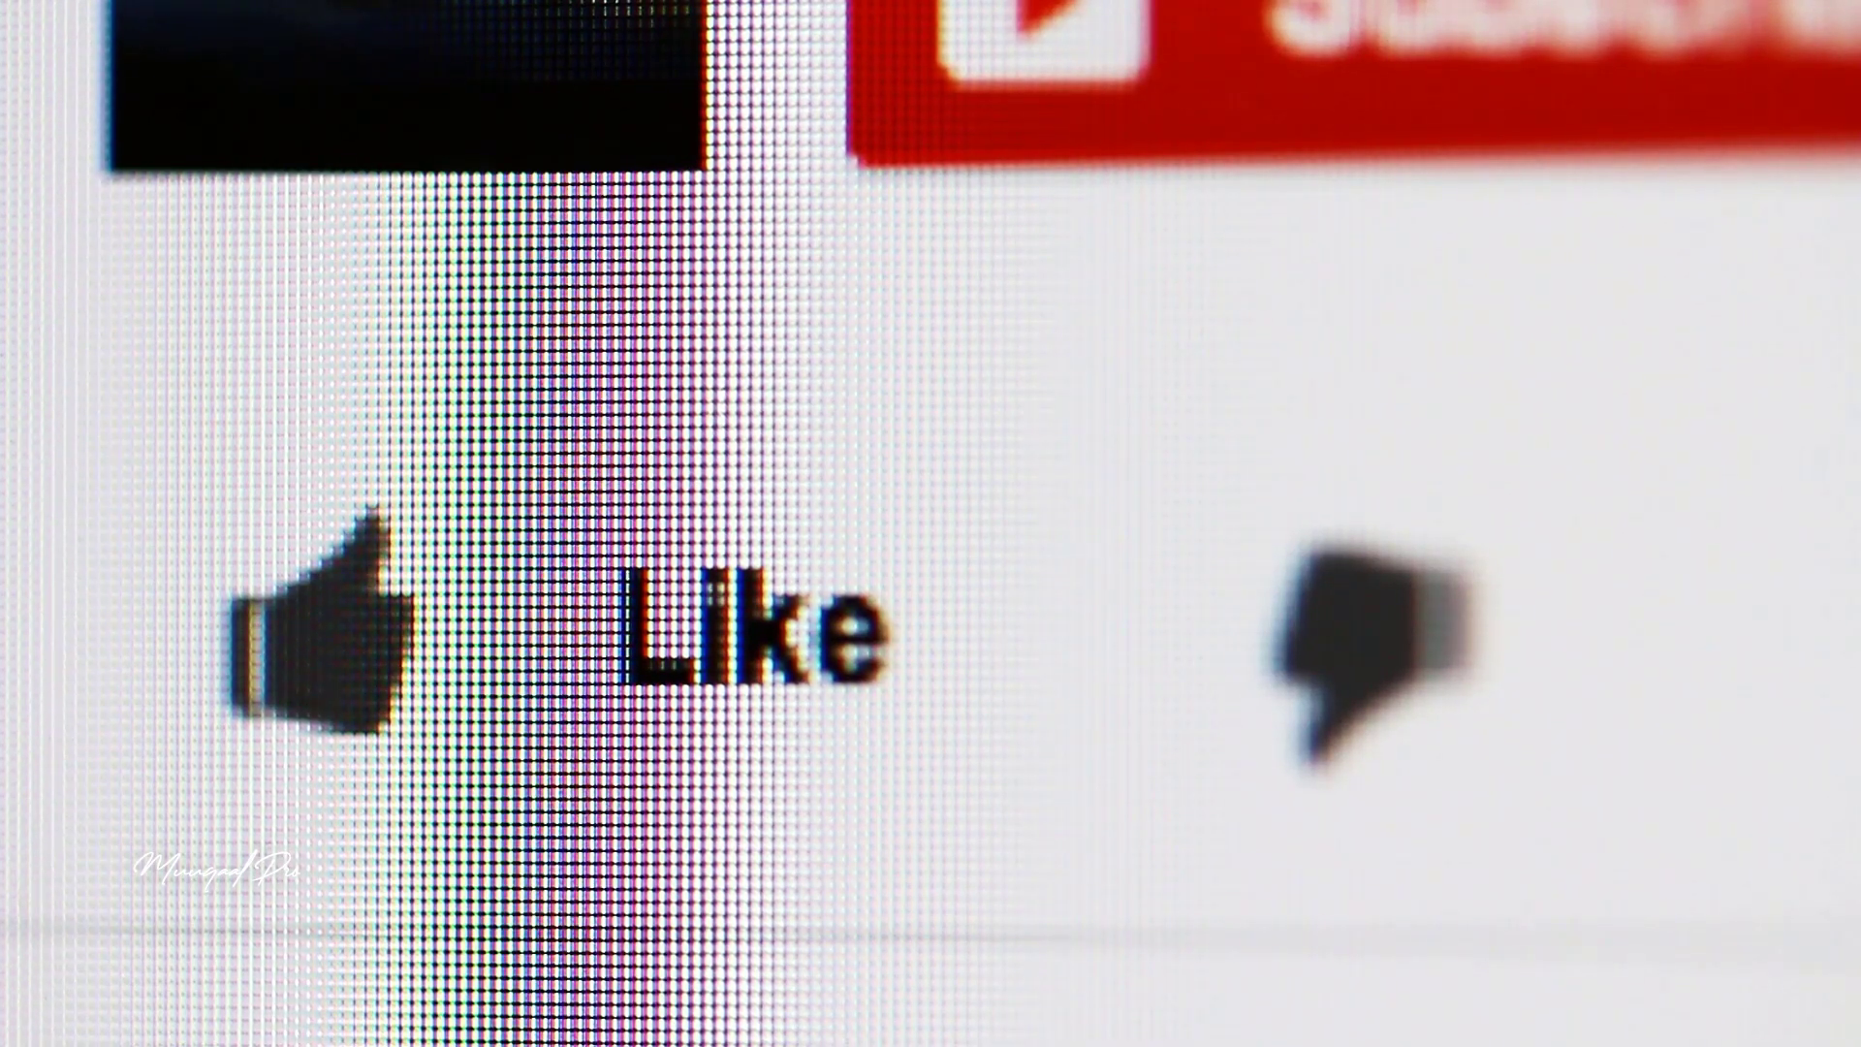
- Place a laptop clip on V1 with matching sequence settings, then add a second short clip after it
{"action": "left_click", "coordinate": [803, 593]}
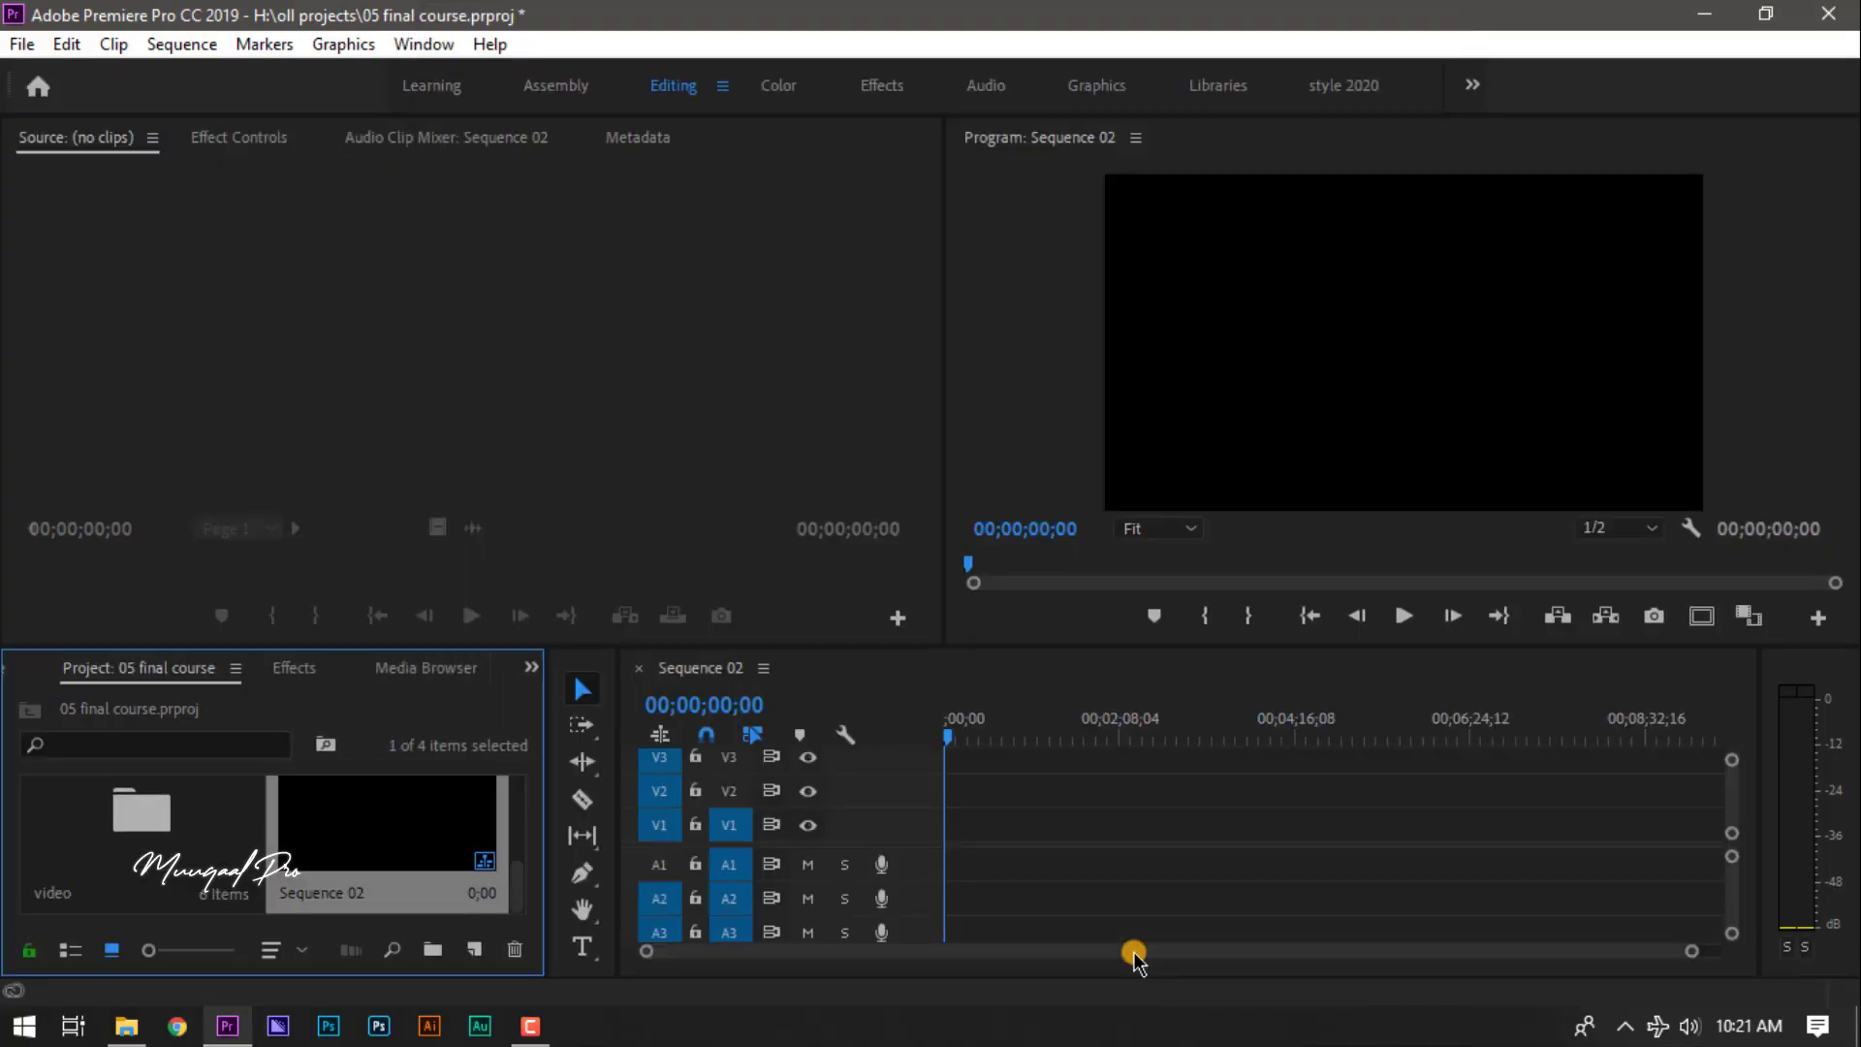
{"action": "double_click", "coordinate": [142, 809]}
{"action": "left_click_drag", "start_coordinate": [141, 824], "coordinate": [970, 823]}
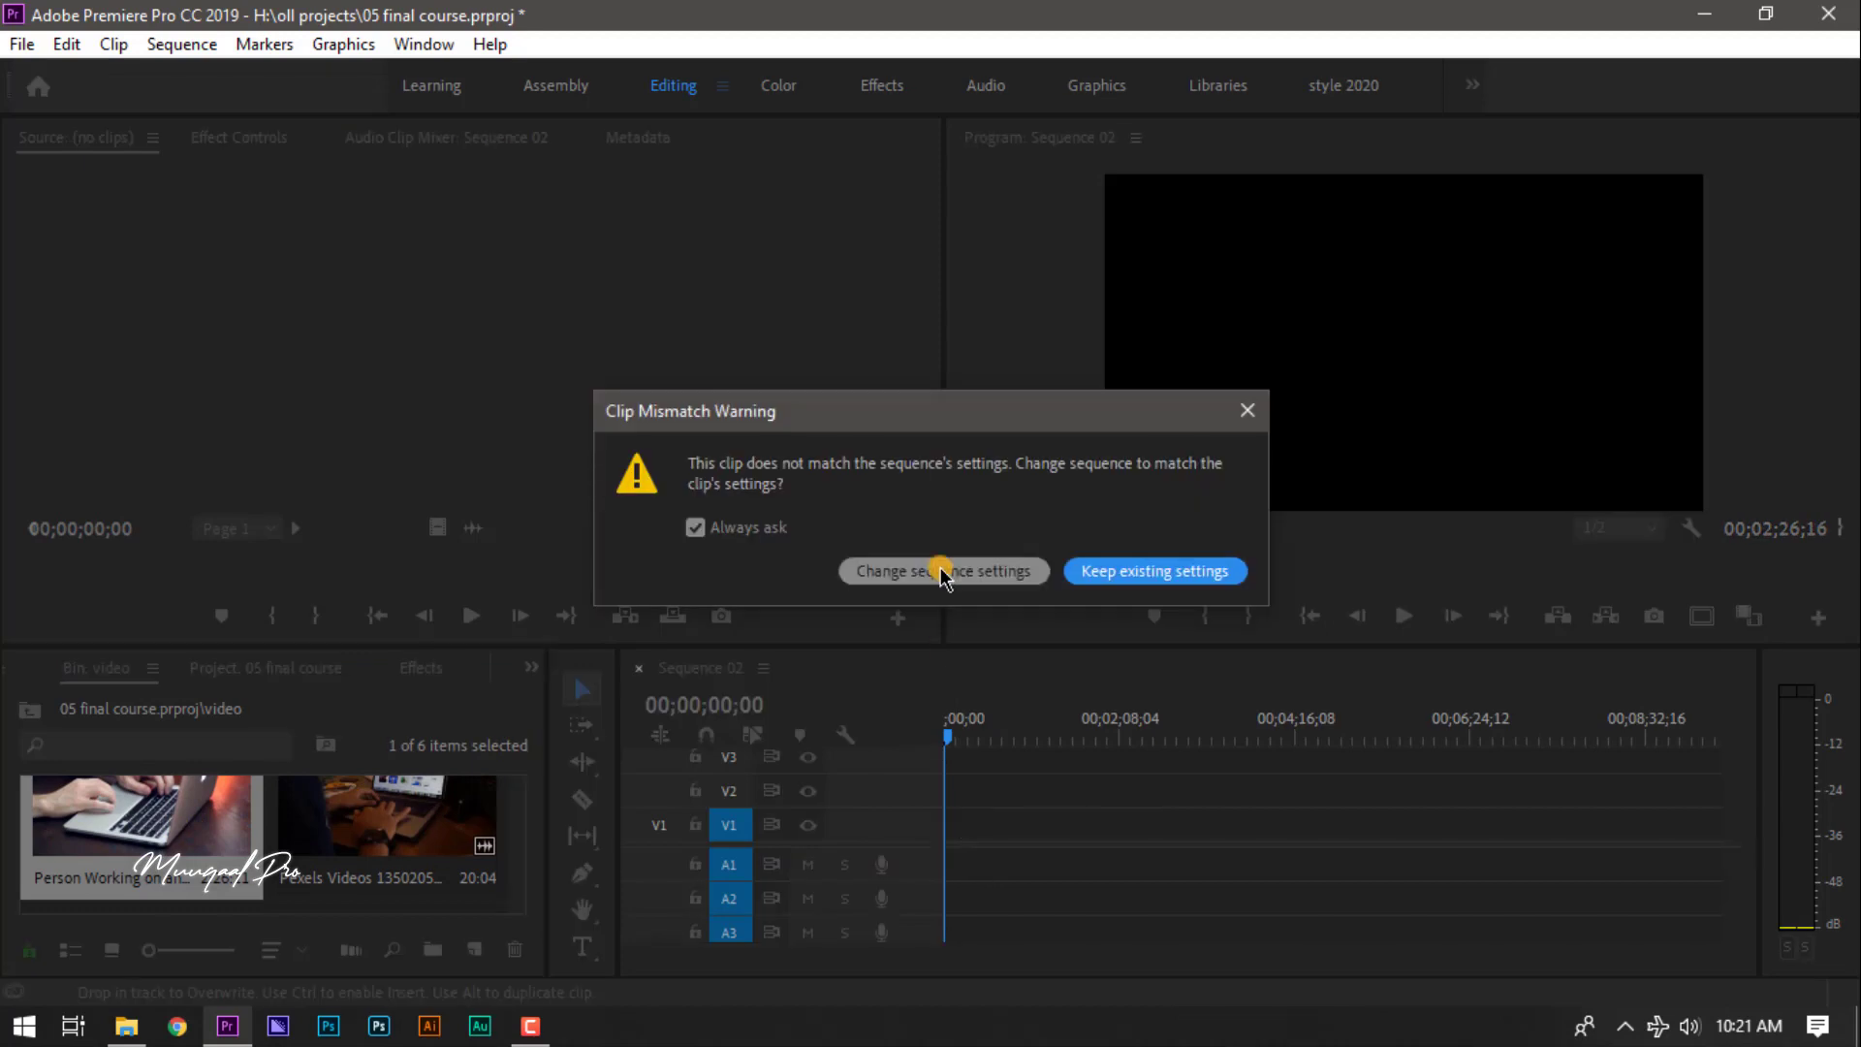
{"action": "left_click", "coordinate": [943, 572]}
{"action": "left_click_drag", "start_coordinate": [142, 838], "coordinate": [1175, 866]}
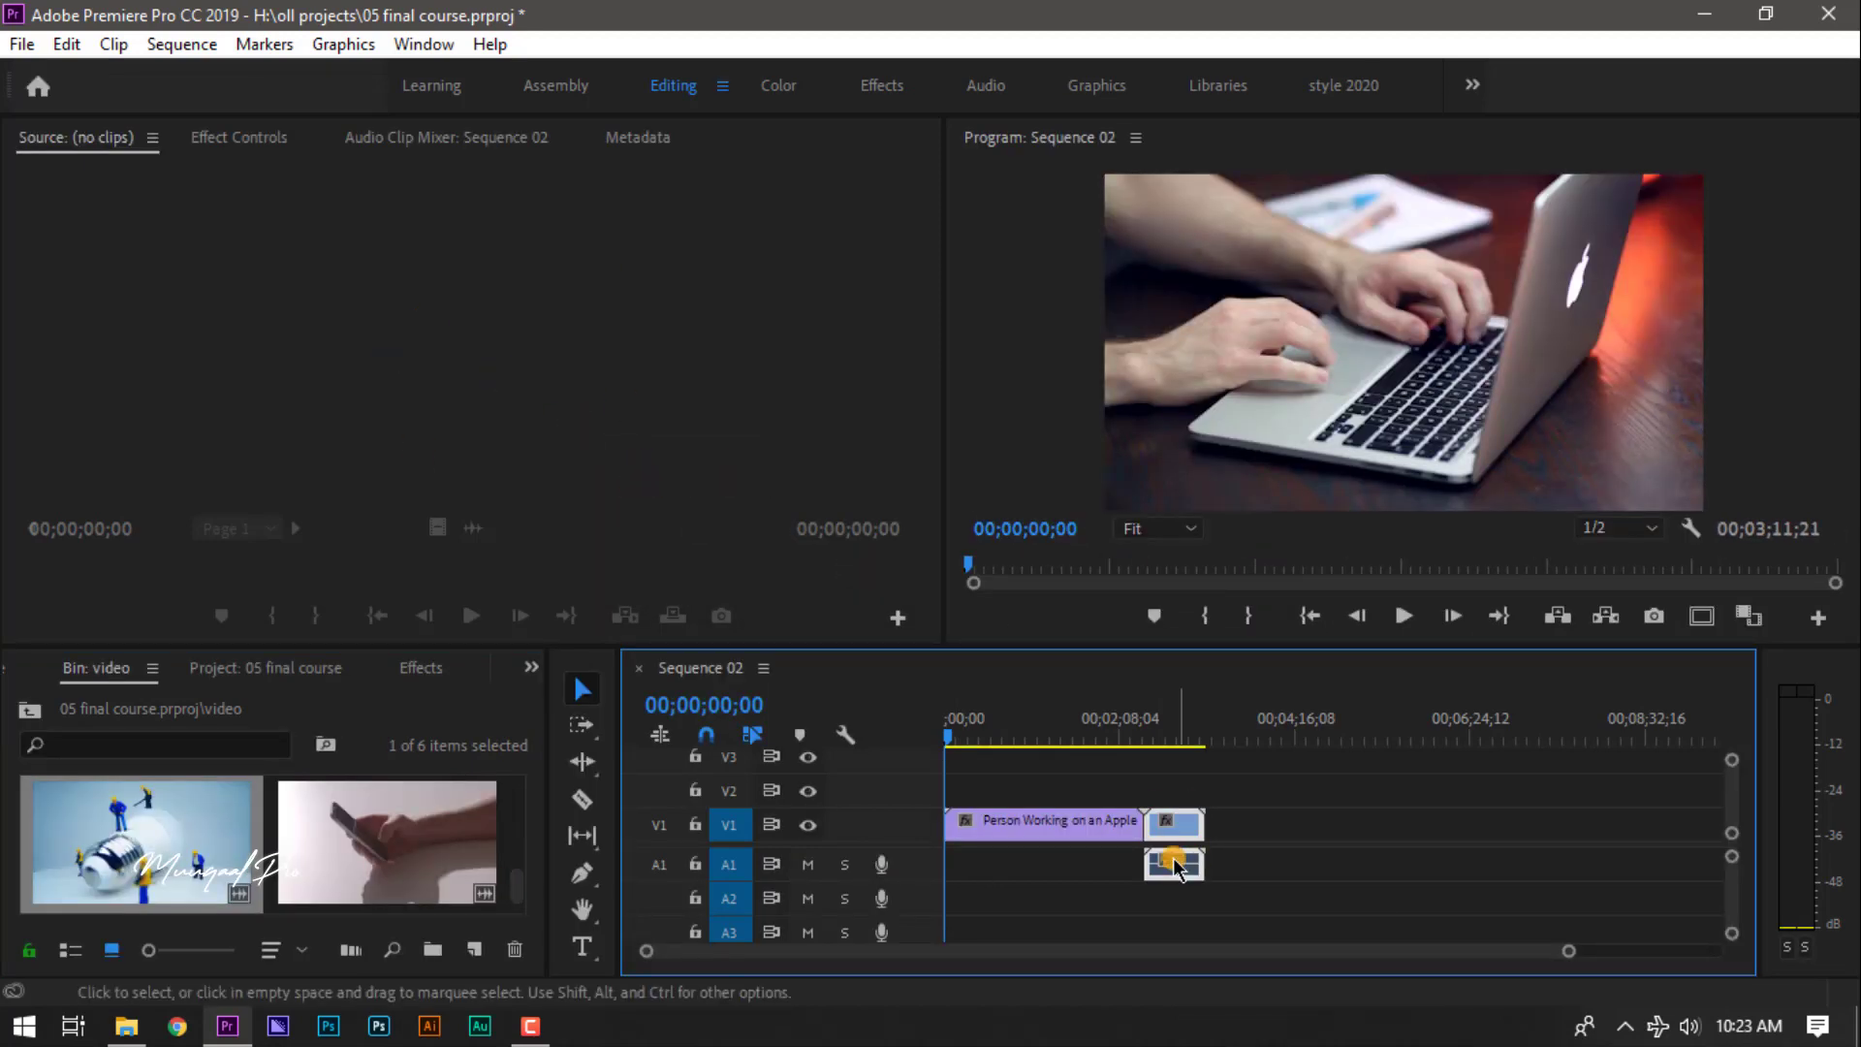
- Check the clips' effect options and move the playhead to the edit between the clips
{"action": "right_click", "coordinate": [1166, 861]}
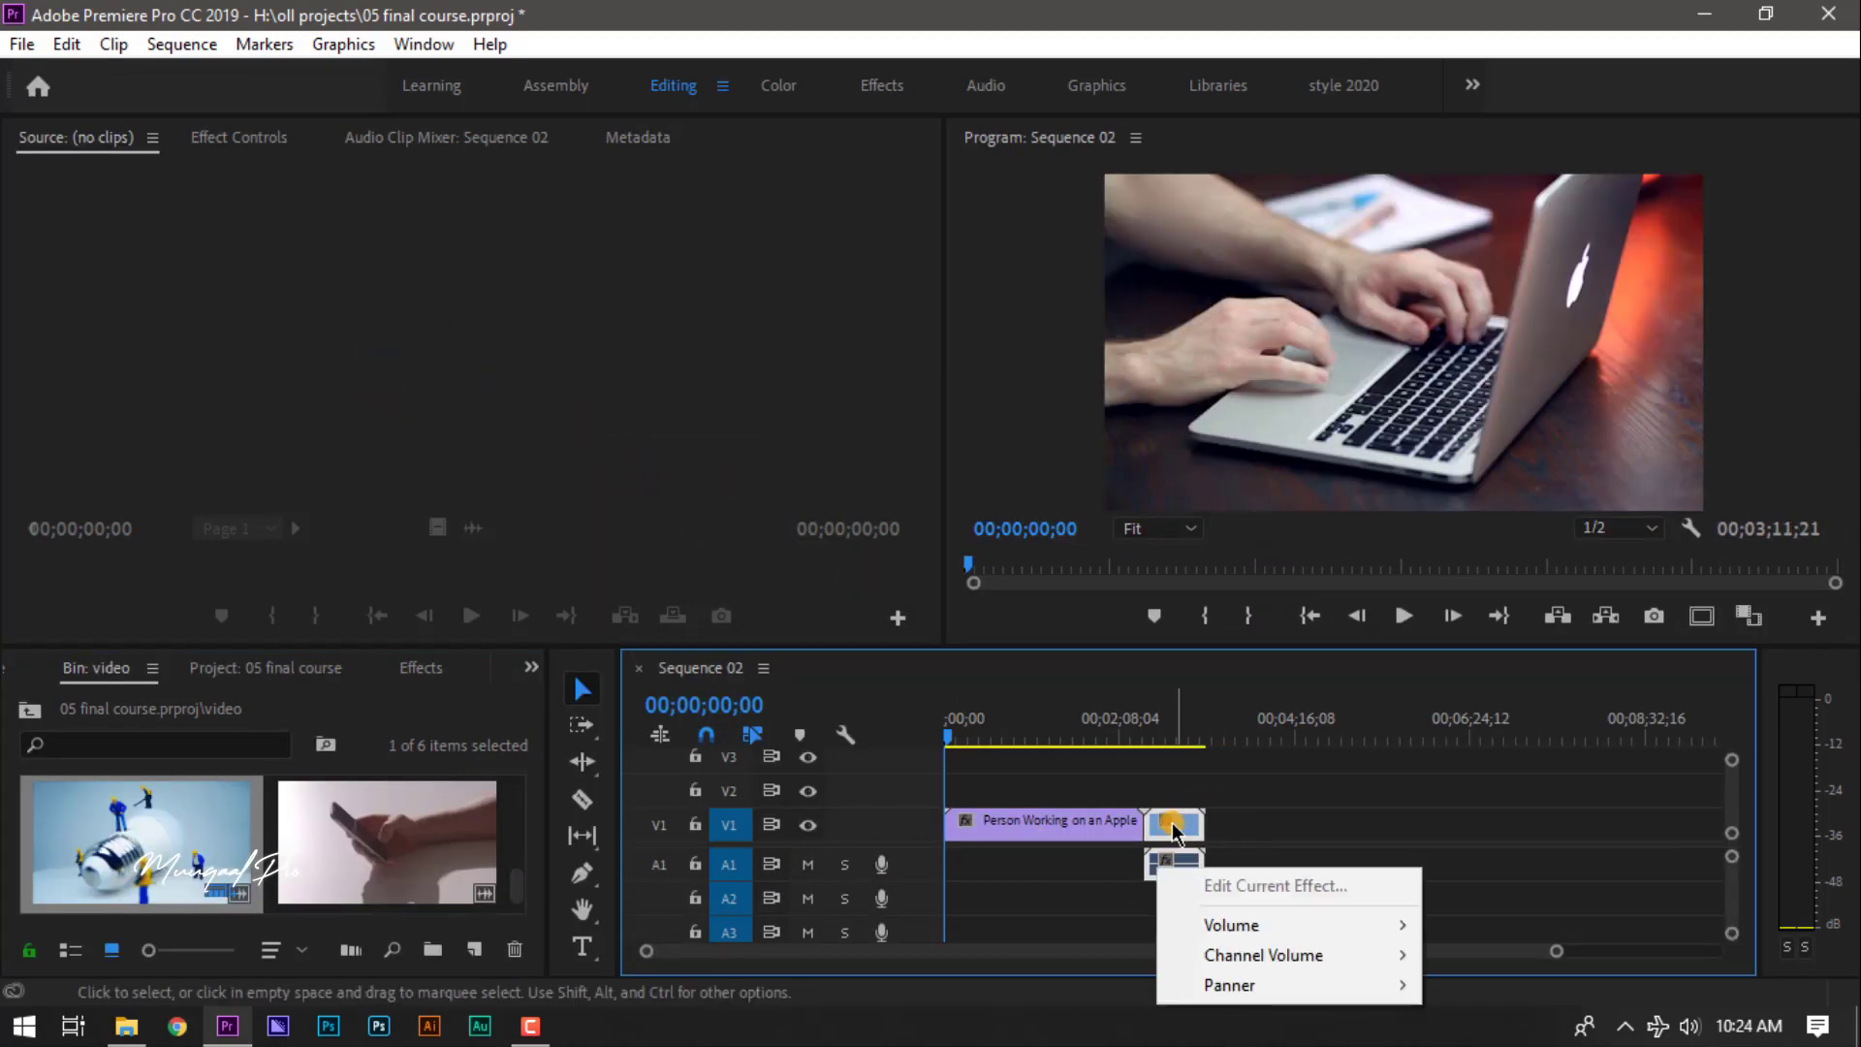
{"action": "right_click", "coordinate": [1175, 822]}
{"action": "left_click", "coordinate": [1275, 482]}
{"action": "left_click_drag", "start_coordinate": [1556, 950], "coordinate": [1175, 950]}
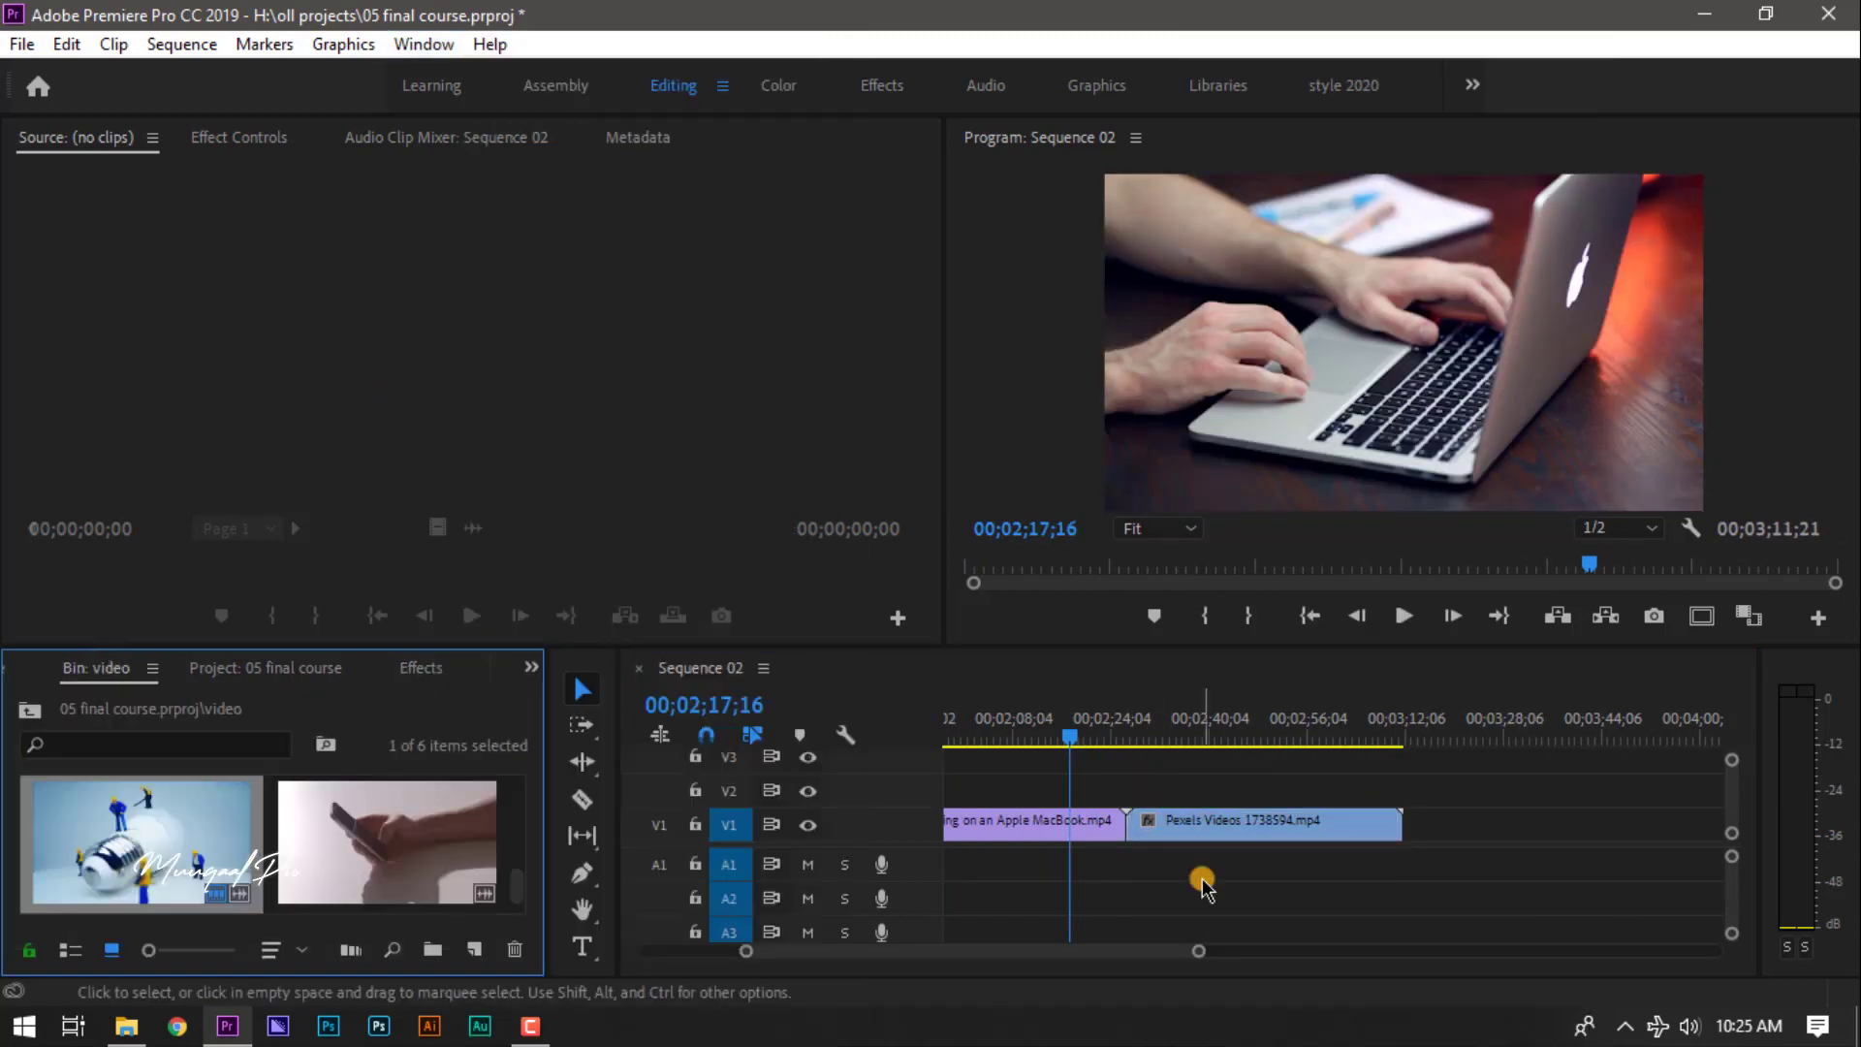
- Apply a Clock Wipe at the edit between the clips after Band Wipe fails for insufficient media
{"action": "key", "text": "shift+7"}
{"action": "double_click", "coordinate": [107, 885]}
{"action": "double_click", "coordinate": [97, 921]}
{"action": "scroll", "coordinate": [118, 840], "scroll_direction": "down", "scroll_amount": 2}
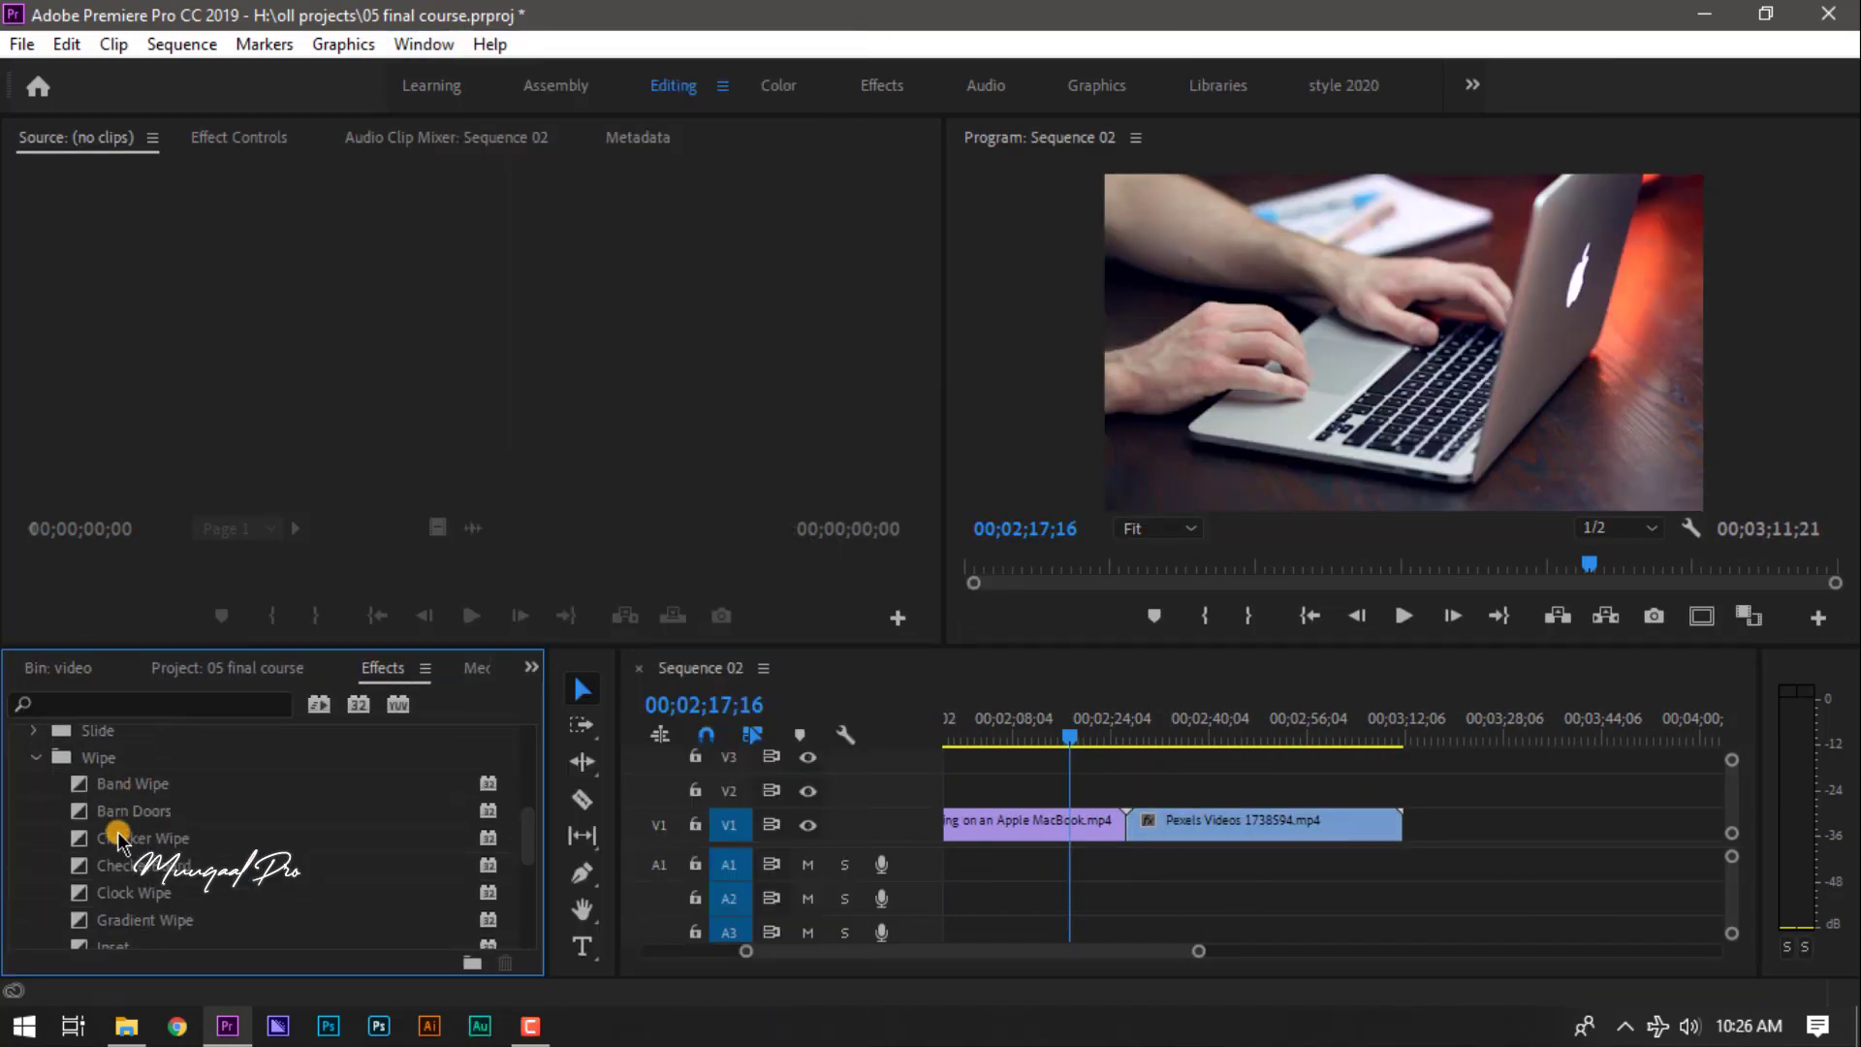
{"action": "left_click_drag", "start_coordinate": [126, 784], "coordinate": [1124, 822]}
{"action": "left_click", "coordinate": [1130, 549]}
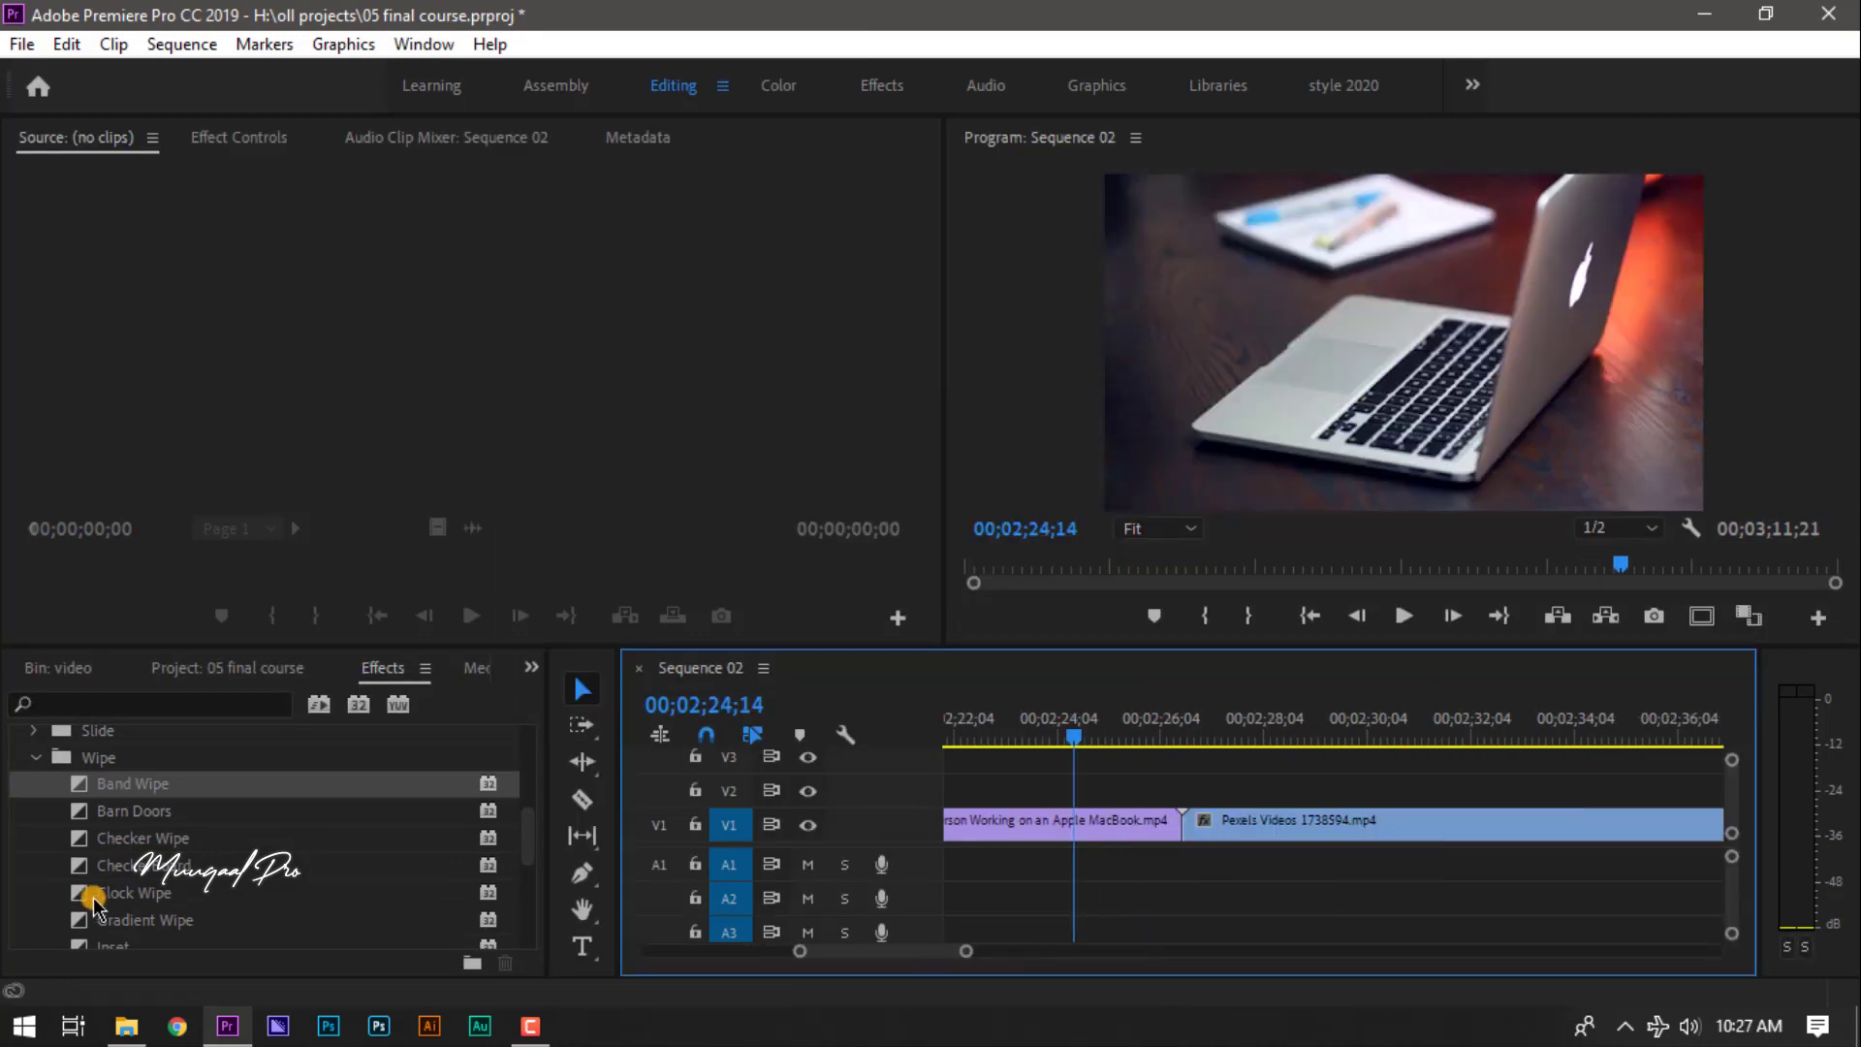
{"action": "left_click_drag", "start_coordinate": [94, 901], "coordinate": [1182, 824]}
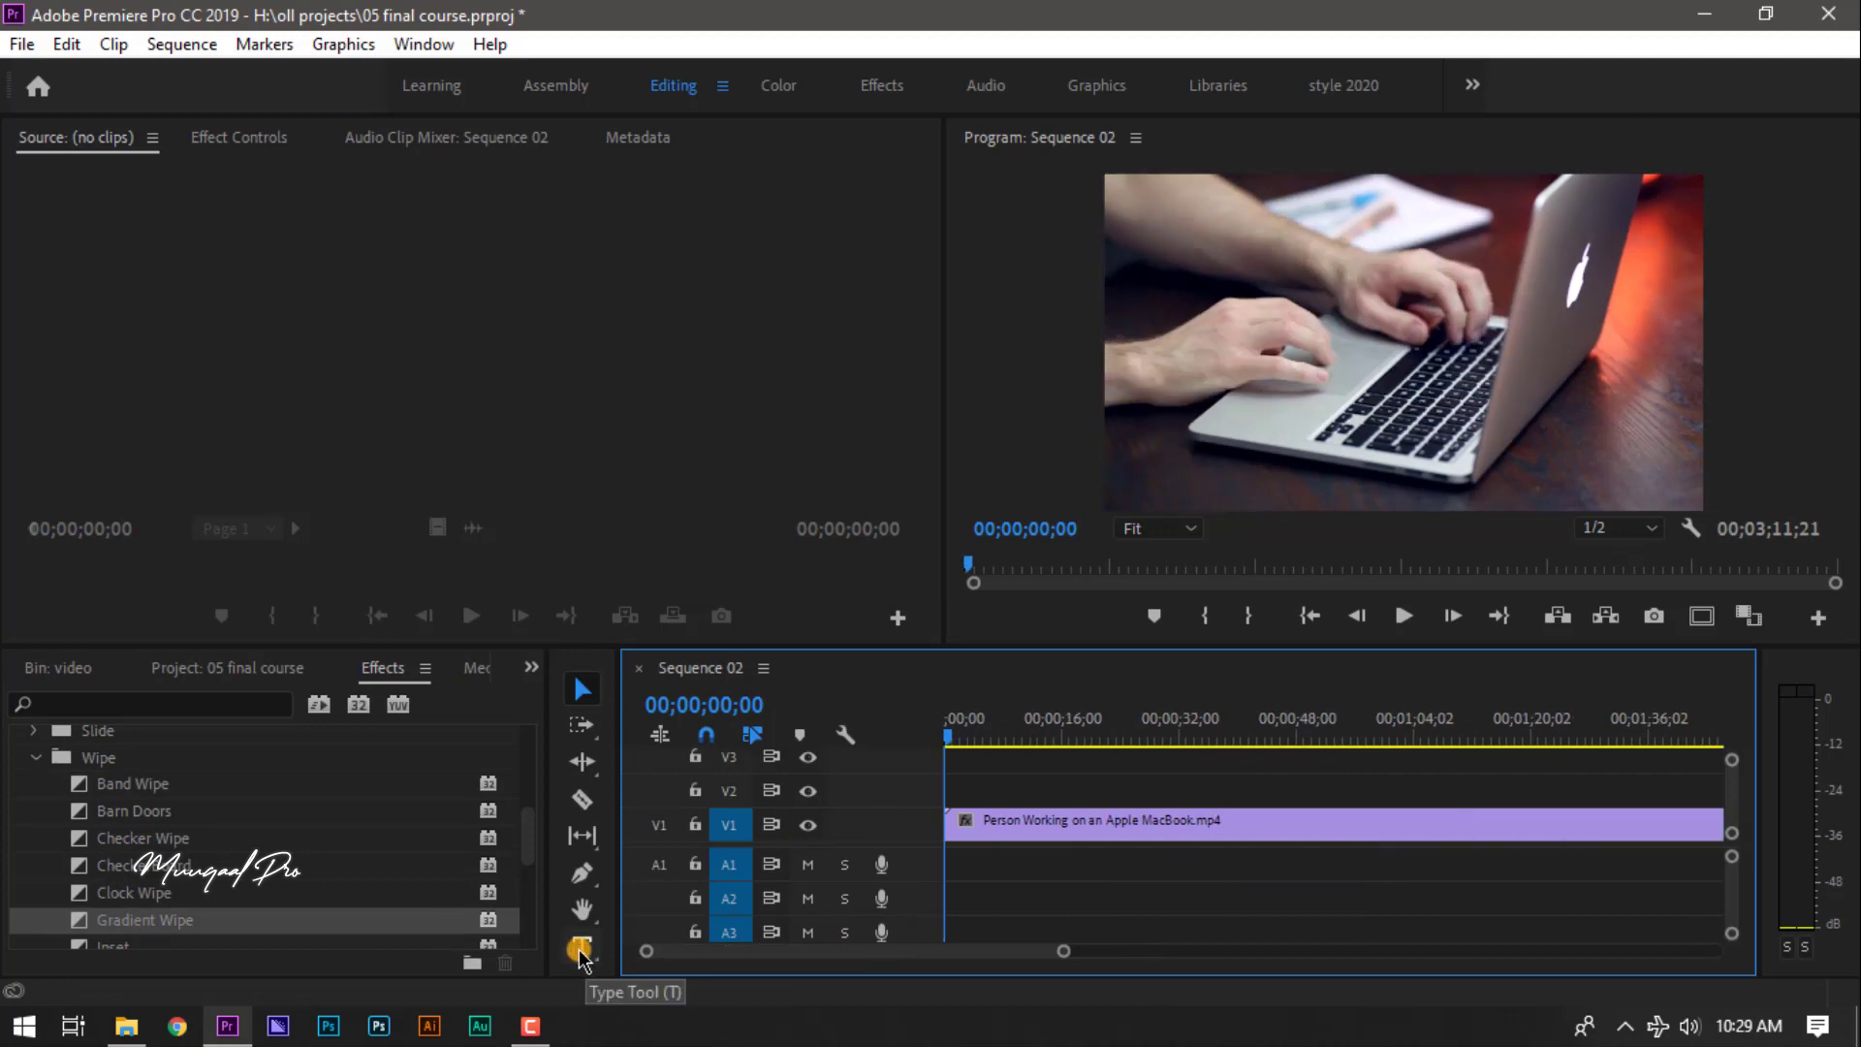
- Add a 'MUQAAL PRO' title at the lower left and extend it over the footage
{"action": "left_click", "coordinate": [580, 950]}
{"action": "left_click", "coordinate": [1255, 445]}
{"action": "type", "text": "MUQAAL PRO"}
{"action": "left_click_drag", "start_coordinate": [1284, 439], "coordinate": [1177, 489]}
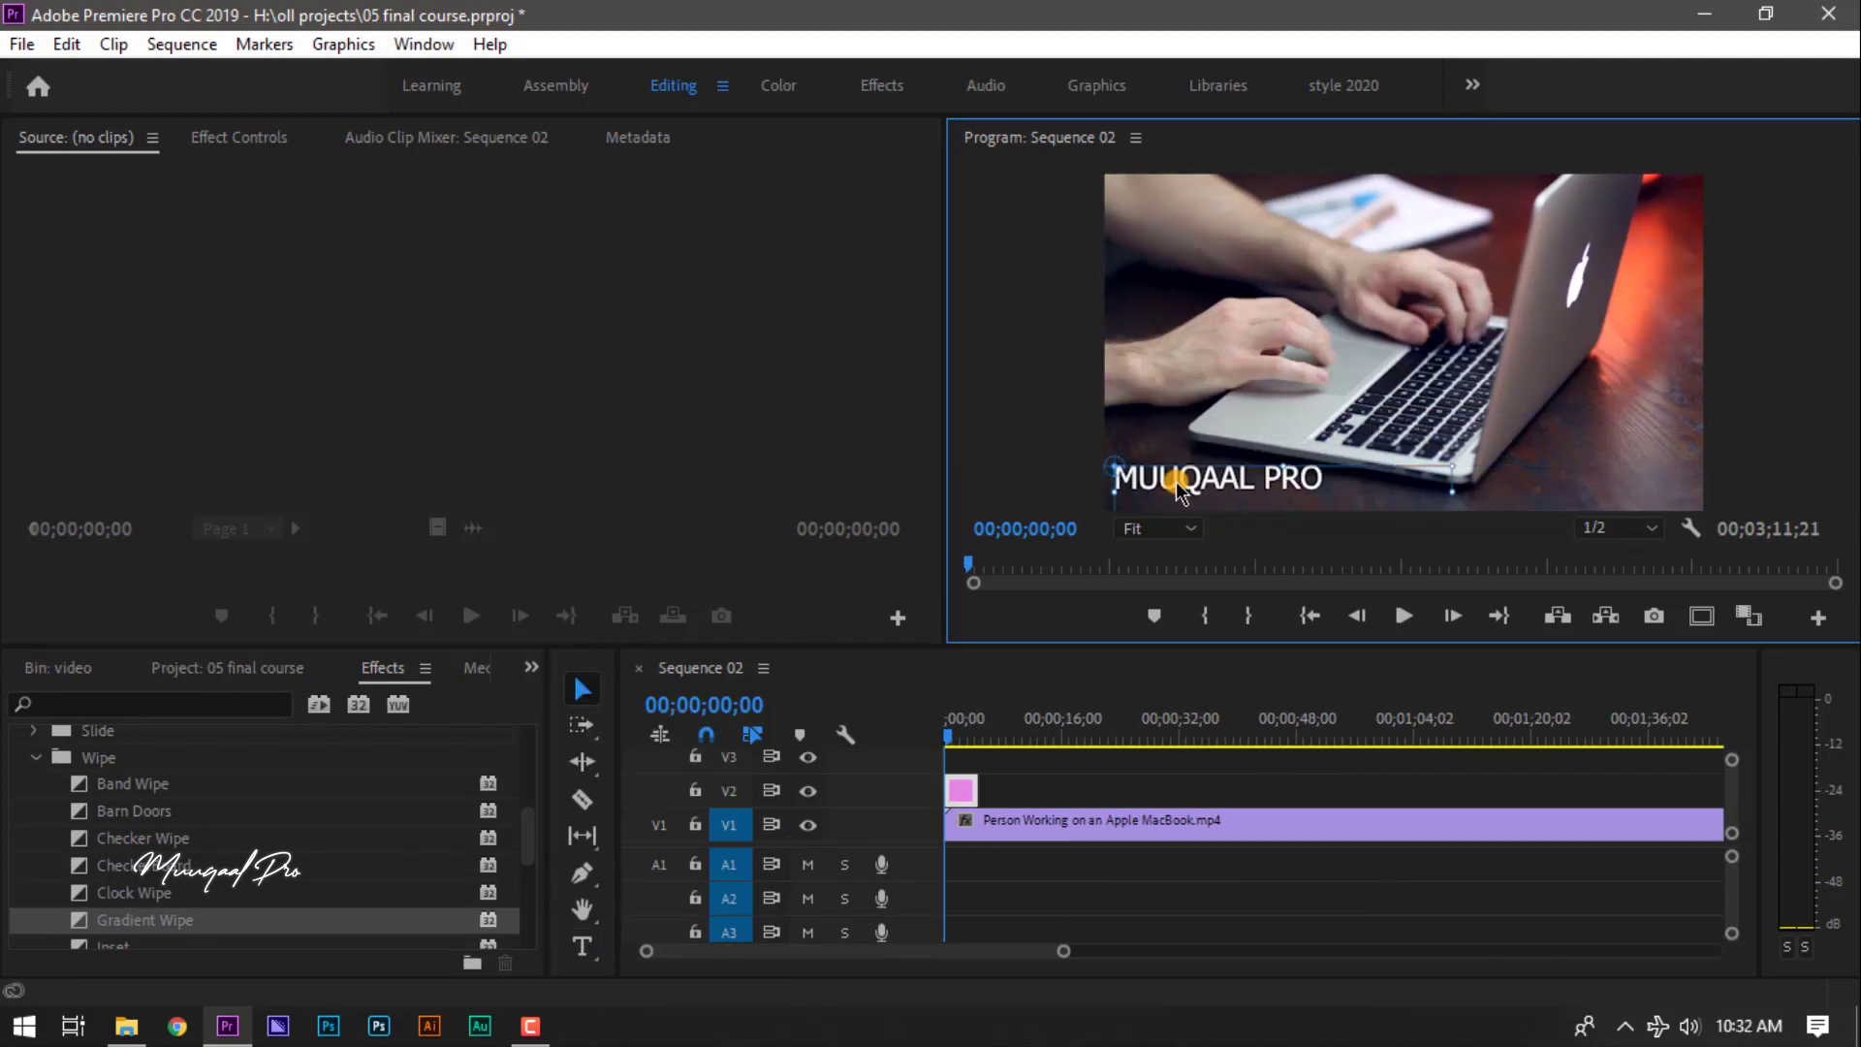
{"action": "left_click_drag", "start_coordinate": [961, 790], "coordinate": [965, 790]}
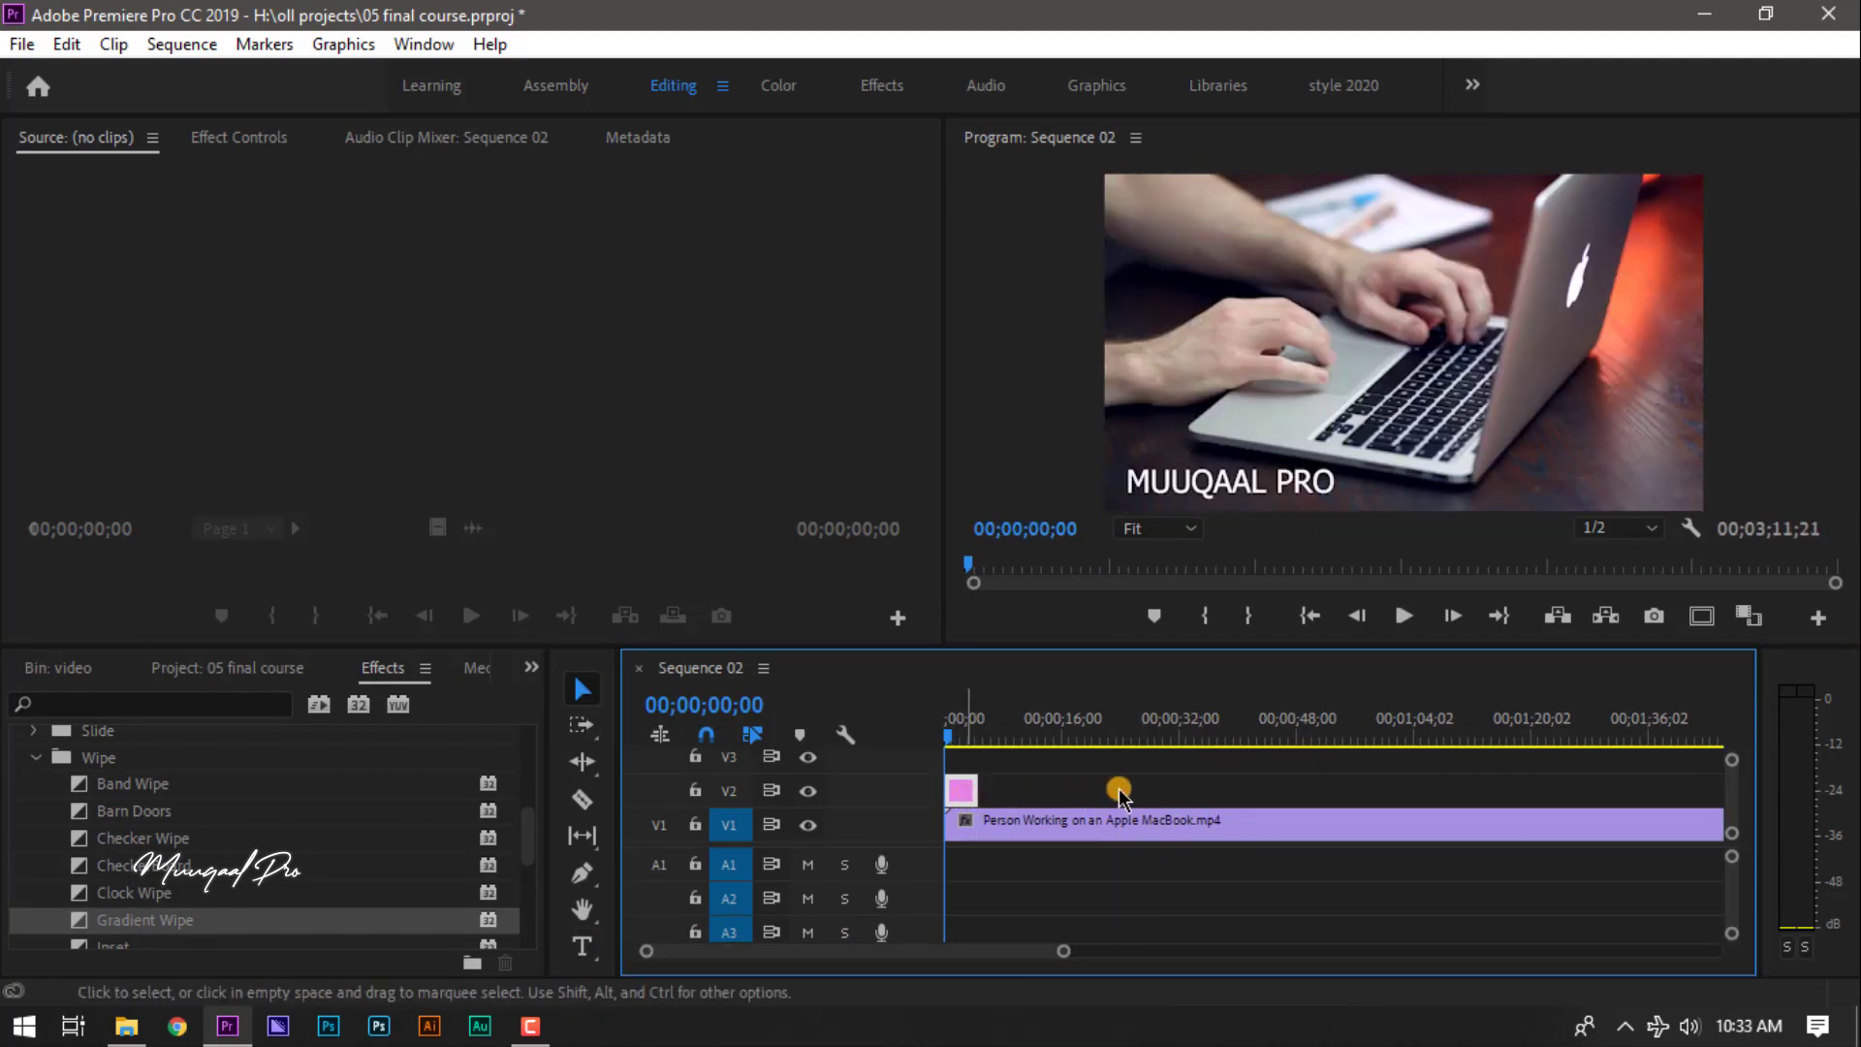
{"action": "left_click_drag", "start_coordinate": [1120, 795], "coordinate": [1329, 790]}
{"action": "left_click_drag", "start_coordinate": [1063, 951], "coordinate": [1262, 951]}
- Ripple delete the gap at the start so the clips begin at zero, then preview
{"action": "left_click", "coordinate": [1310, 735]}
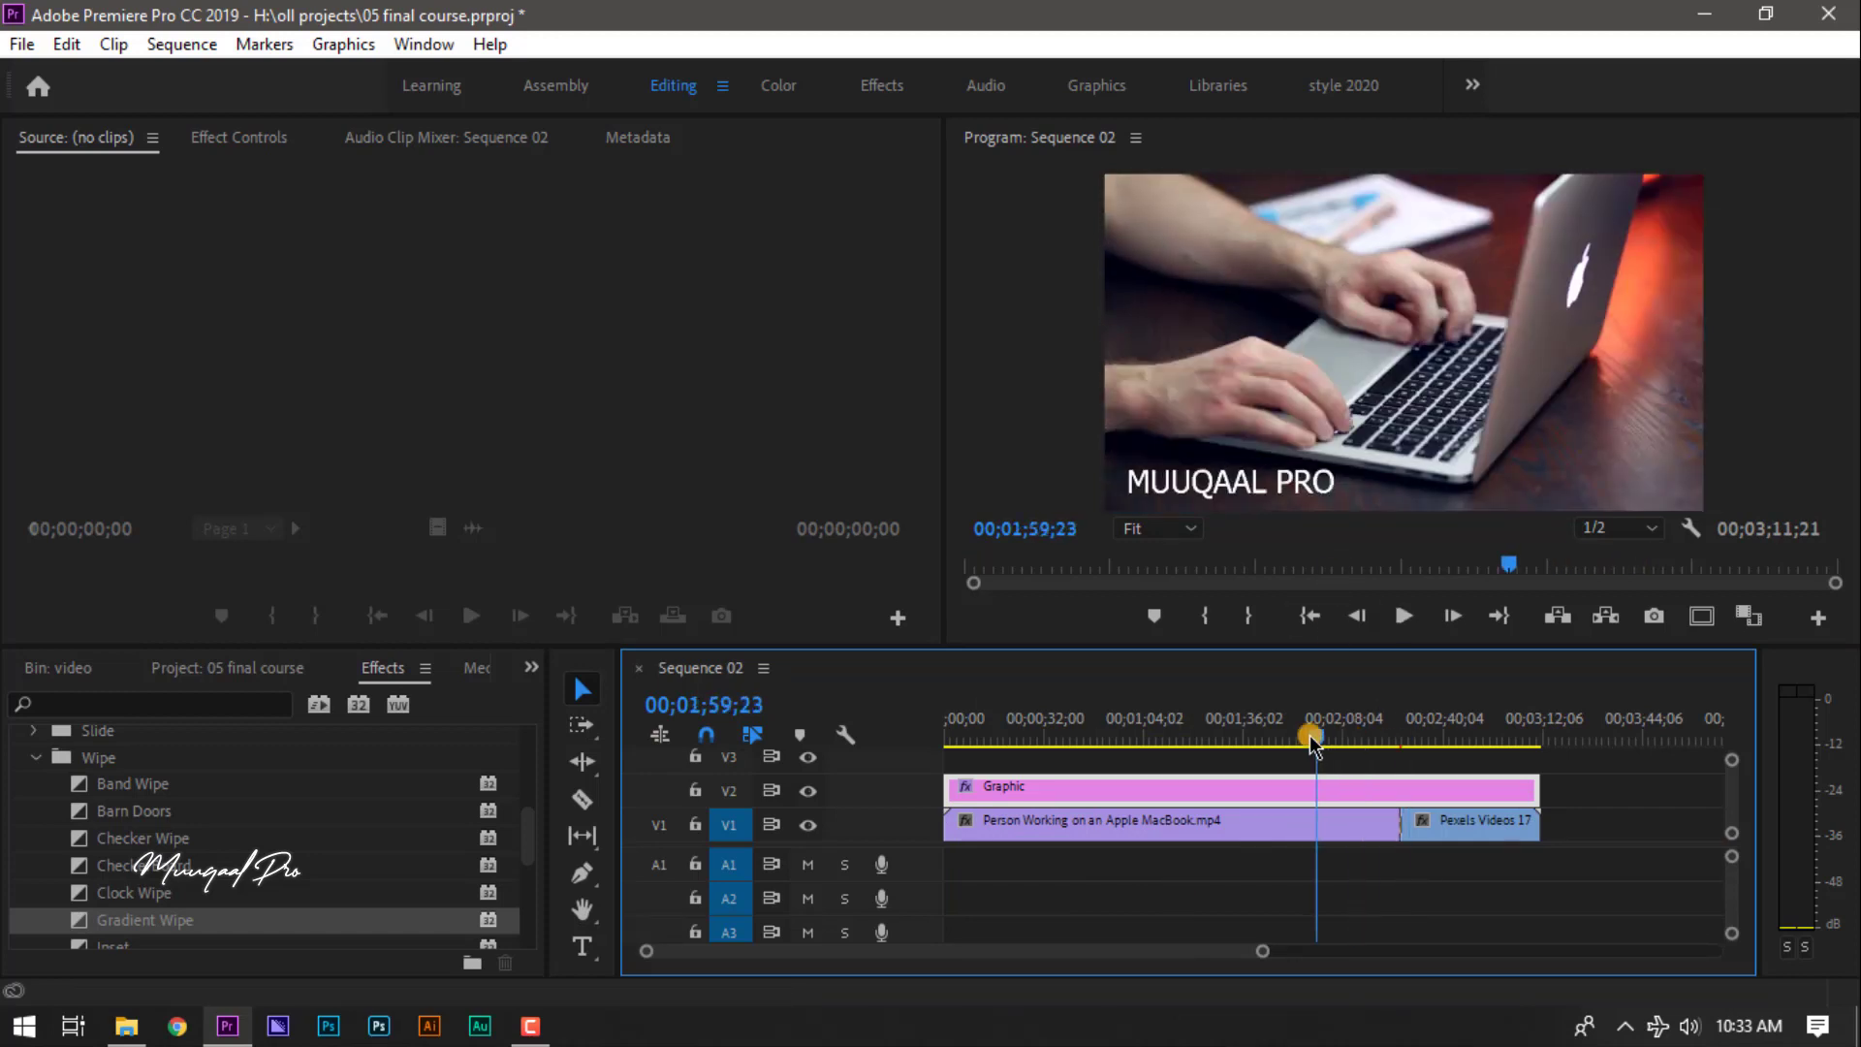
{"action": "right_click", "coordinate": [1167, 786]}
{"action": "left_click", "coordinate": [1265, 806]}
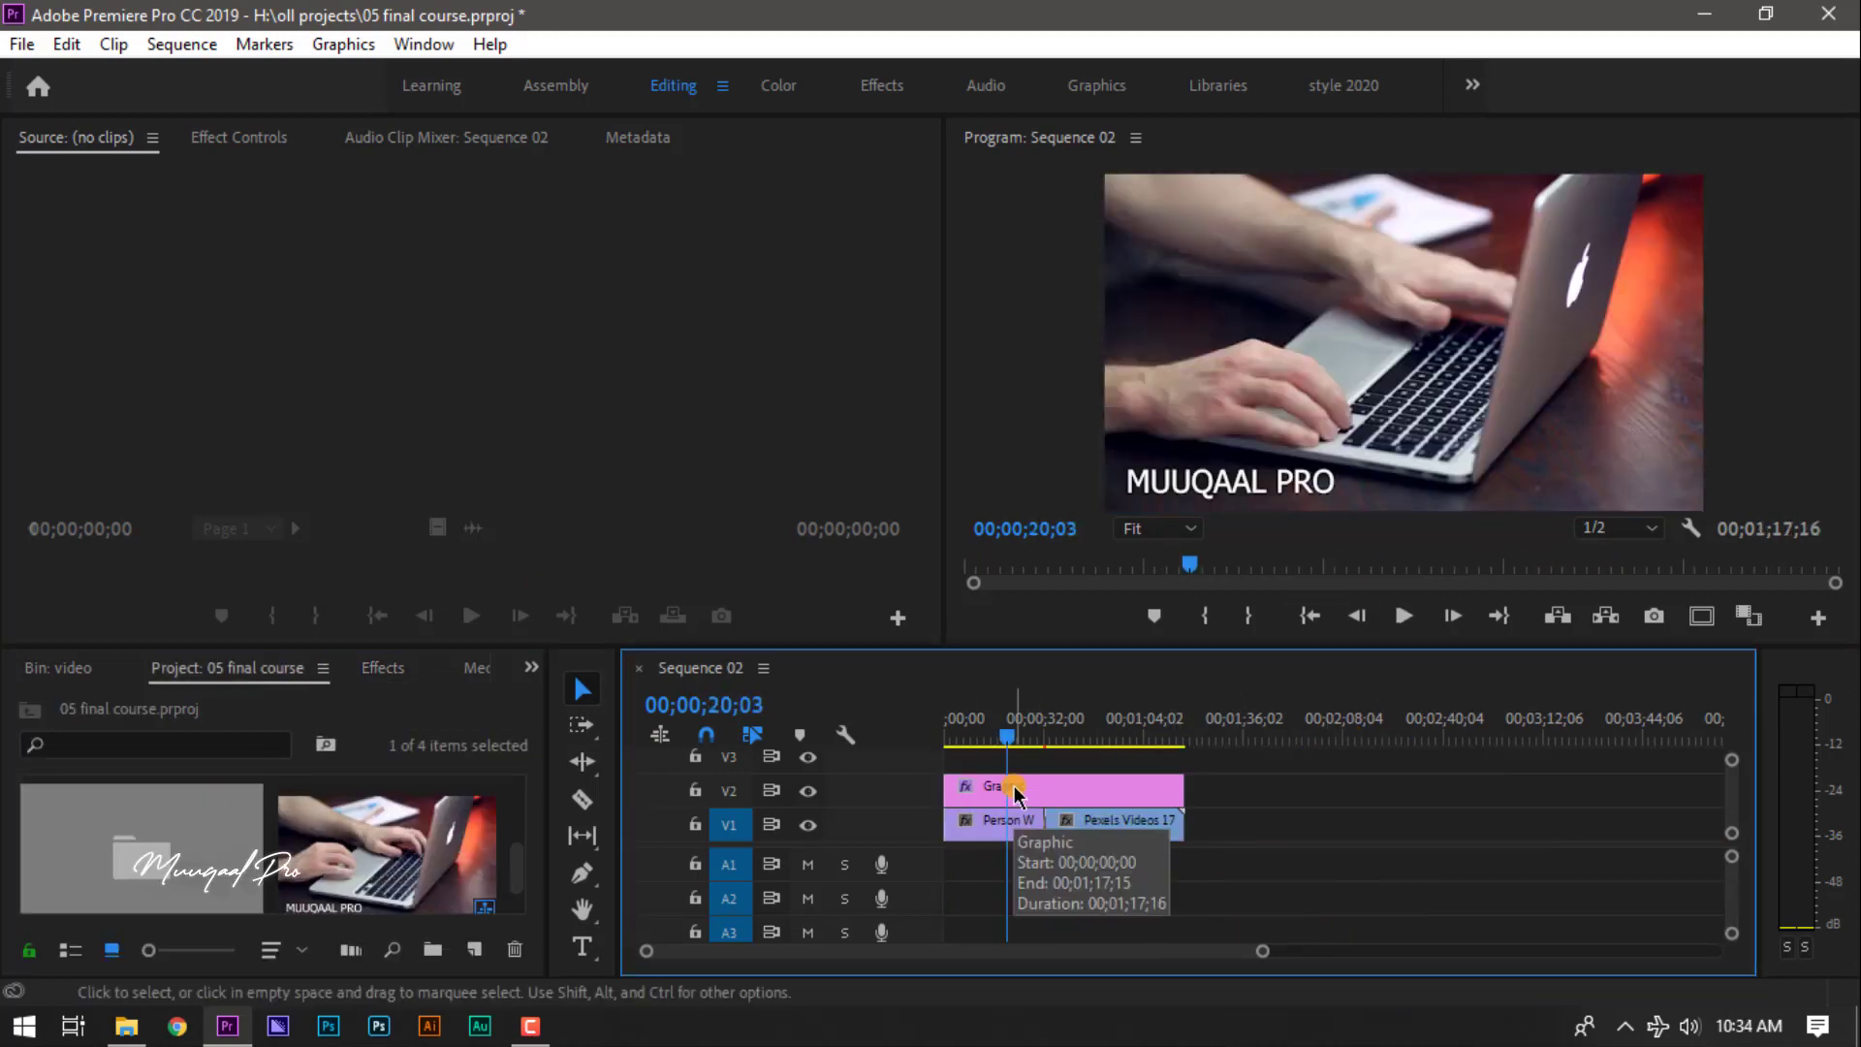
{"action": "mouse_move", "coordinate": [1014, 739]}
{"action": "left_mouse_down"}
{"action": "mouse_move", "coordinate": [1039, 739]}
{"action": "mouse_move", "coordinate": [959, 742]}
{"action": "mouse_move", "coordinate": [1111, 741]}
{"action": "mouse_move", "coordinate": [990, 742]}
{"action": "mouse_move", "coordinate": [1067, 675]}
{"action": "left_mouse_up"}
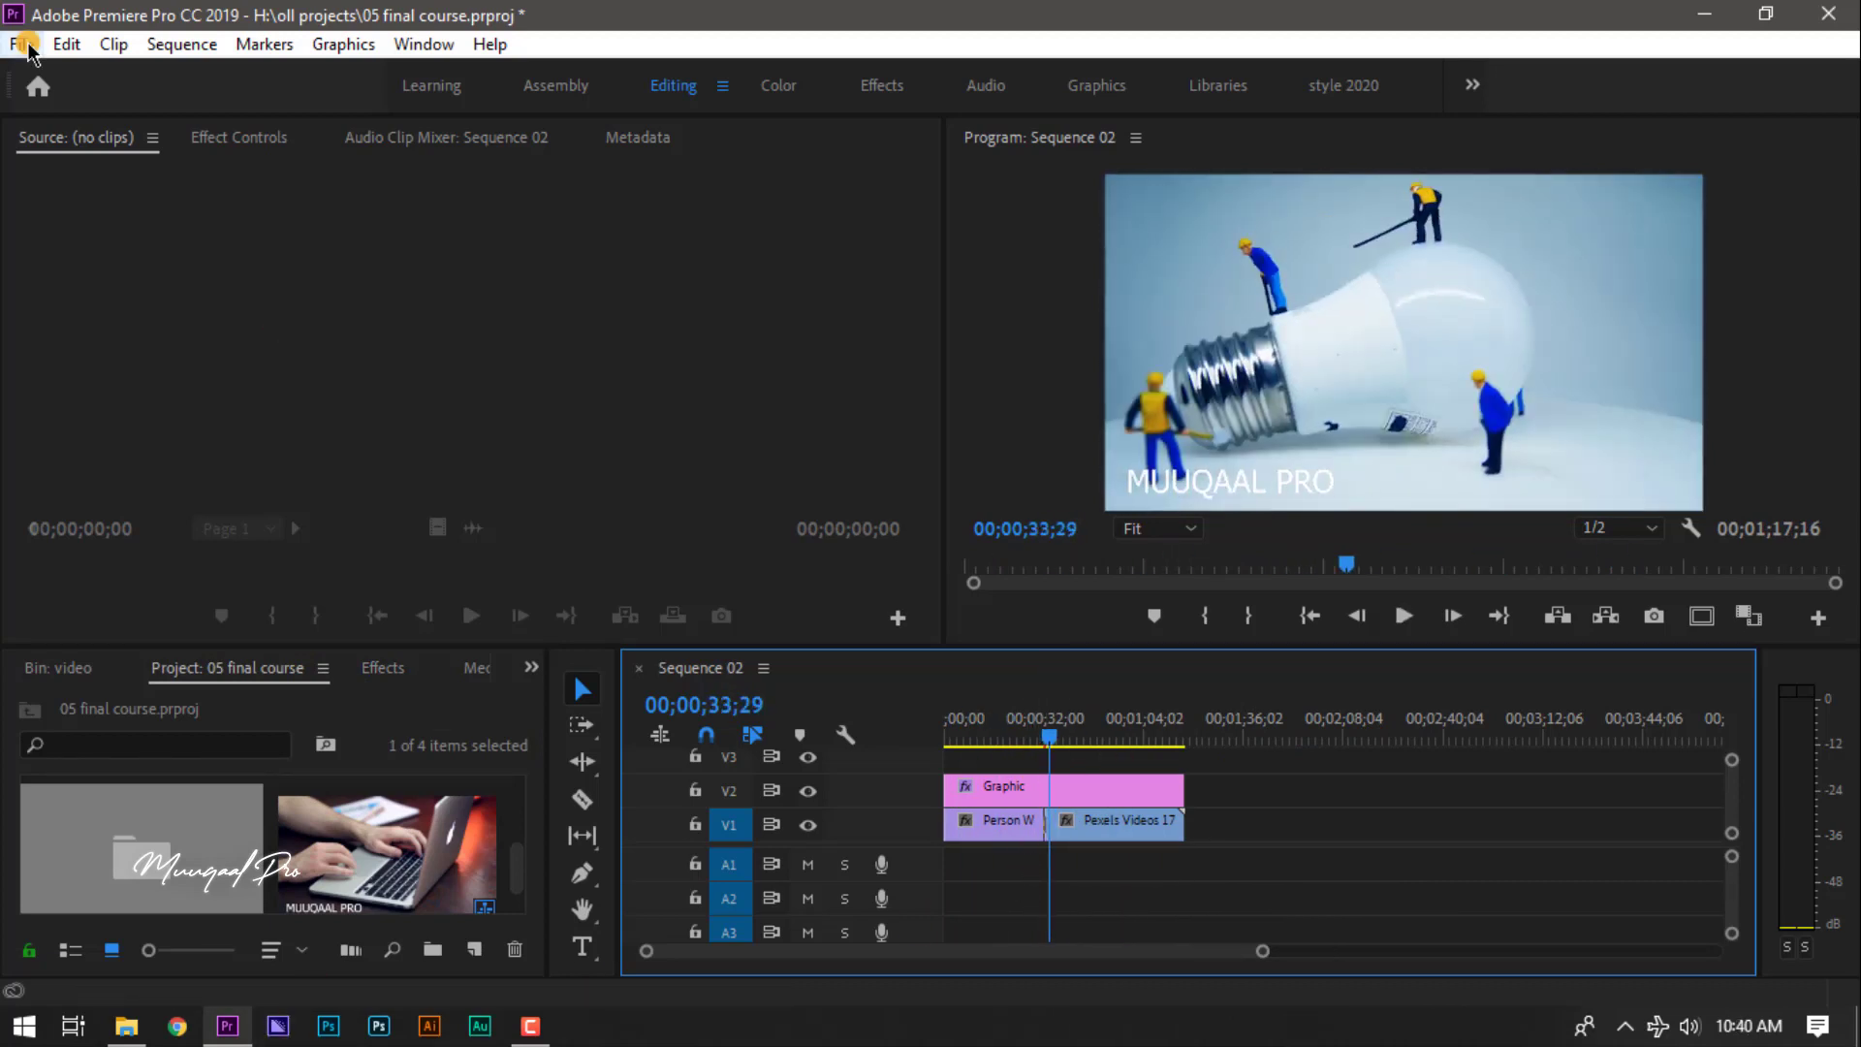
- Export the sequence as H.264 media to the project folder on the Desktop
{"action": "left_click", "coordinate": [21, 44]}
{"action": "mouse_move", "coordinate": [72, 863]}
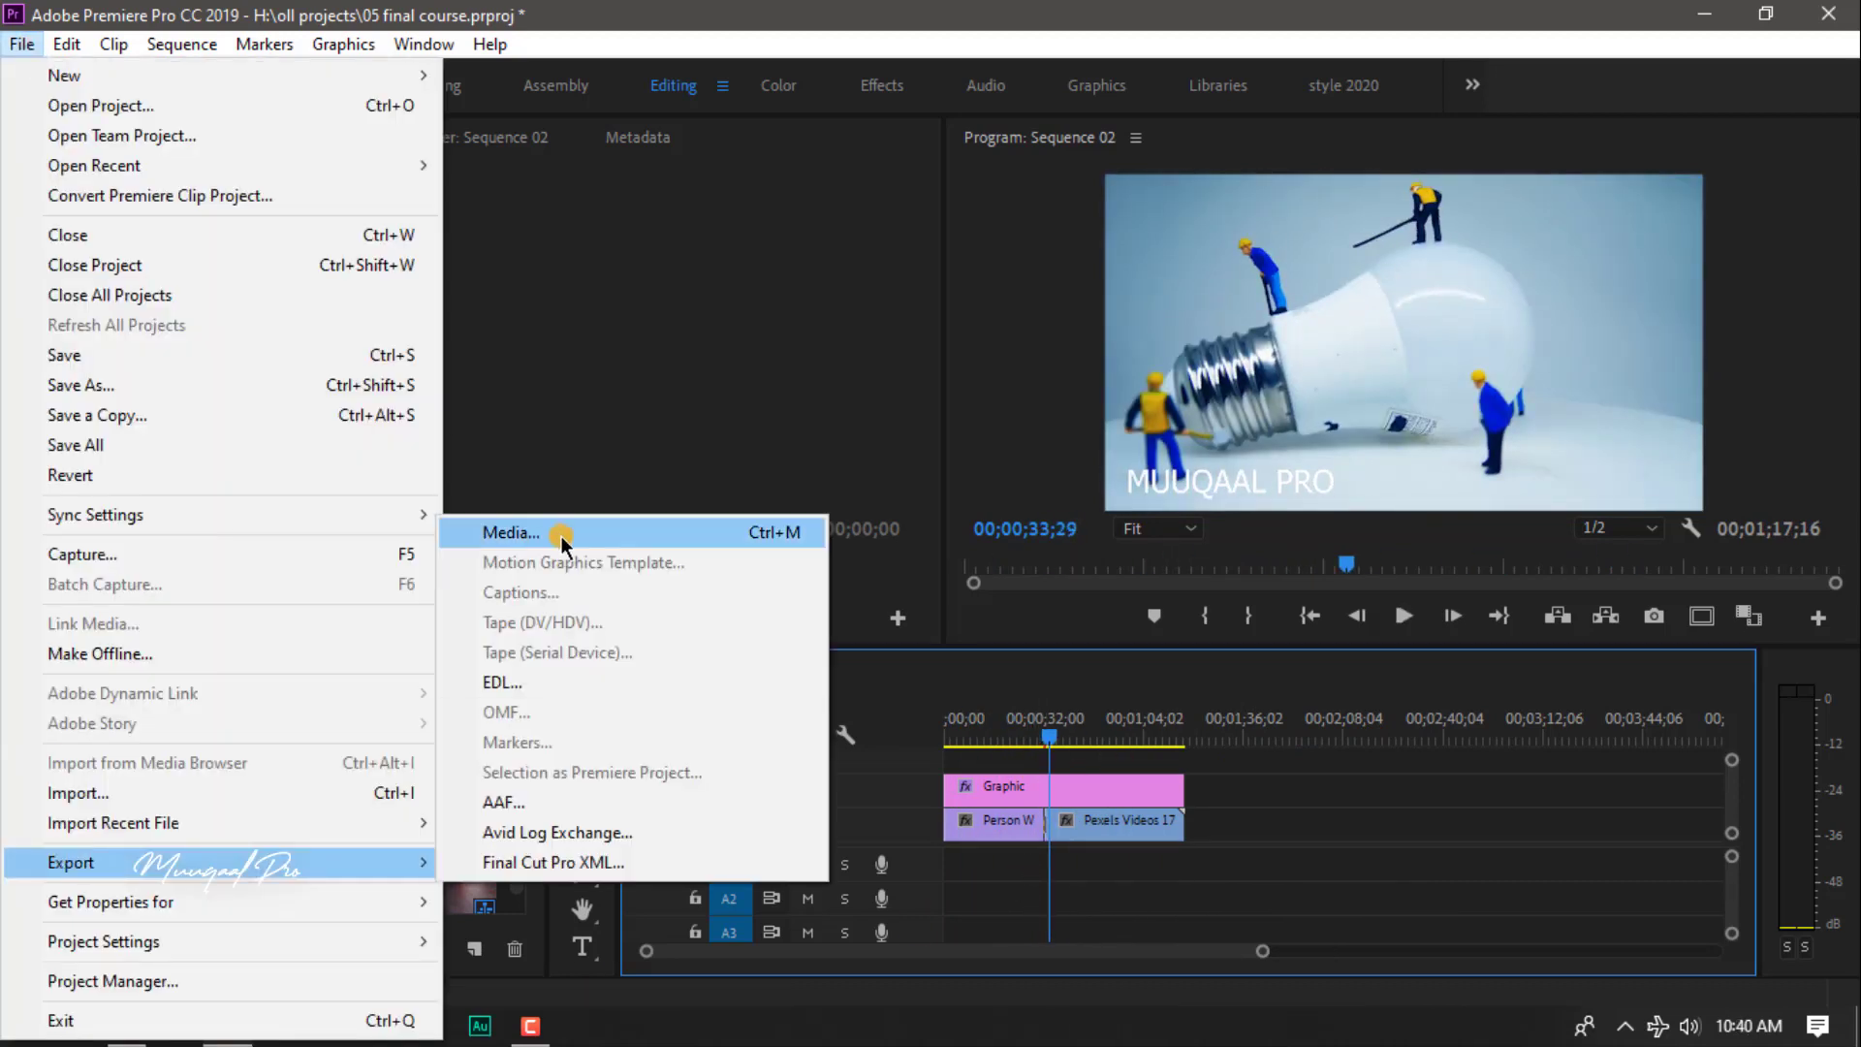
{"action": "left_click", "coordinate": [561, 535]}
{"action": "left_click", "coordinate": [1517, 202]}
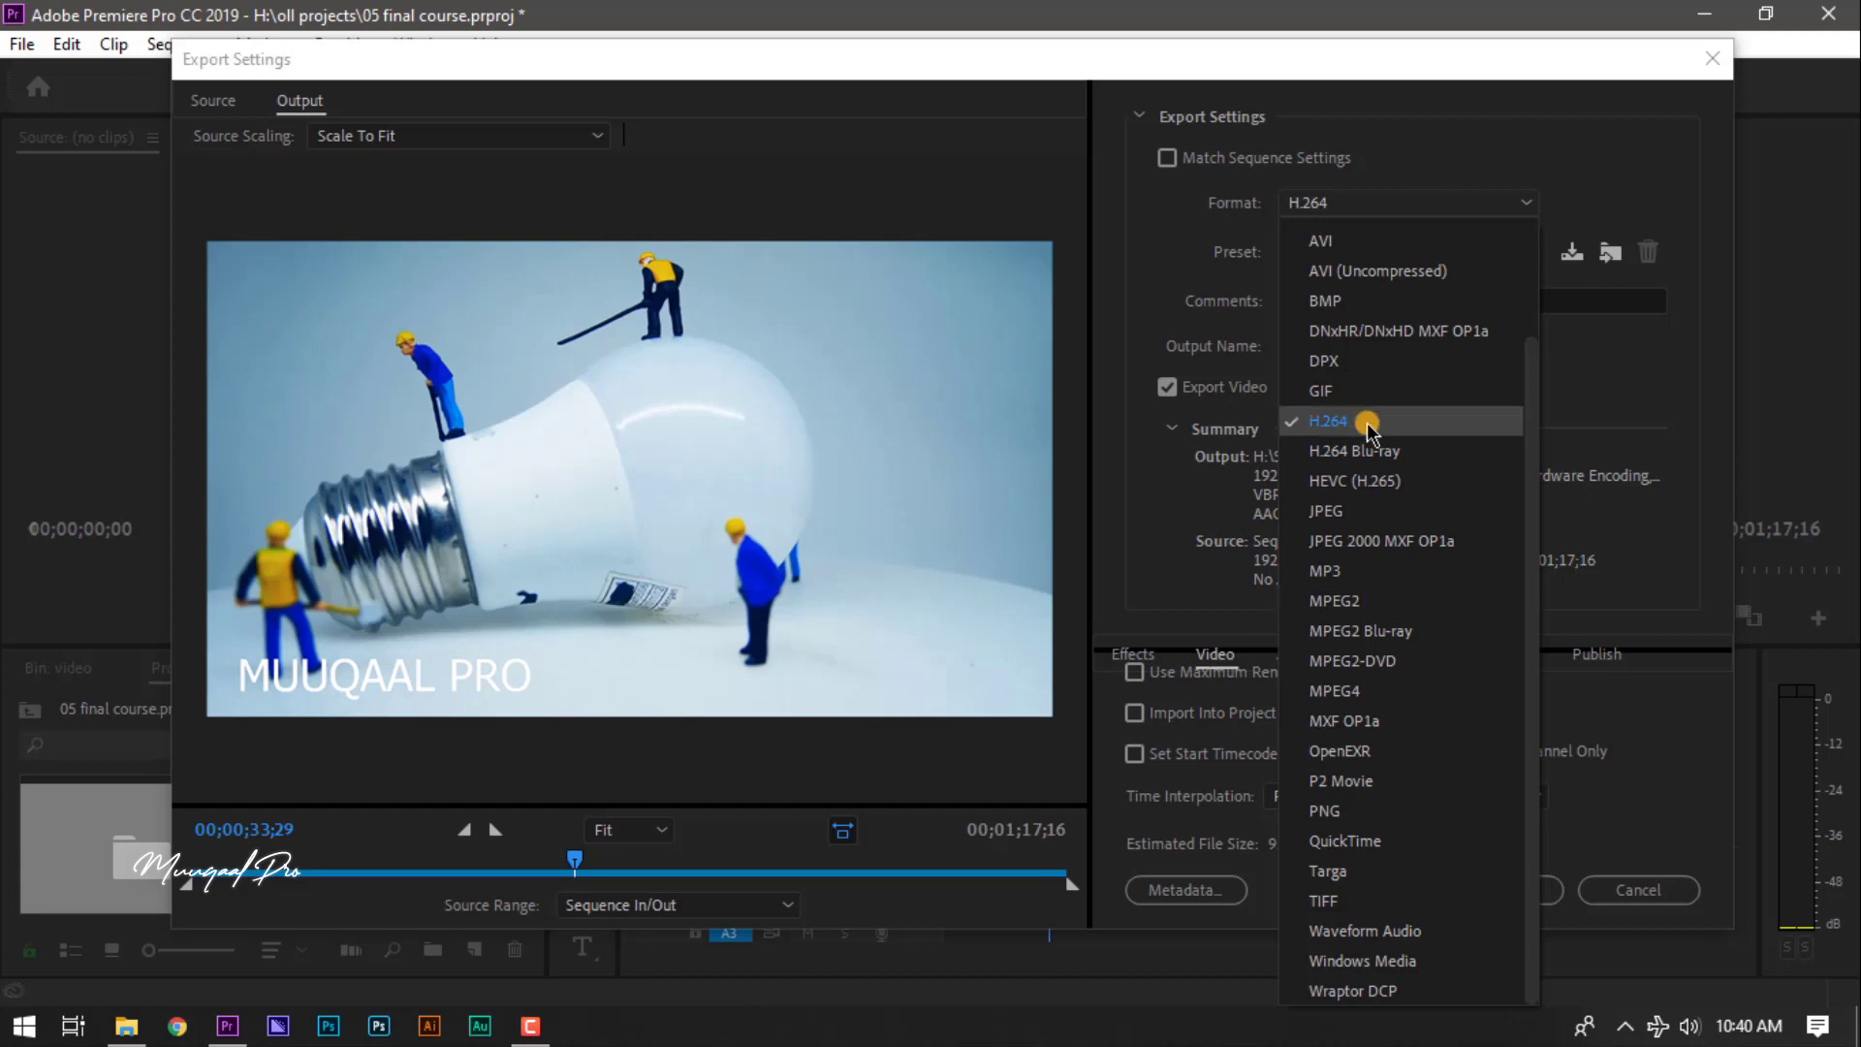
{"action": "left_click", "coordinate": [1367, 422]}
{"action": "left_click", "coordinate": [1336, 347]}
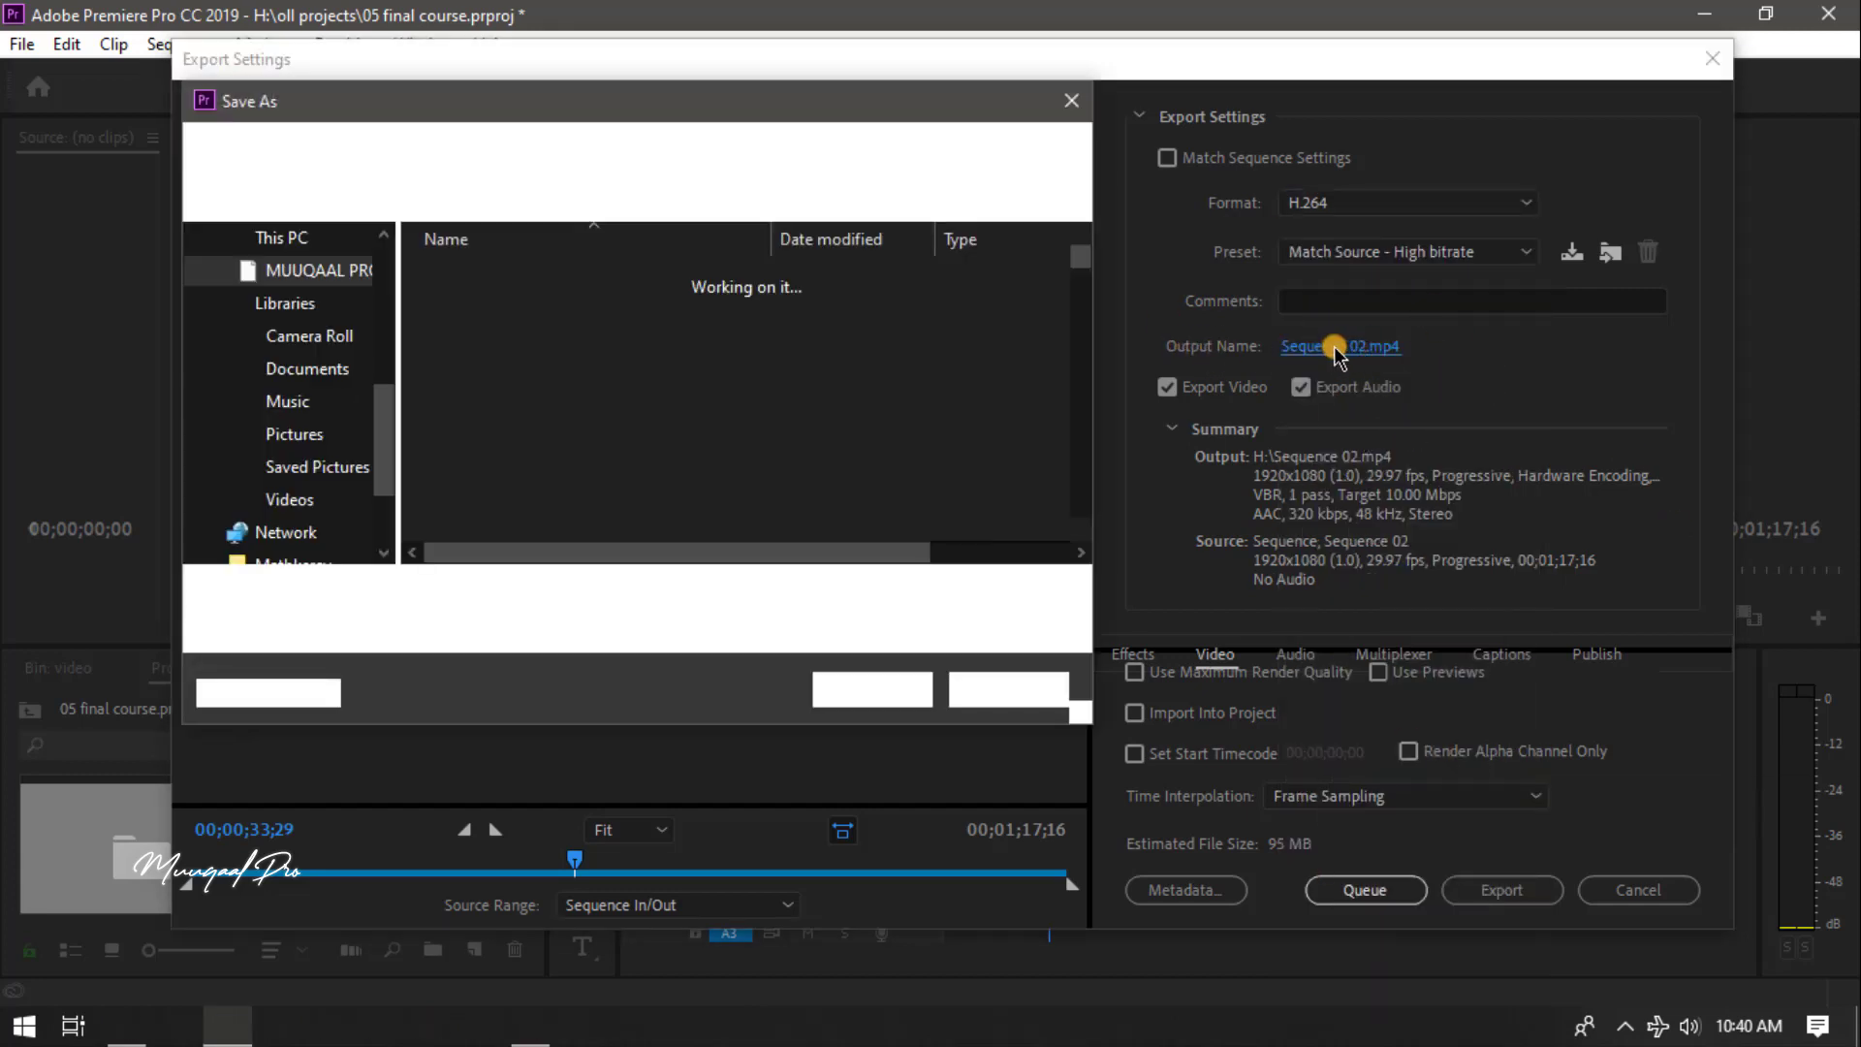
{"action": "left_click", "coordinate": [291, 411]}
{"action": "left_click", "coordinate": [261, 415]}
{"action": "left_click", "coordinate": [872, 689]}
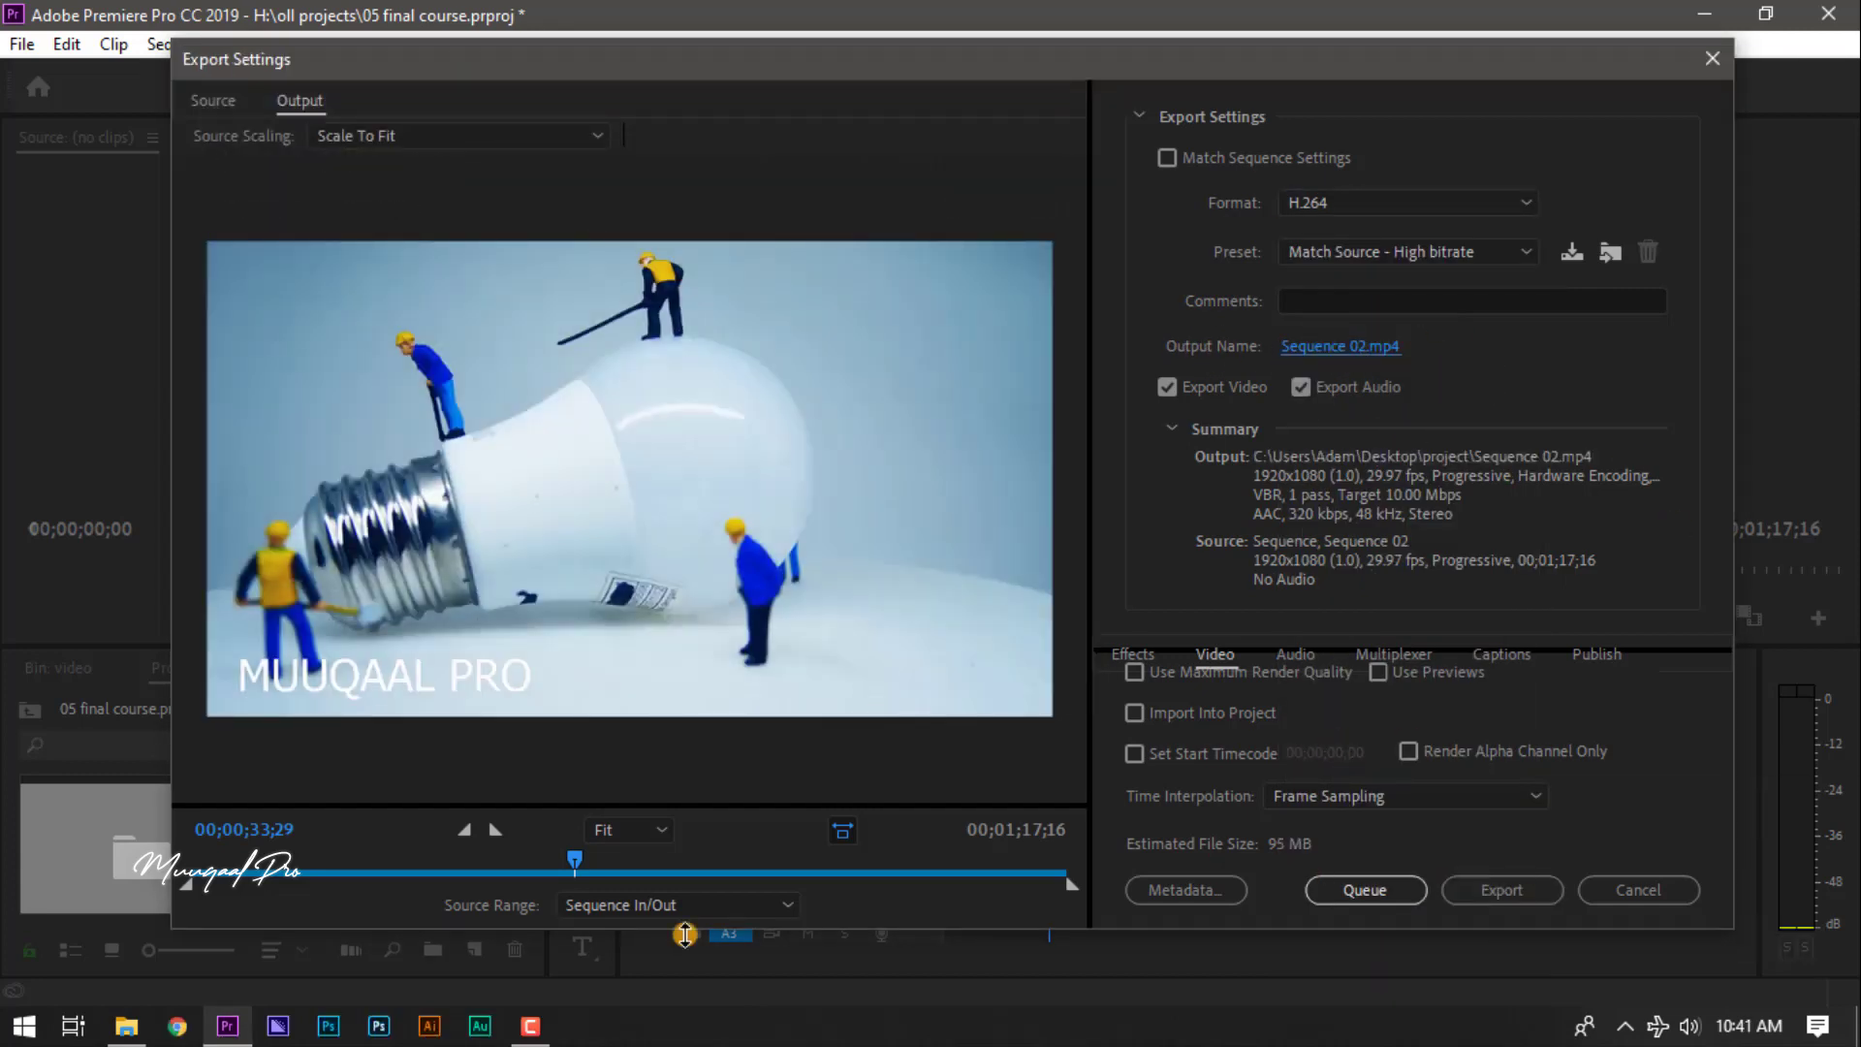
{"action": "left_click", "coordinate": [1503, 890]}
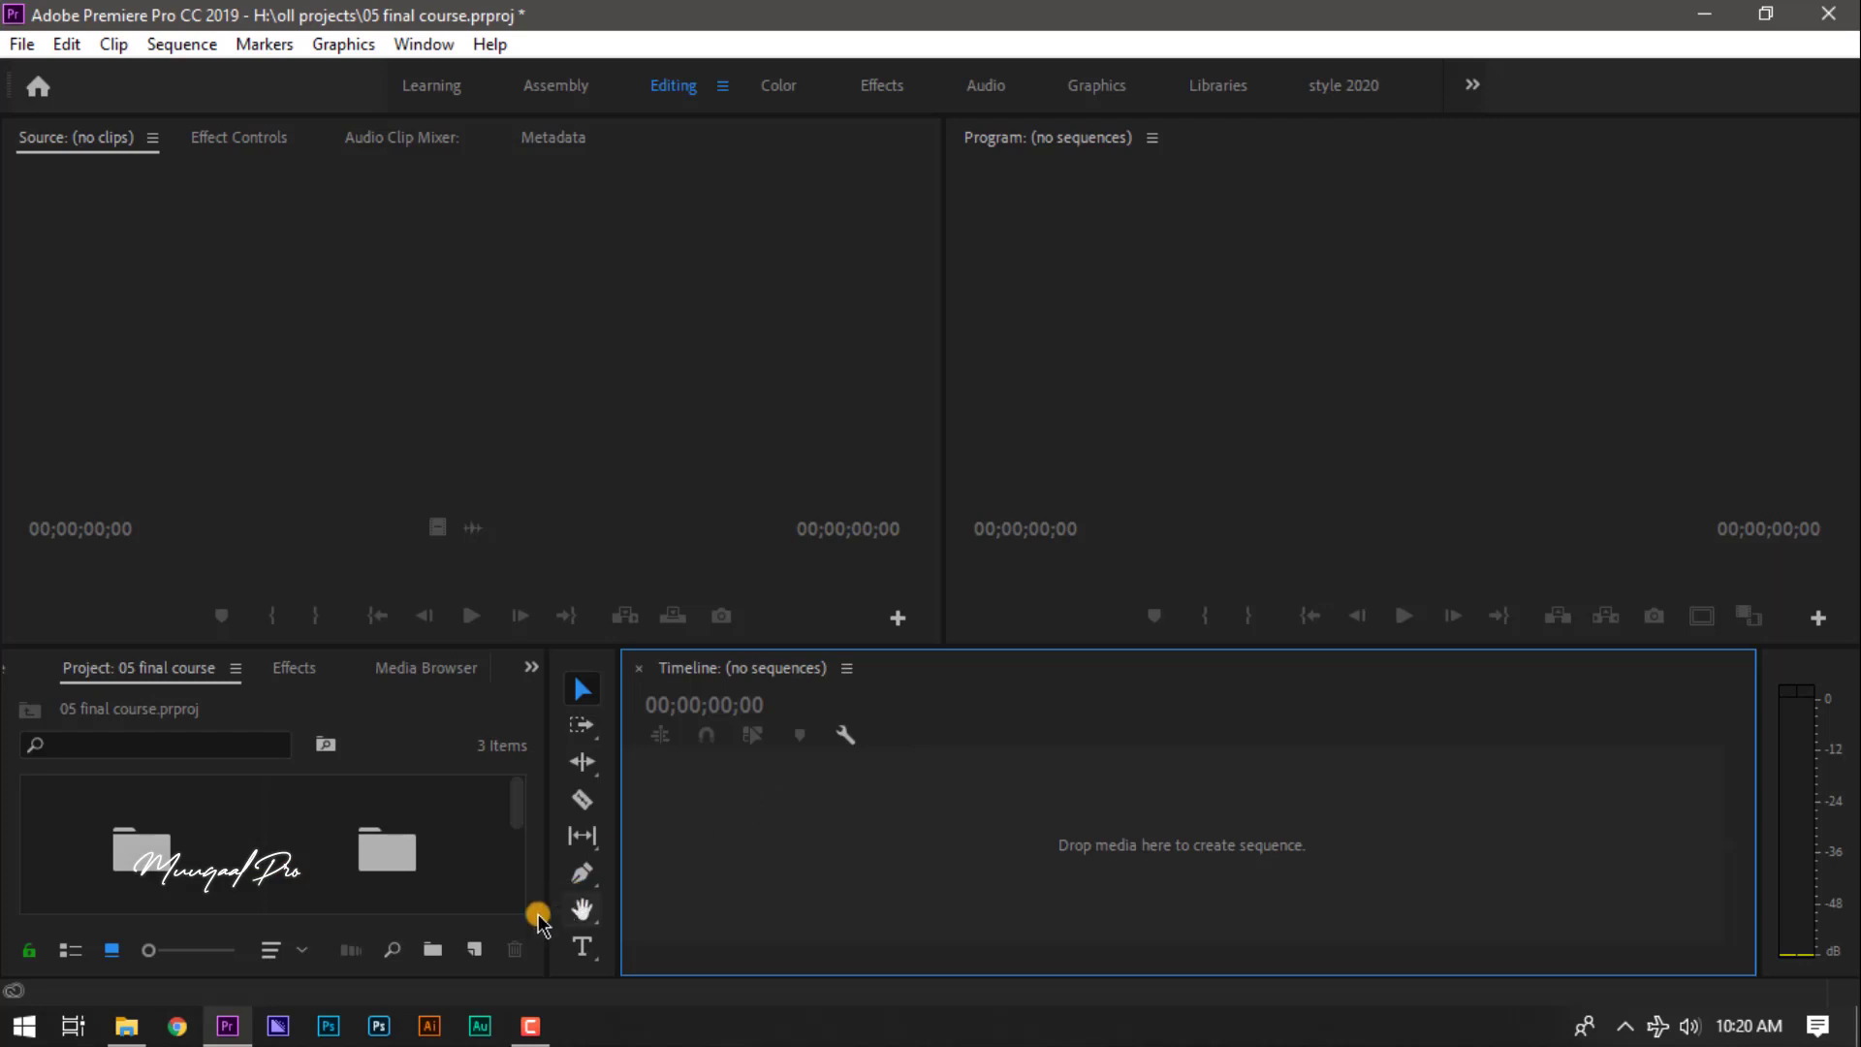
- Add a new sequence using the Digital SLR 1080p DSLR 1080p30 preset
{"action": "left_click", "coordinate": [474, 949]}
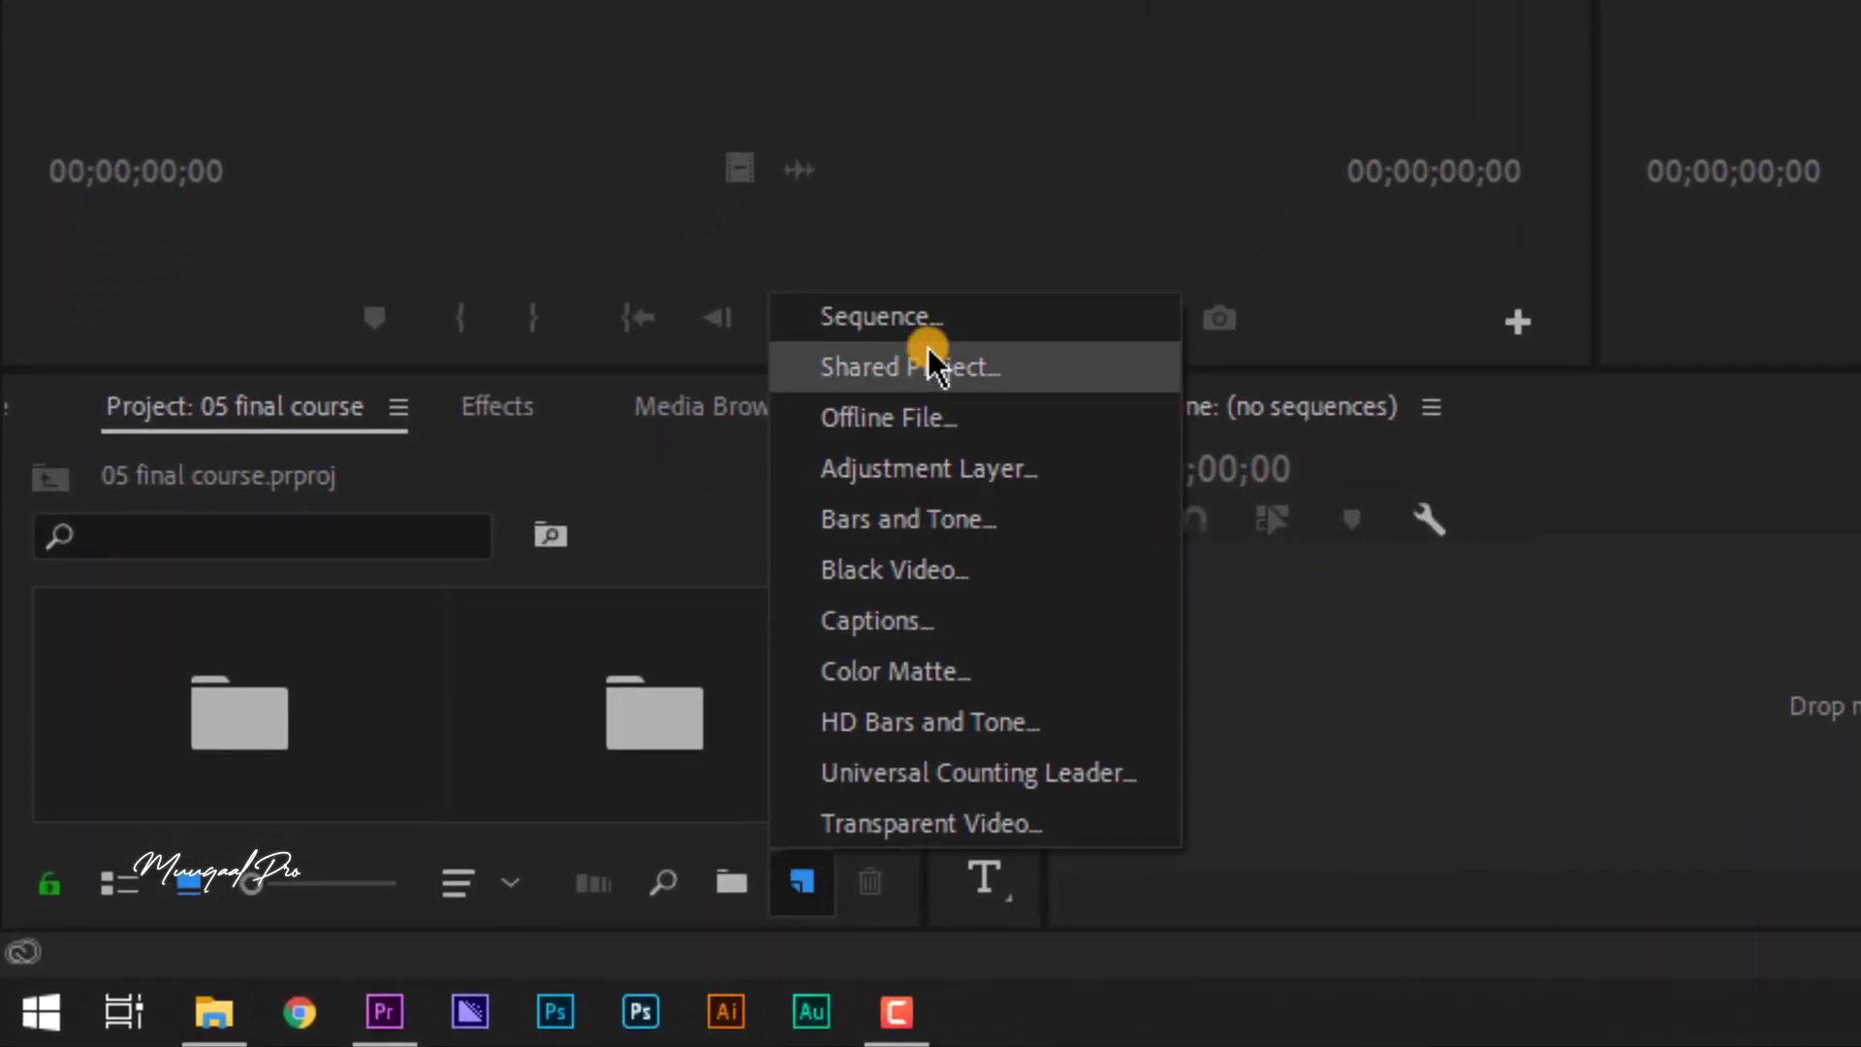
{"action": "left_click", "coordinate": [888, 325]}
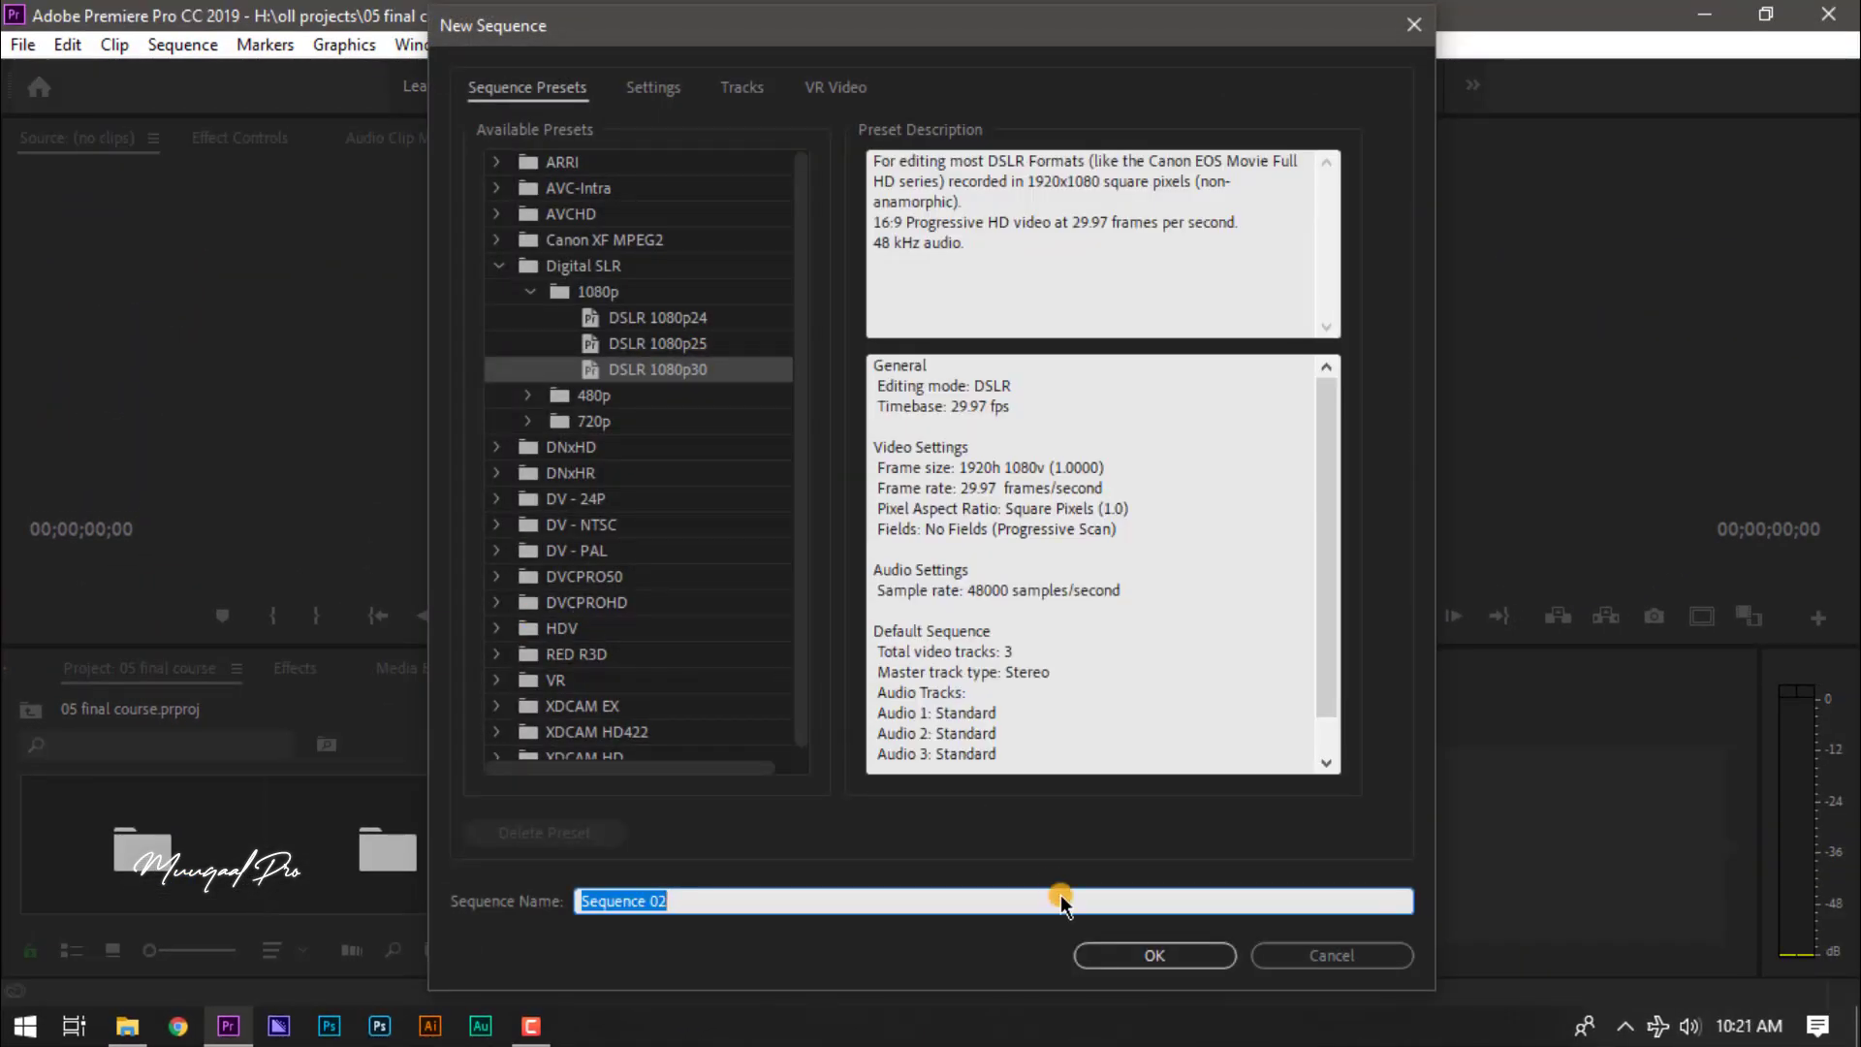
{"action": "left_click", "coordinate": [1137, 954]}
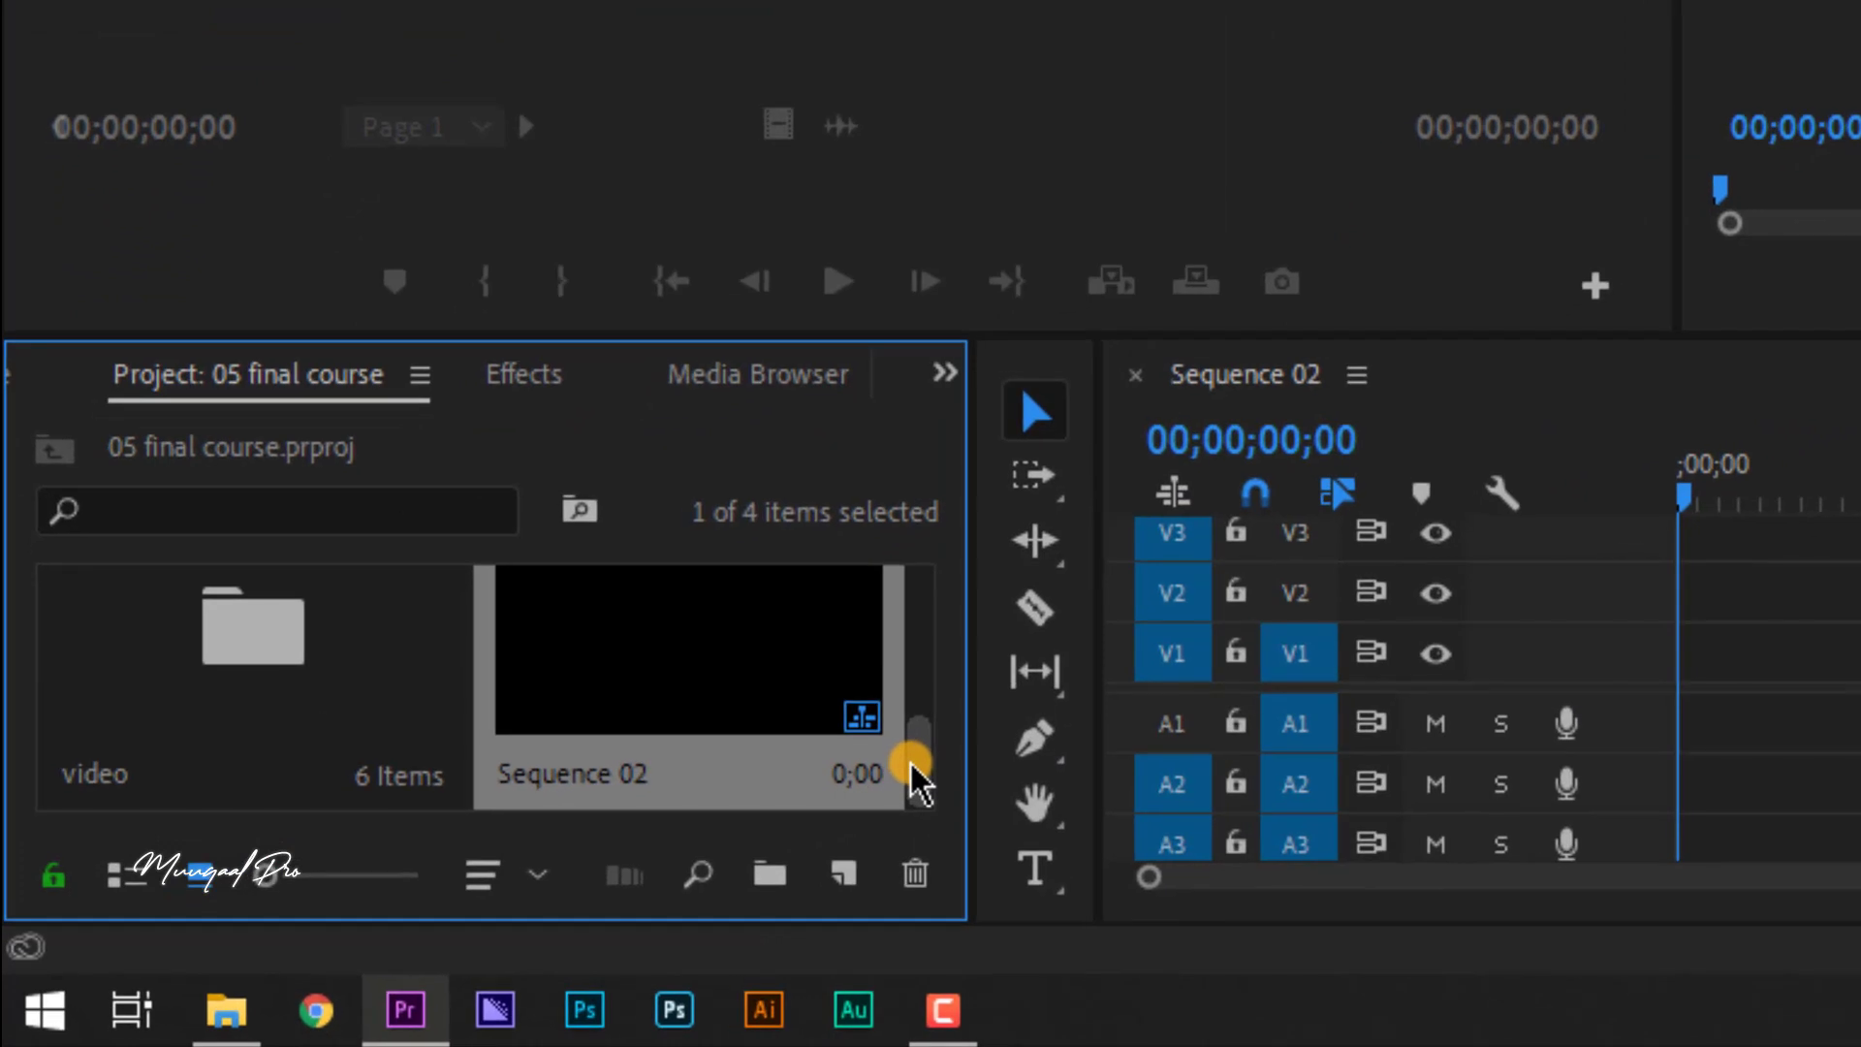
- Open the video bin to list its six laptop clips and select the Person Working clip
{"action": "left_click_drag", "start_coordinate": [916, 781], "coordinate": [914, 752]}
{"action": "left_click", "coordinate": [367, 696]}
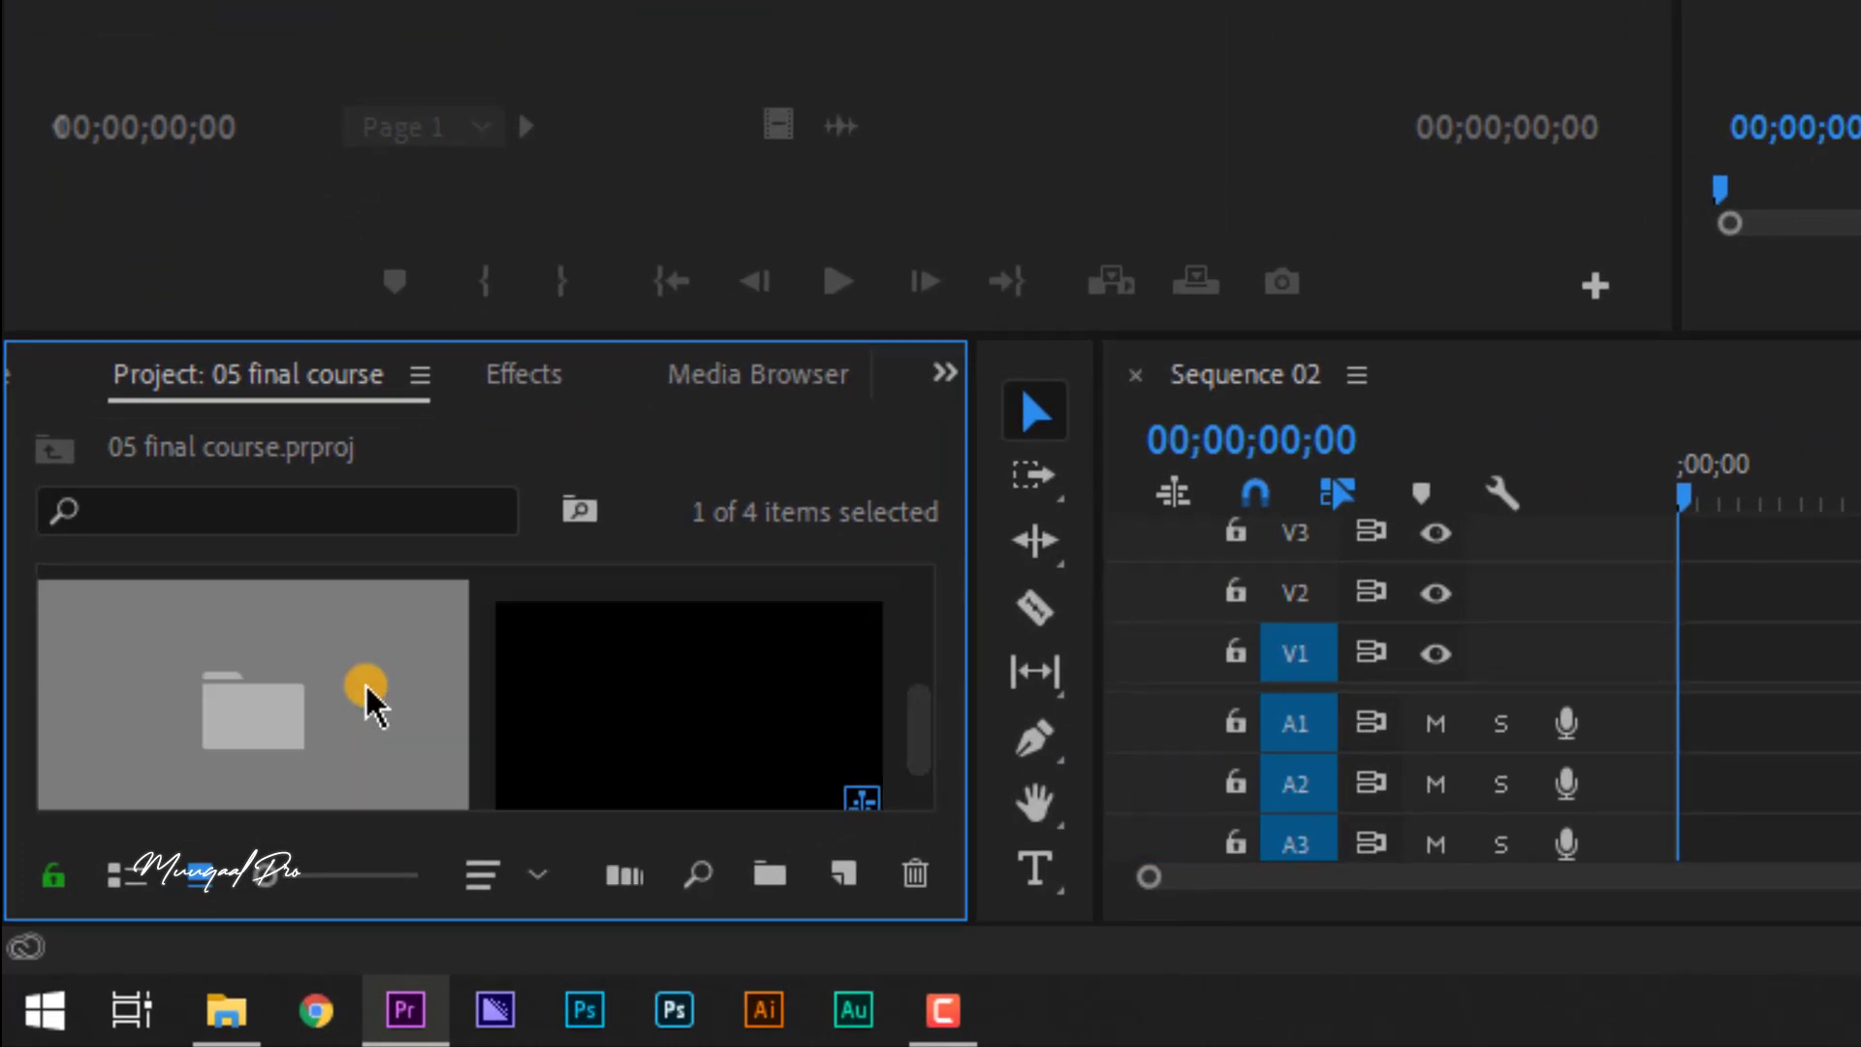
{"action": "double_click", "coordinate": [366, 696]}
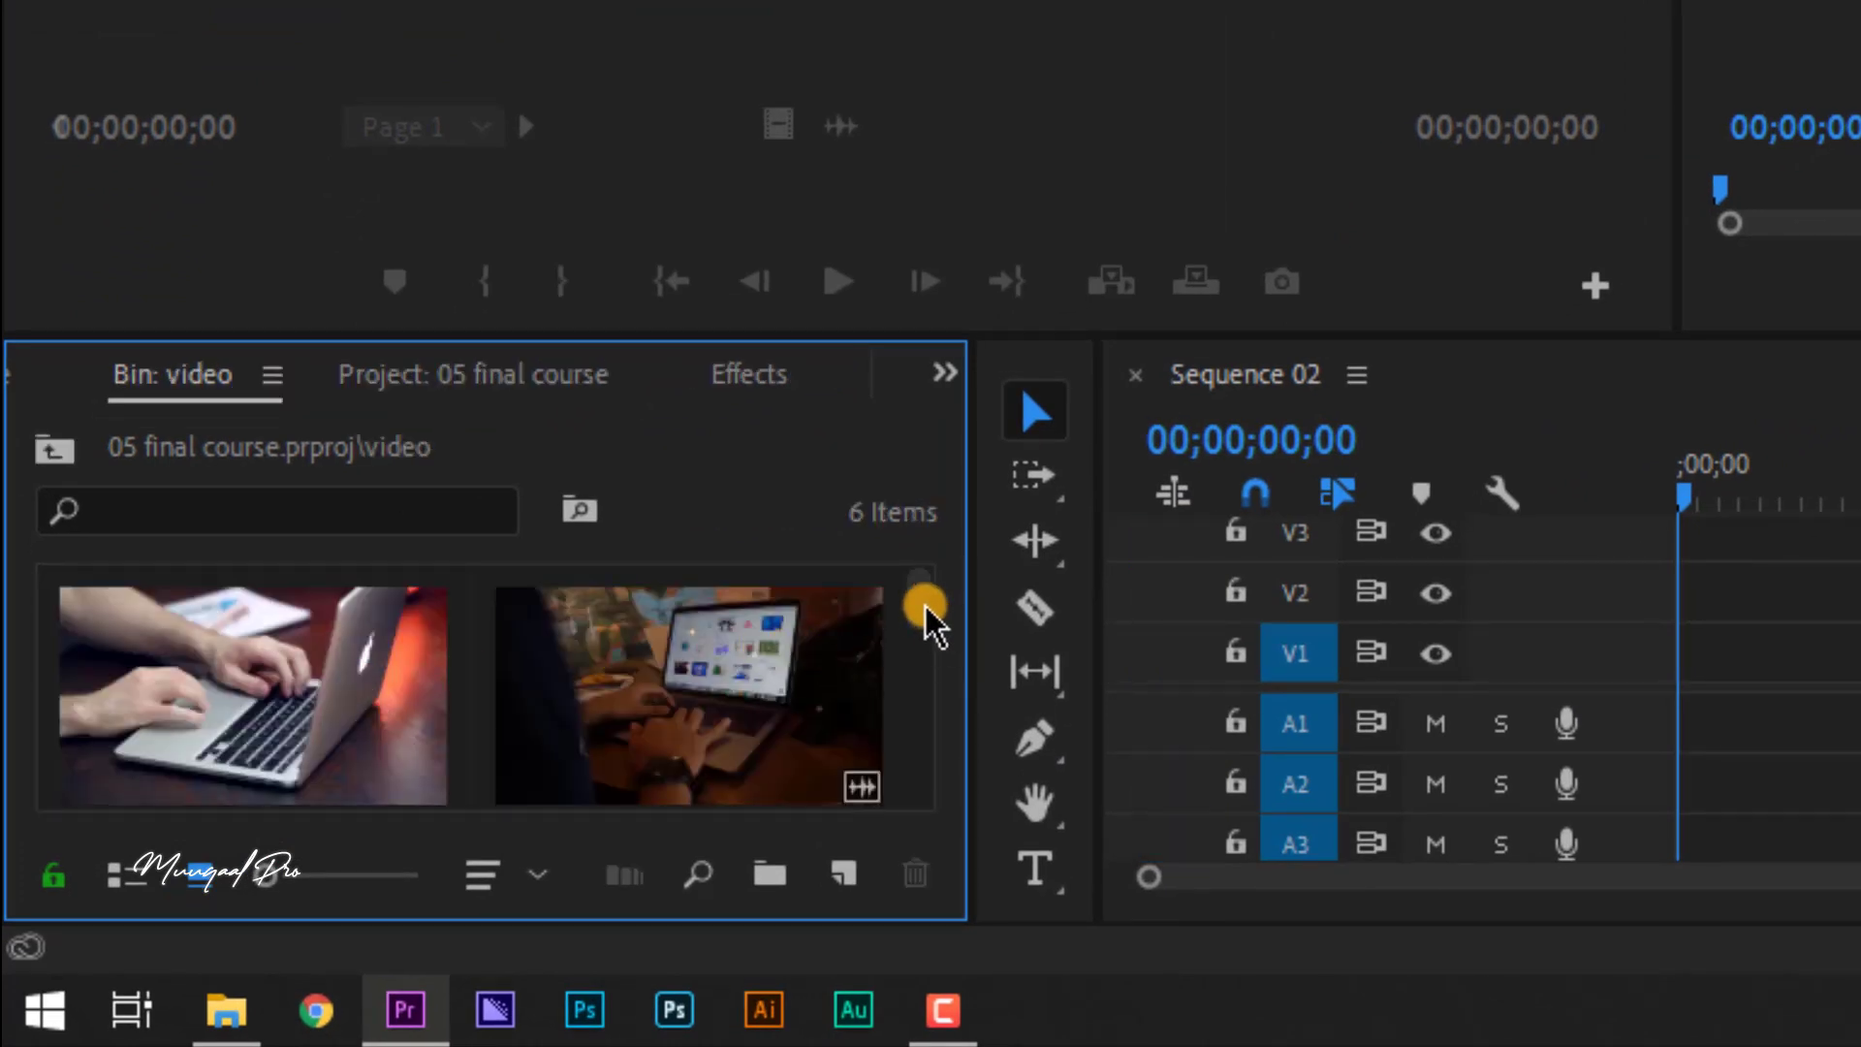
{"action": "left_click_drag", "start_coordinate": [926, 620], "coordinate": [913, 640]}
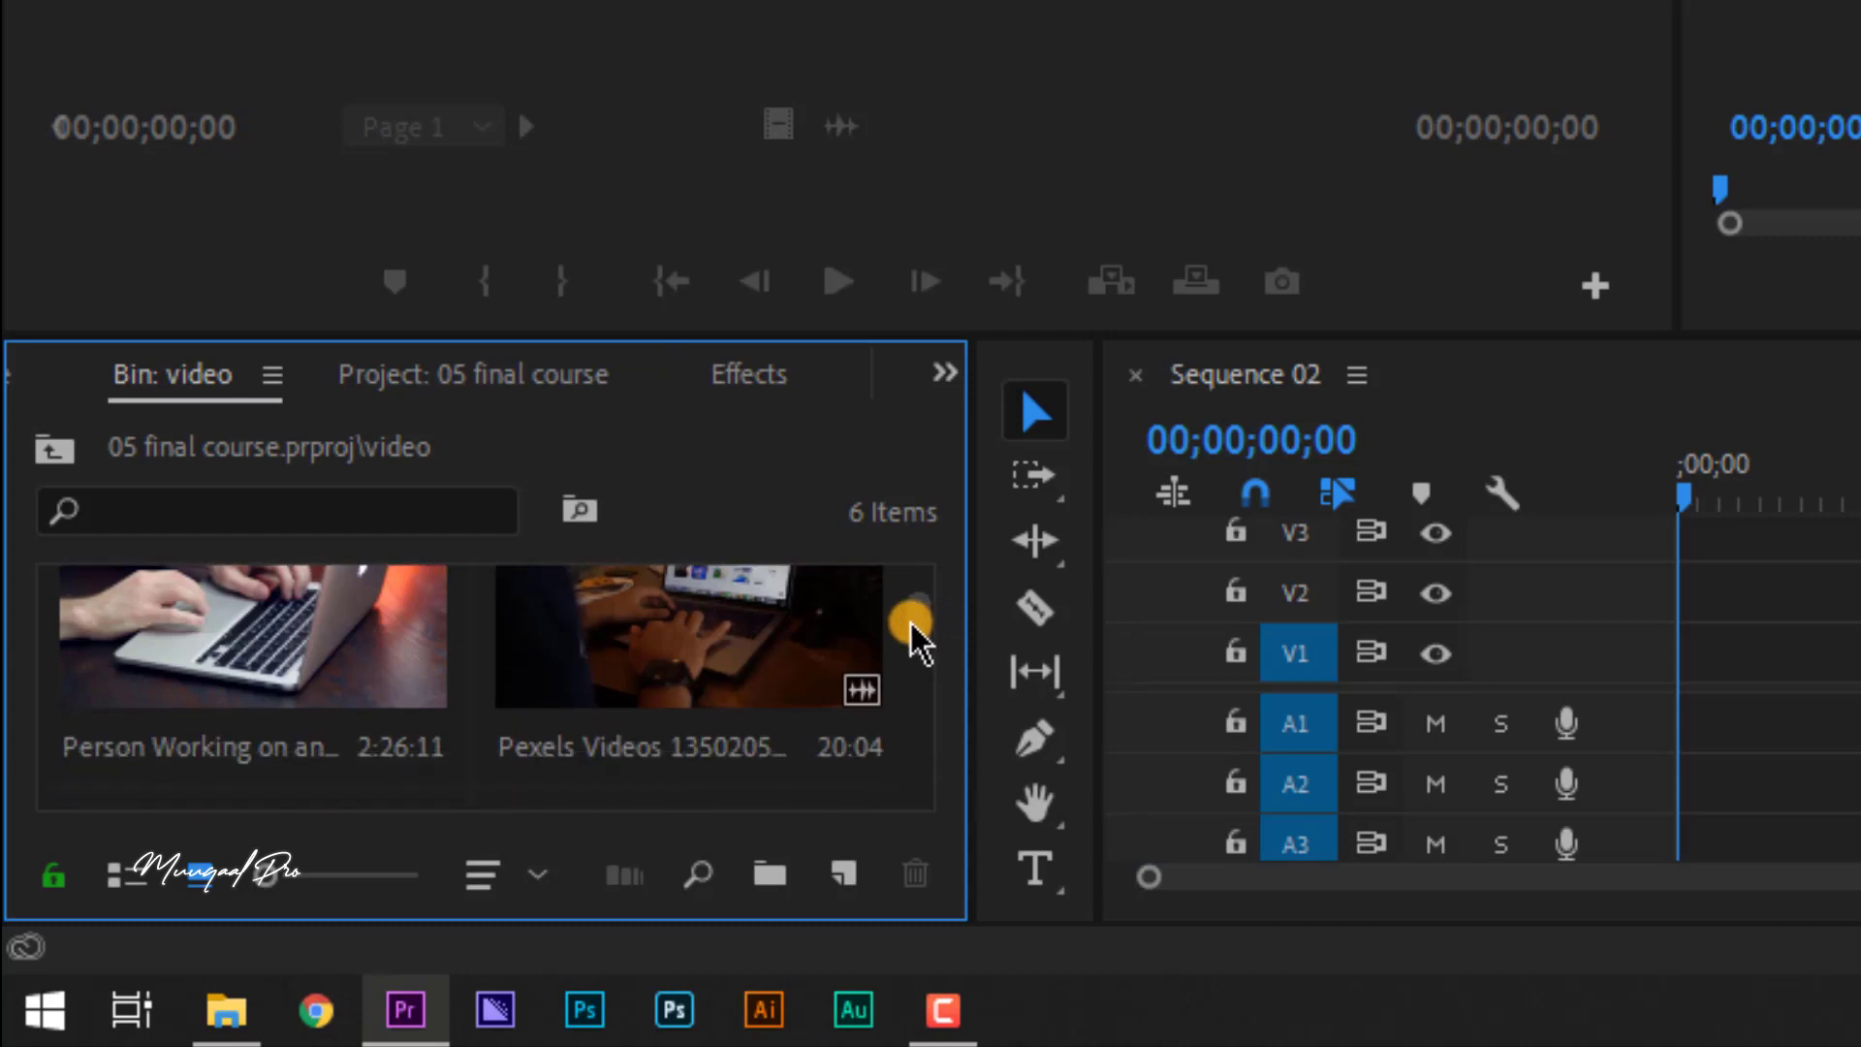
{"action": "left_click", "coordinate": [326, 655]}
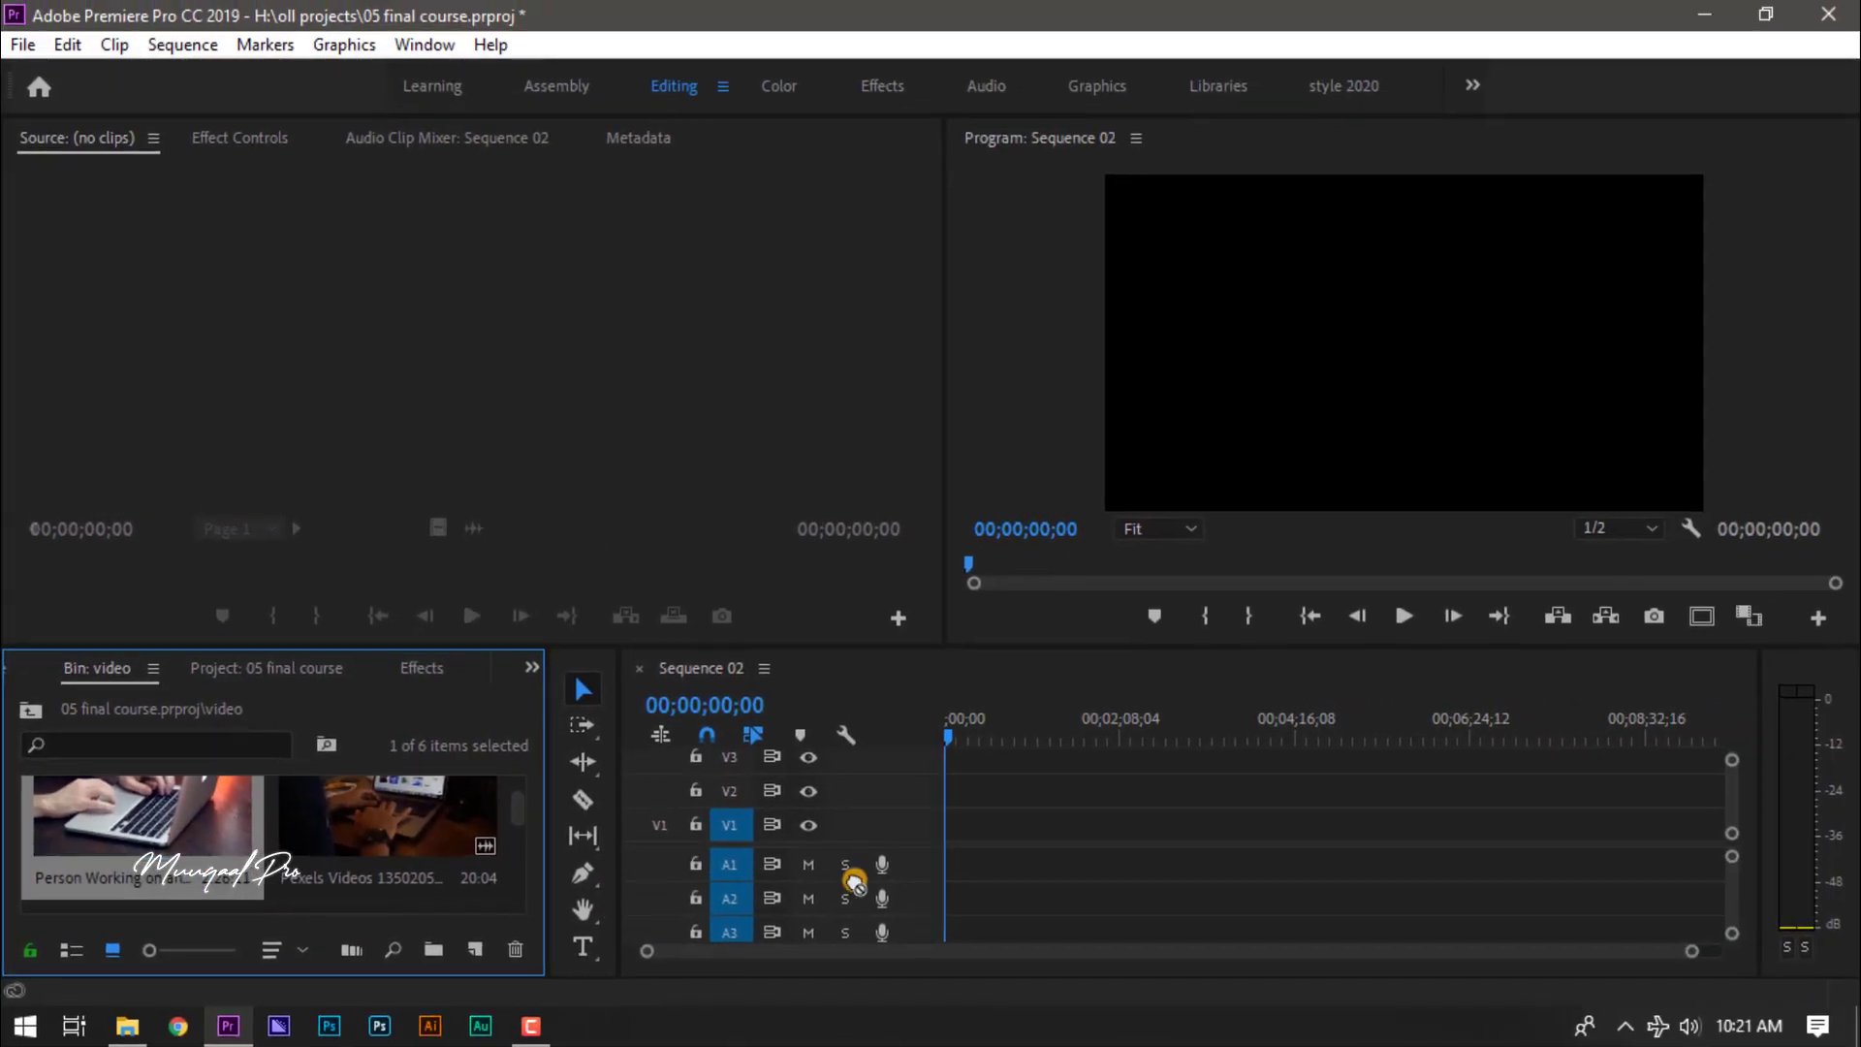
- Put the Person Working clip at the start of V1 with a second short clip after it
{"action": "left_click_drag", "start_coordinate": [854, 882], "coordinate": [952, 834]}
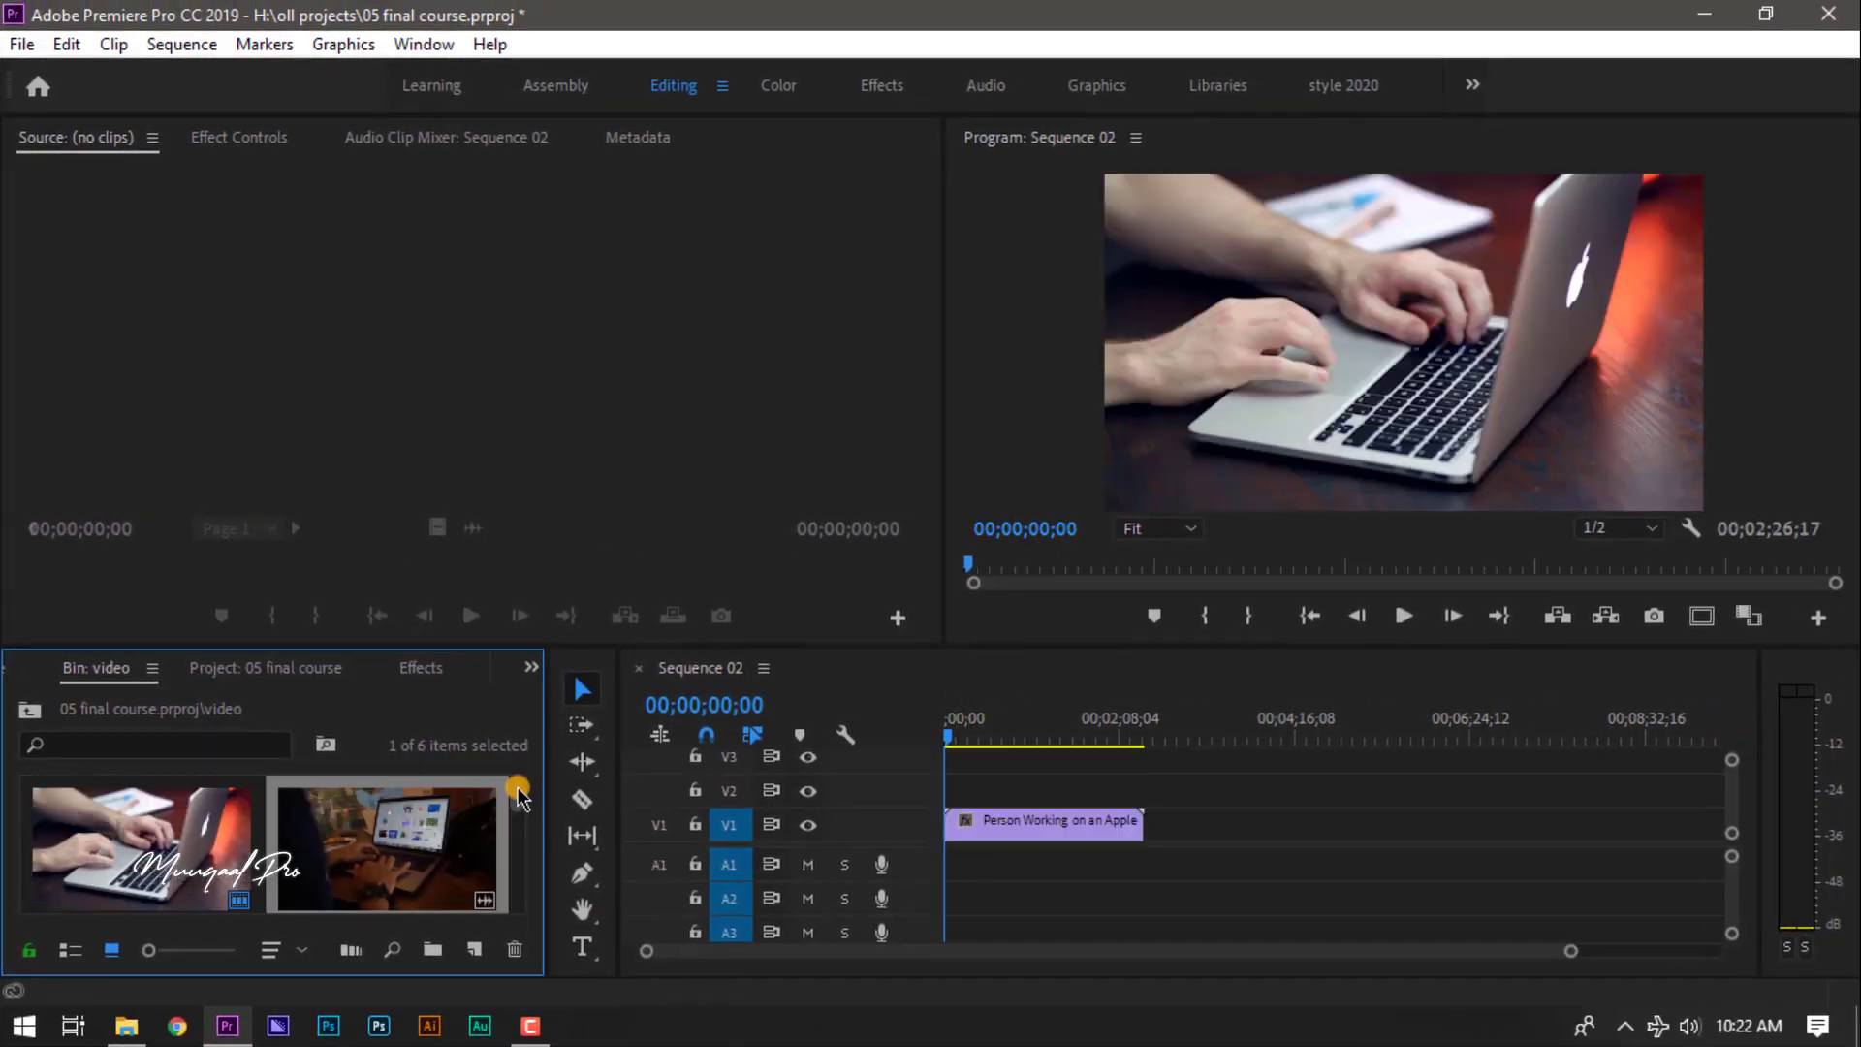
{"action": "left_click_drag", "start_coordinate": [521, 805], "coordinate": [504, 885]}
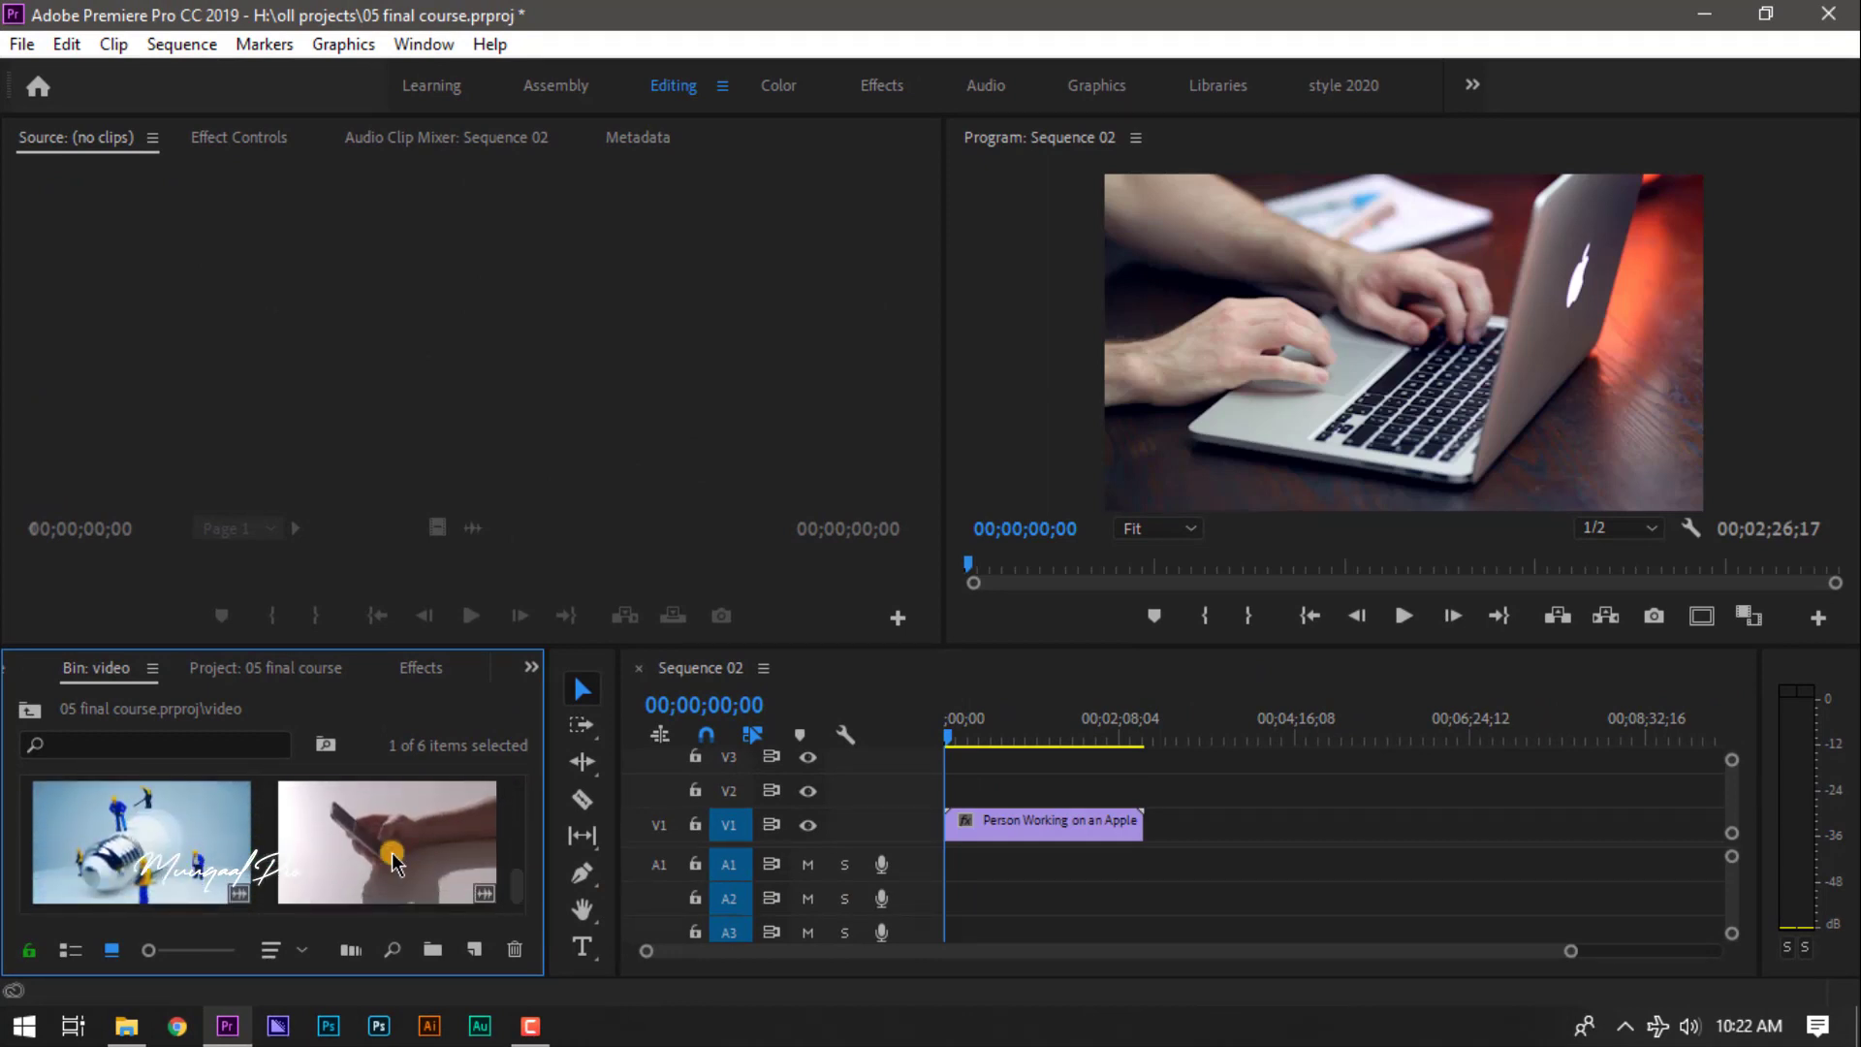
{"action": "left_click_drag", "start_coordinate": [237, 827], "coordinate": [1178, 834]}
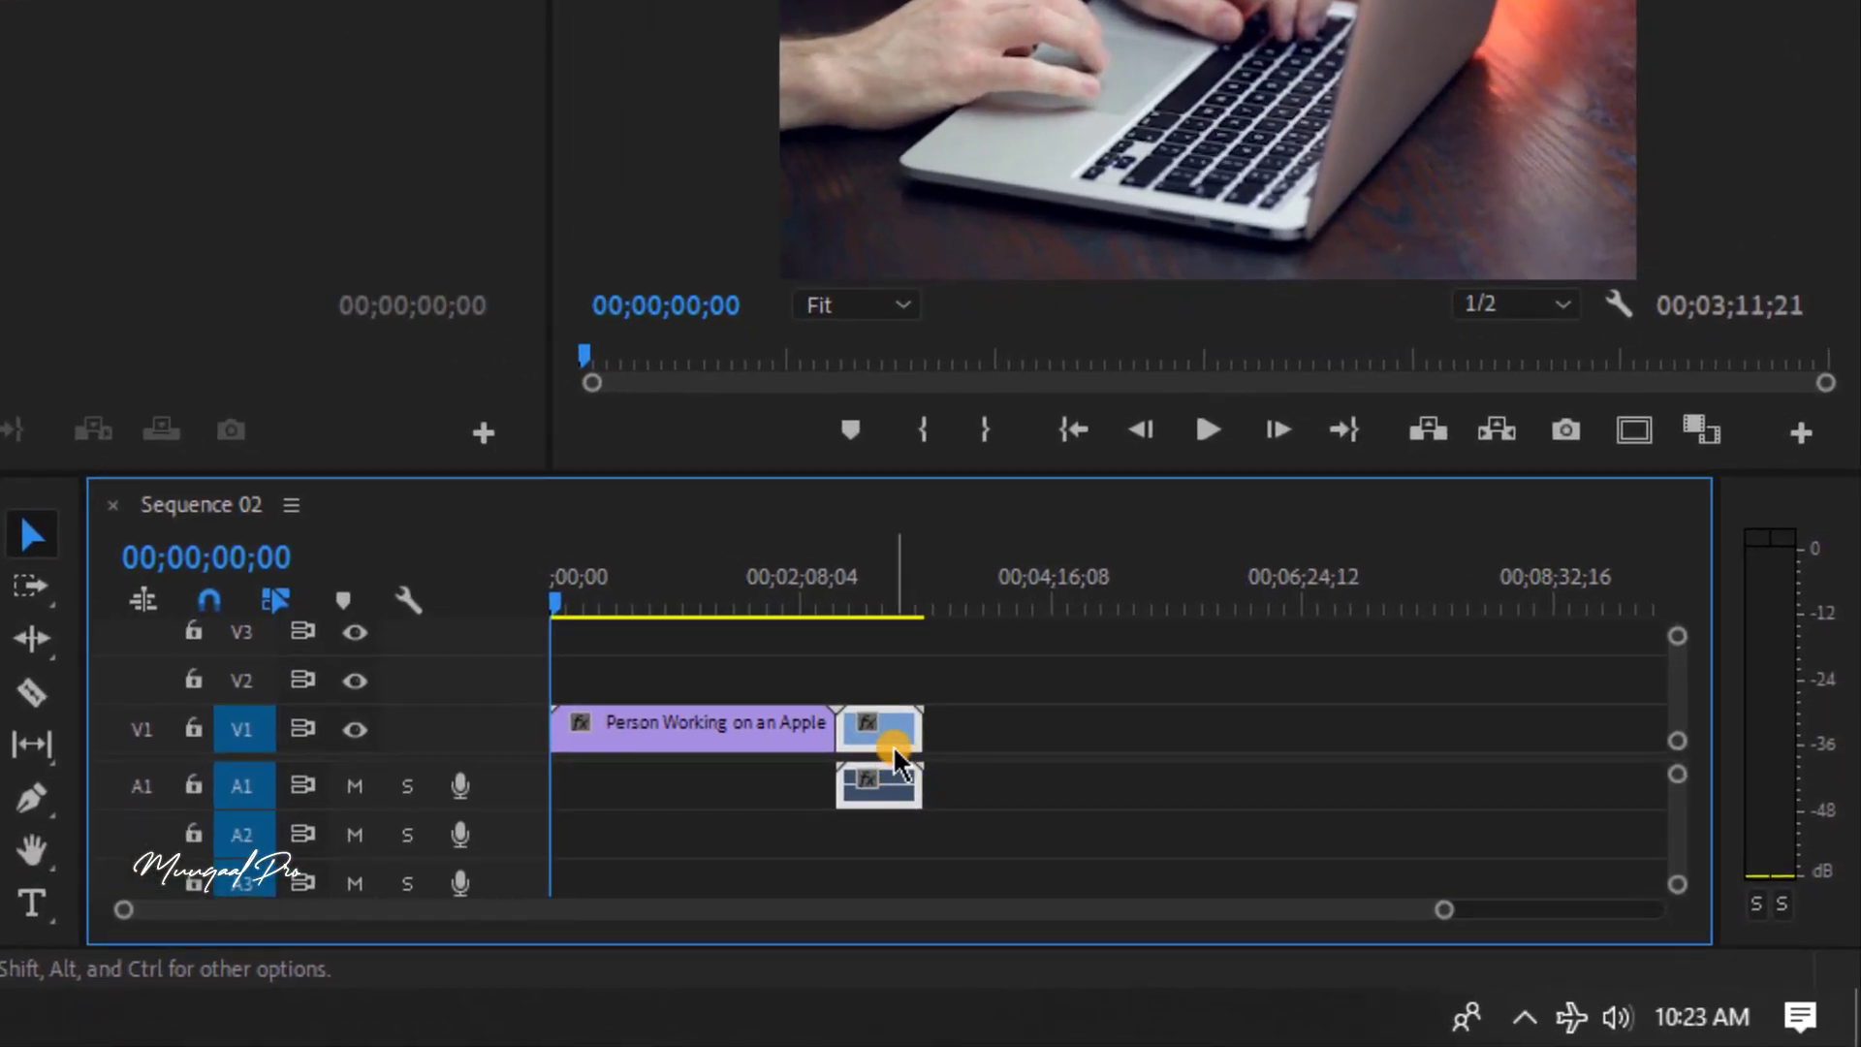
{"action": "left_click_drag", "start_coordinate": [892, 748], "coordinate": [892, 750]}
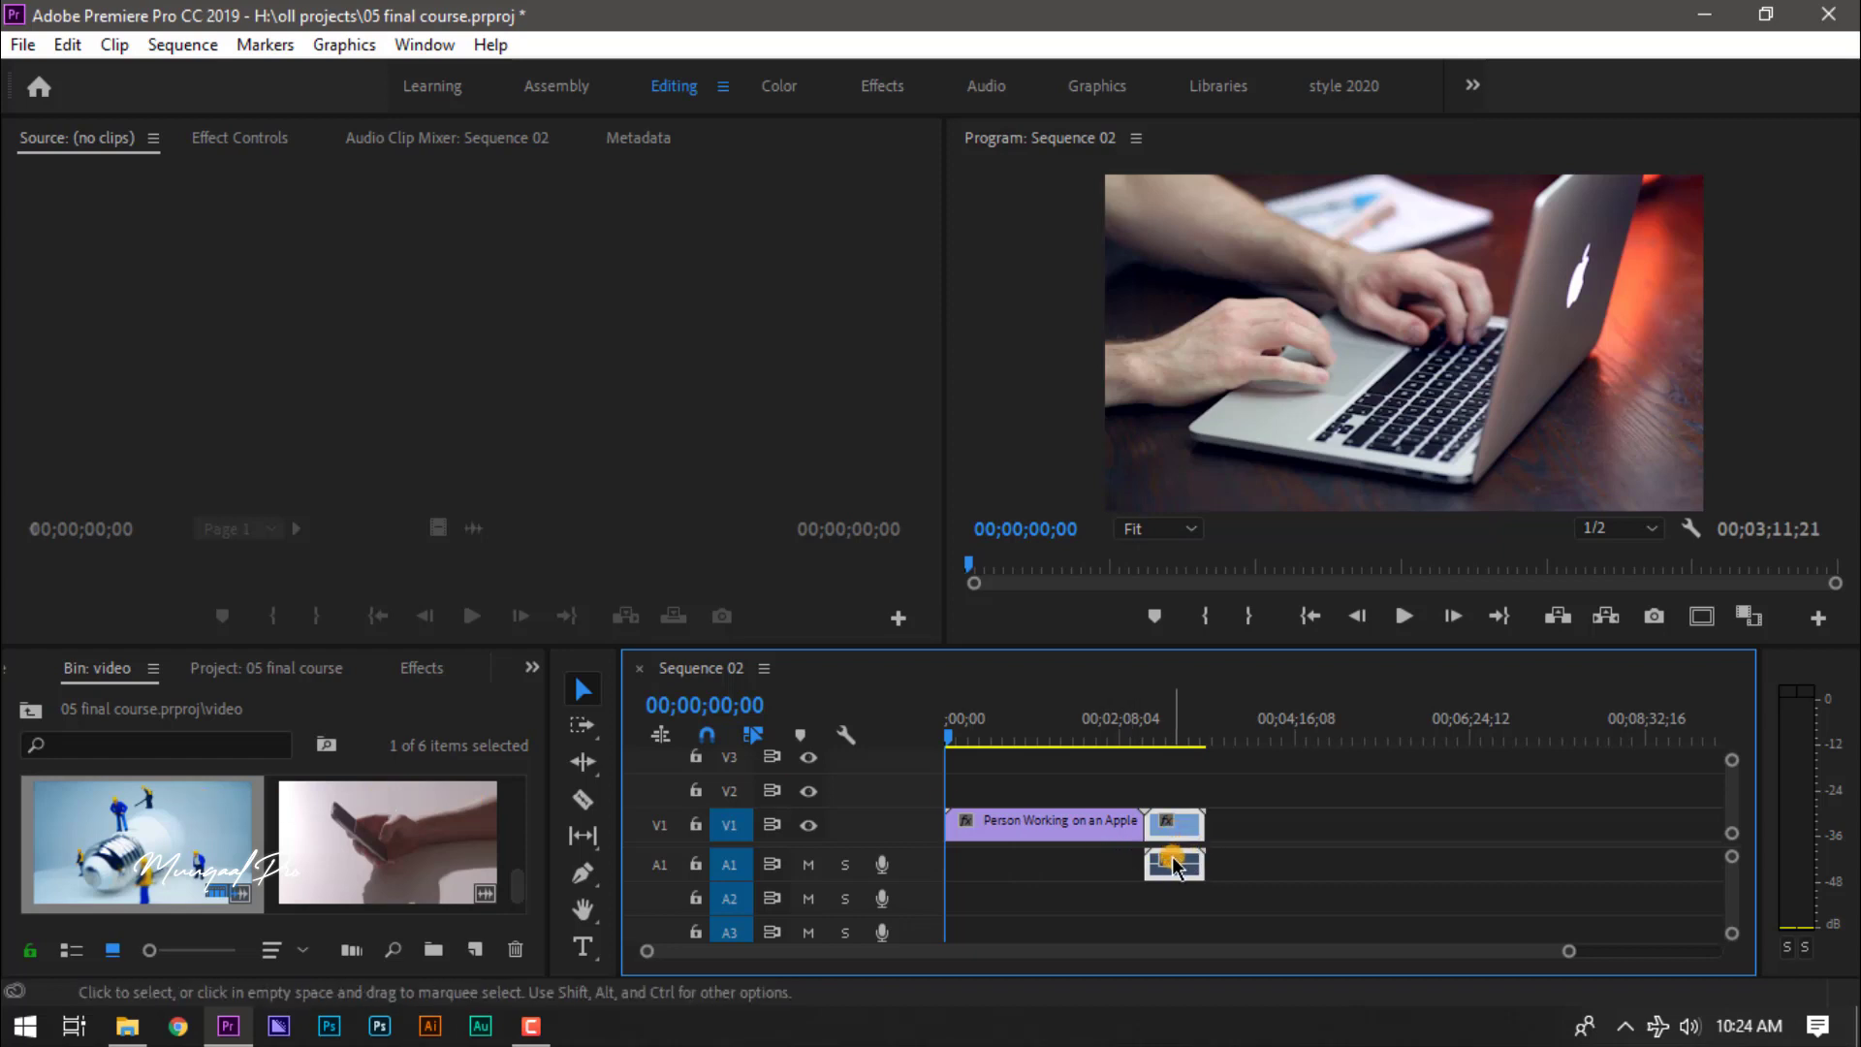
{"action": "left_click", "coordinate": [1174, 824]}
{"action": "mouse_move", "coordinate": [1173, 822]}
{"action": "left_mouse_down"}
{"action": "mouse_move", "coordinate": [1209, 824]}
{"action": "mouse_move", "coordinate": [1176, 824]}
{"action": "left_mouse_up"}
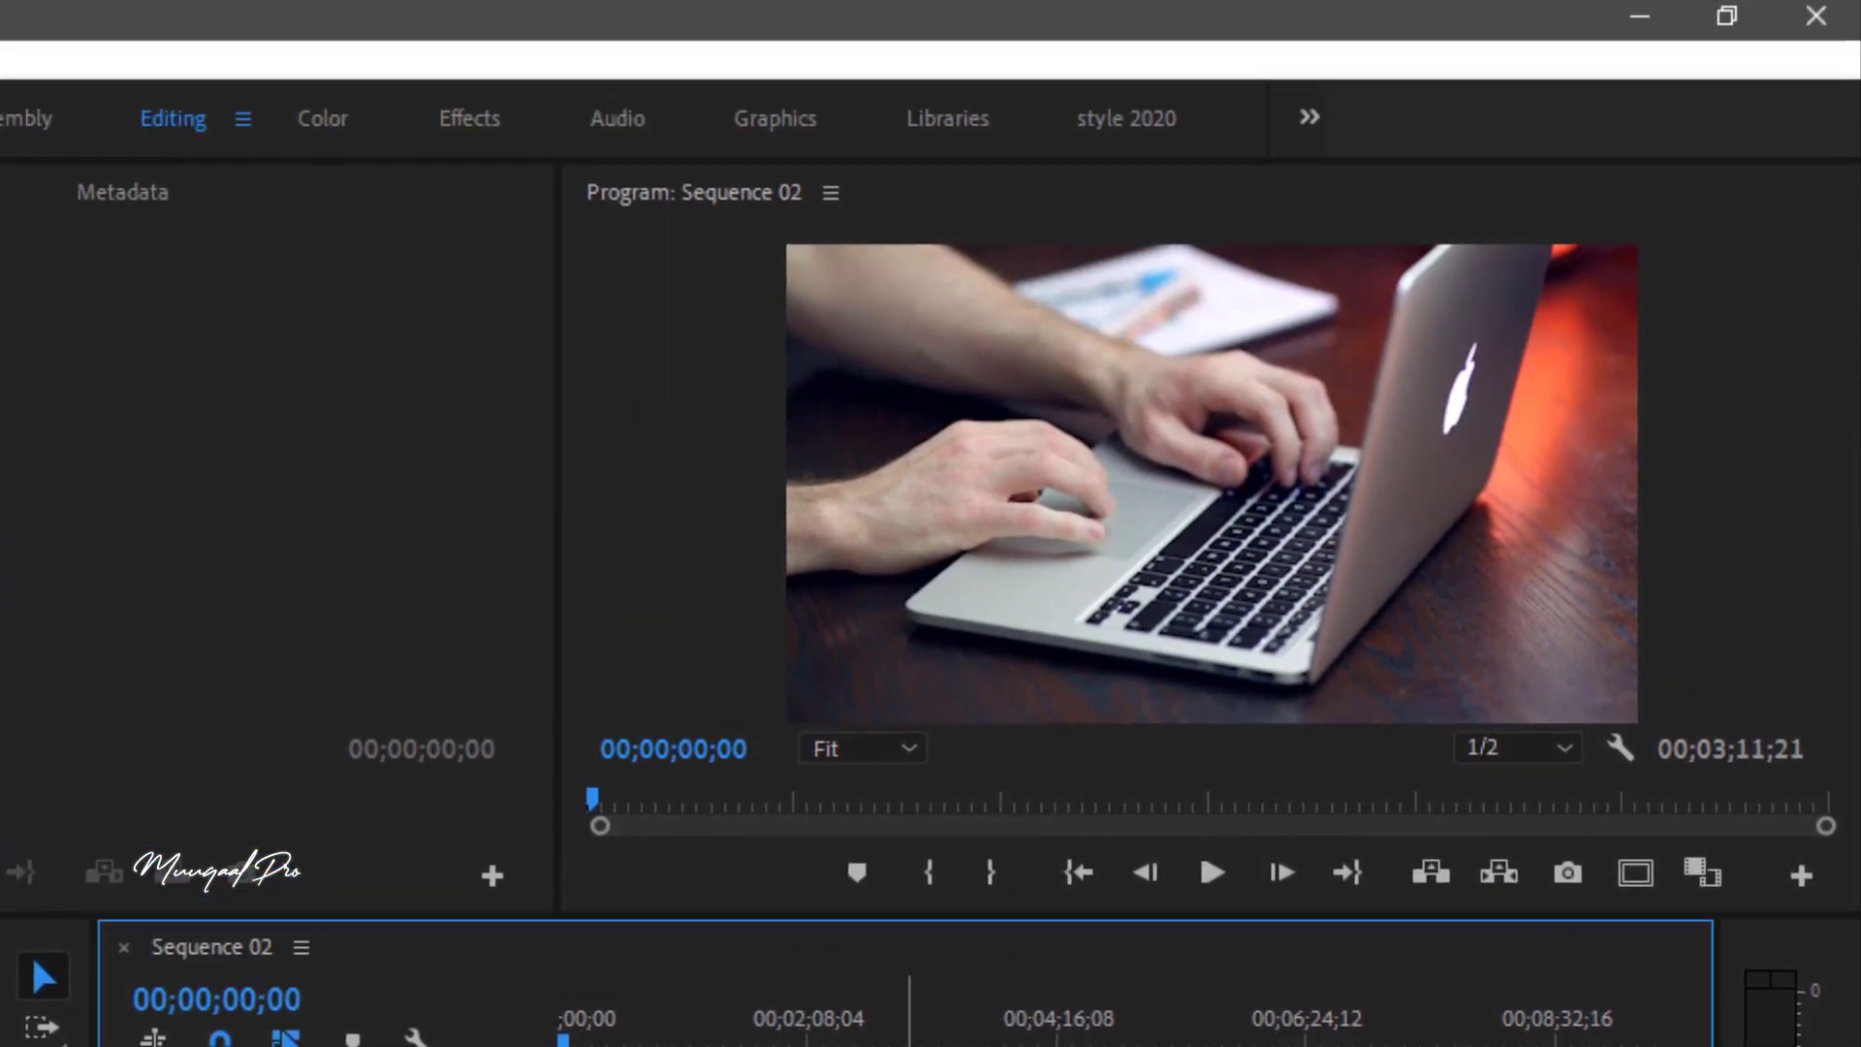
- Unlink the second clip, delete its audio, and slide its video flush against the first clip
{"action": "right_click", "coordinate": [906, 1042]}
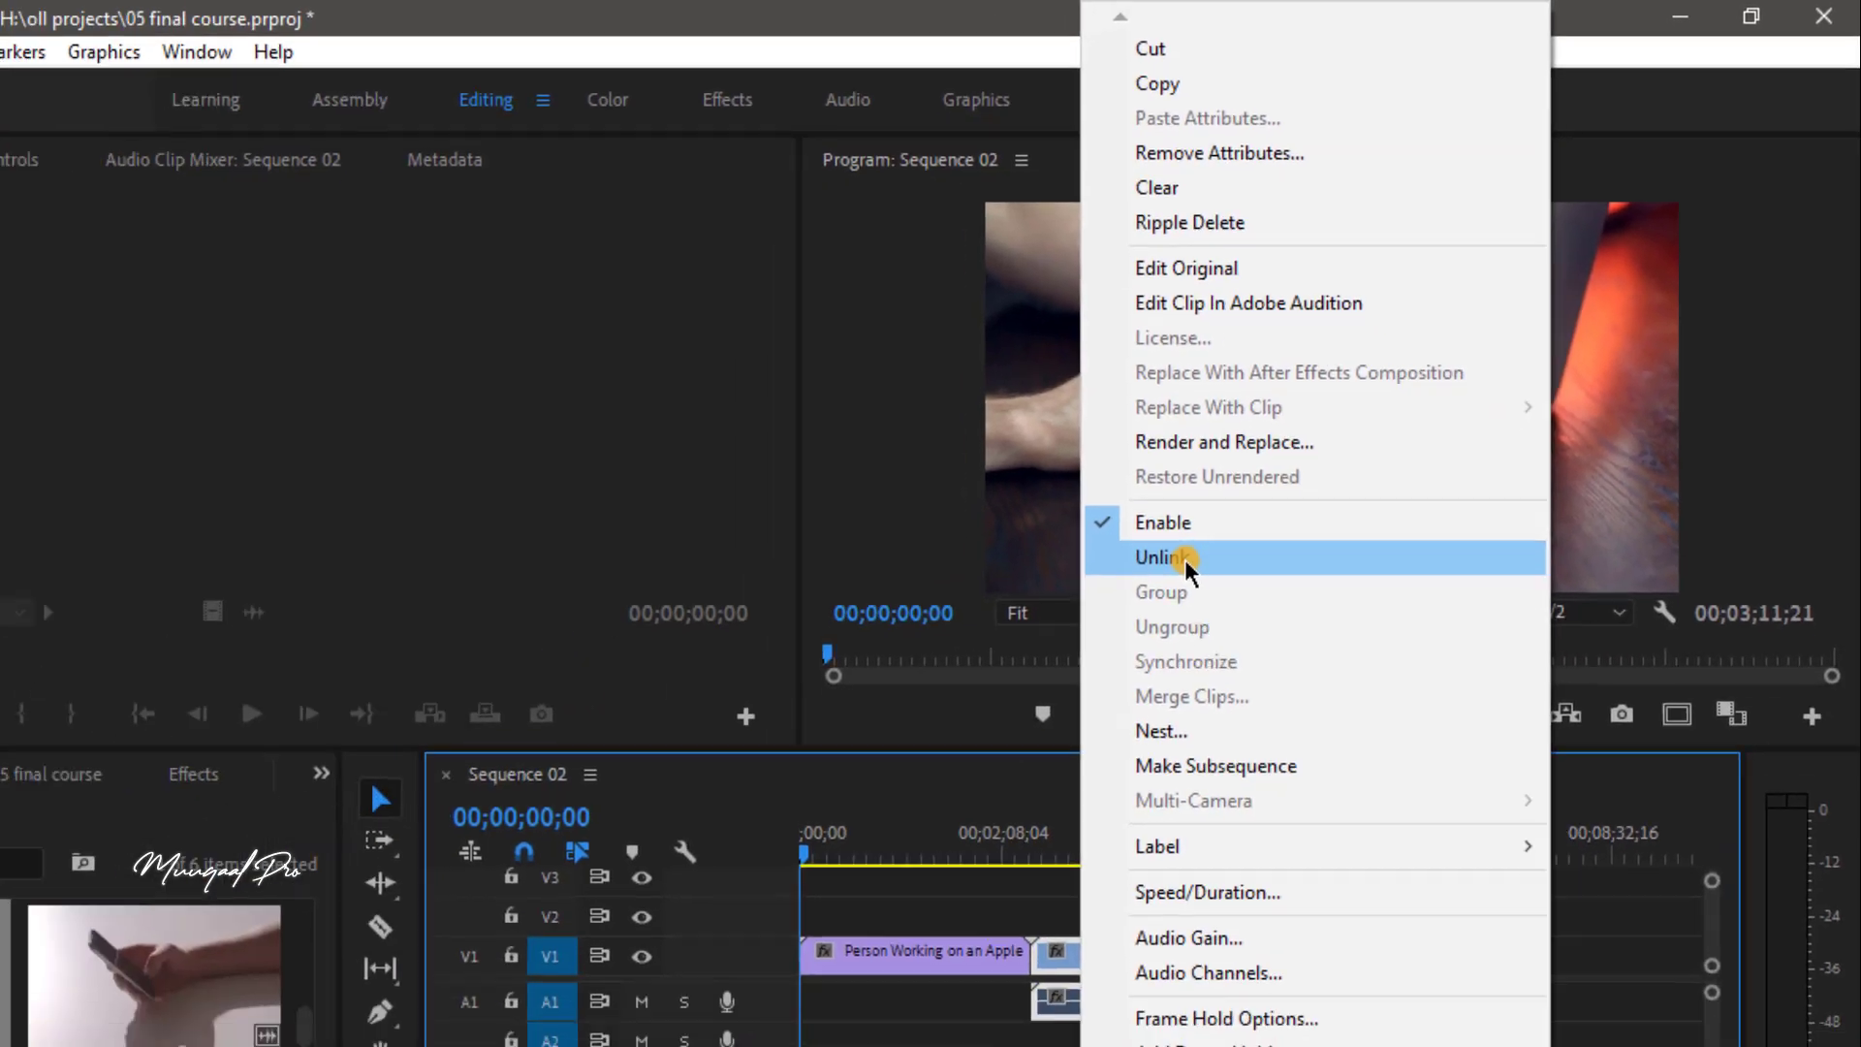
{"action": "left_click", "coordinate": [1033, 690]}
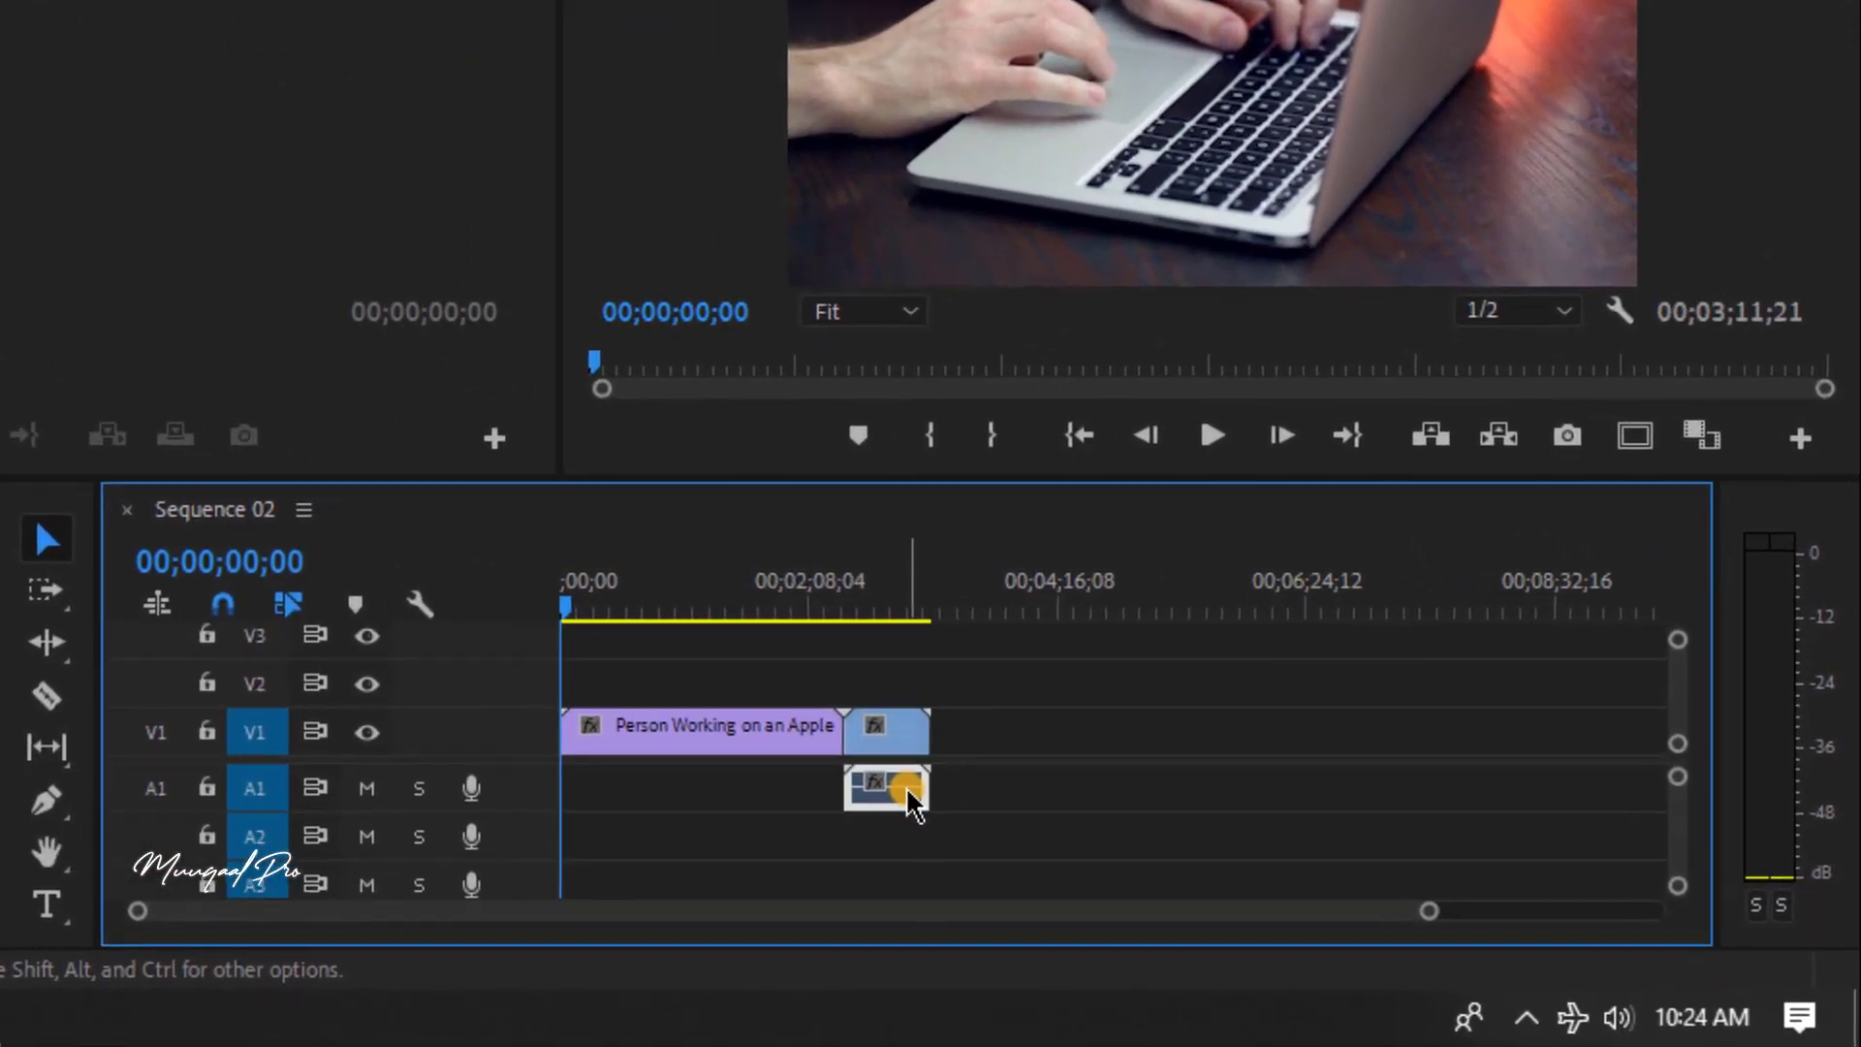
{"action": "left_click_drag", "start_coordinate": [1191, 866], "coordinate": [1272, 866]}
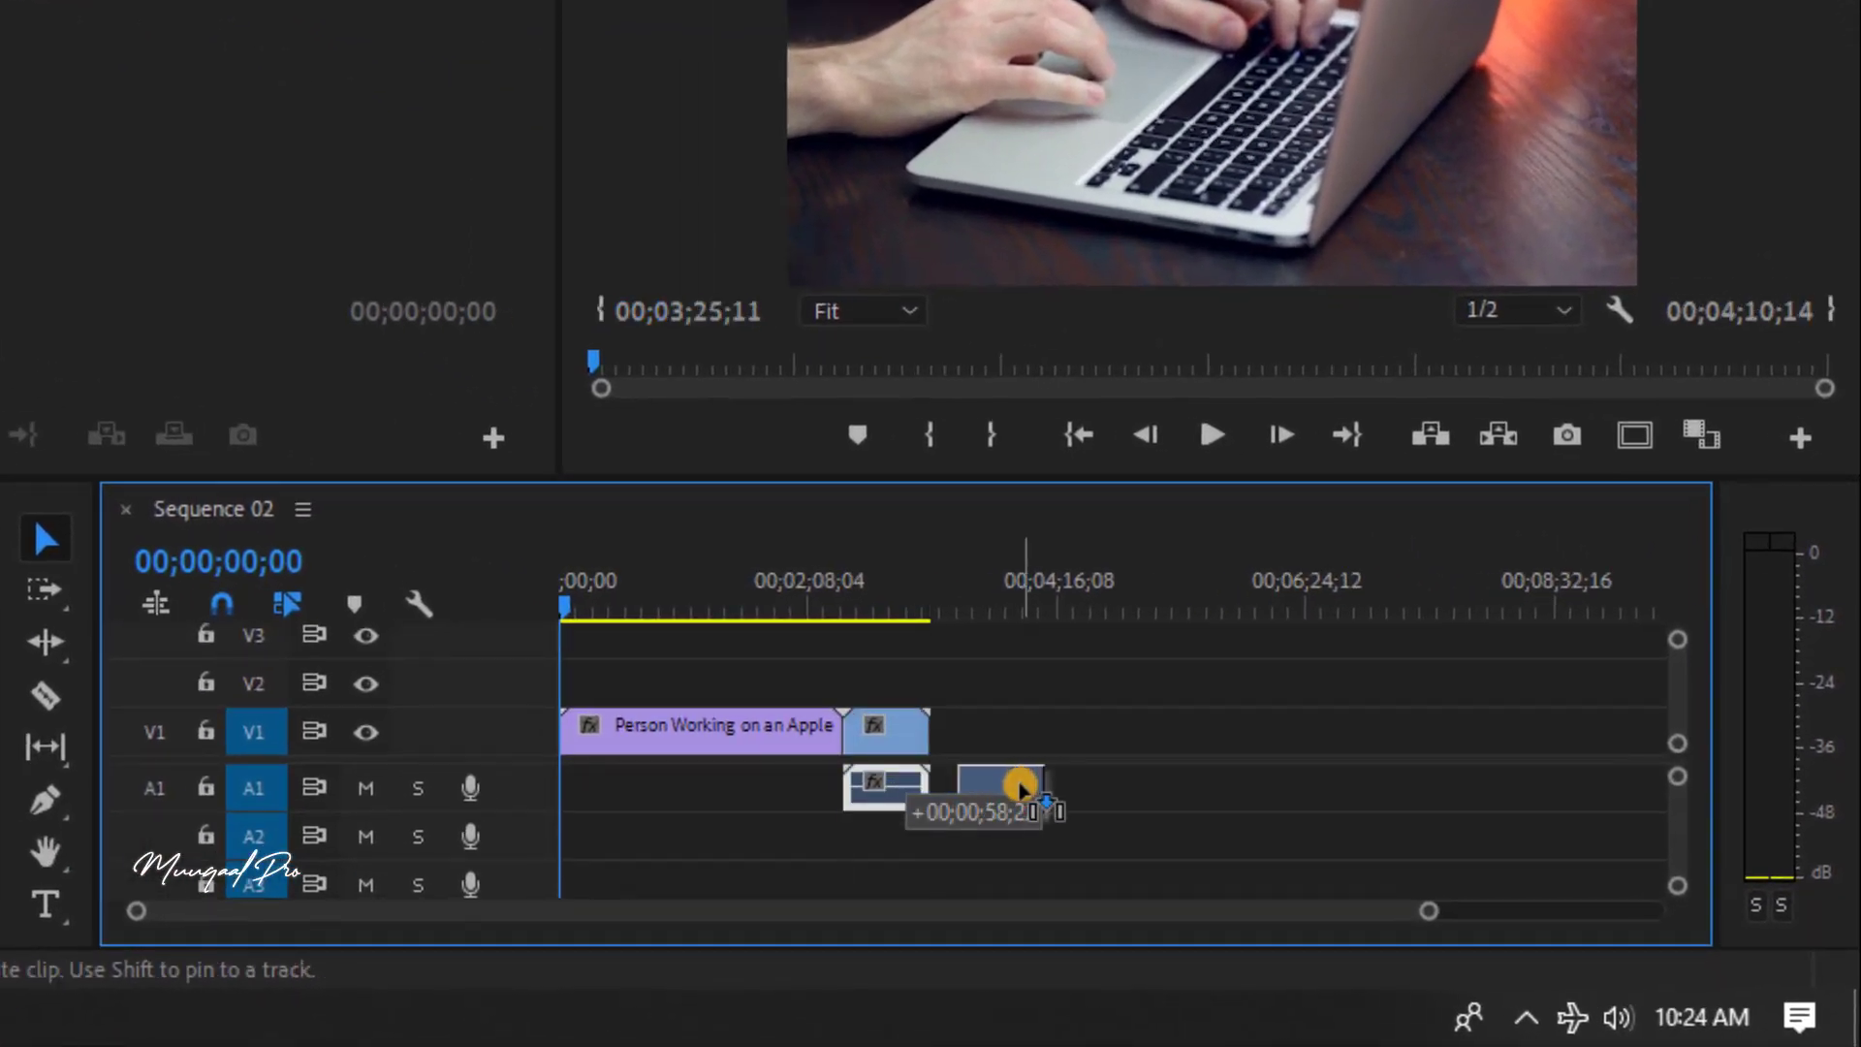
{"action": "left_click_drag", "start_coordinate": [1023, 789], "coordinate": [911, 751]}
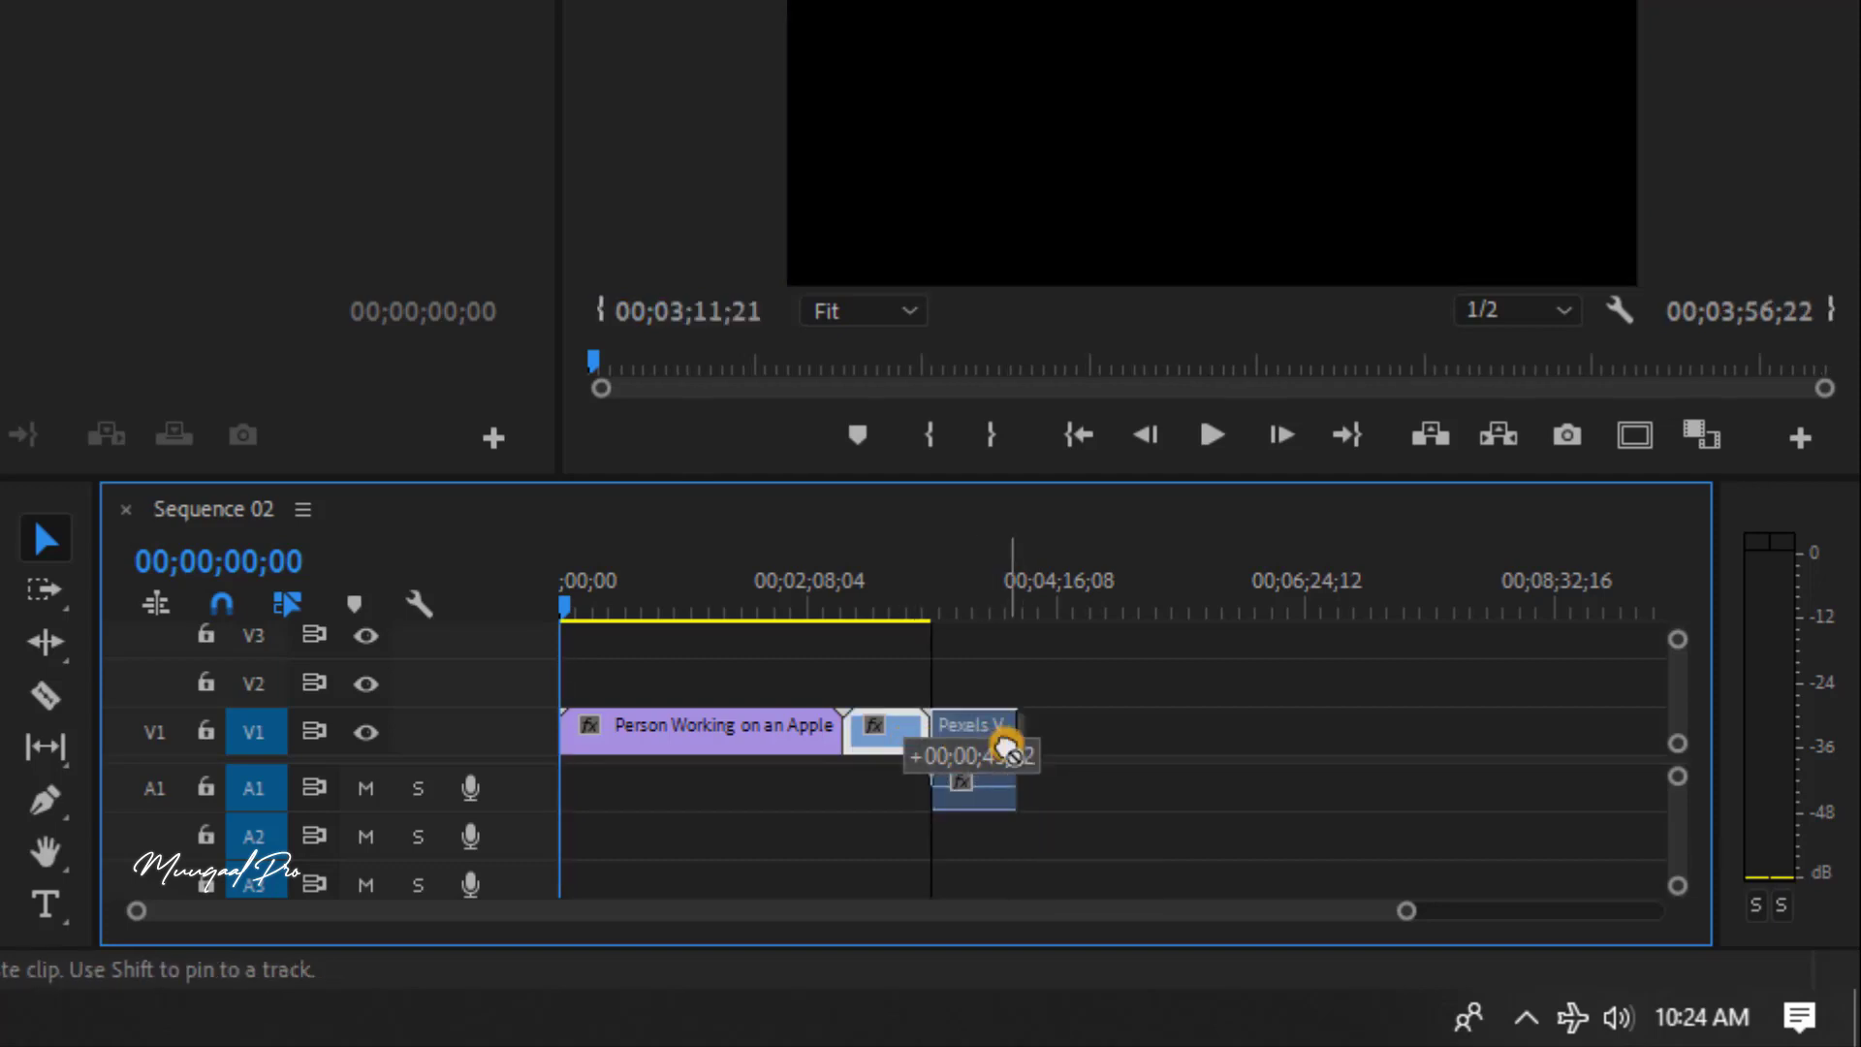
{"action": "left_click_drag", "start_coordinate": [961, 746], "coordinate": [981, 787]}
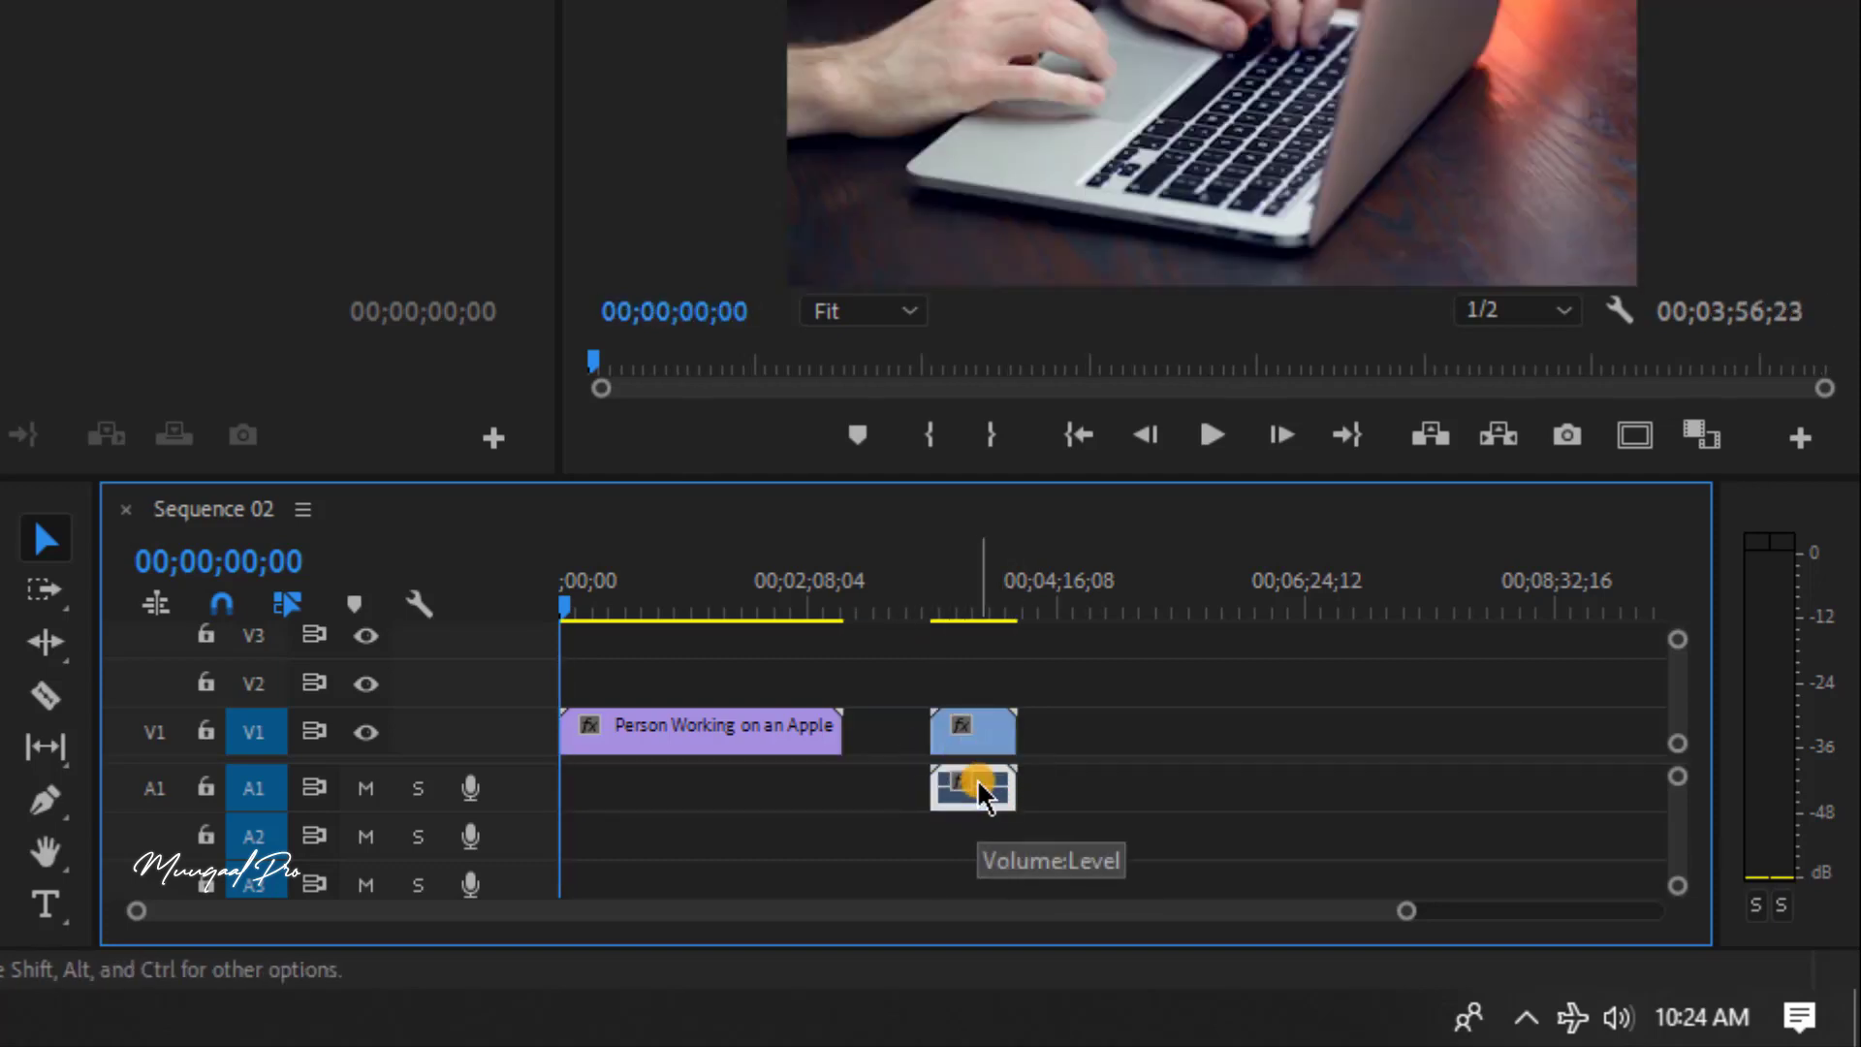
{"action": "key", "text": "Delete"}
{"action": "left_click", "coordinate": [981, 722]}
{"action": "left_click_drag", "start_coordinate": [981, 722], "coordinate": [906, 722]}
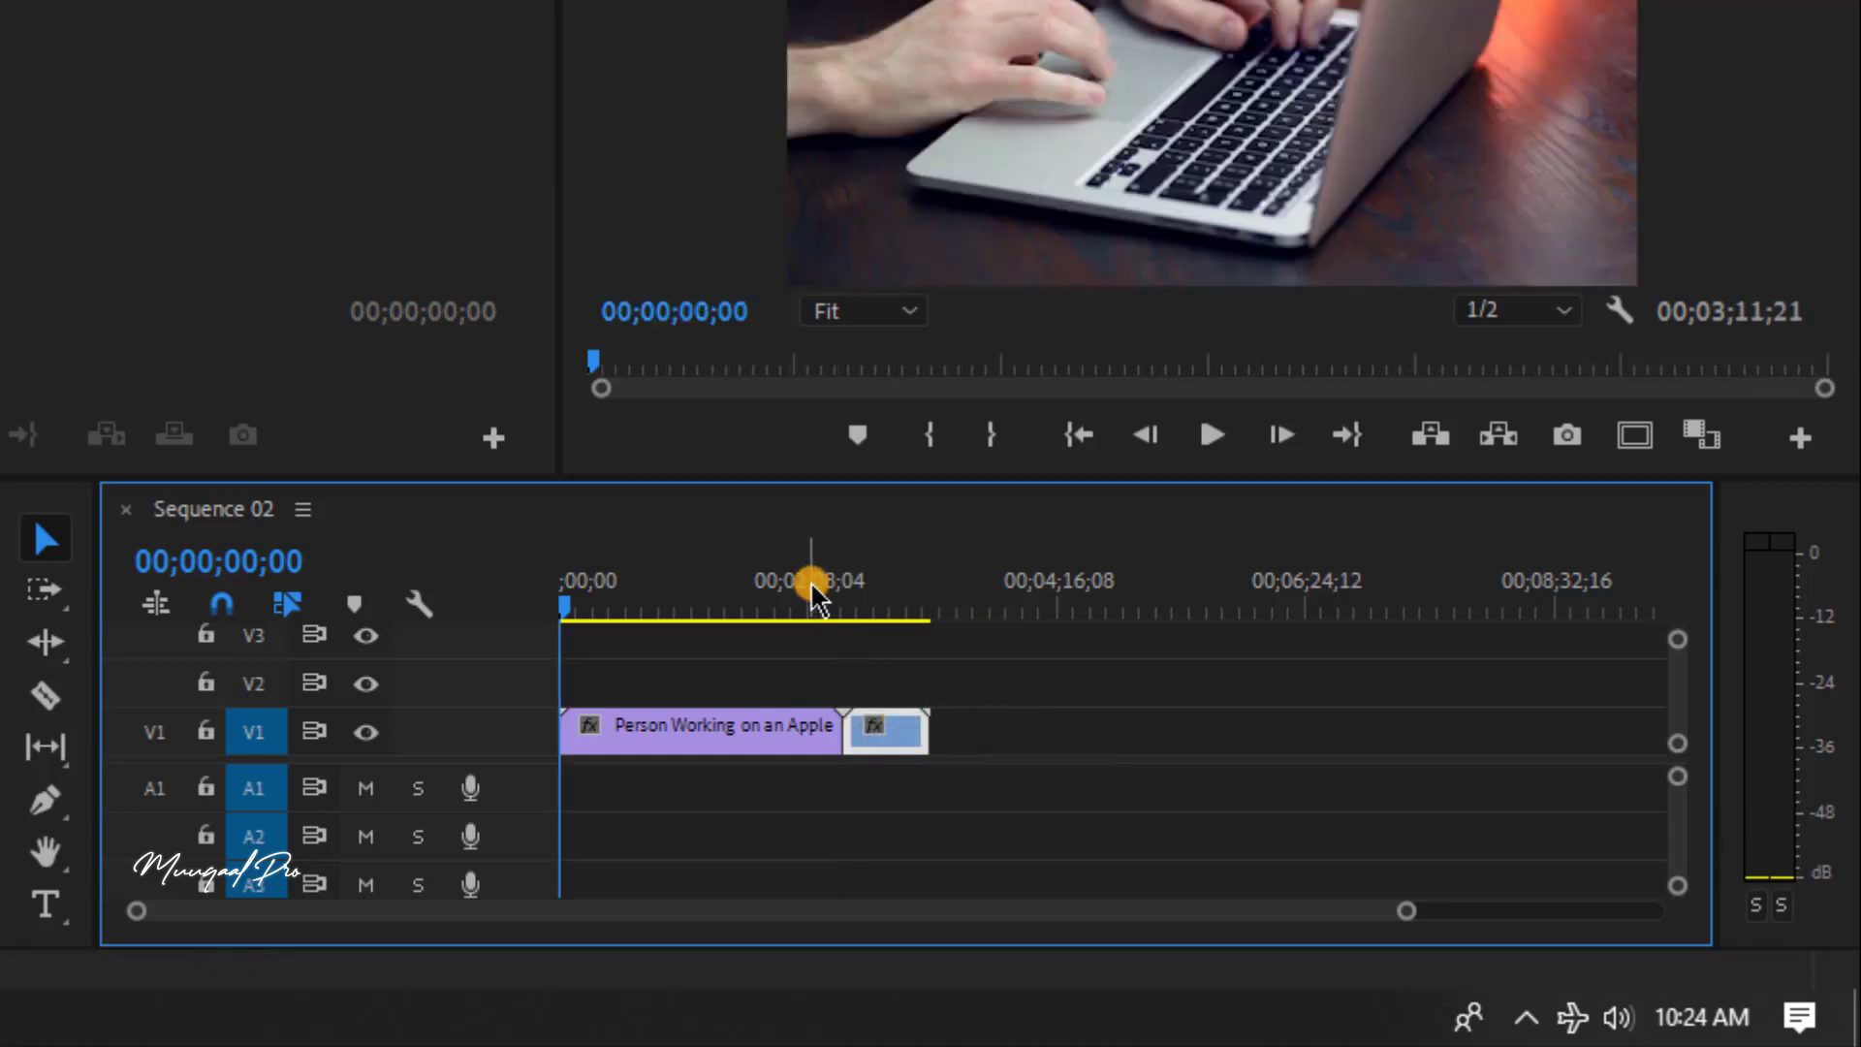
- Put the playhead at 00;02;17;16, zoom the timeline in, and butt Pexels Videos 1738594.mp4 against the first clip
{"action": "left_click_drag", "start_coordinate": [843, 596], "coordinate": [825, 596]}
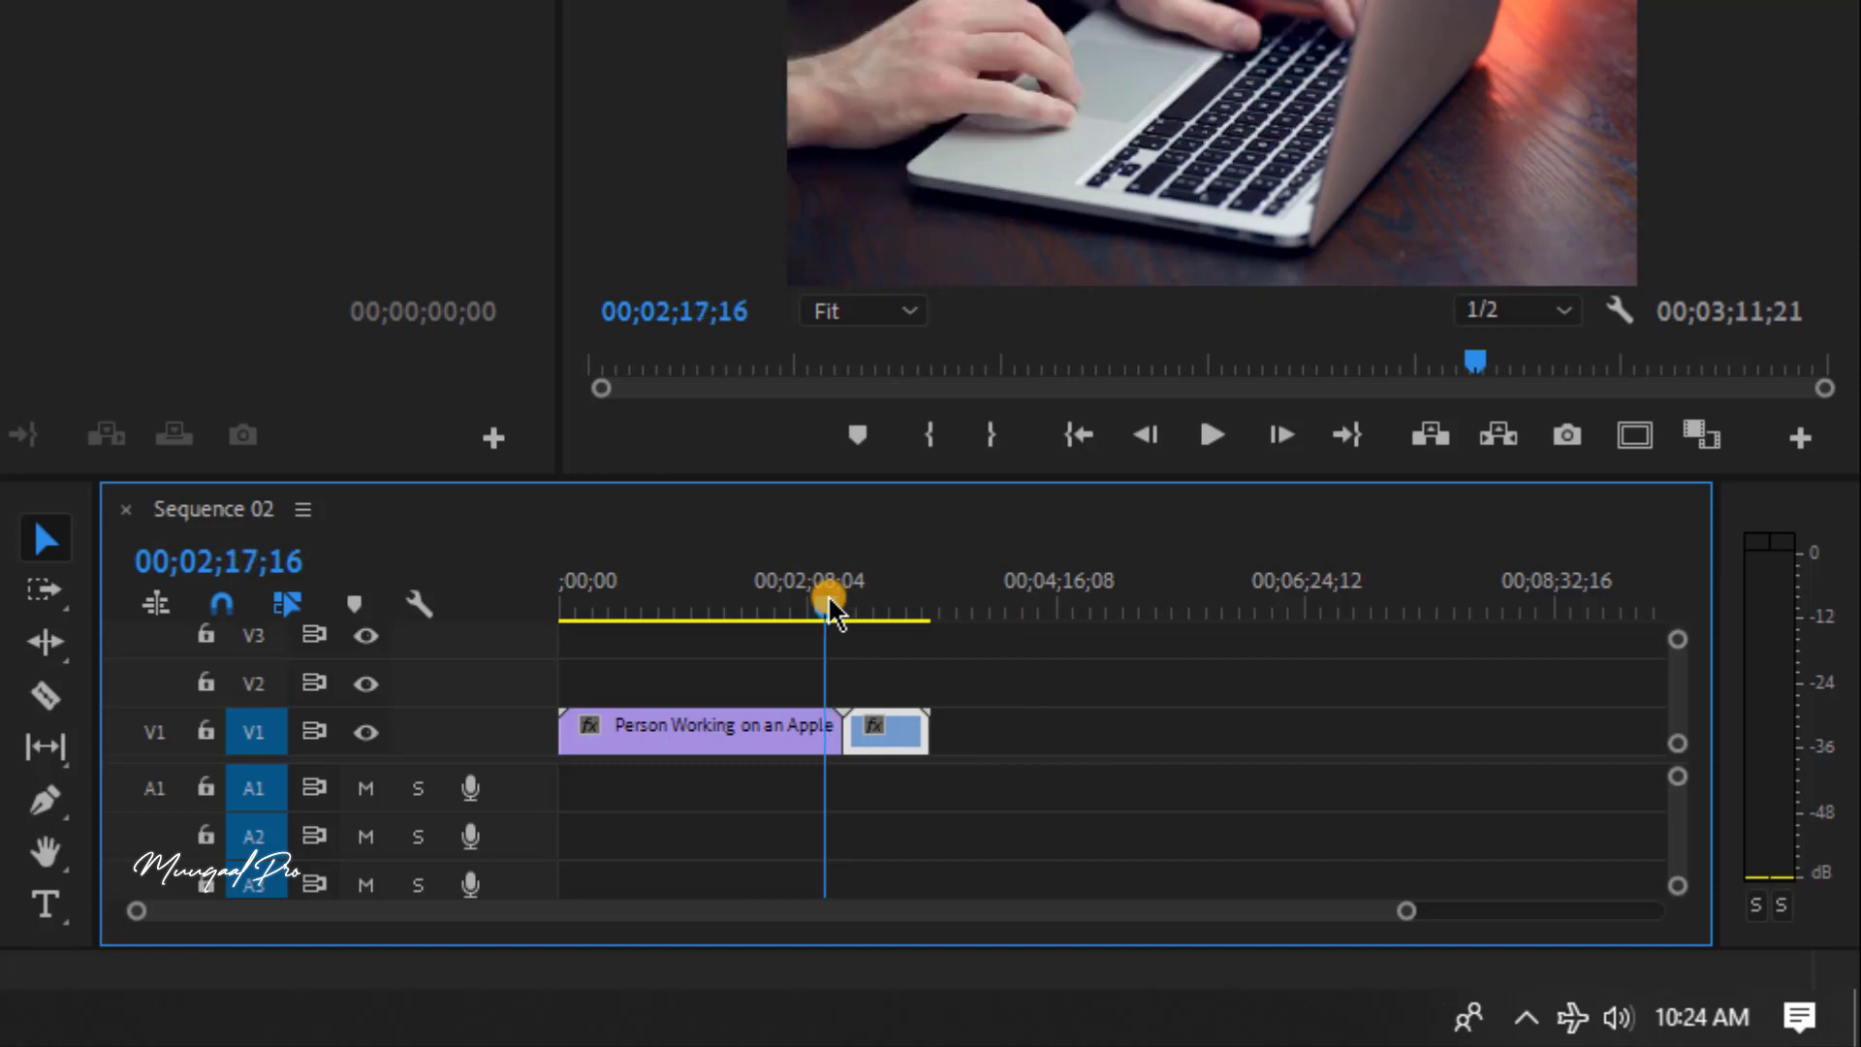
{"action": "left_click_drag", "start_coordinate": [878, 724], "coordinate": [882, 732]}
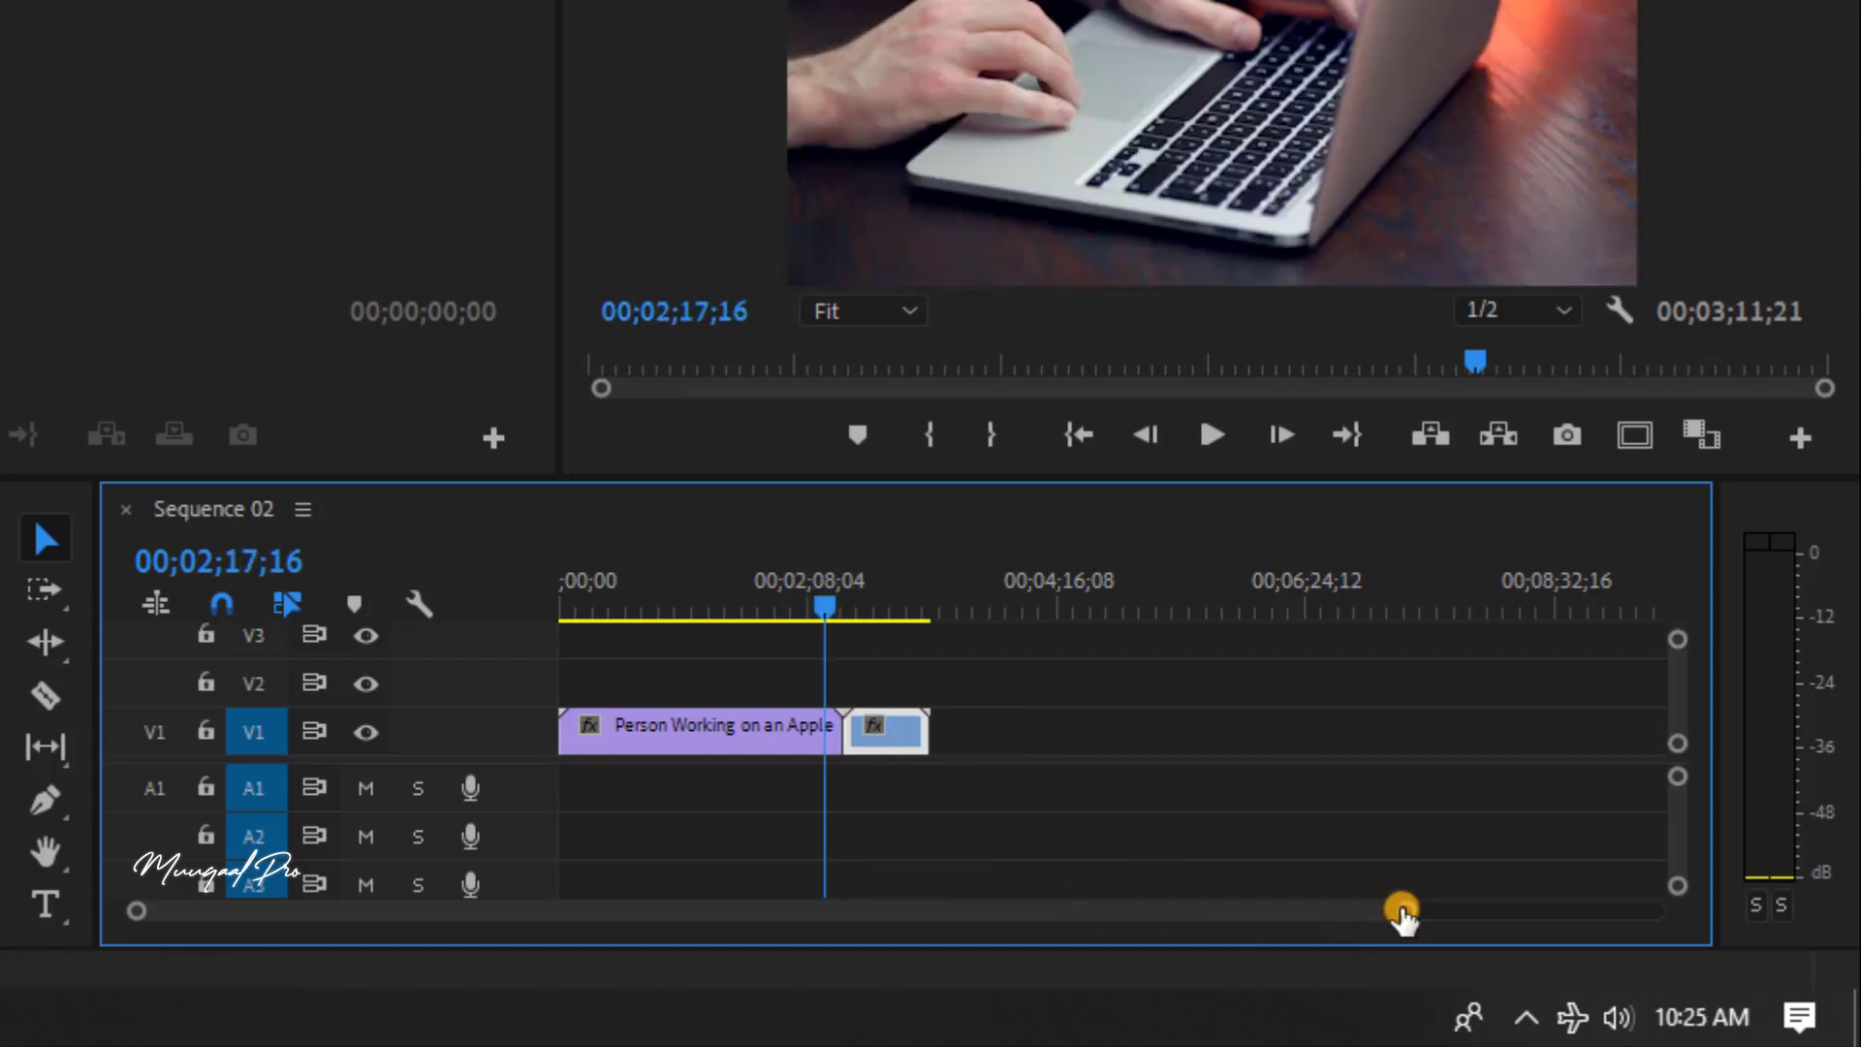
{"action": "mouse_move", "coordinate": [1402, 912]}
{"action": "left_mouse_down"}
{"action": "mouse_move", "coordinate": [840, 898]}
{"action": "mouse_move", "coordinate": [867, 899]}
{"action": "left_mouse_up"}
{"action": "mouse_move", "coordinate": [877, 747]}
{"action": "left_mouse_down"}
{"action": "mouse_move", "coordinate": [928, 744]}
{"action": "mouse_move", "coordinate": [897, 722]}
{"action": "mouse_move", "coordinate": [824, 725]}
{"action": "left_mouse_up"}
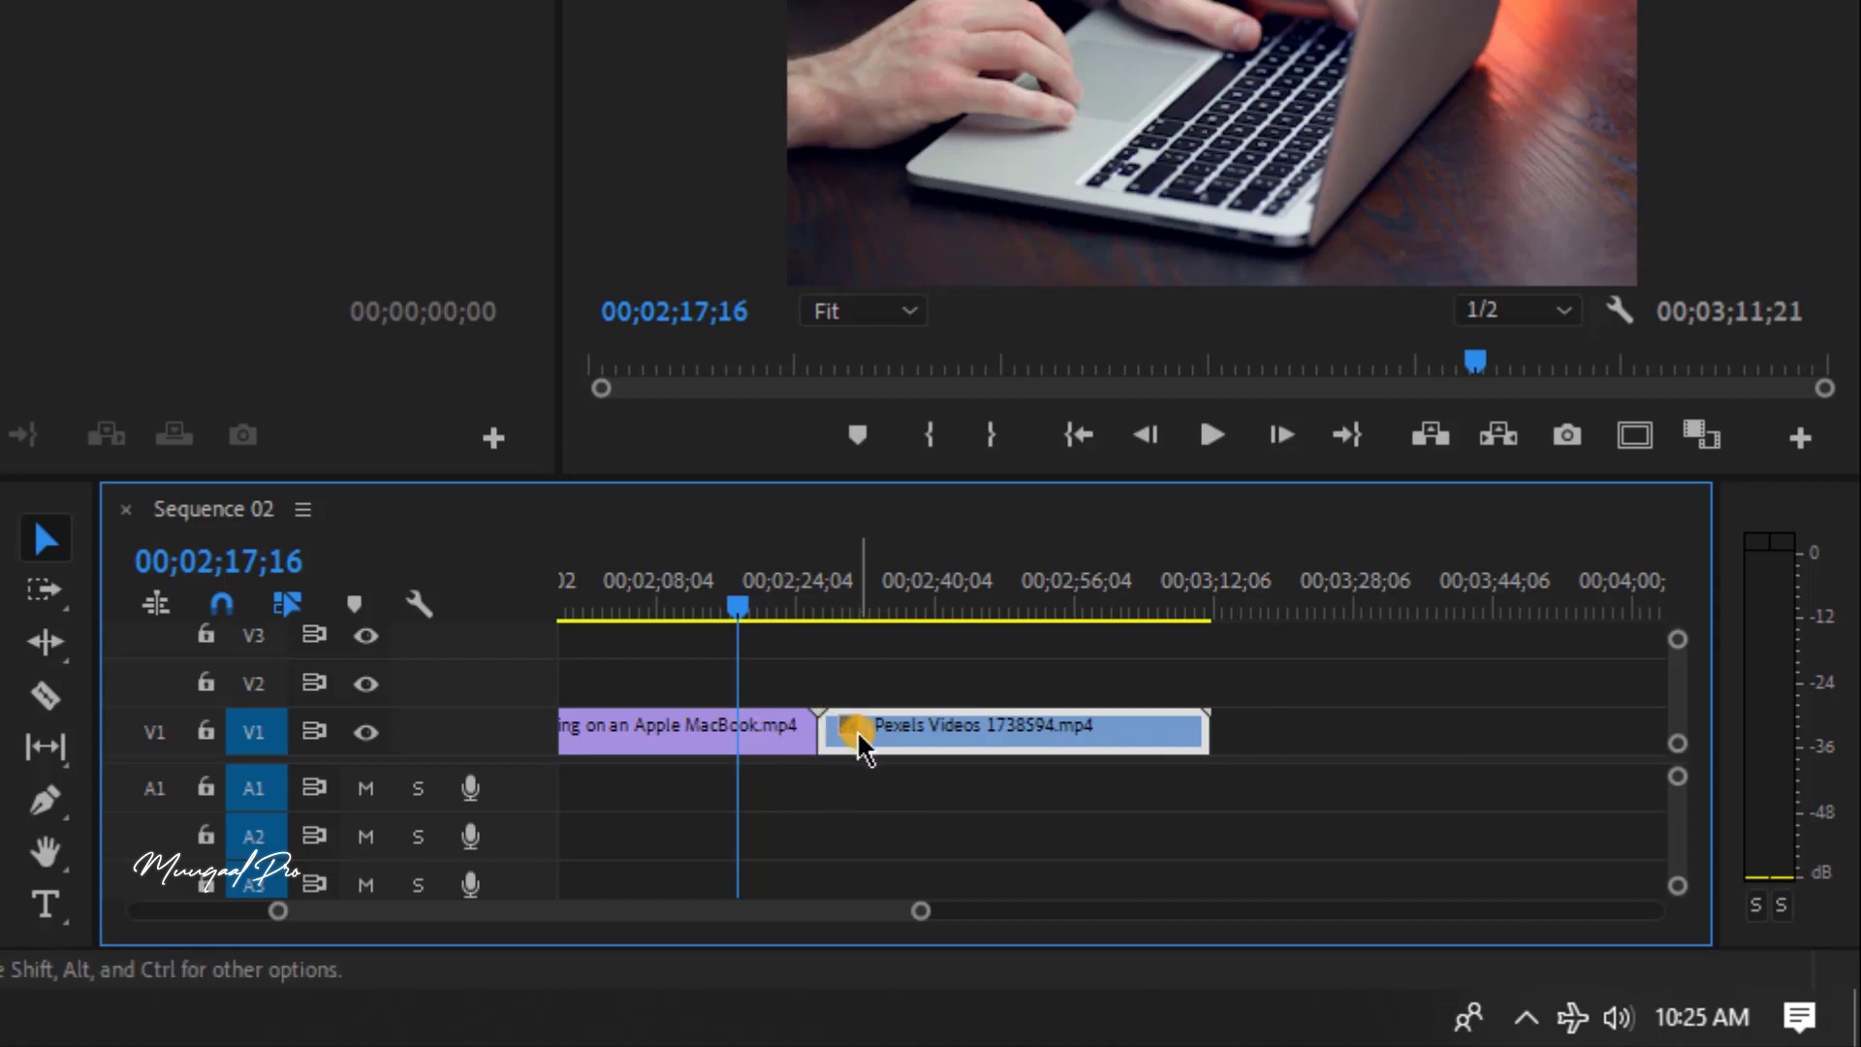
{"action": "mouse_move", "coordinate": [857, 730]}
{"action": "left_mouse_down"}
{"action": "mouse_move", "coordinate": [890, 734]}
{"action": "mouse_move", "coordinate": [873, 732]}
{"action": "left_mouse_up"}
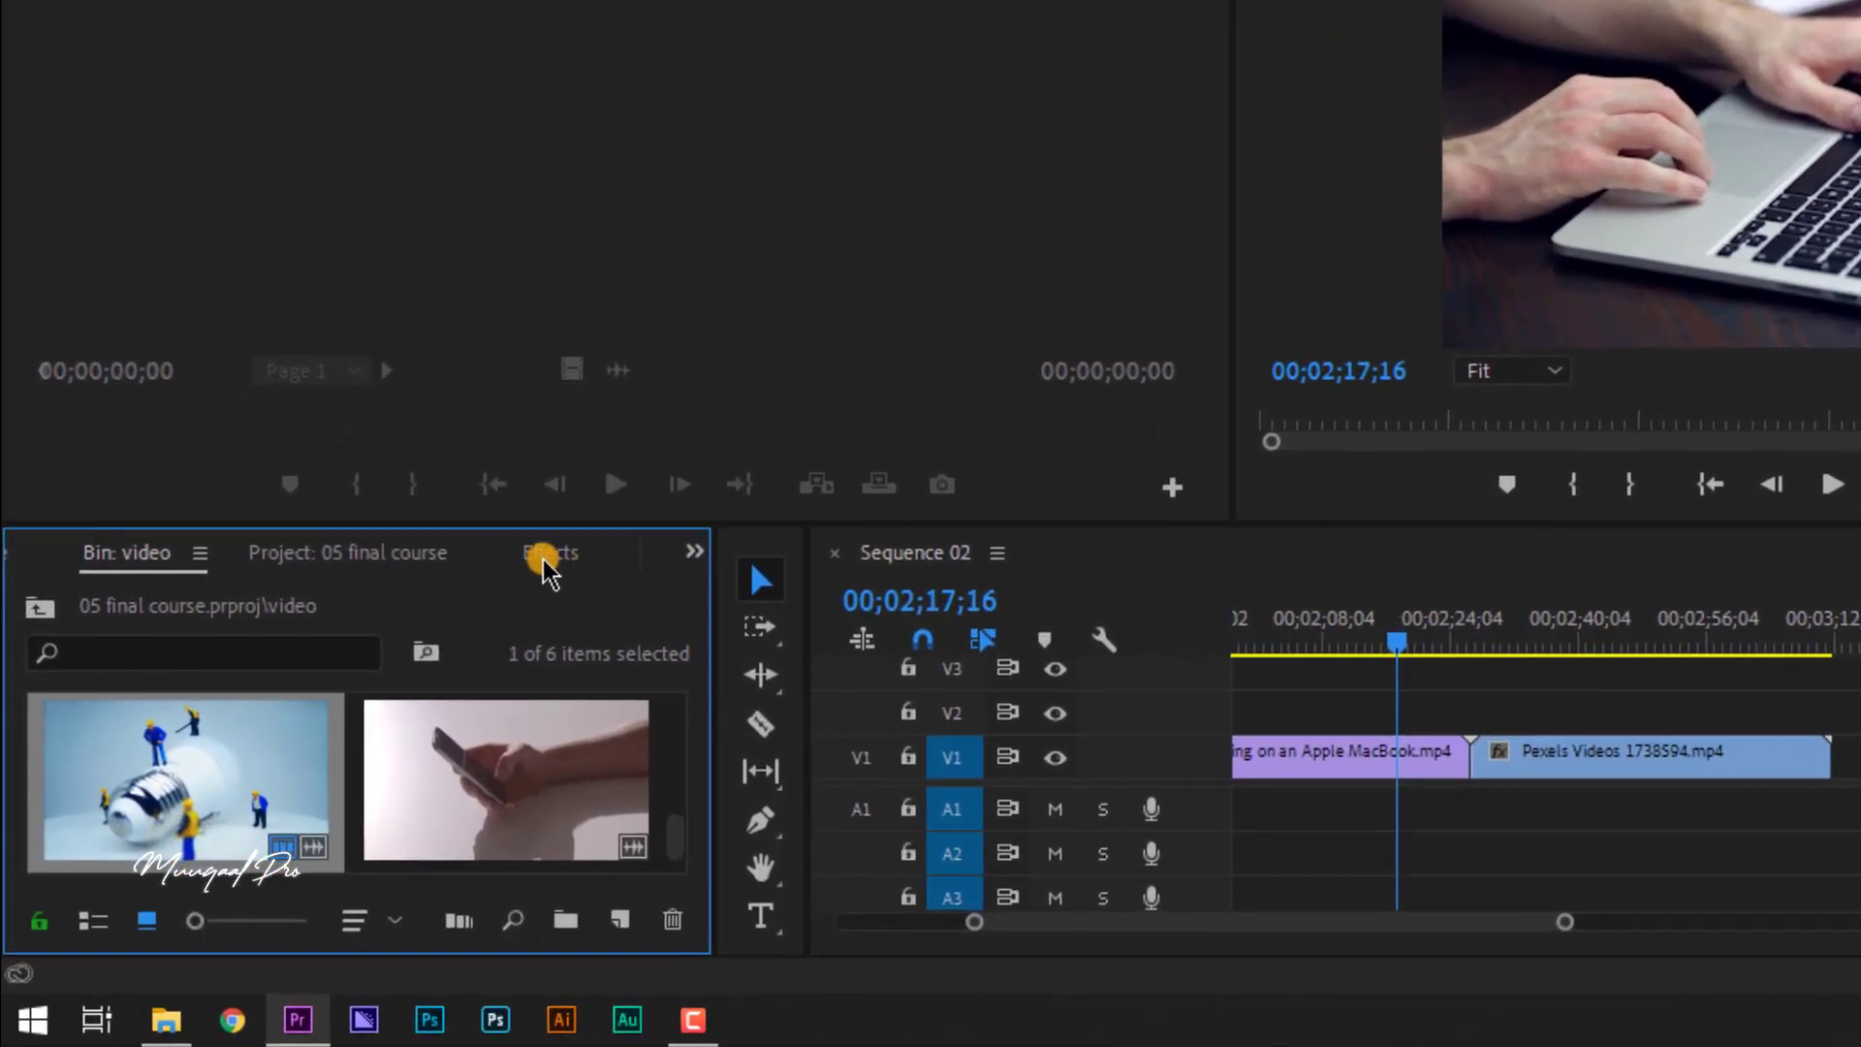
- Show the Effects panel and expand Video Transitions > Wipe to list Band Wipe and Barn Doors
{"action": "left_click", "coordinate": [549, 571]}
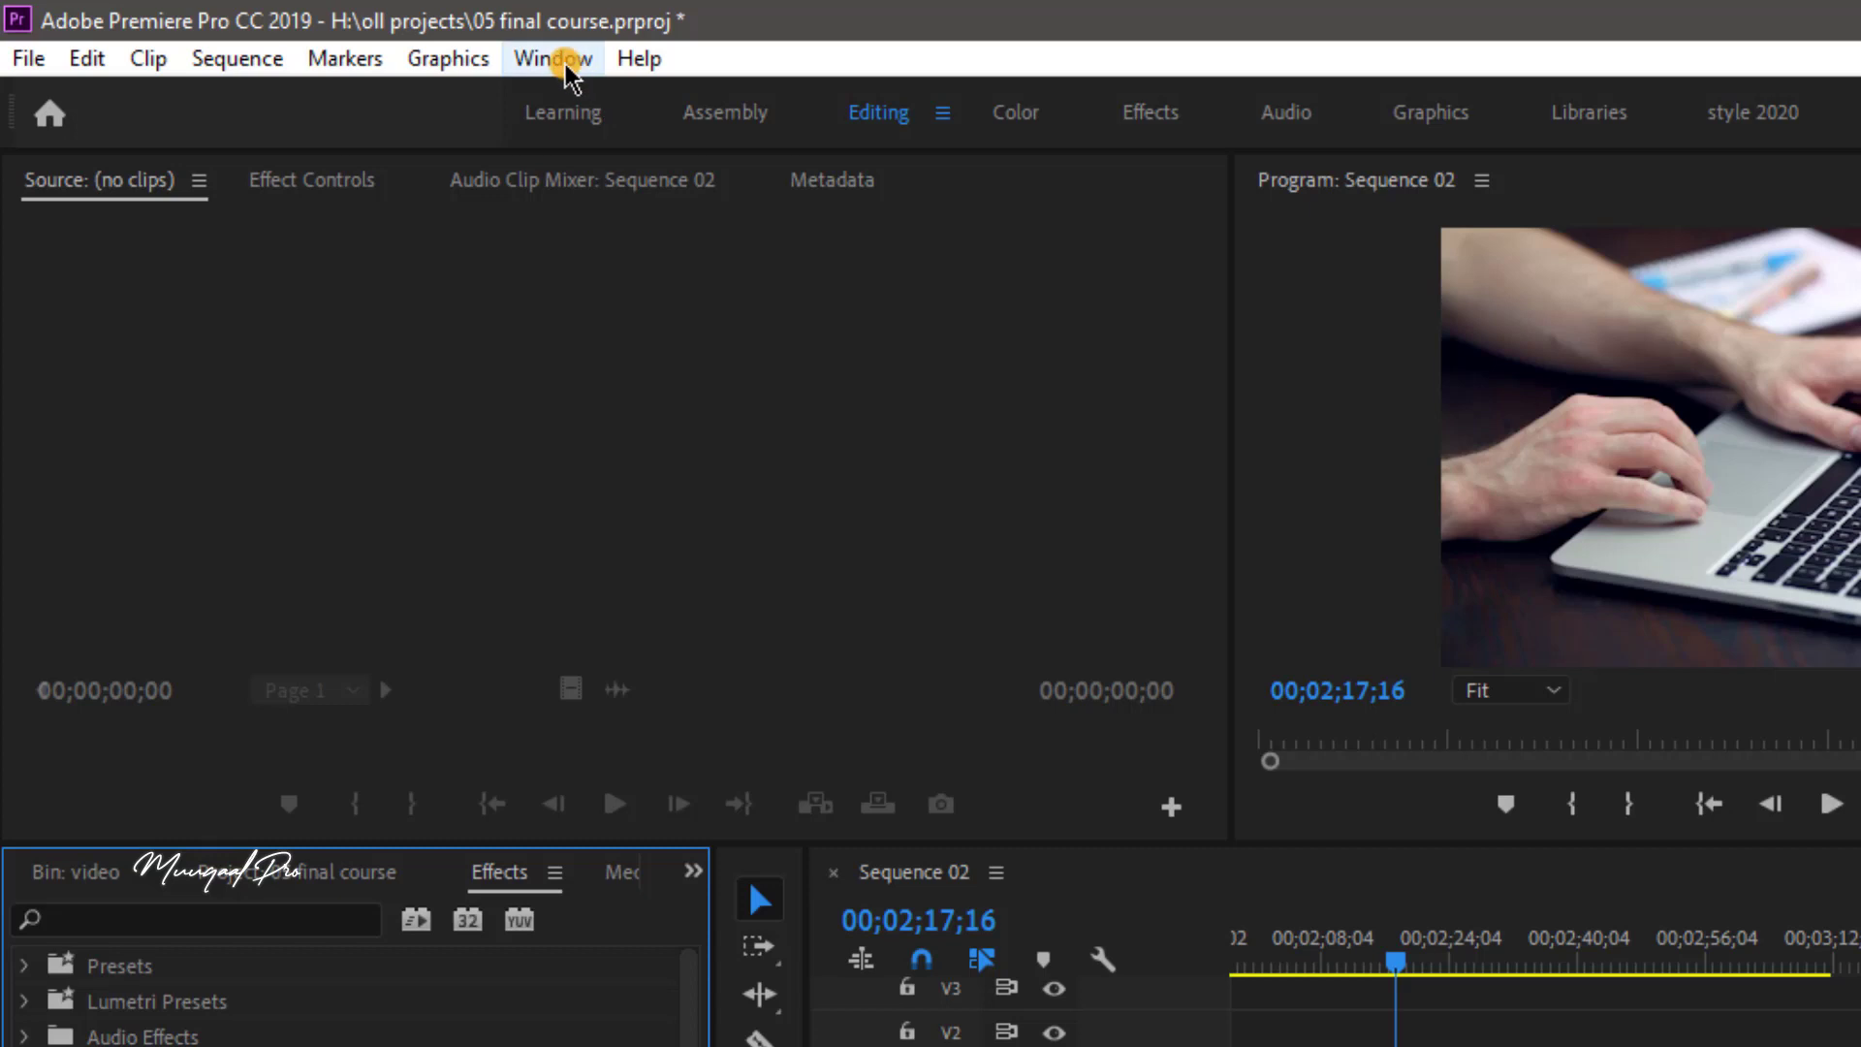
{"action": "left_click", "coordinate": [571, 68]}
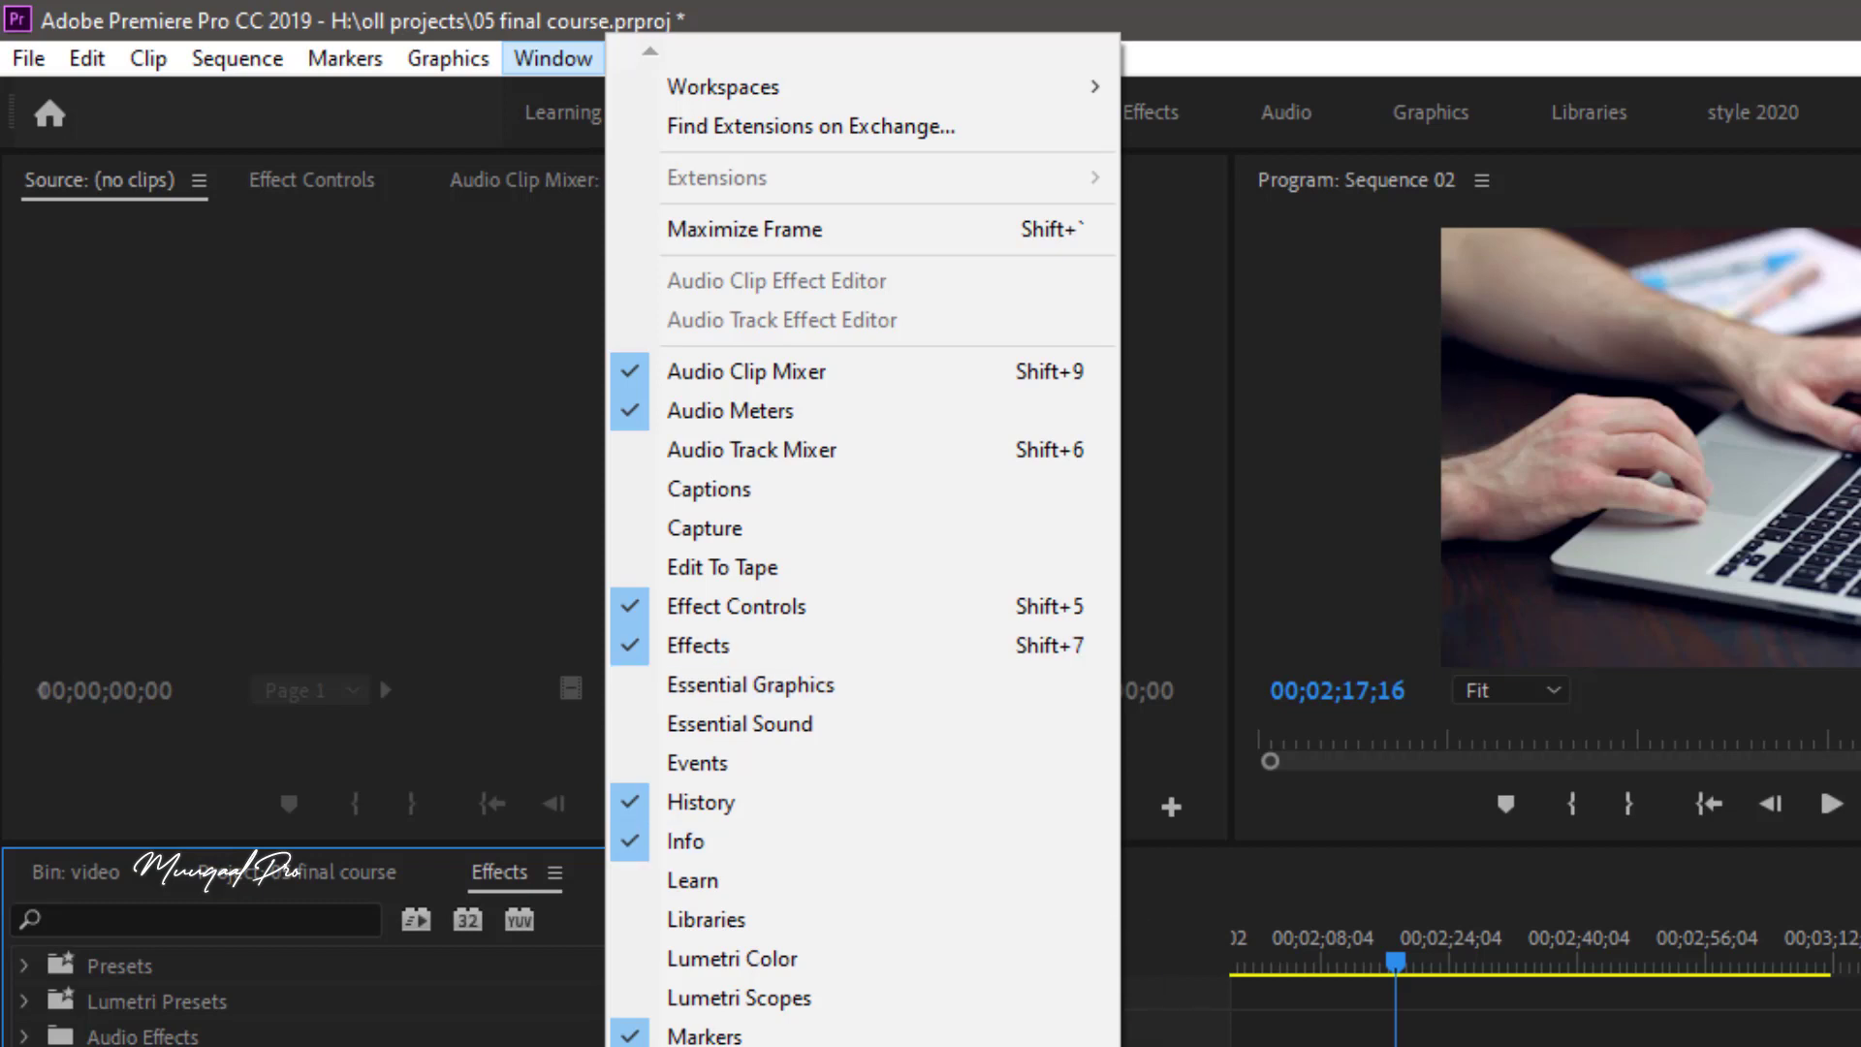
{"action": "left_click", "coordinate": [504, 877]}
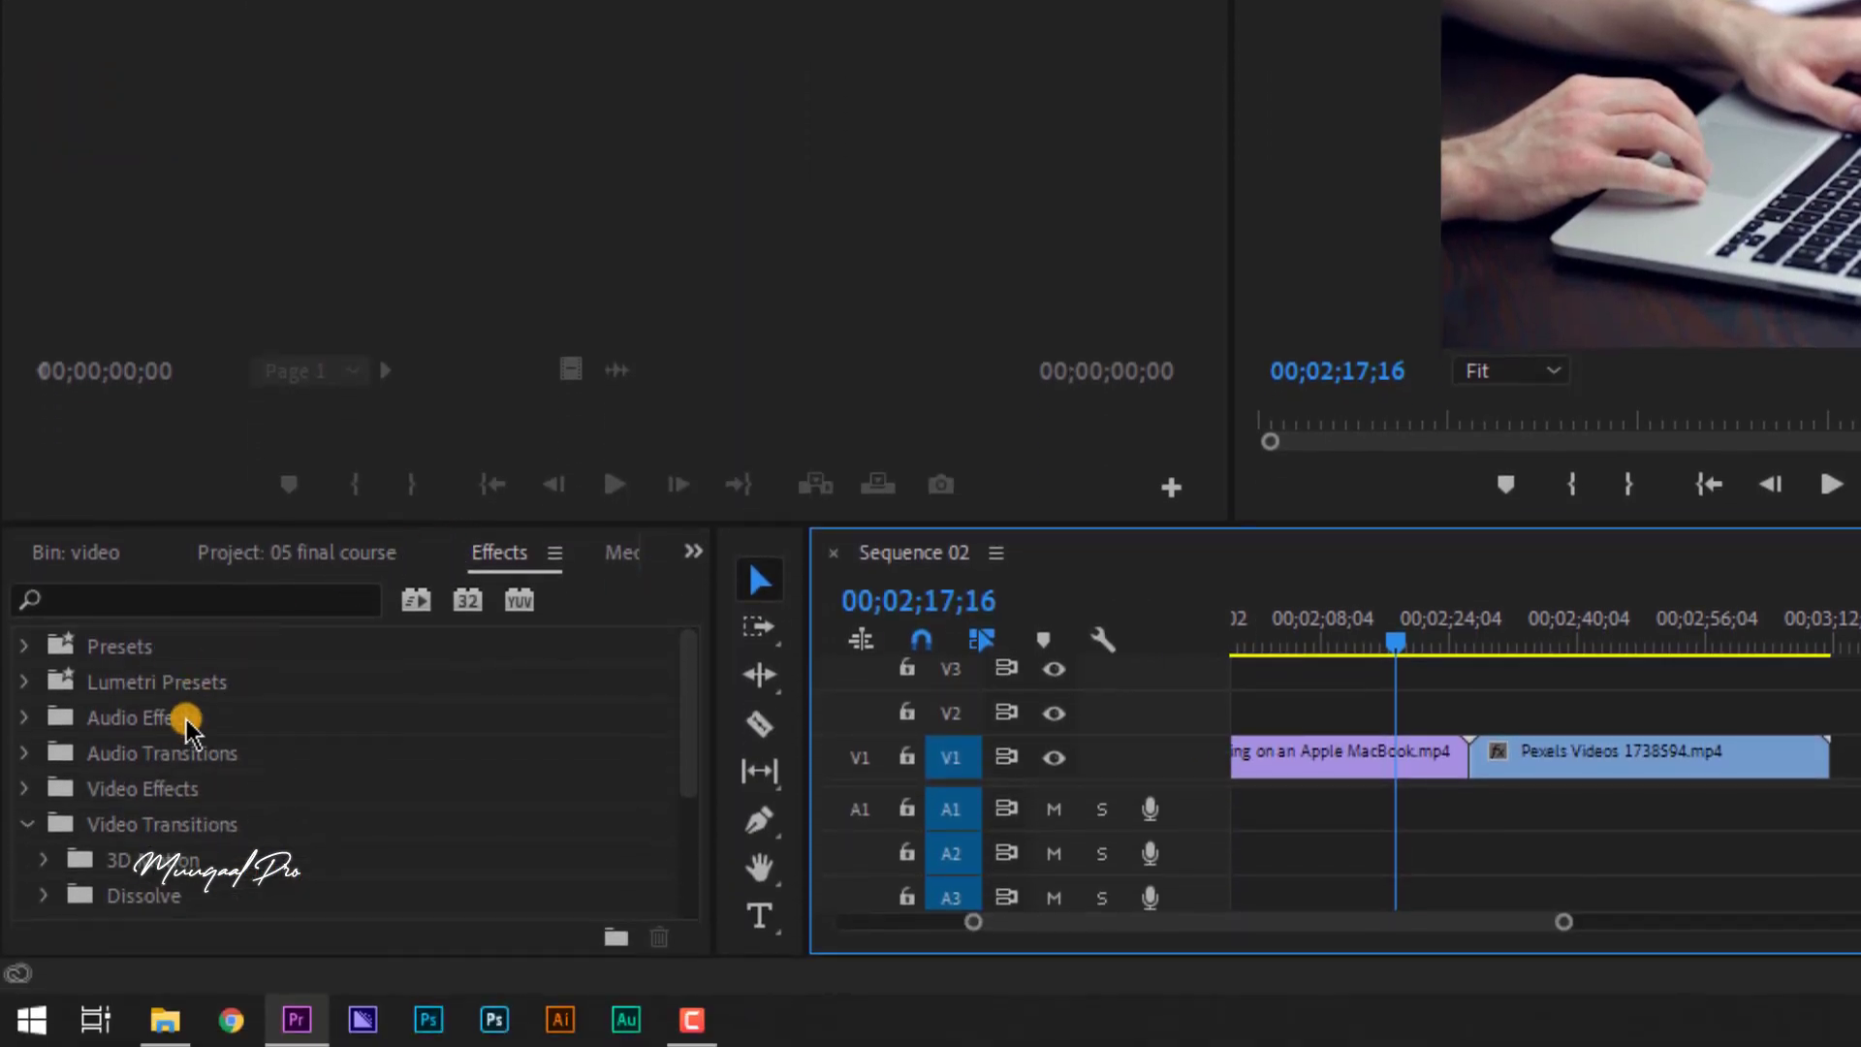
{"action": "left_click", "coordinate": [26, 826]}
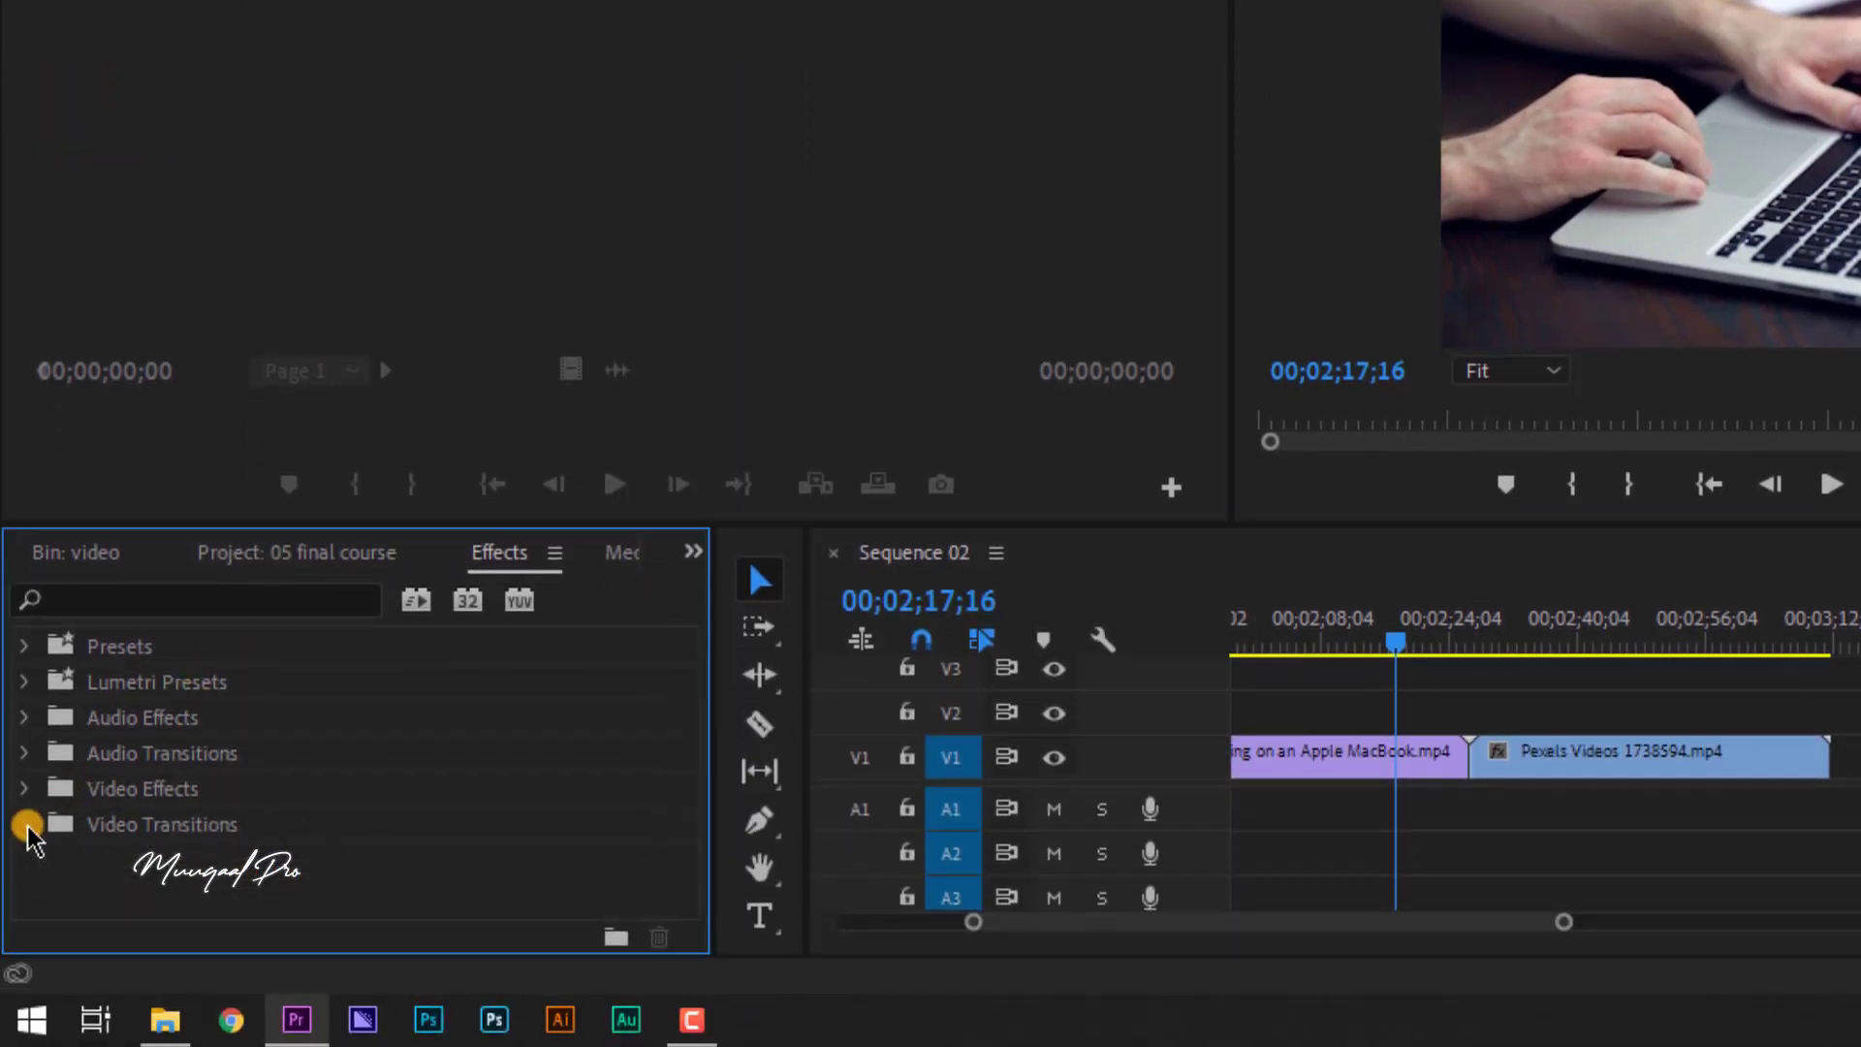
{"action": "left_click", "coordinate": [27, 826]}
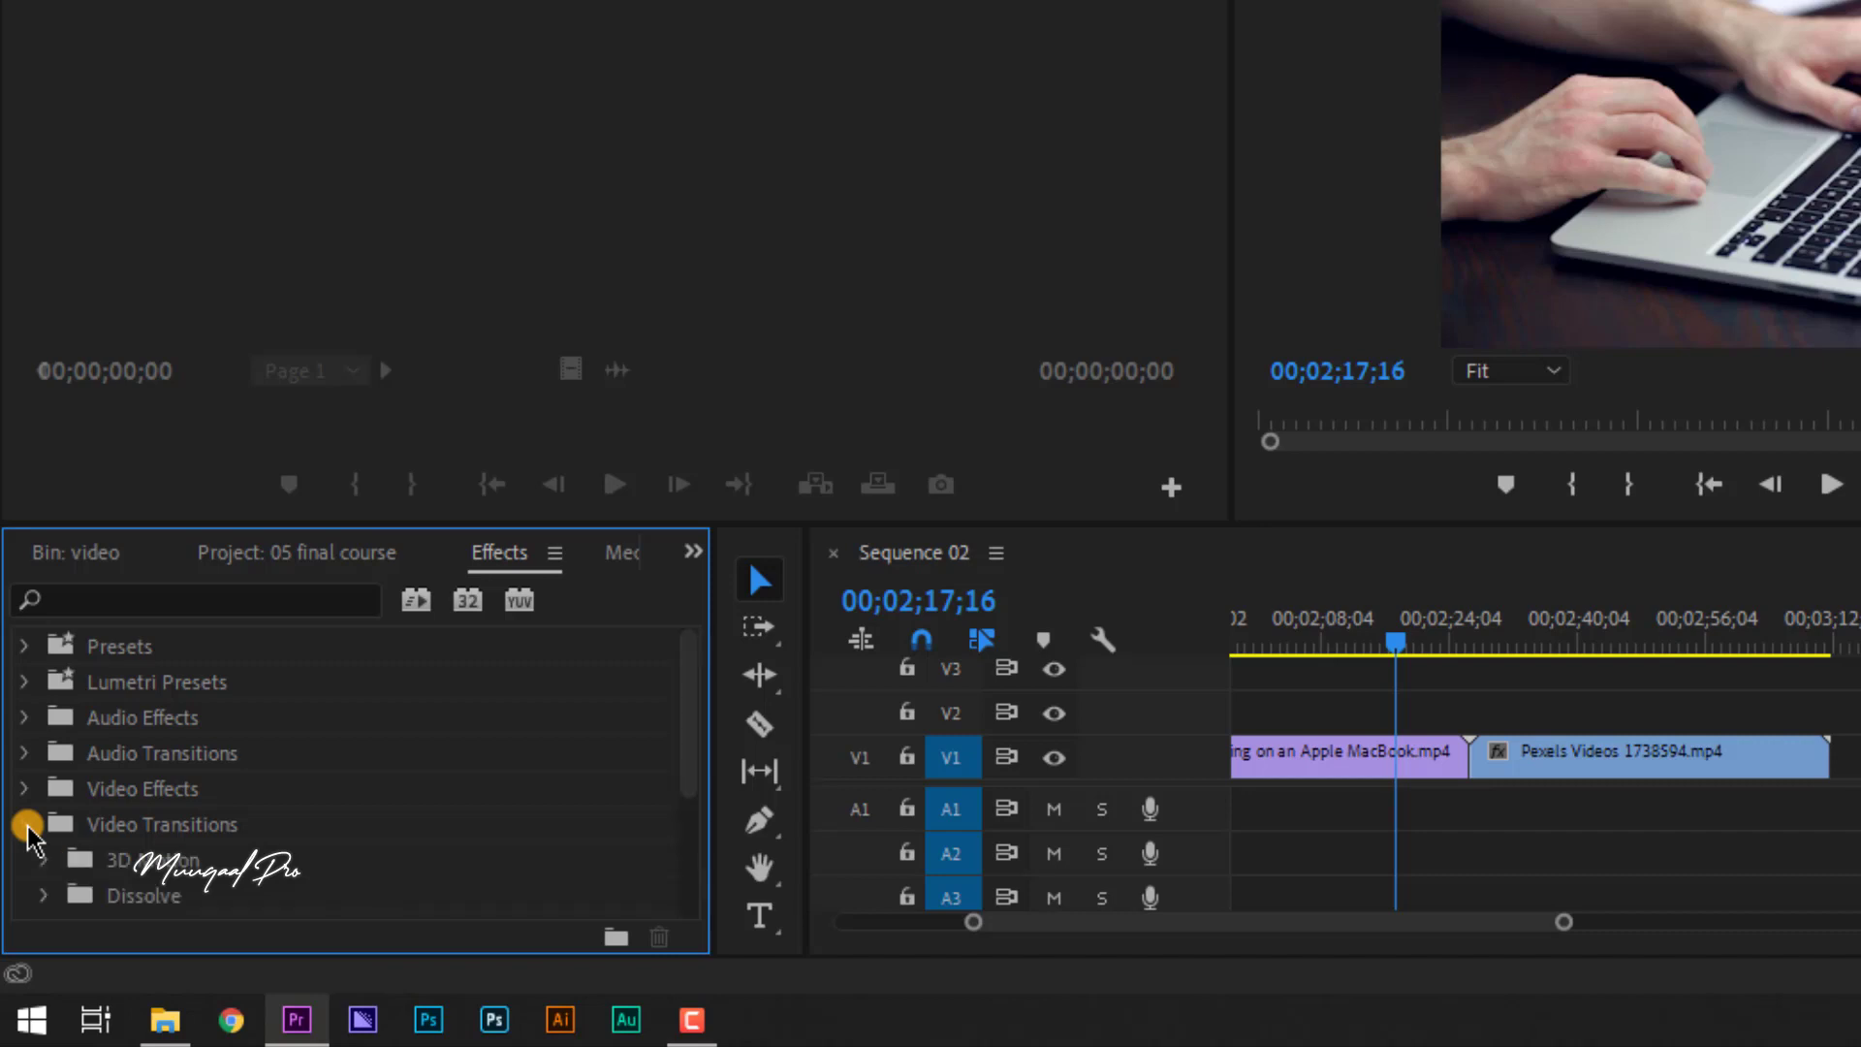
{"action": "left_click", "coordinate": [83, 857]}
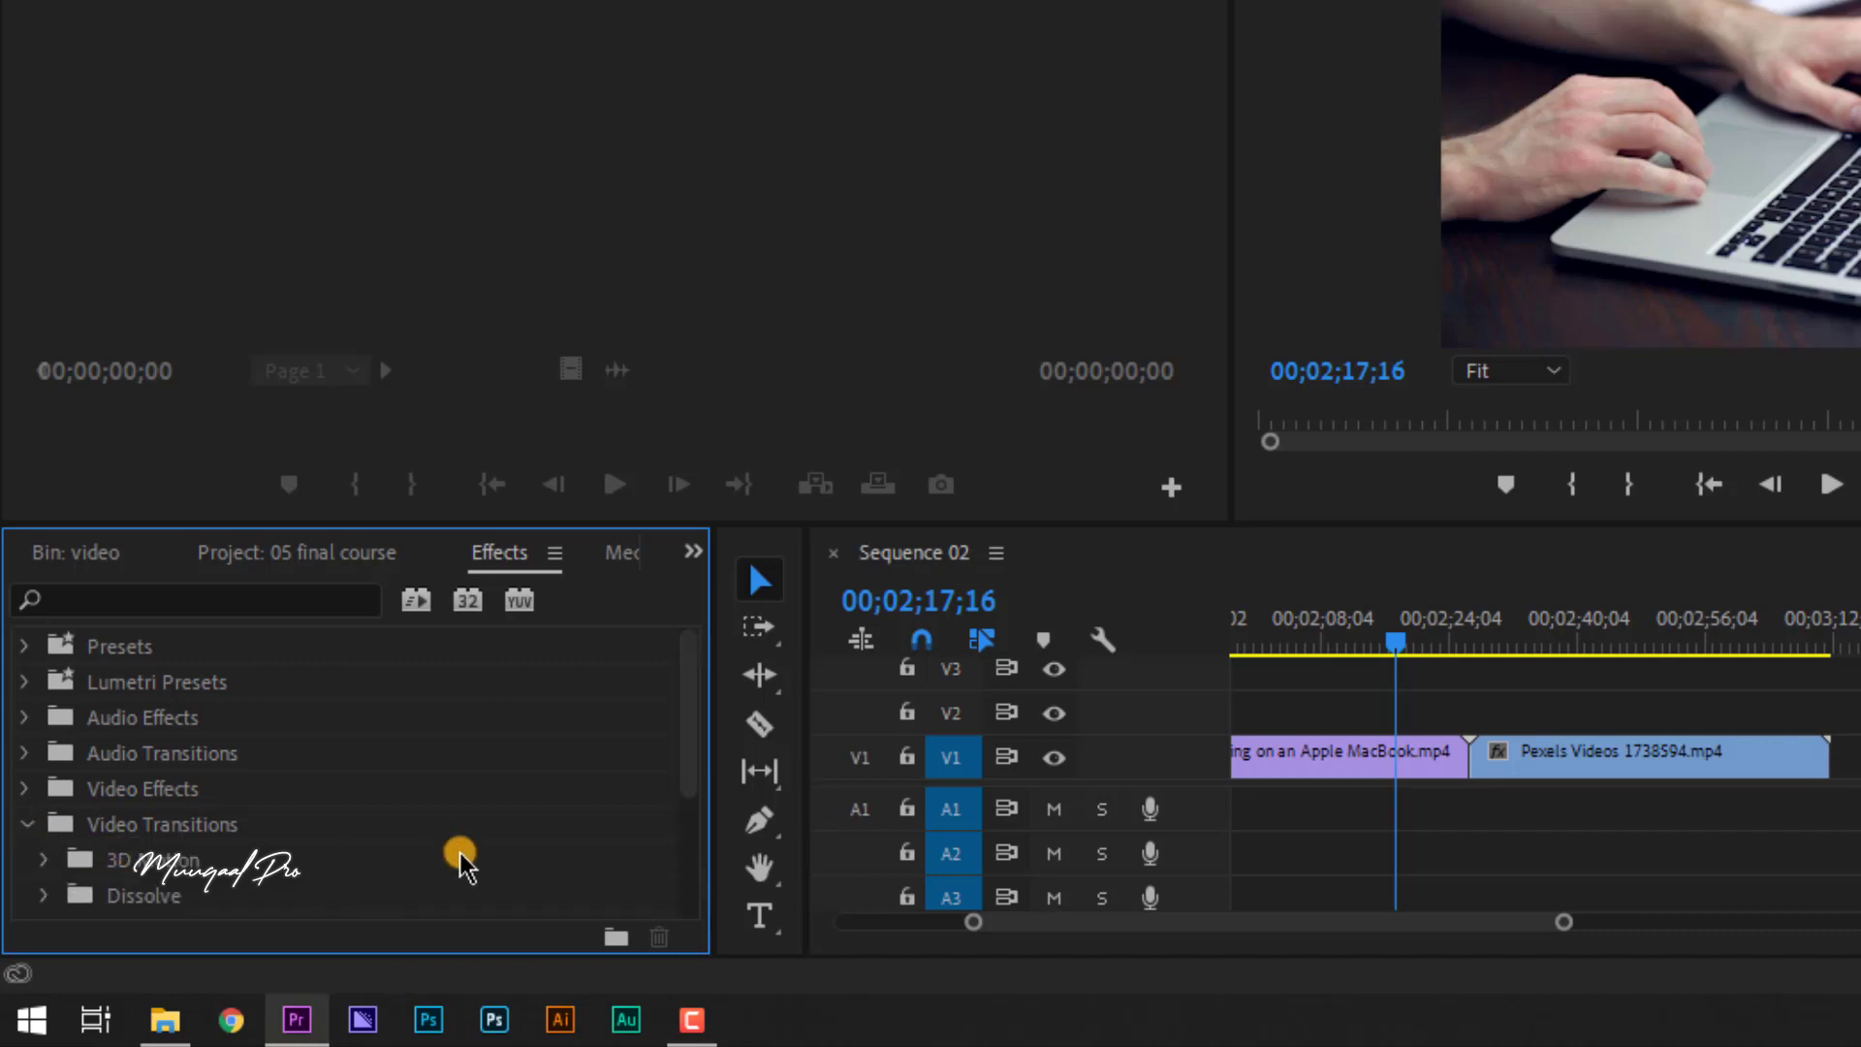
{"action": "left_click_drag", "start_coordinate": [690, 738], "coordinate": [691, 851]}
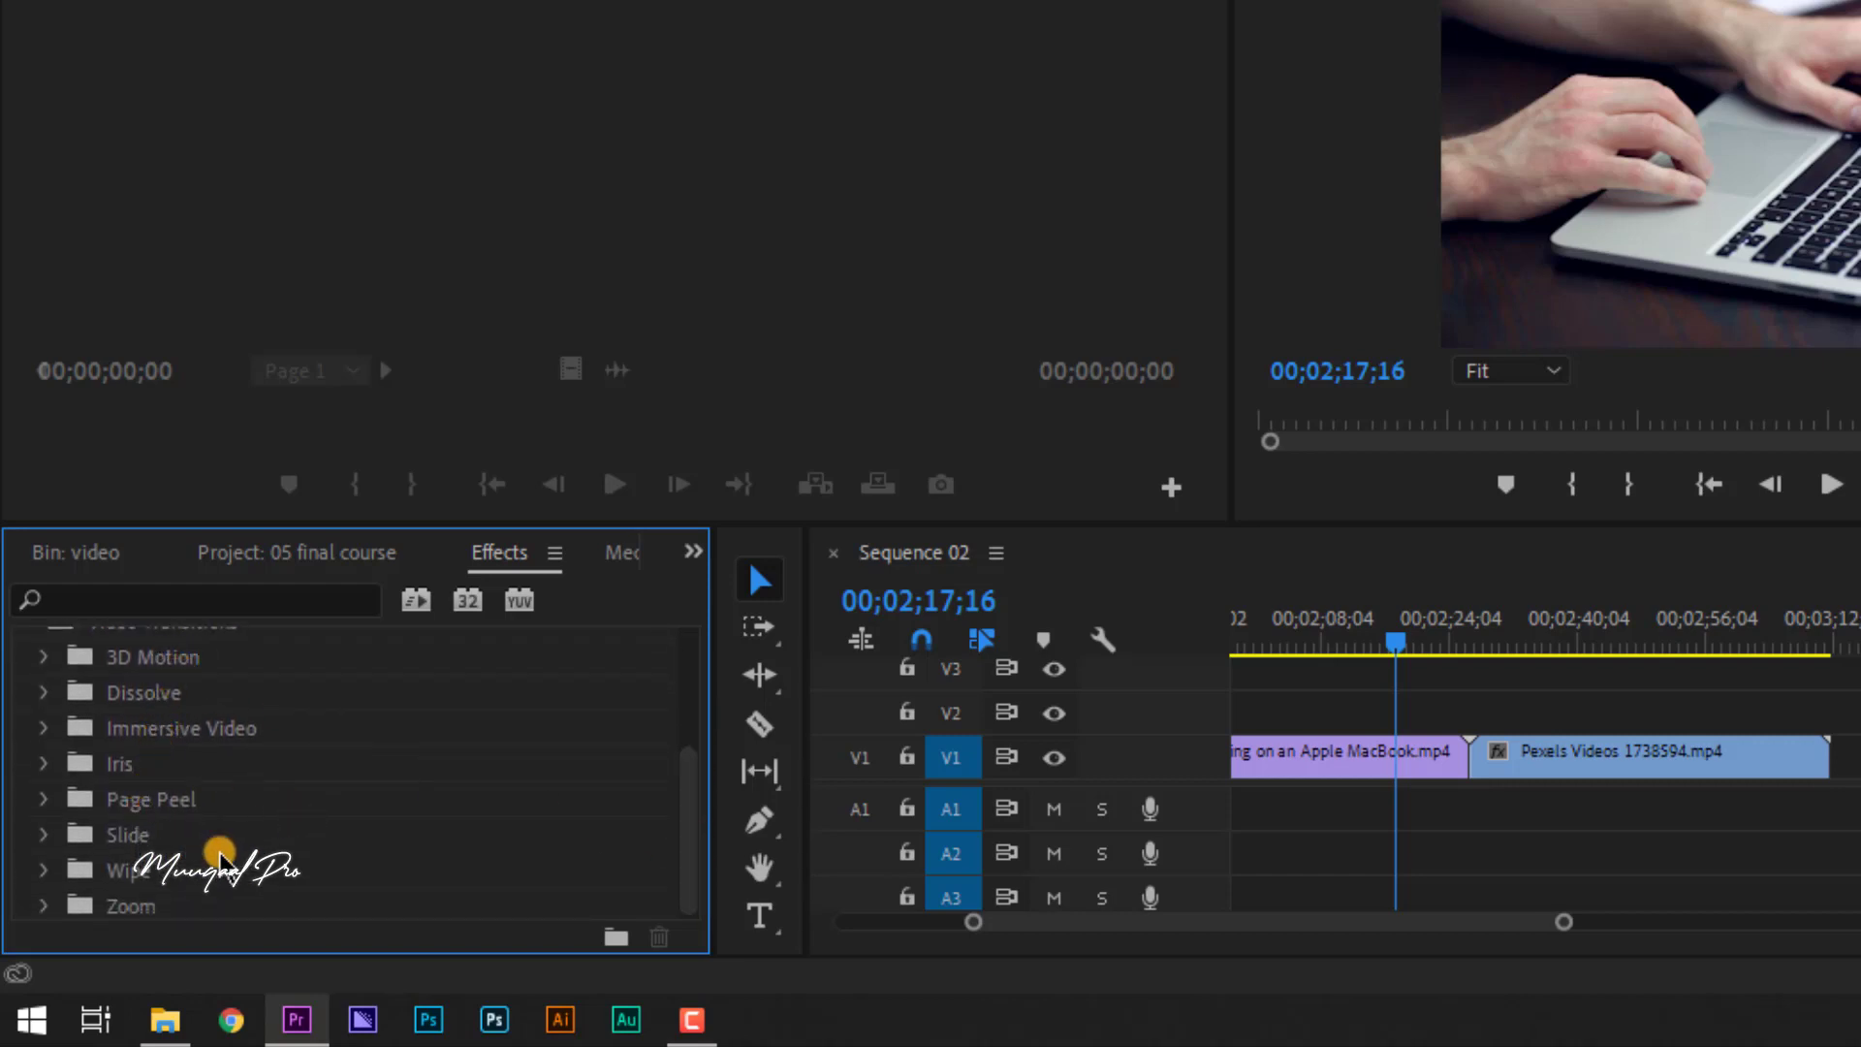
{"action": "left_click_drag", "start_coordinate": [686, 778], "coordinate": [687, 809]}
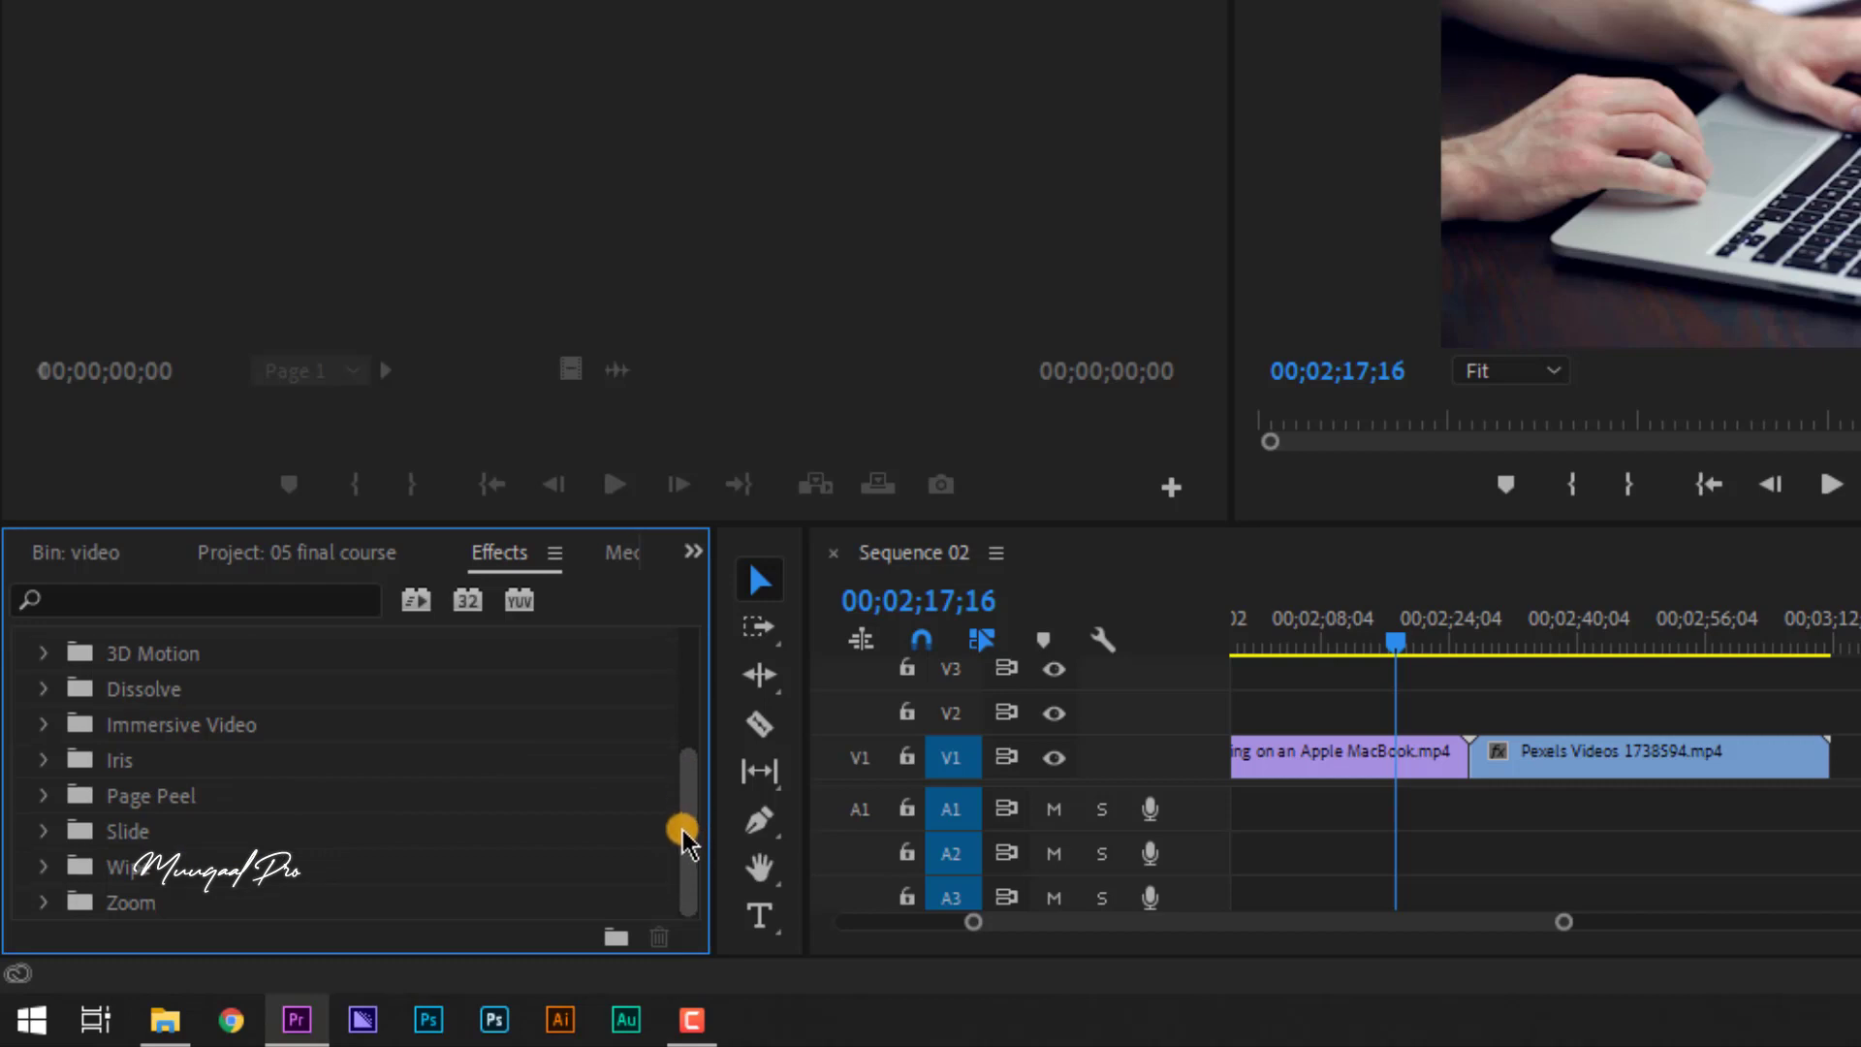
{"action": "left_click", "coordinate": [46, 866]}
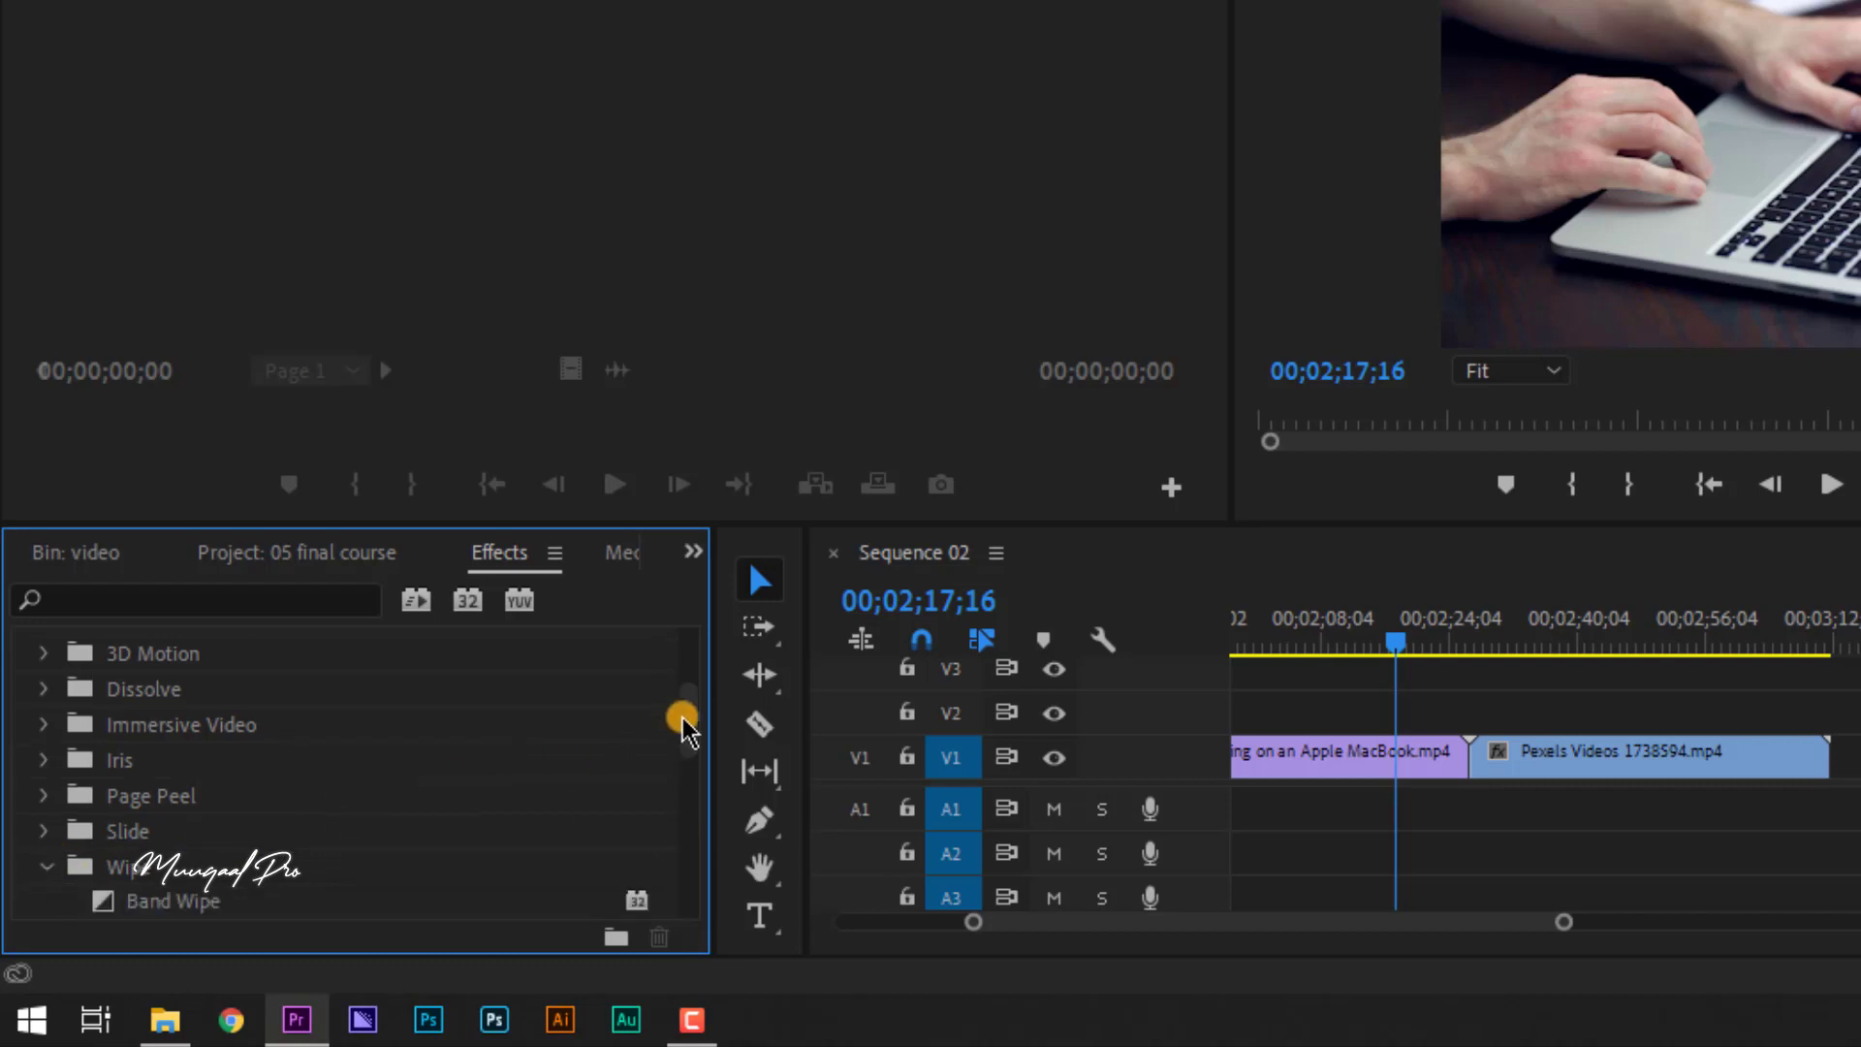
{"action": "left_click_drag", "start_coordinate": [687, 718], "coordinate": [683, 775]}
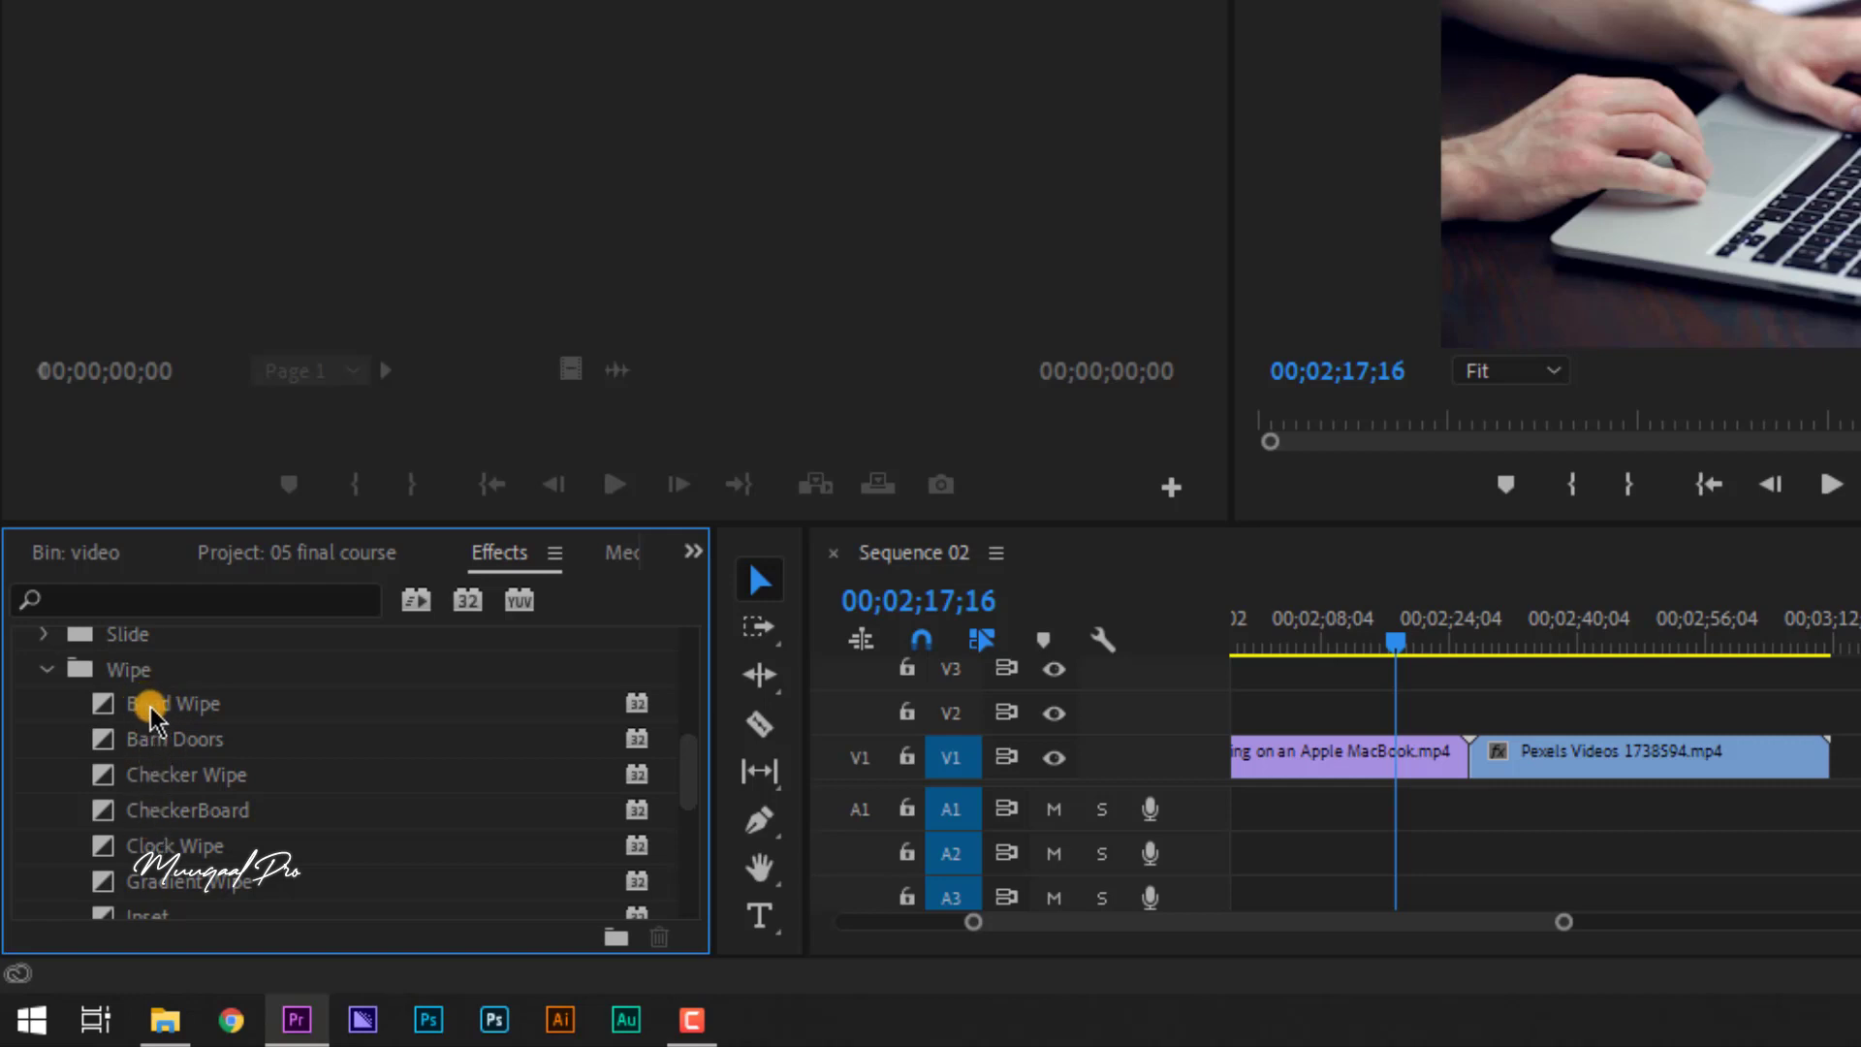
{"action": "mouse_move", "coordinate": [152, 712]}
{"action": "left_mouse_down"}
{"action": "mouse_move", "coordinate": [1328, 780]}
{"action": "mouse_move", "coordinate": [1449, 750]}
{"action": "mouse_move", "coordinate": [1474, 762]}
{"action": "left_mouse_up"}
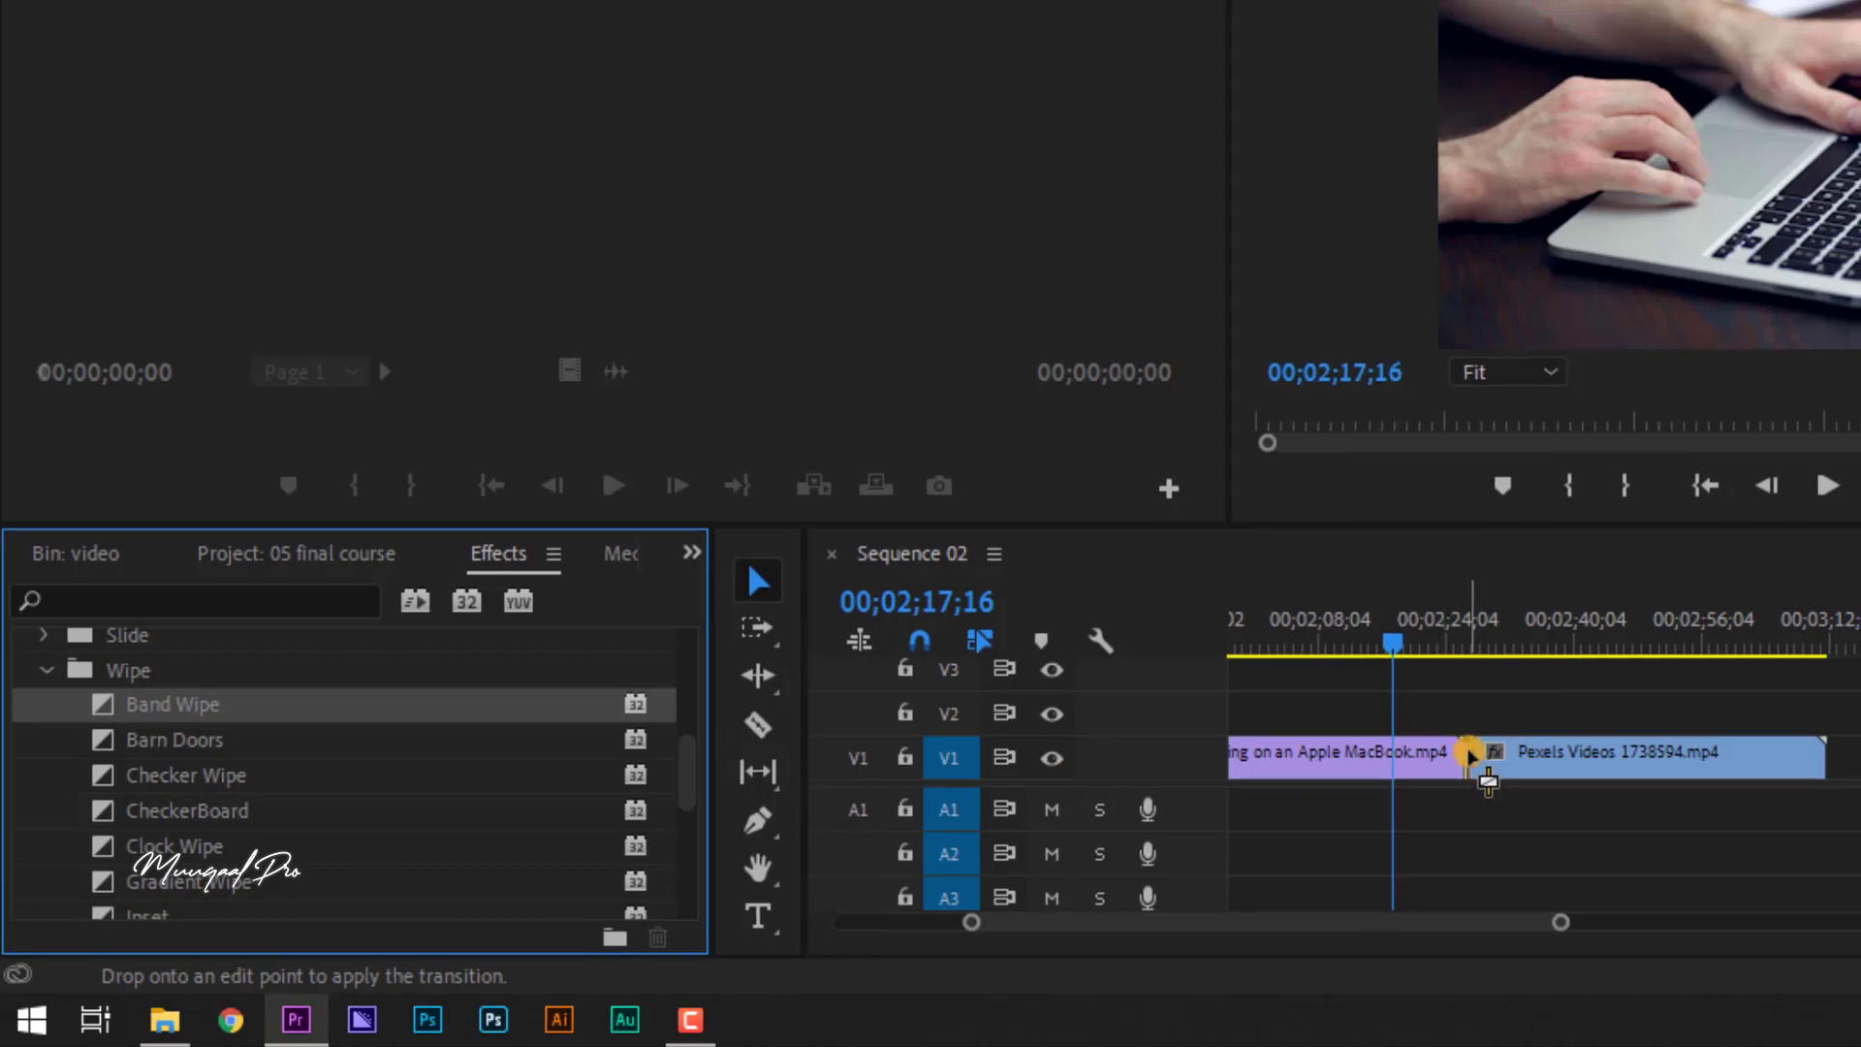
{"action": "left_click", "coordinate": [1120, 742]}
{"action": "left_click_drag", "start_coordinate": [1119, 742], "coordinate": [1125, 742]}
{"action": "left_click", "coordinate": [1162, 911]}
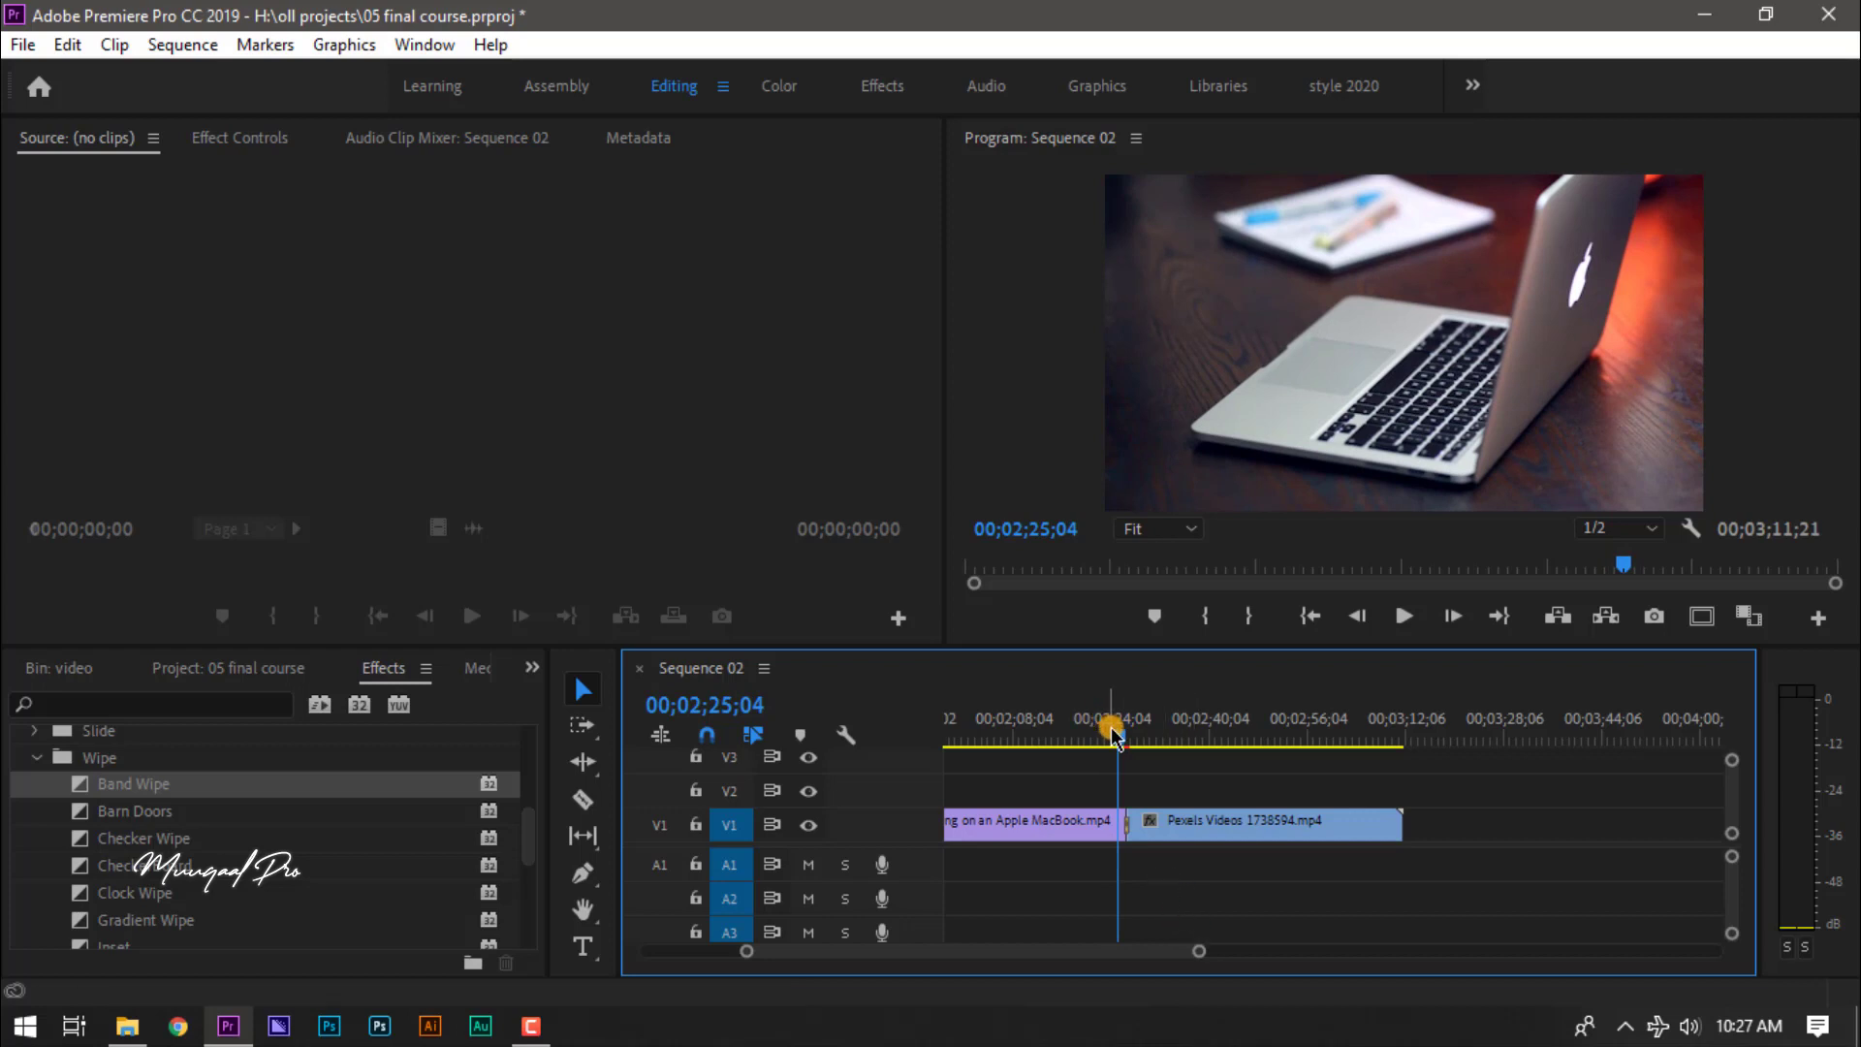
{"action": "key", "text": "space"}
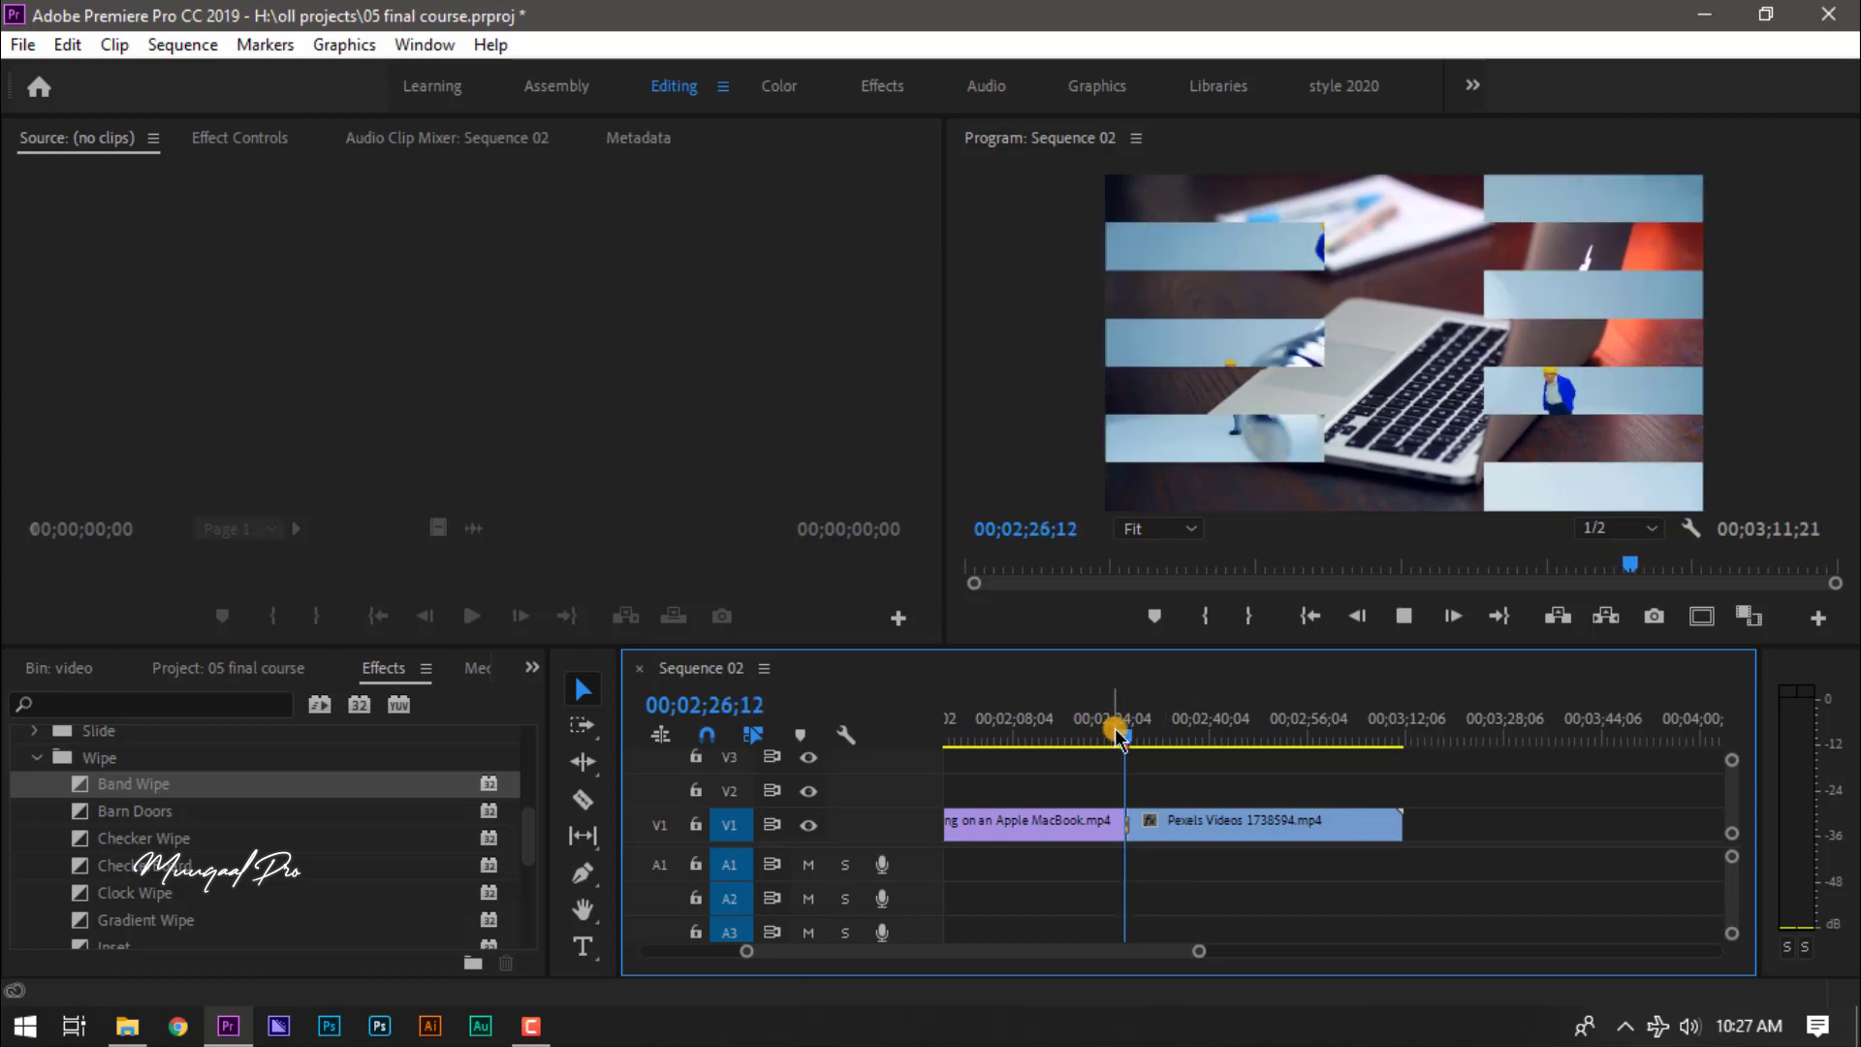
{"action": "key", "text": "space"}
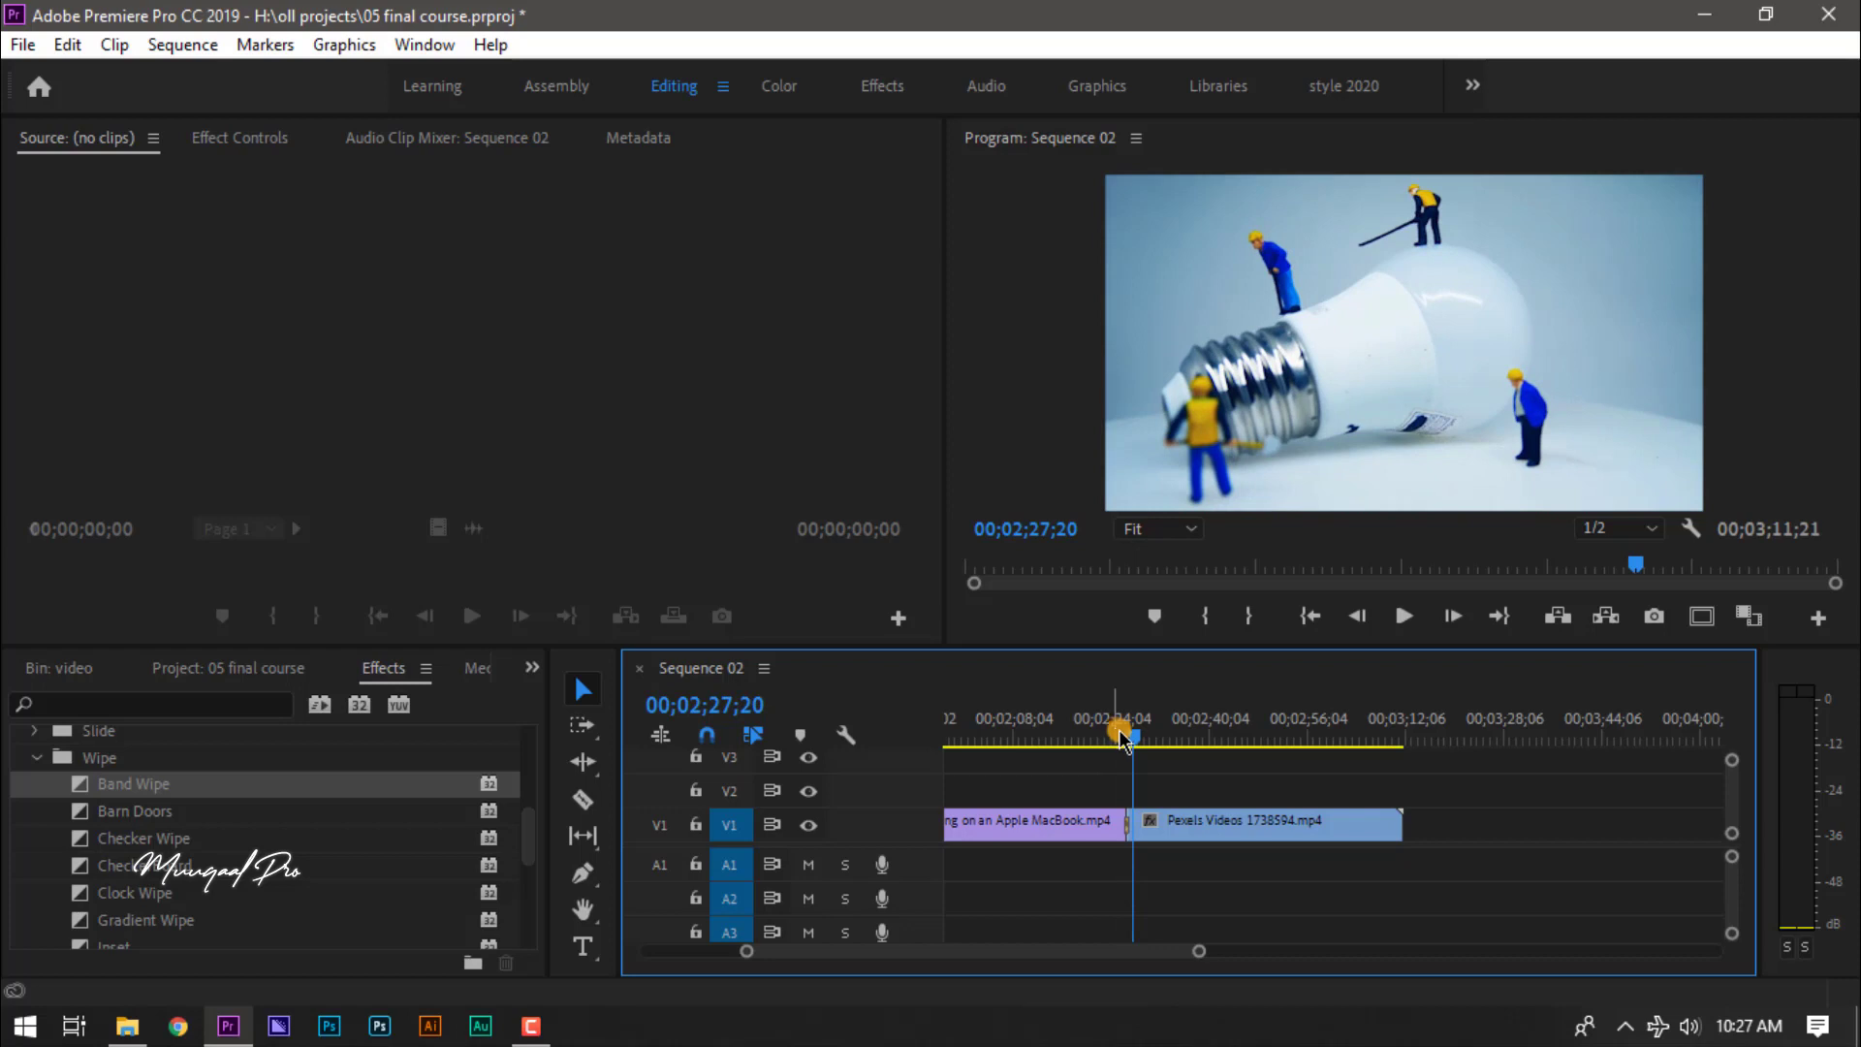
{"action": "left_click", "coordinate": [1115, 742]}
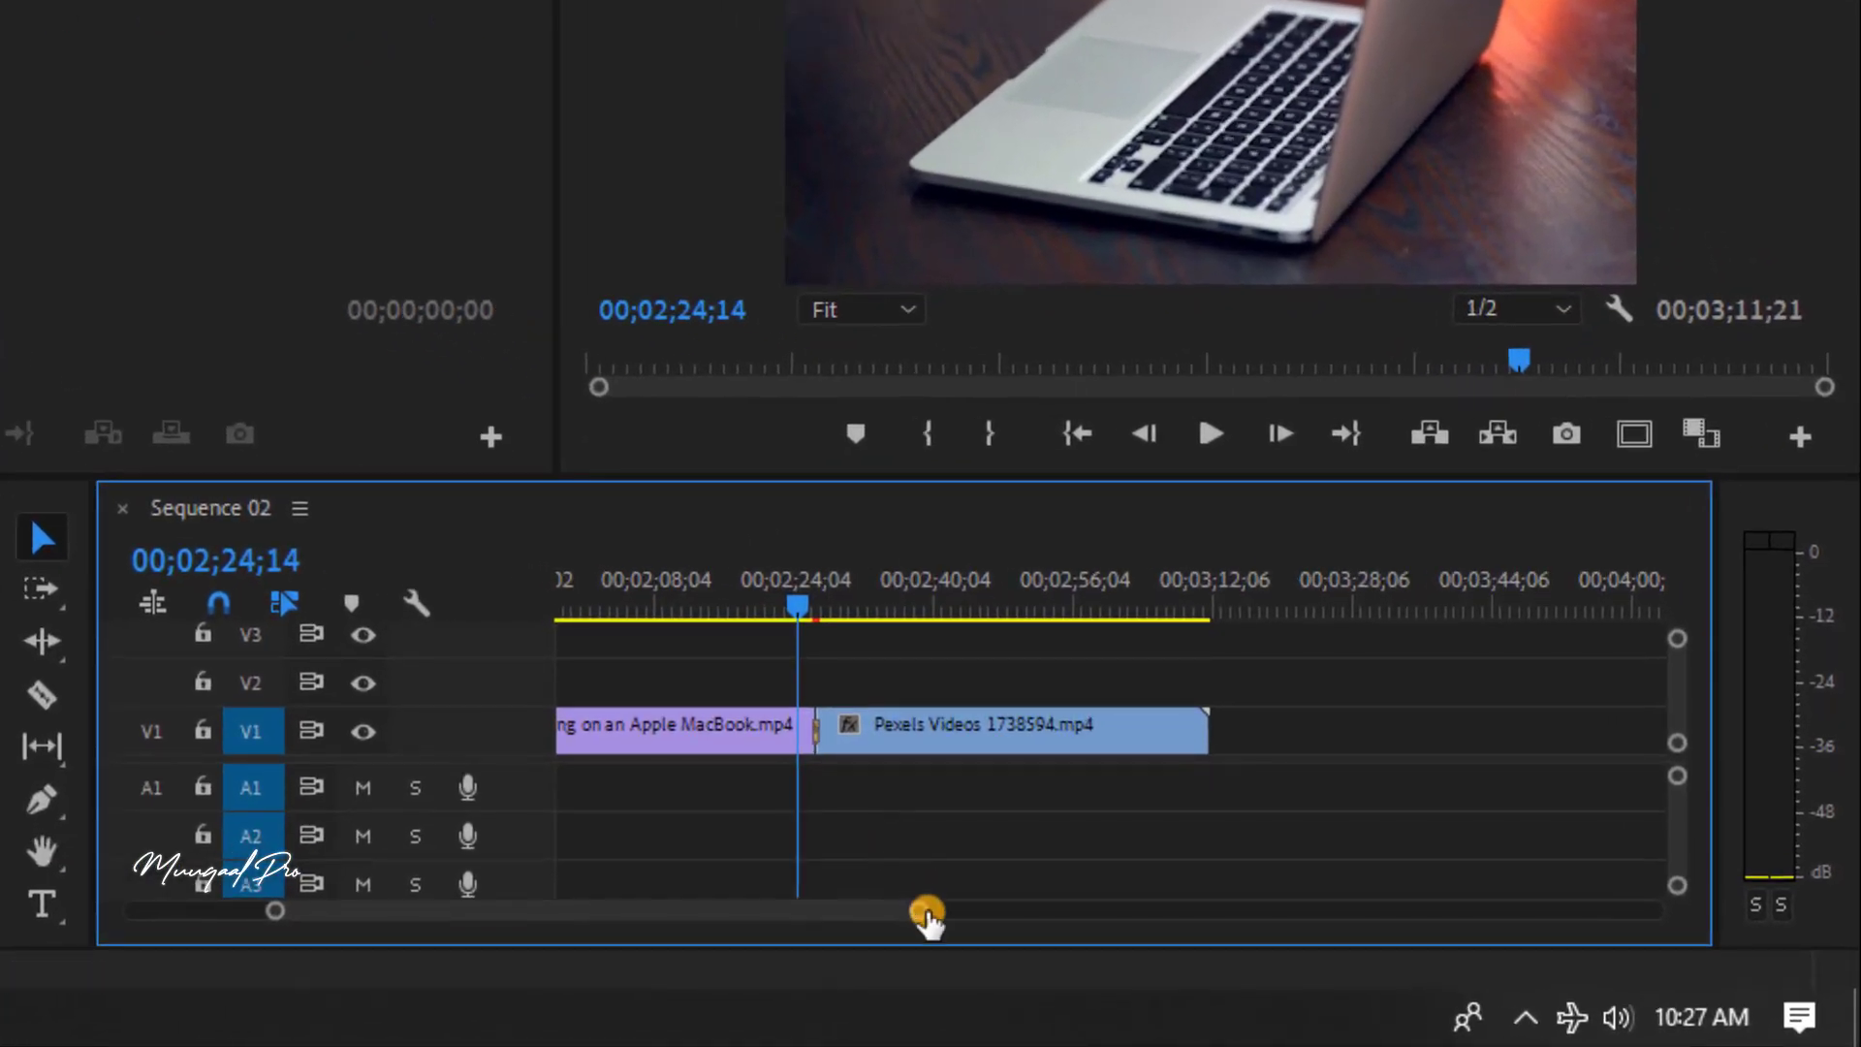
{"action": "left_click_drag", "start_coordinate": [1123, 941], "coordinate": [1103, 942]}
{"action": "left_click_drag", "start_coordinate": [892, 916], "coordinate": [729, 916]}
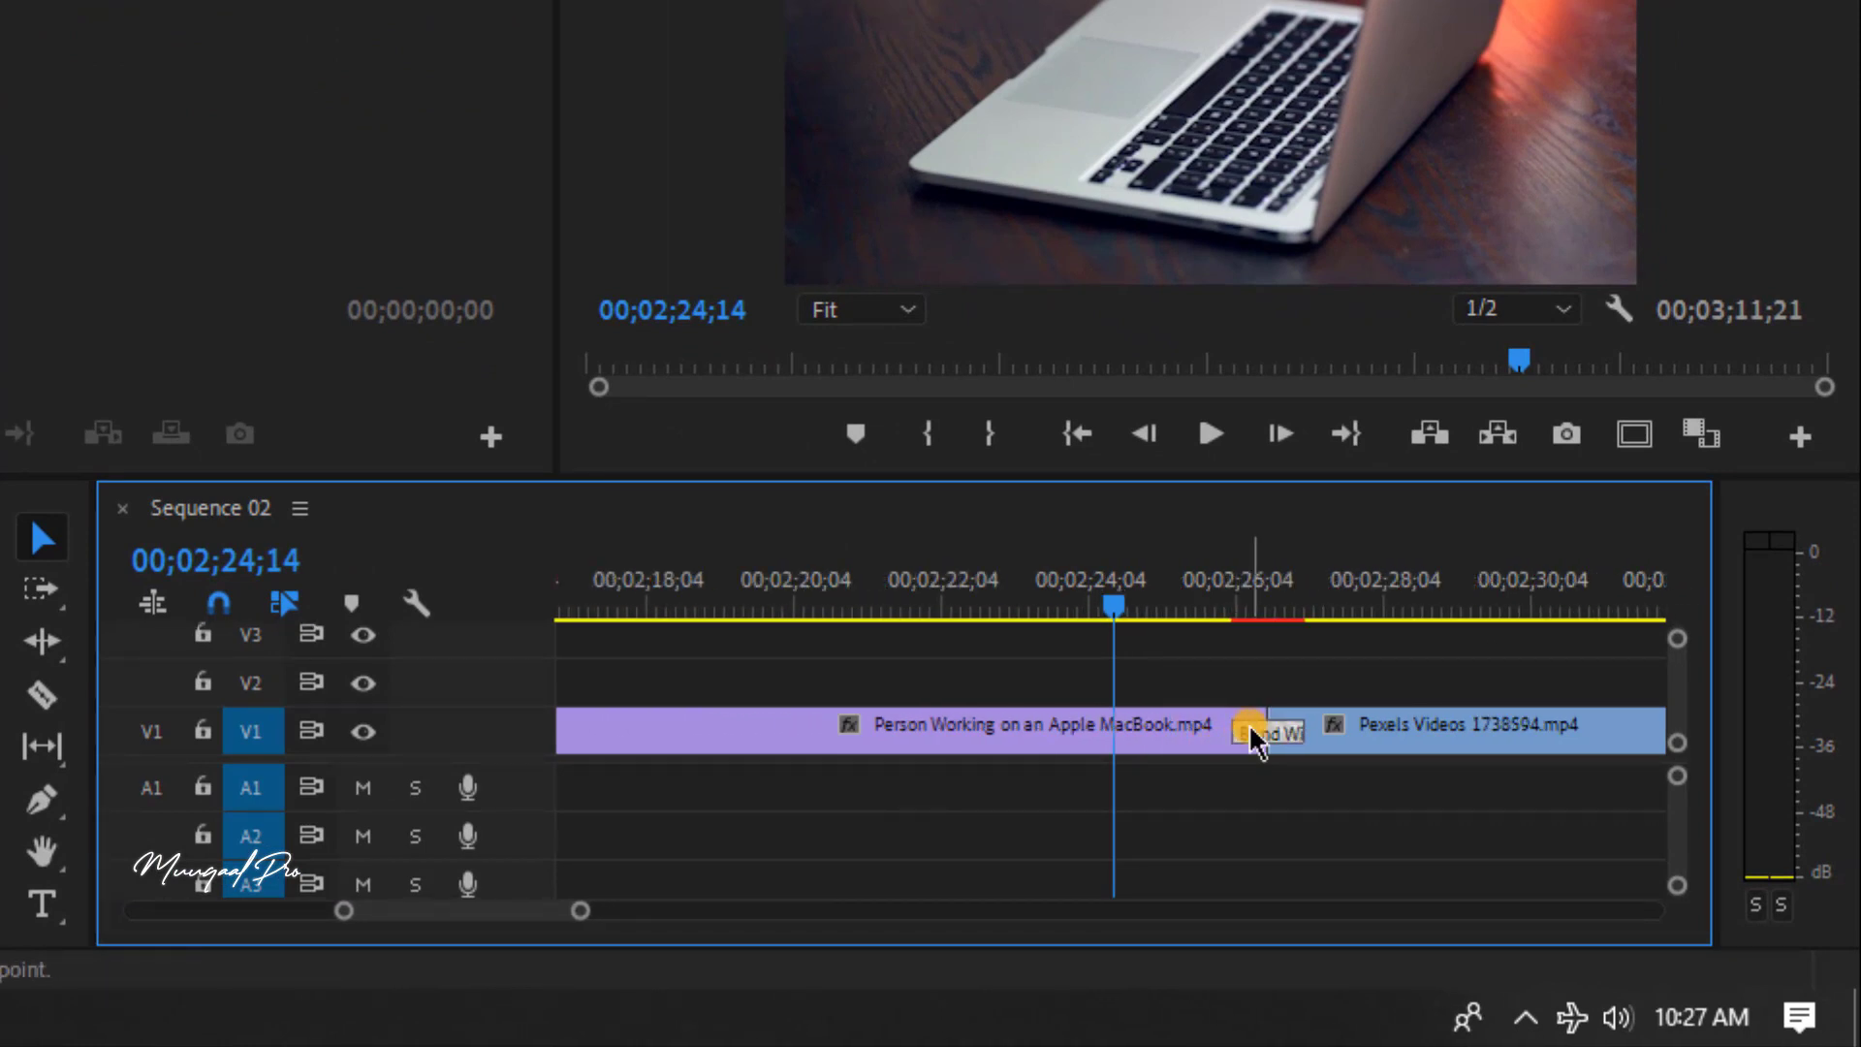
{"action": "left_click", "coordinate": [1251, 733]}
{"action": "key", "text": "Delete"}
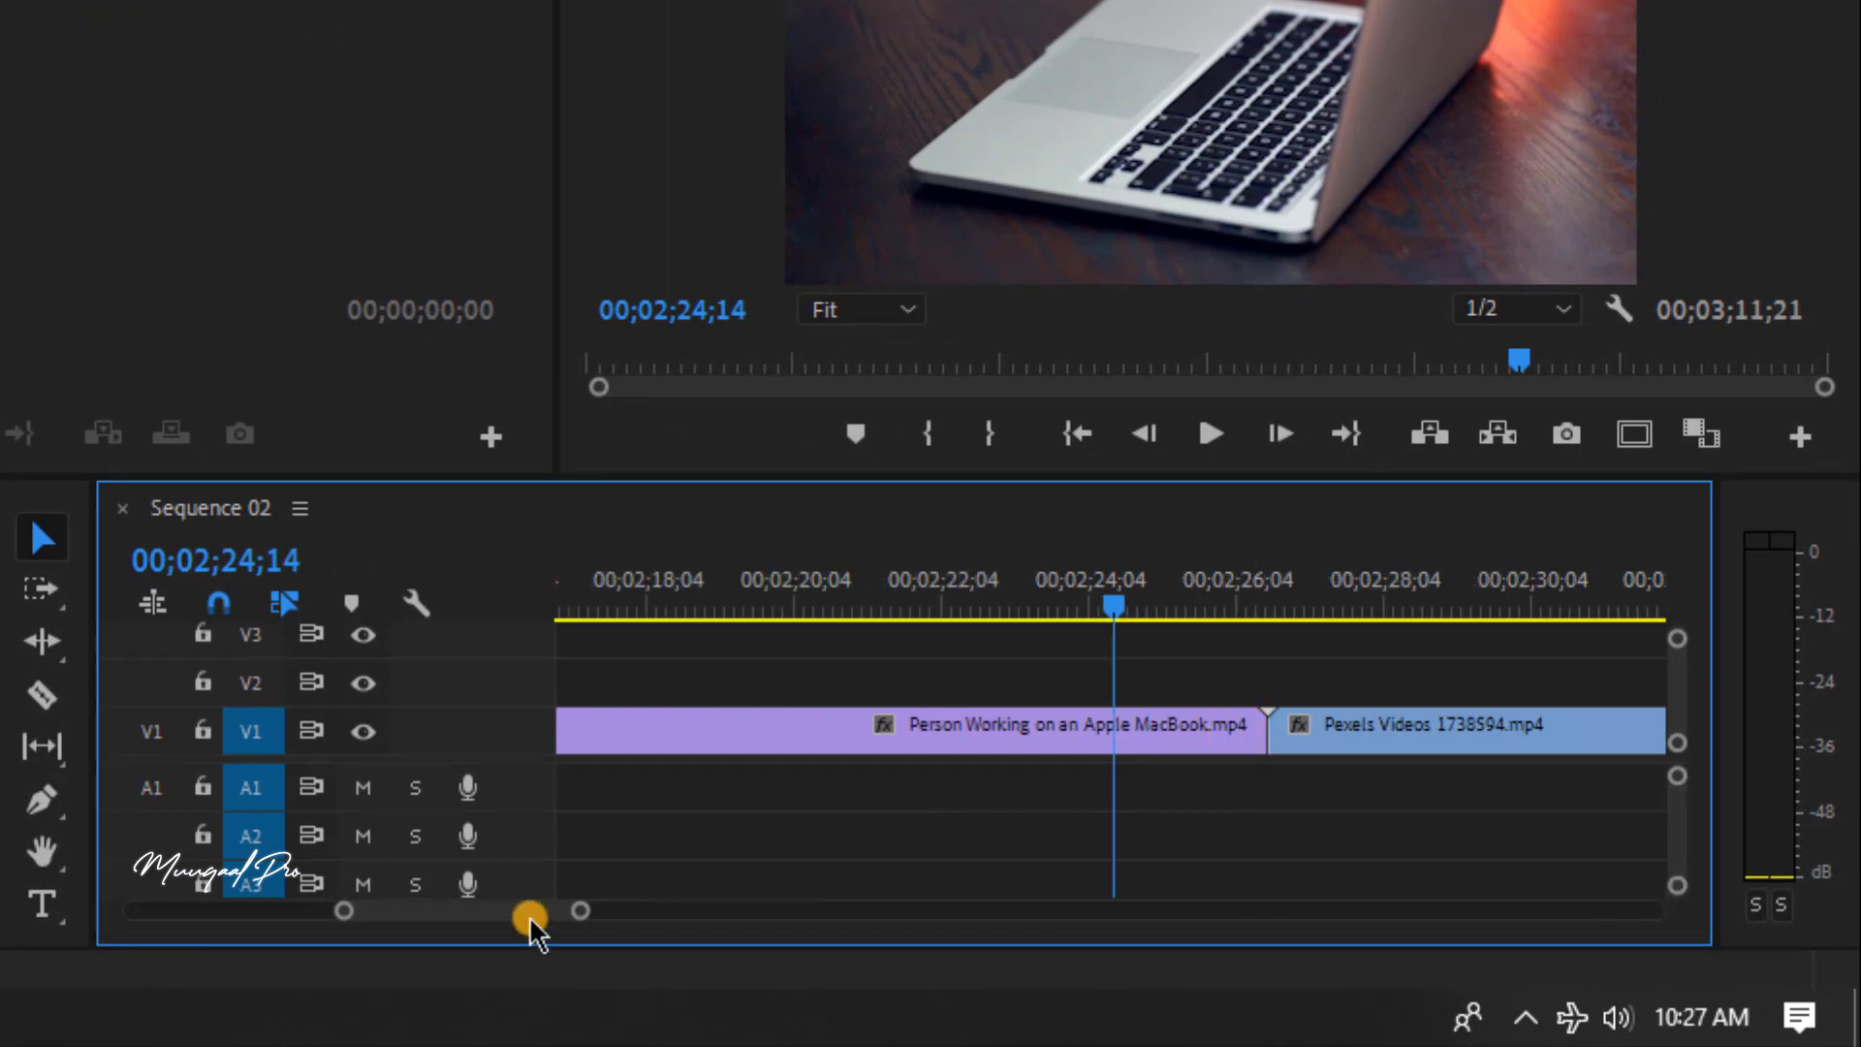
{"action": "left_click_drag", "start_coordinate": [521, 913], "coordinate": [529, 909]}
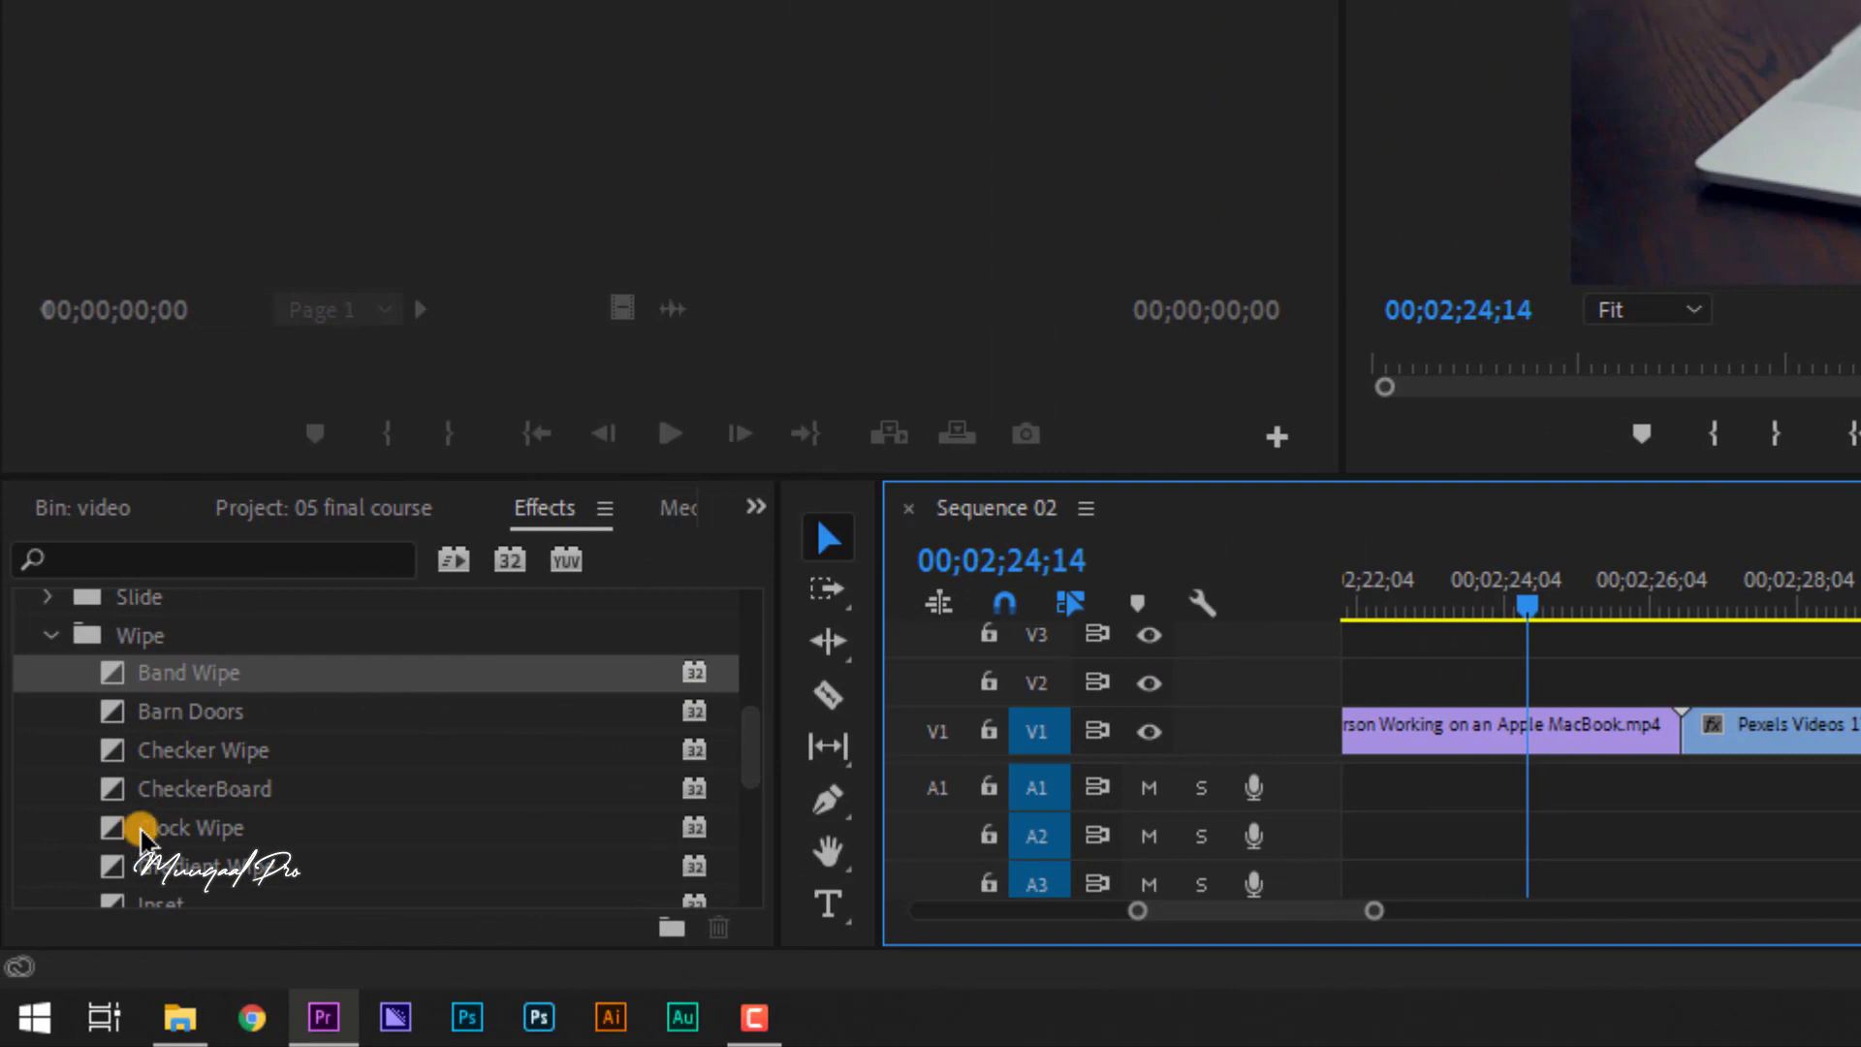
- Place a Clock Wipe on the join between the two clips and play it back twice
{"action": "left_click_drag", "start_coordinate": [141, 832], "coordinate": [1229, 731]}
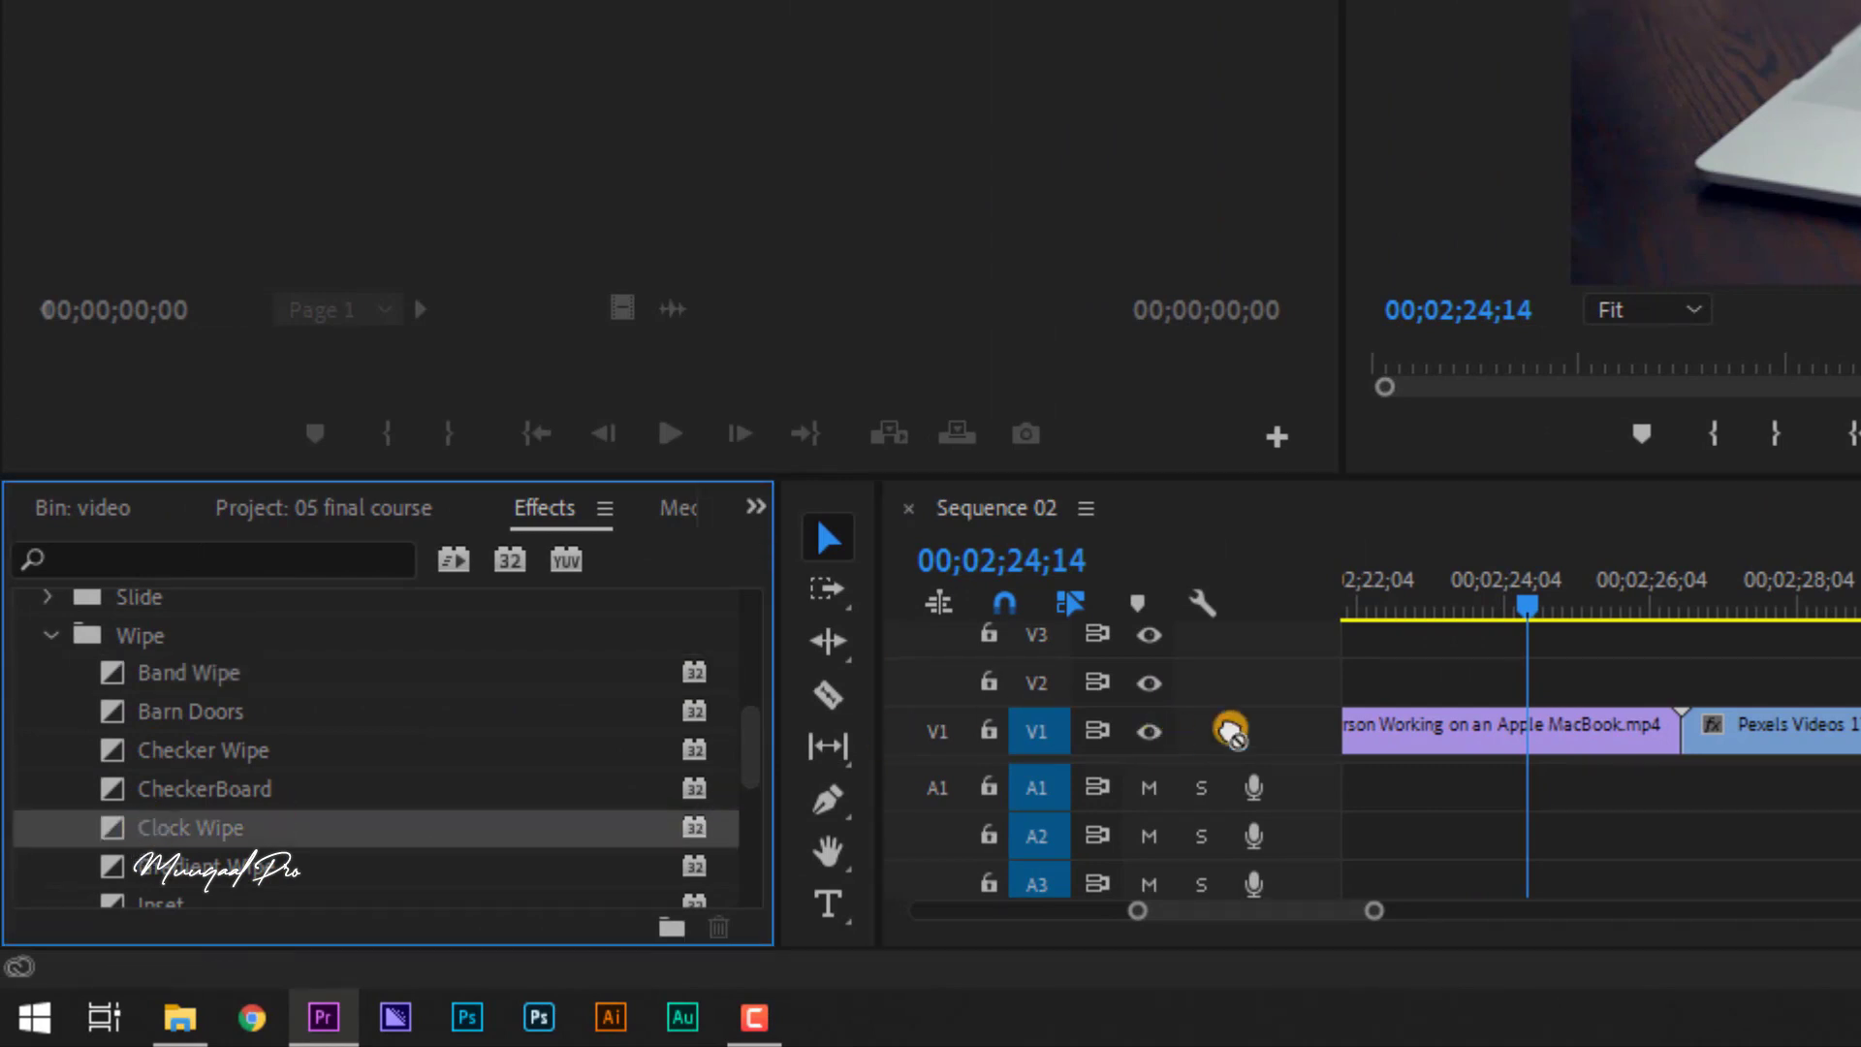
{"action": "mouse_move", "coordinate": [1229, 731]}
{"action": "left_mouse_down"}
{"action": "mouse_move", "coordinate": [1682, 735]}
{"action": "mouse_move", "coordinate": [1190, 840]}
{"action": "left_mouse_up"}
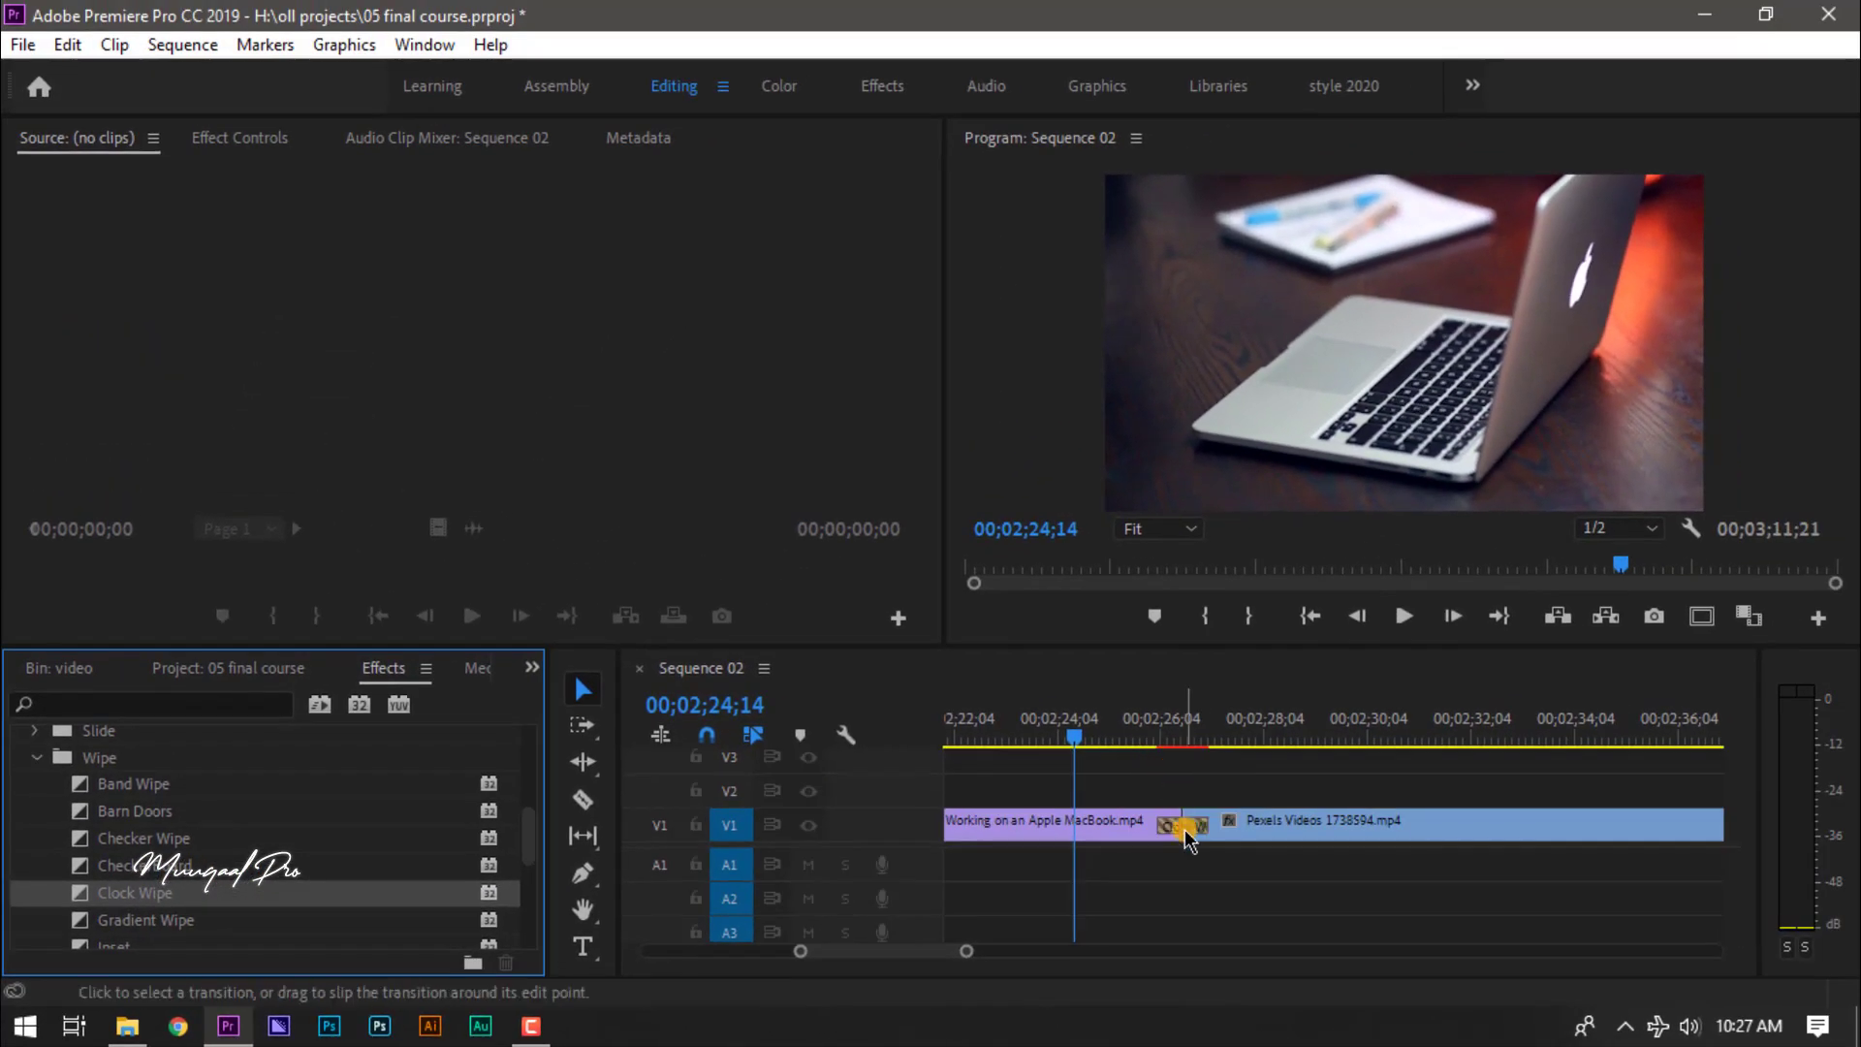
{"action": "left_click", "coordinate": [1159, 797]}
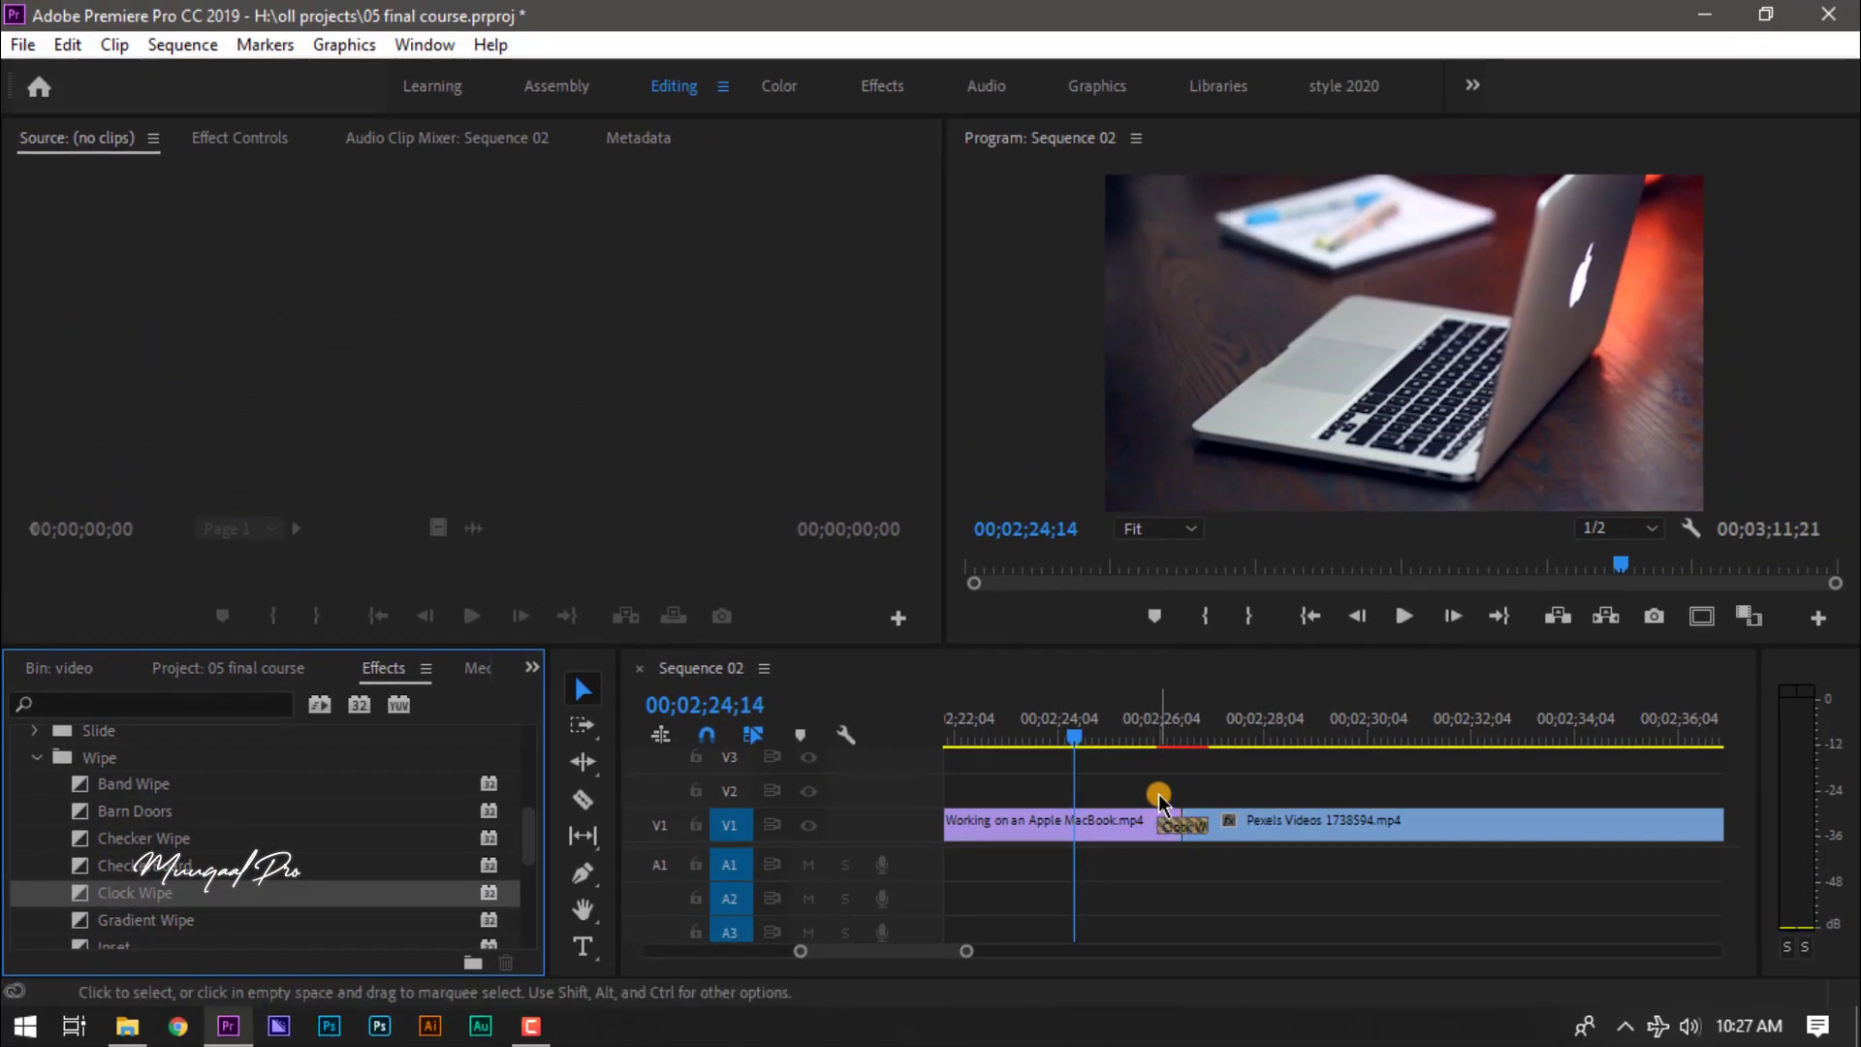
{"action": "left_click", "coordinate": [1140, 752]}
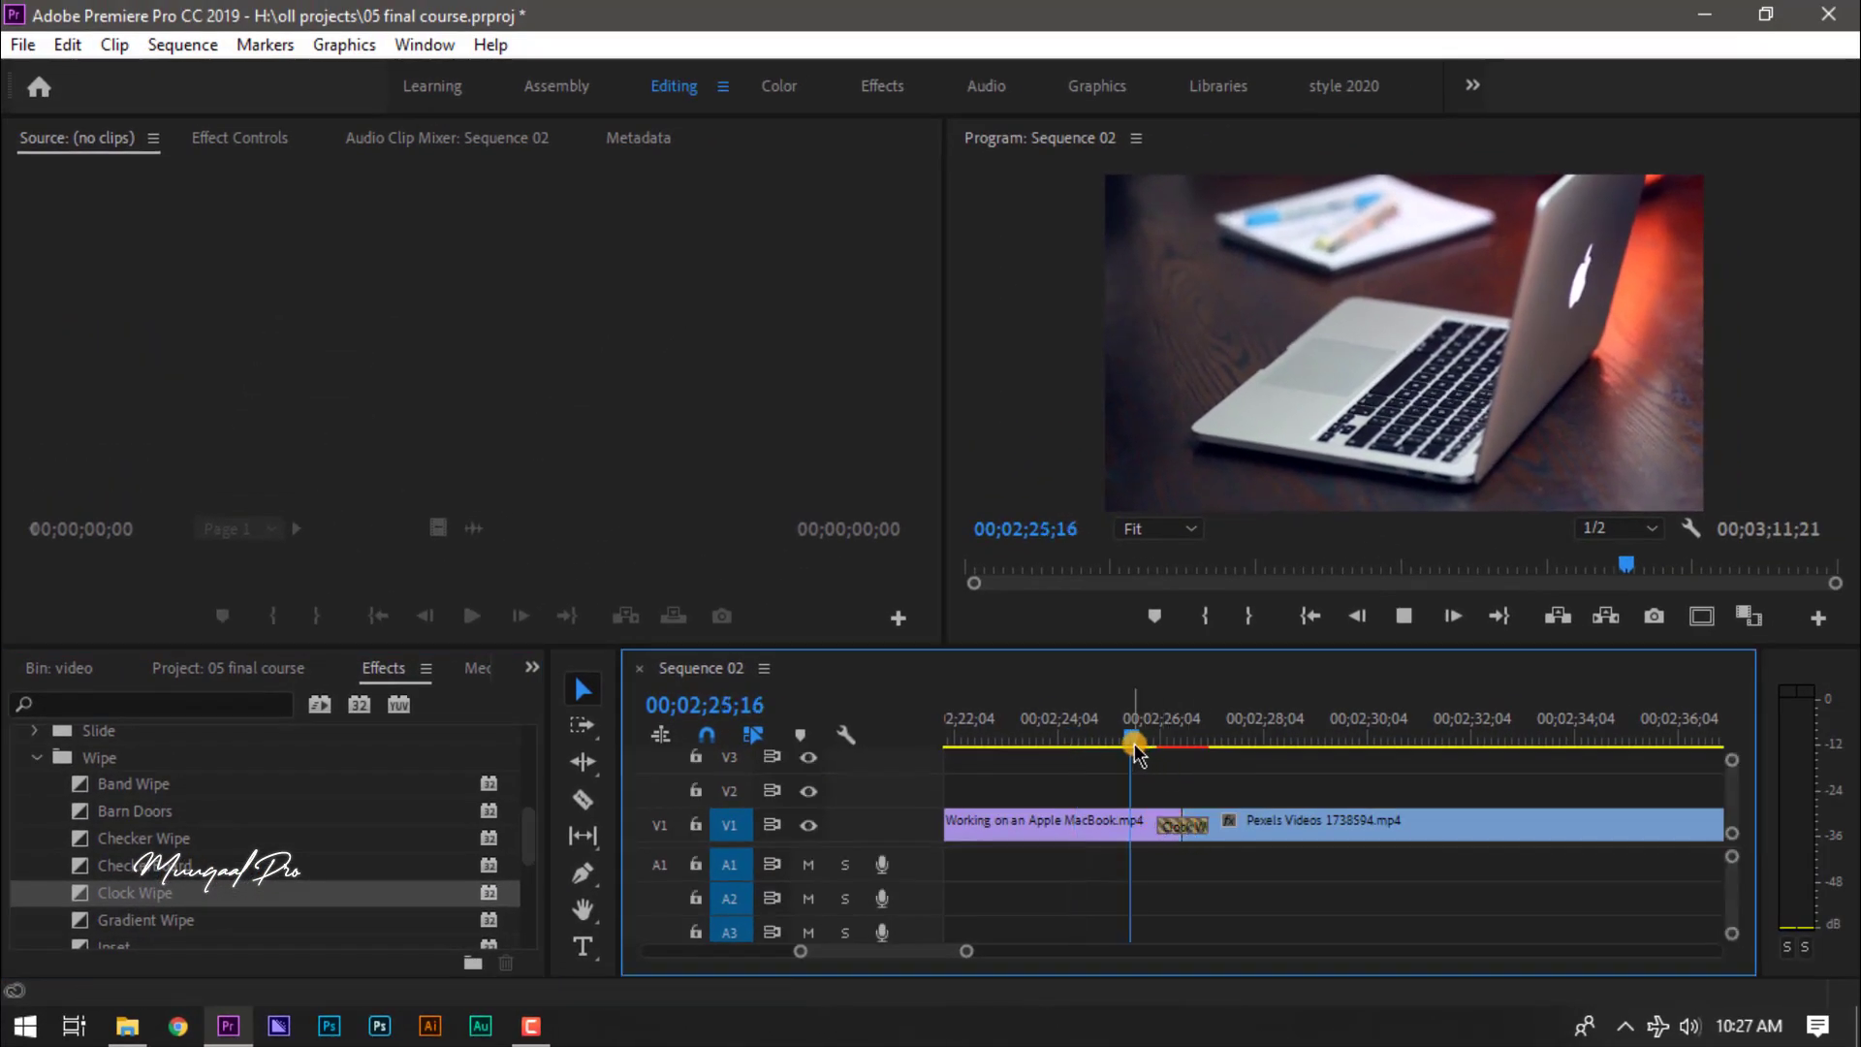
{"action": "key", "text": "space"}
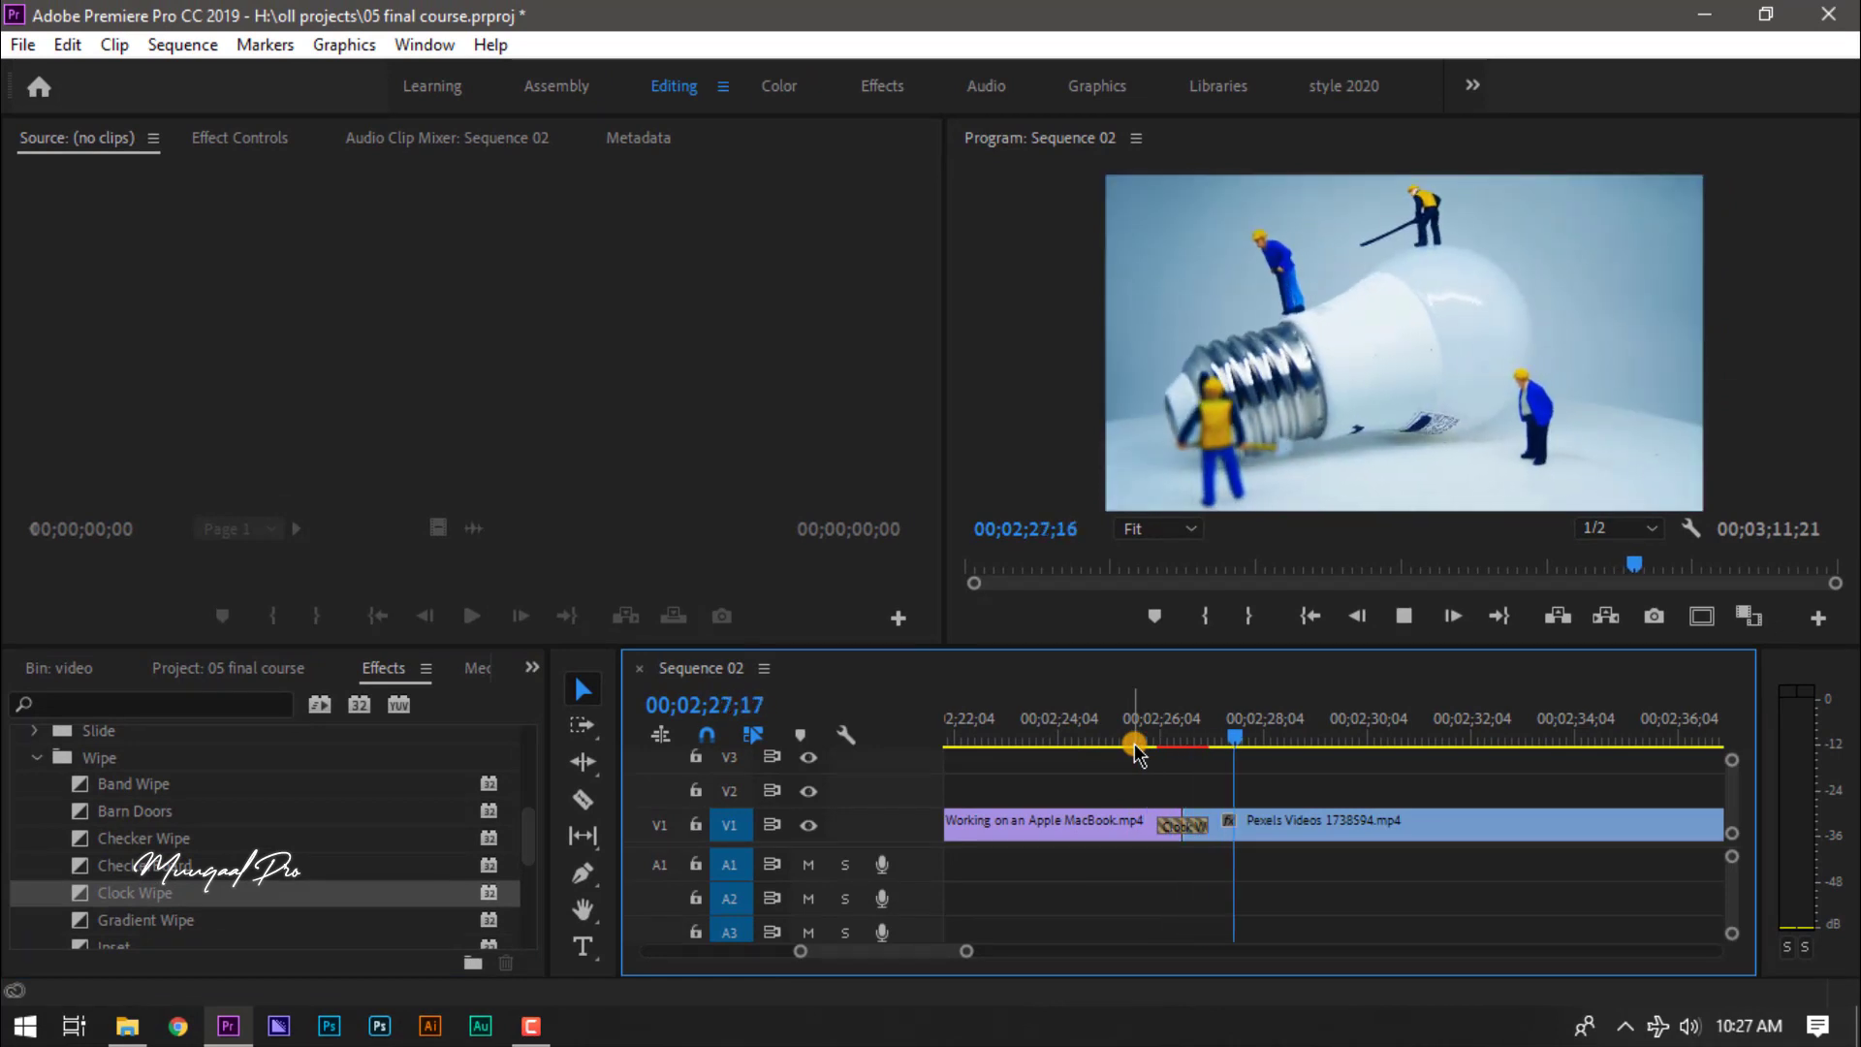
{"action": "key", "text": "space"}
{"action": "left_click", "coordinate": [1136, 754]}
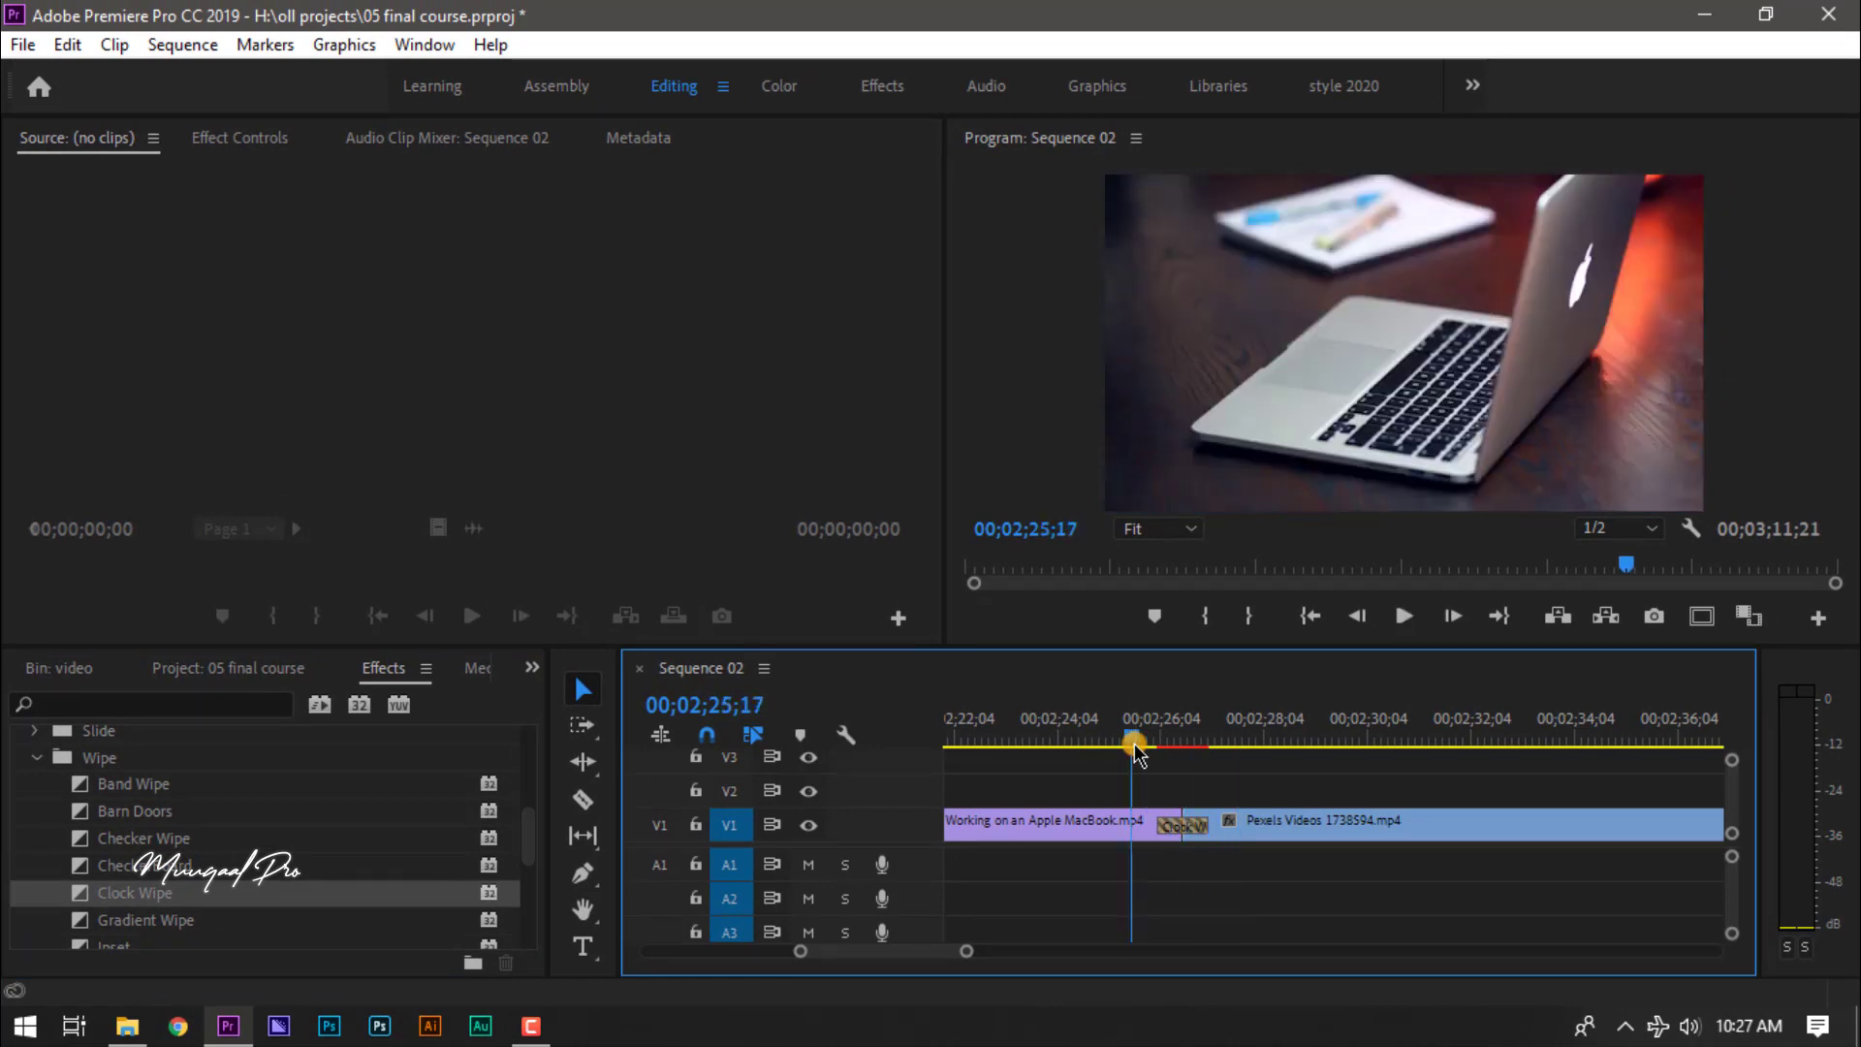
{"action": "key", "text": "space"}
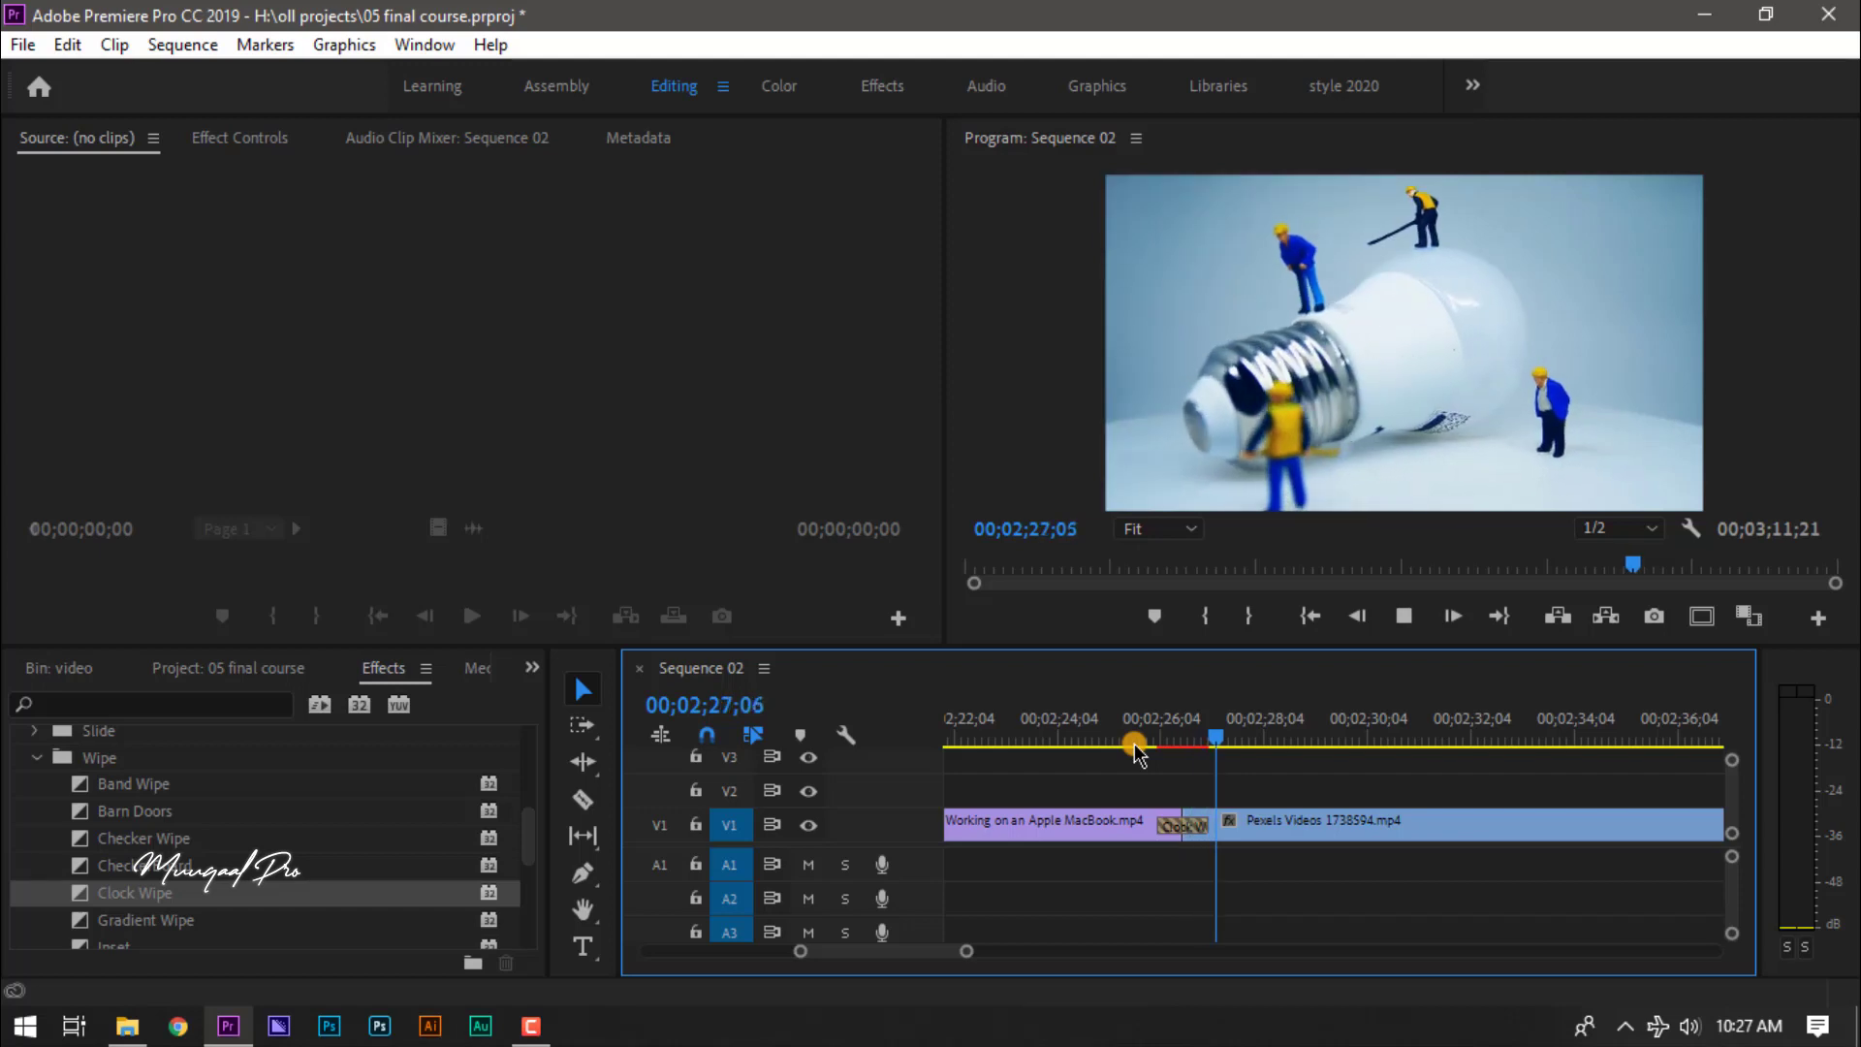
{"action": "key", "text": "space"}
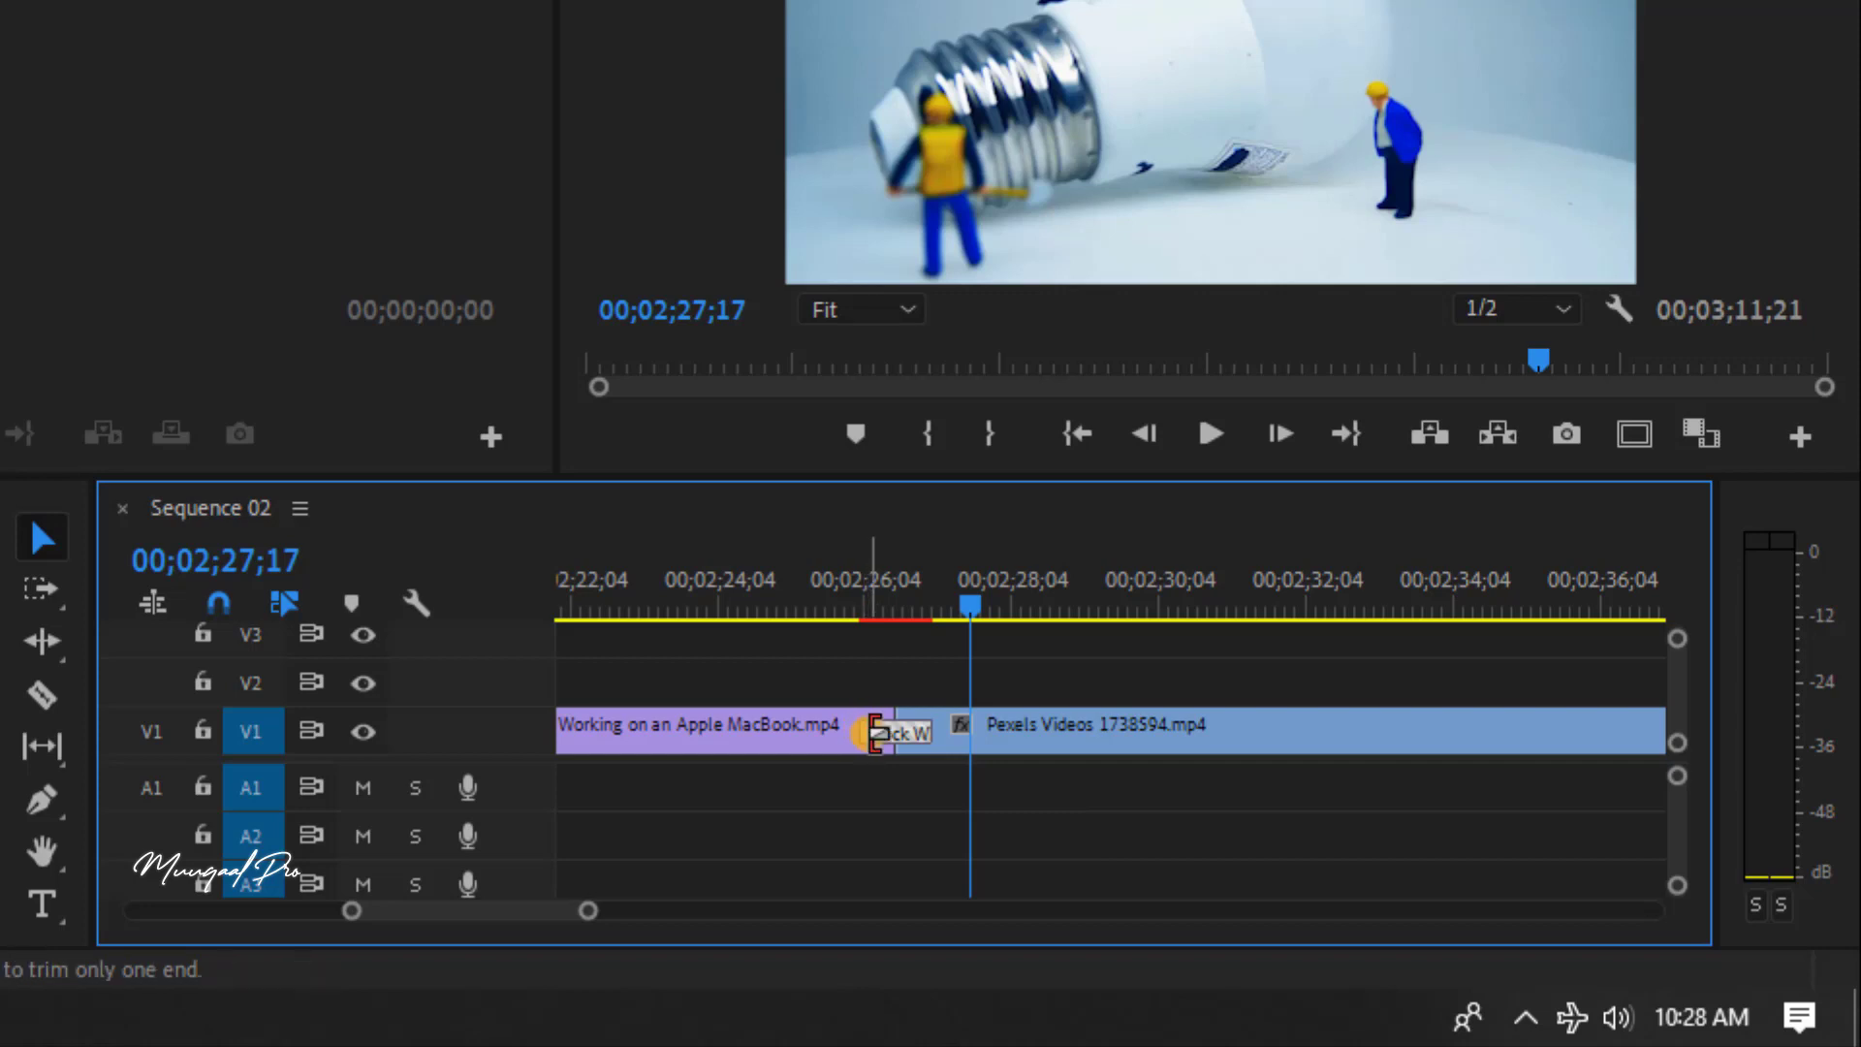
- Extend the Clock Wipe to 12 frames and replay the lengthened transition
{"action": "left_click_drag", "start_coordinate": [875, 734], "coordinate": [897, 734]}
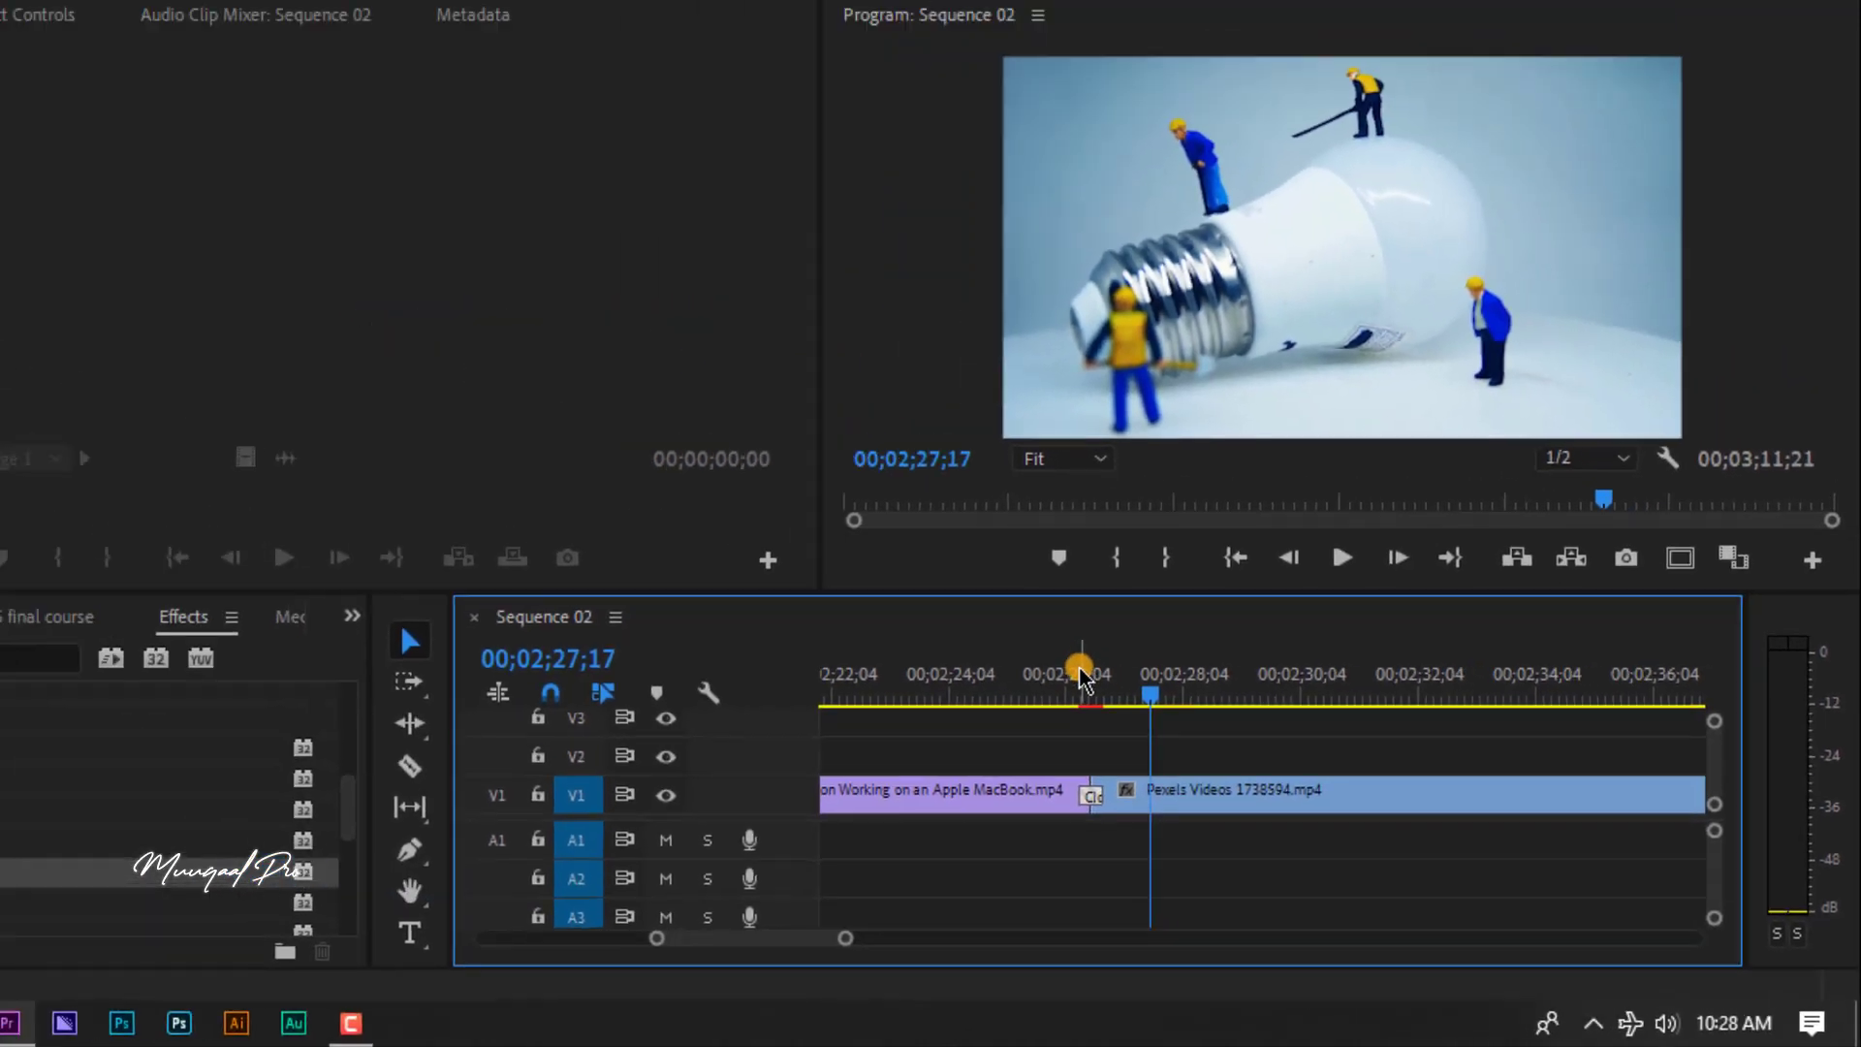
{"action": "left_click", "coordinate": [1171, 725]}
{"action": "key", "text": "space"}
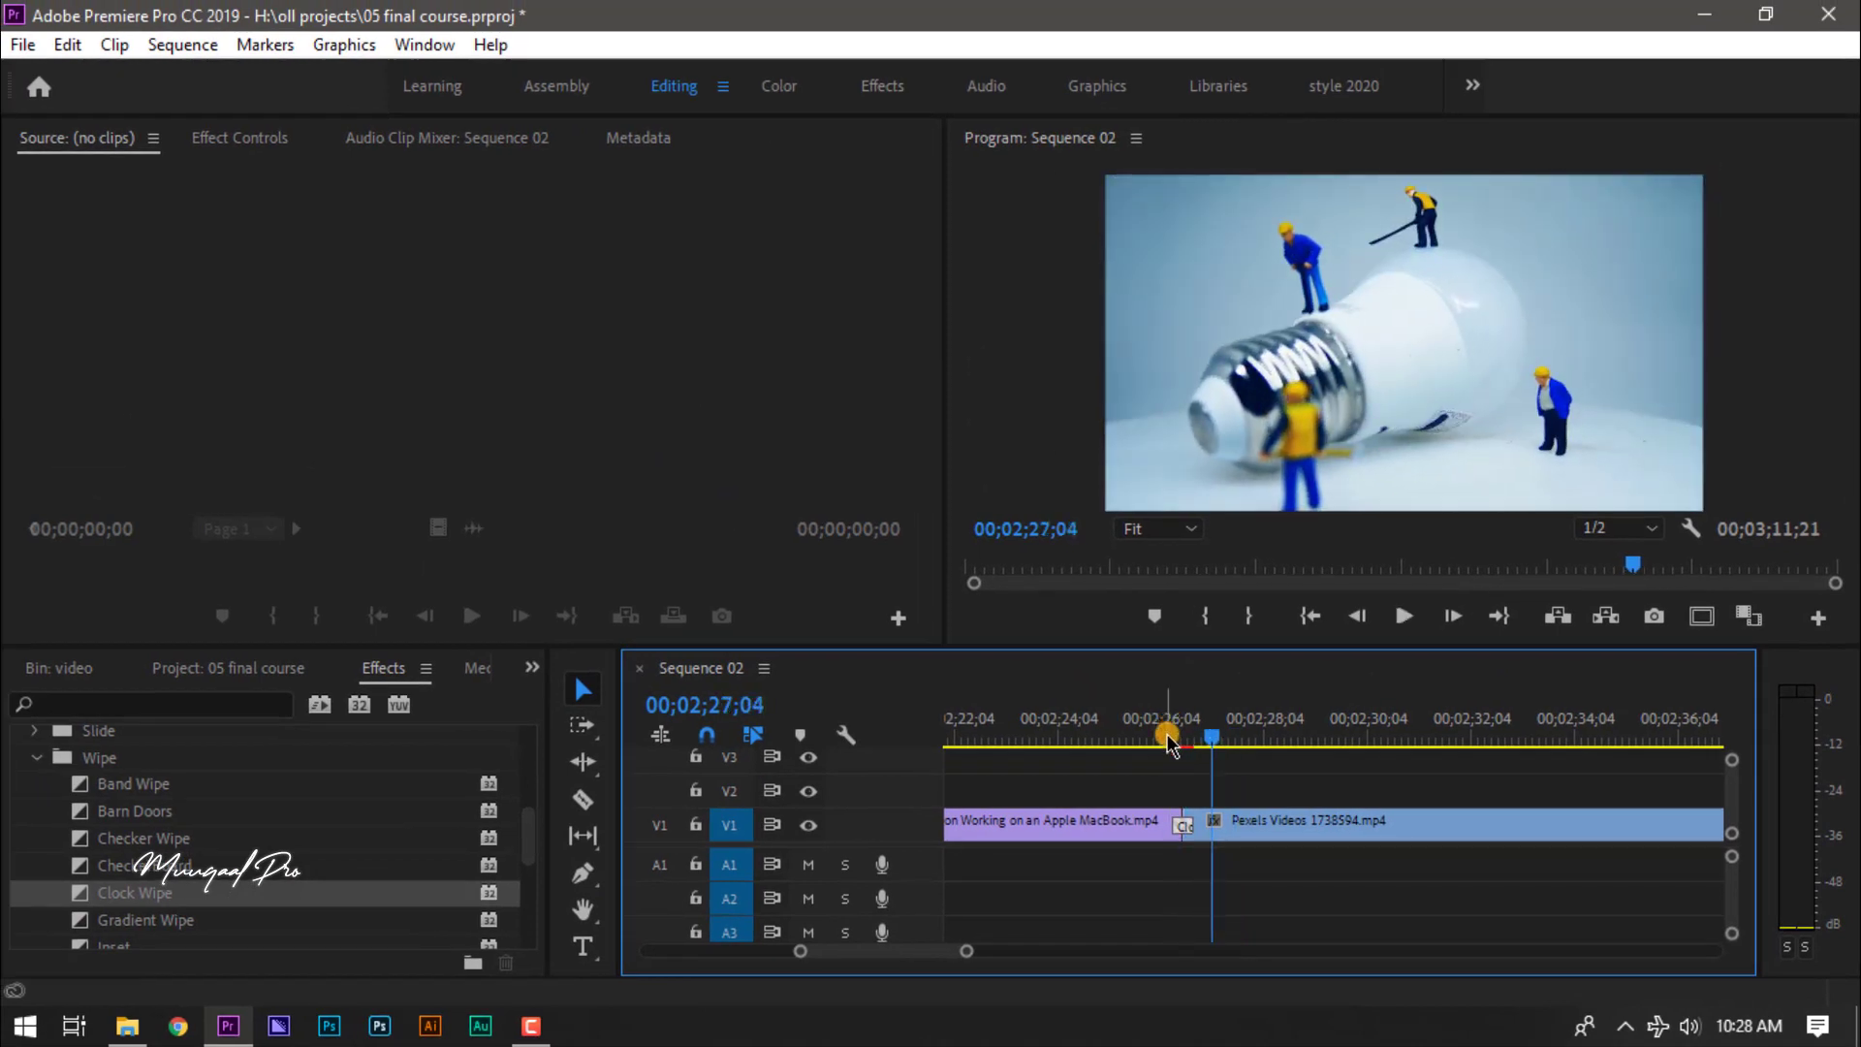
{"action": "left_click", "coordinate": [1170, 729]}
{"action": "key", "text": "space"}
{"action": "key", "text": "space"}
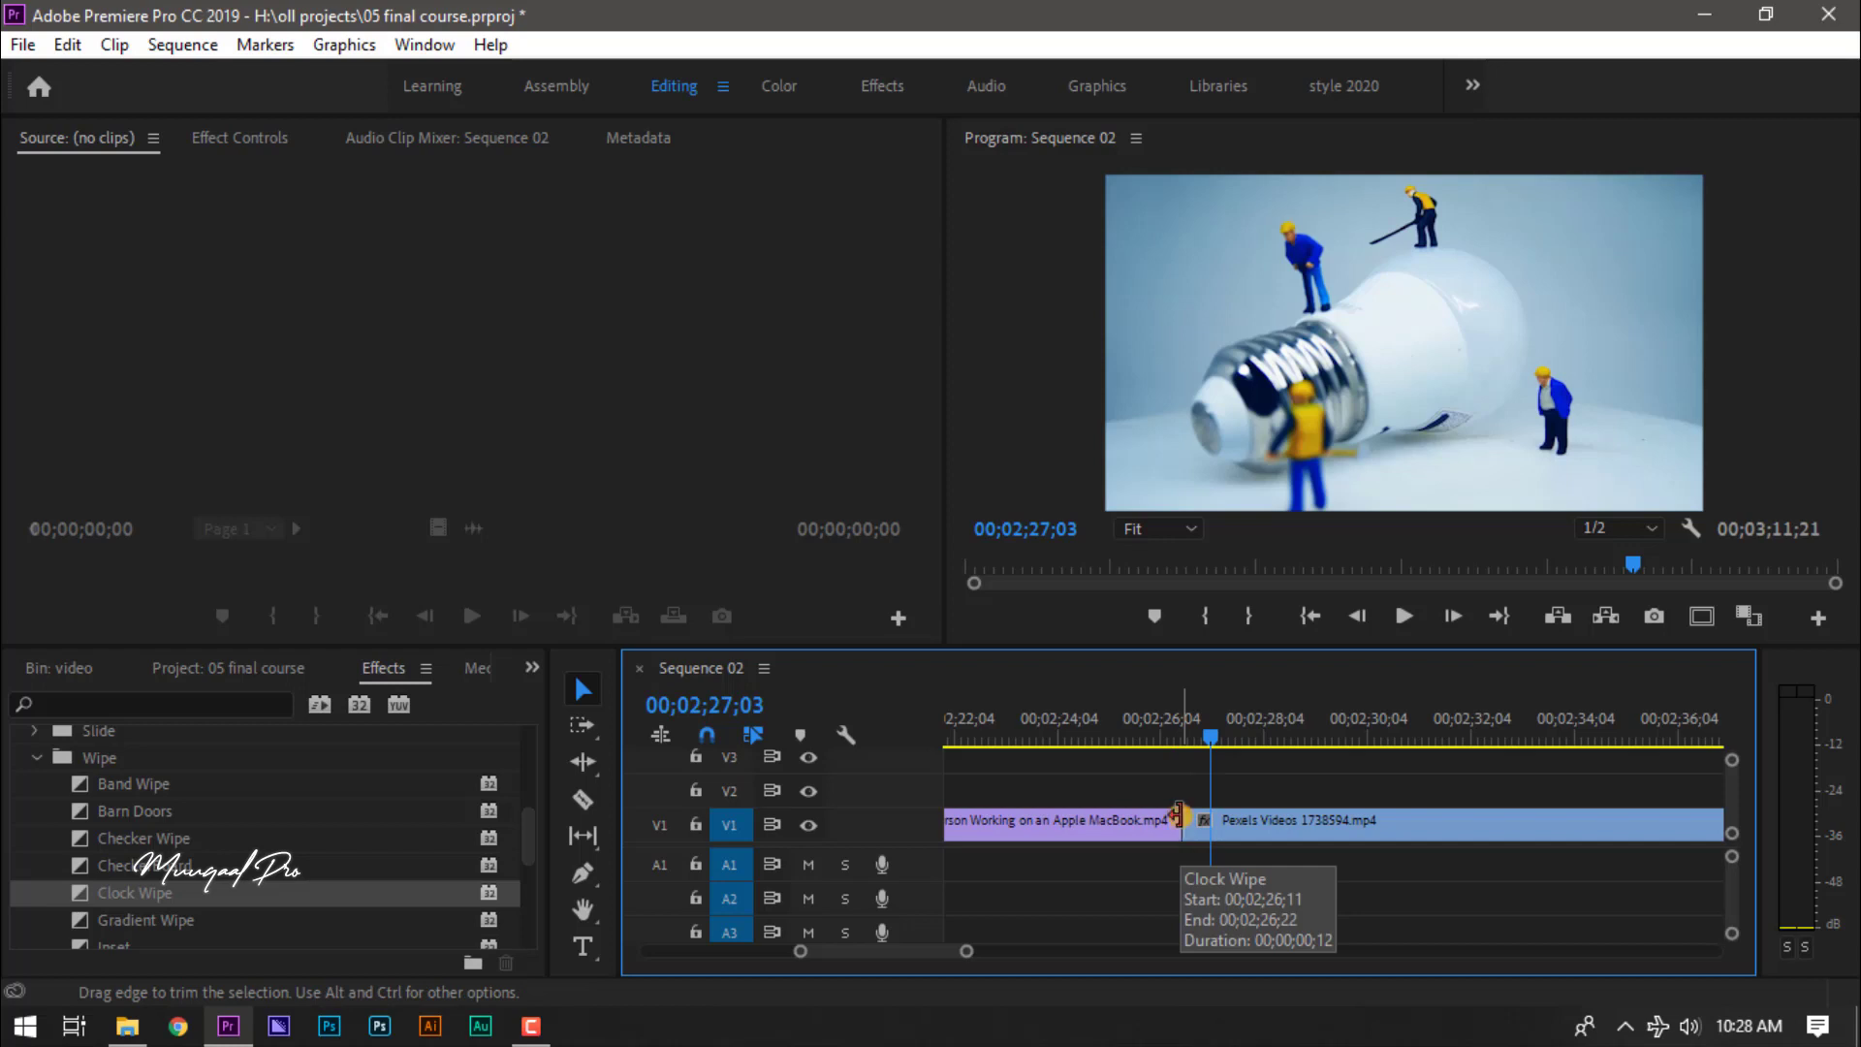
{"action": "left_click", "coordinate": [1142, 737]}
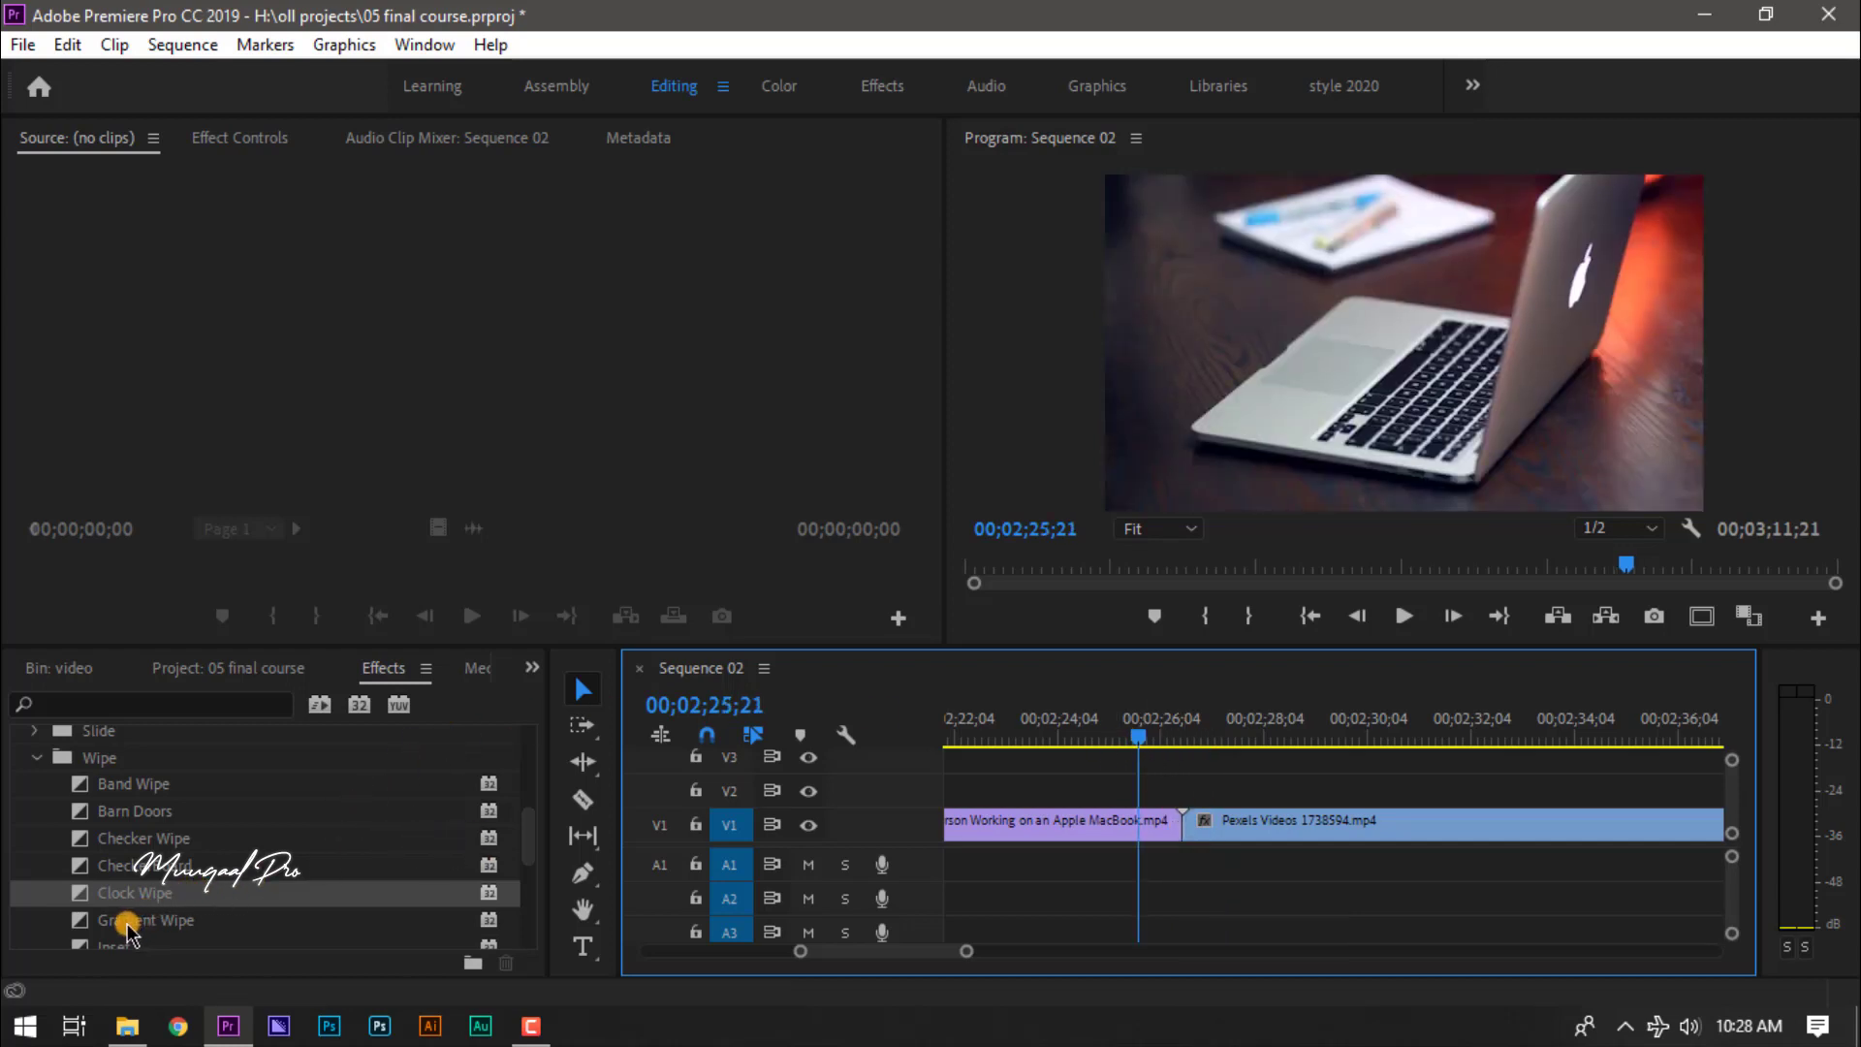
- Drop a Gradient Wipe on the cut between the clips and play it back
{"action": "left_click_drag", "start_coordinate": [127, 930], "coordinate": [937, 901]}
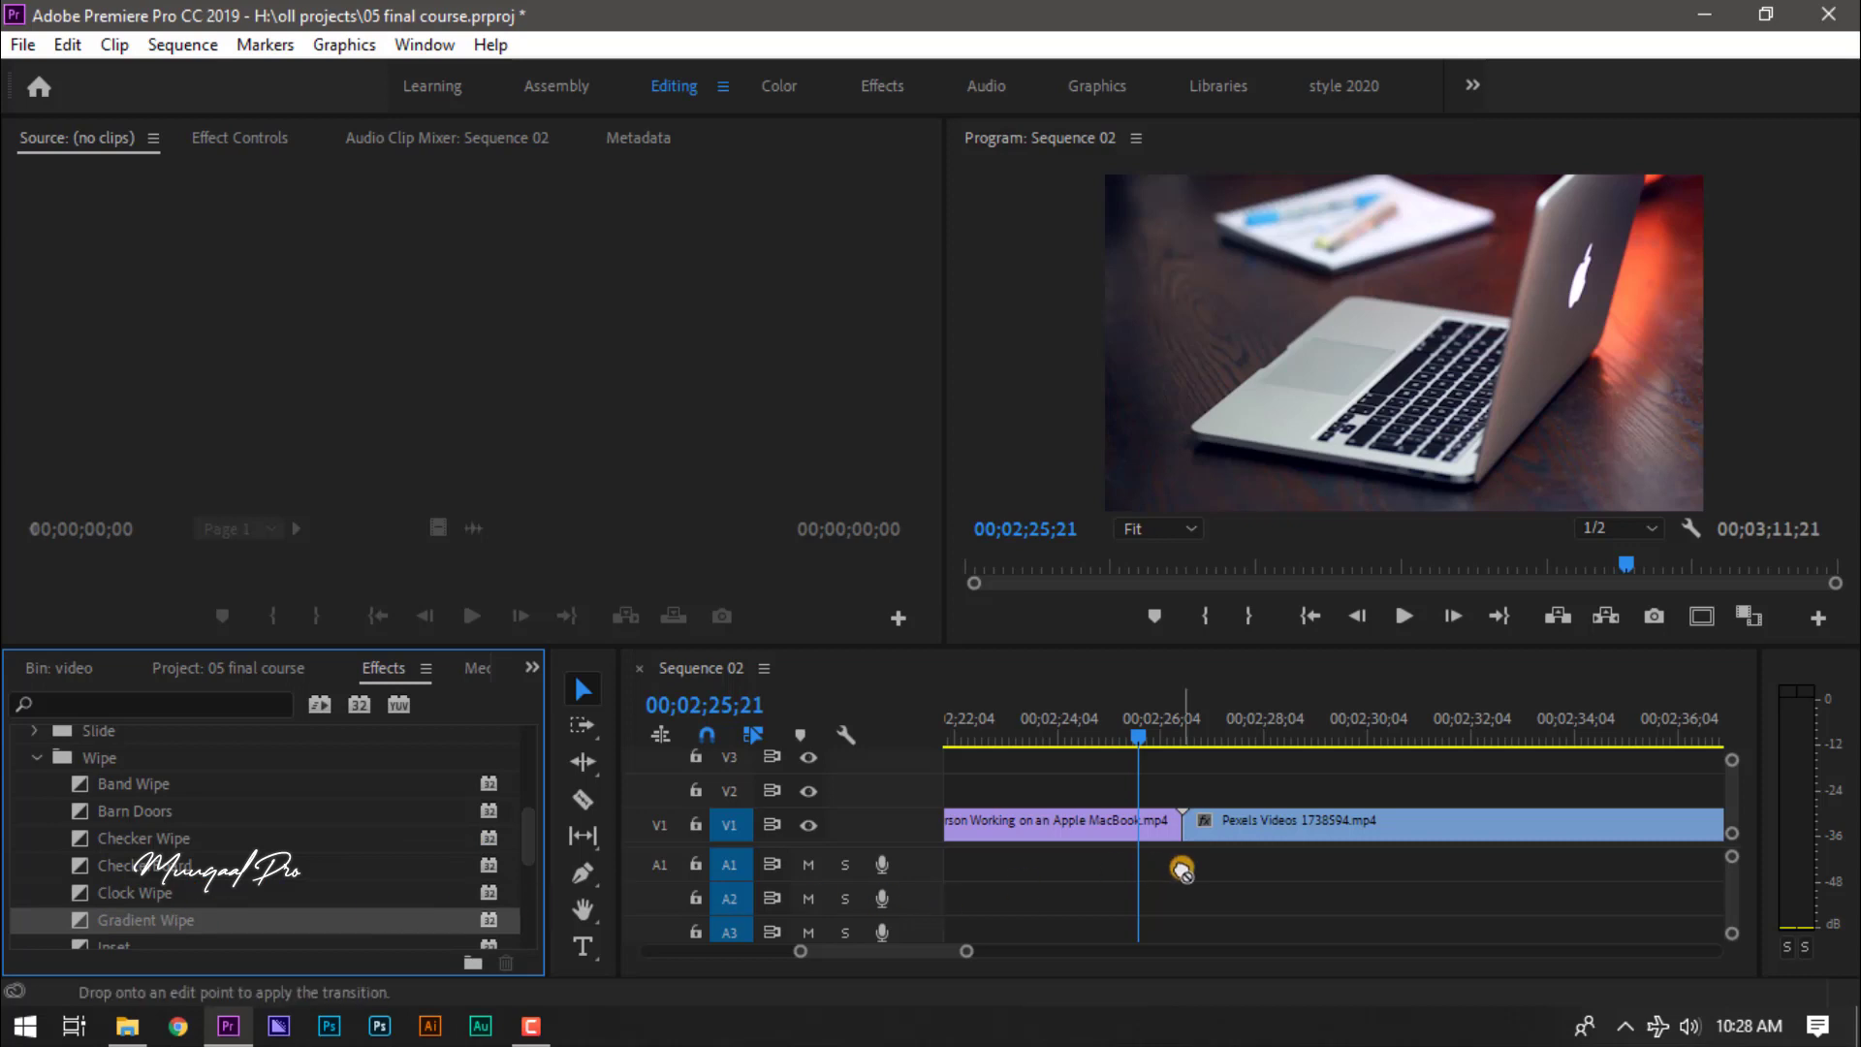
{"action": "left_click_drag", "start_coordinate": [1180, 867], "coordinate": [1182, 836]}
{"action": "left_click", "coordinate": [1105, 543]}
{"action": "key", "text": "space"}
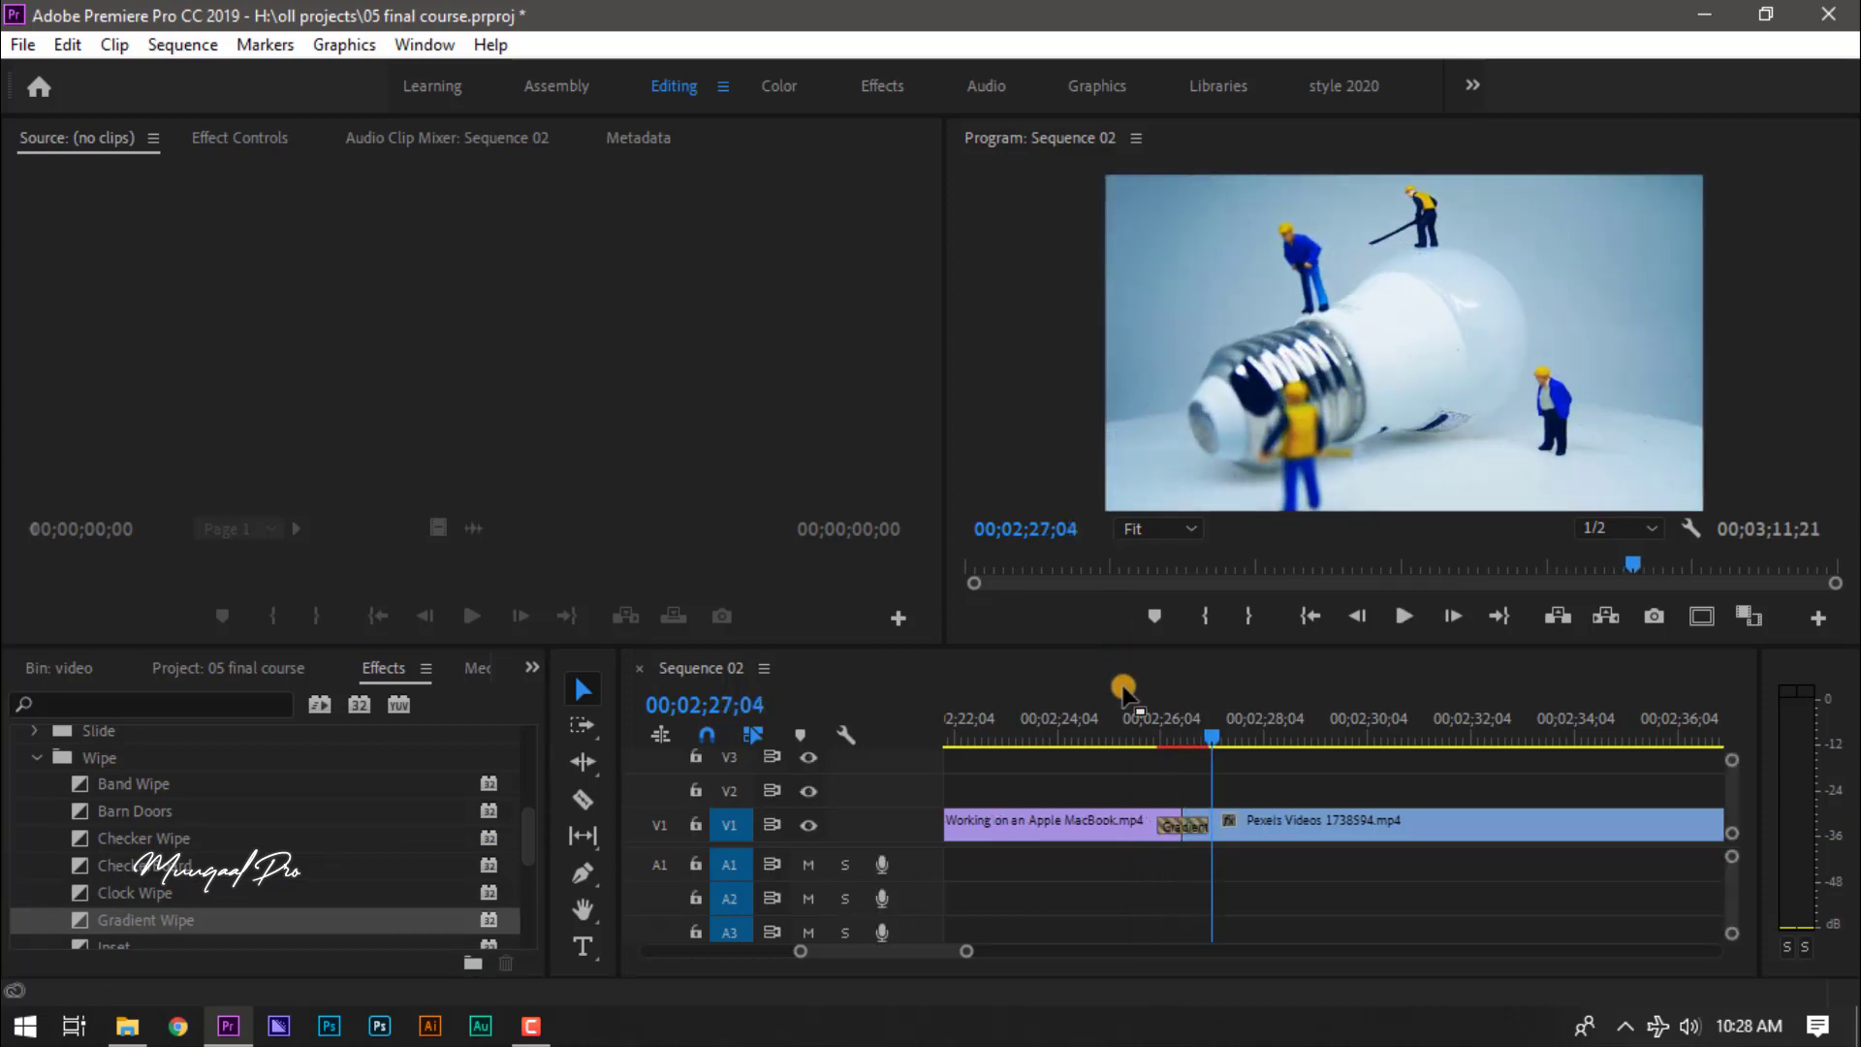
{"action": "left_click", "coordinate": [1127, 723]}
{"action": "key", "text": "space"}
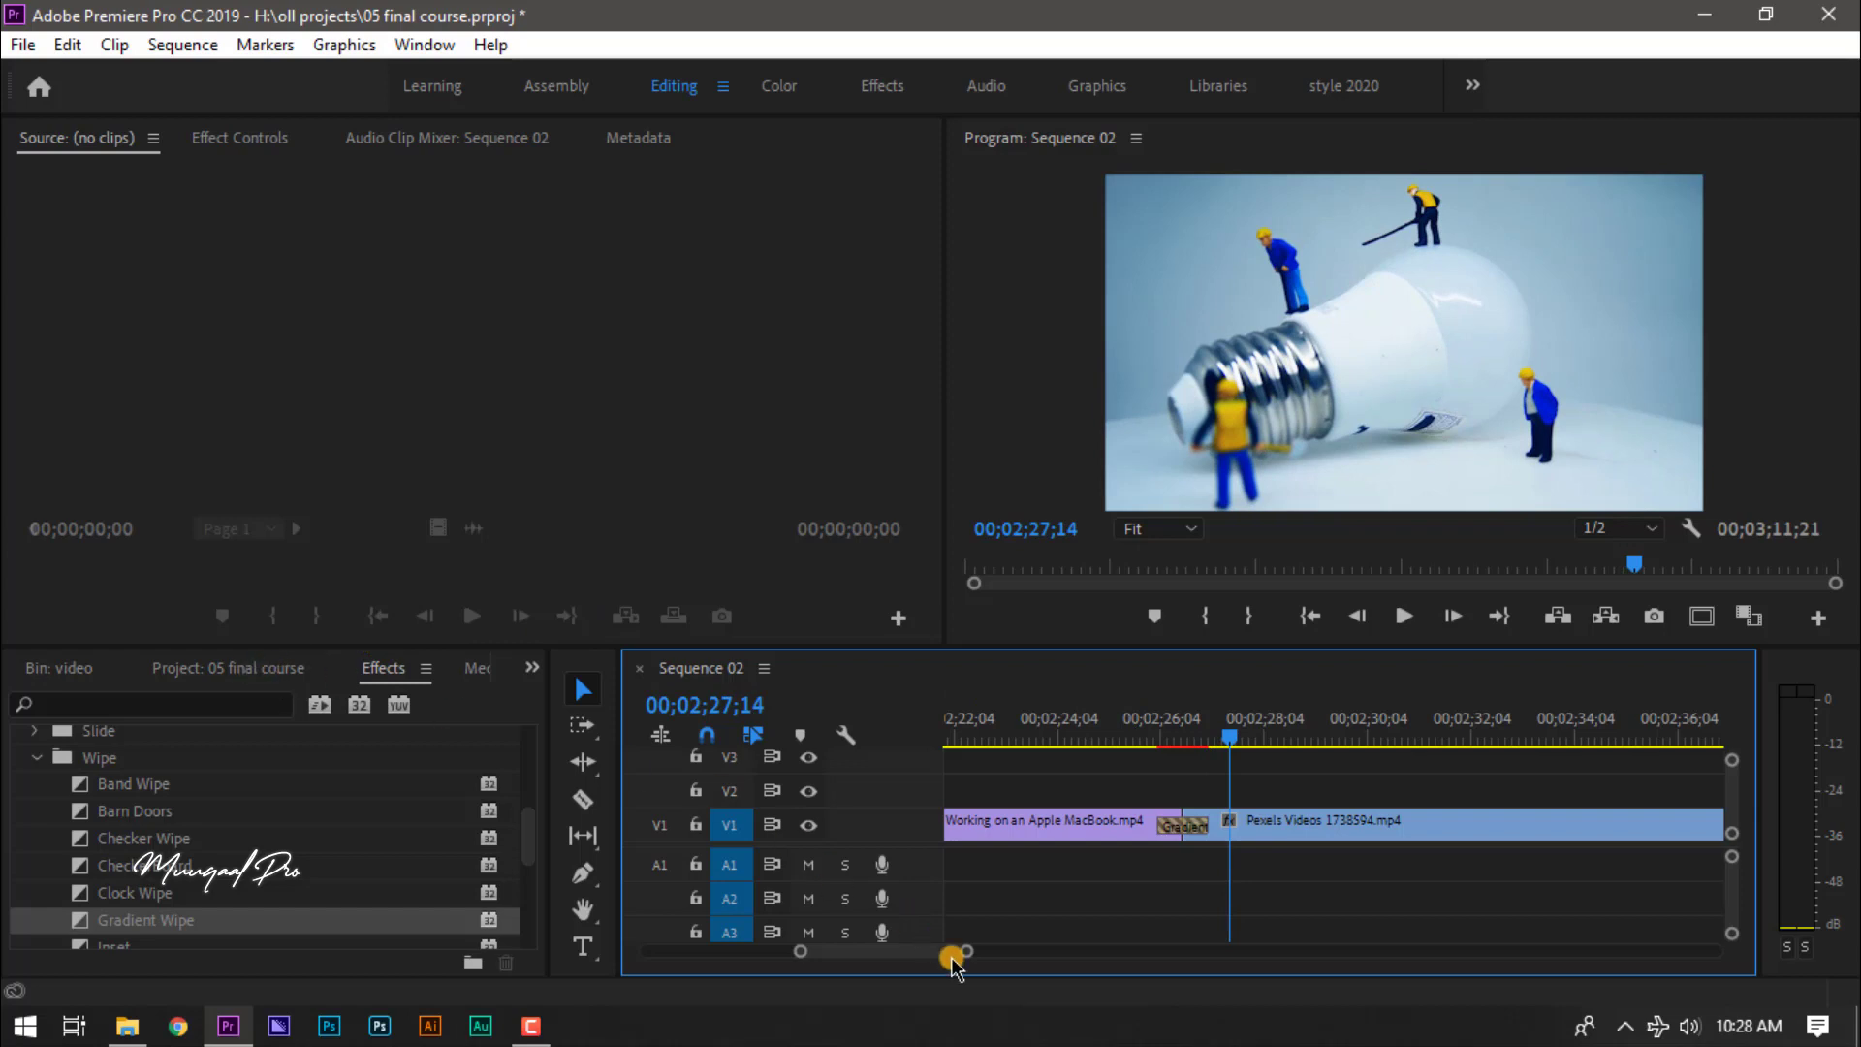
- Adjust the timeline zoom bar and scrub through the transition to check it
{"action": "left_click_drag", "start_coordinate": [795, 951], "coordinate": [814, 950]}
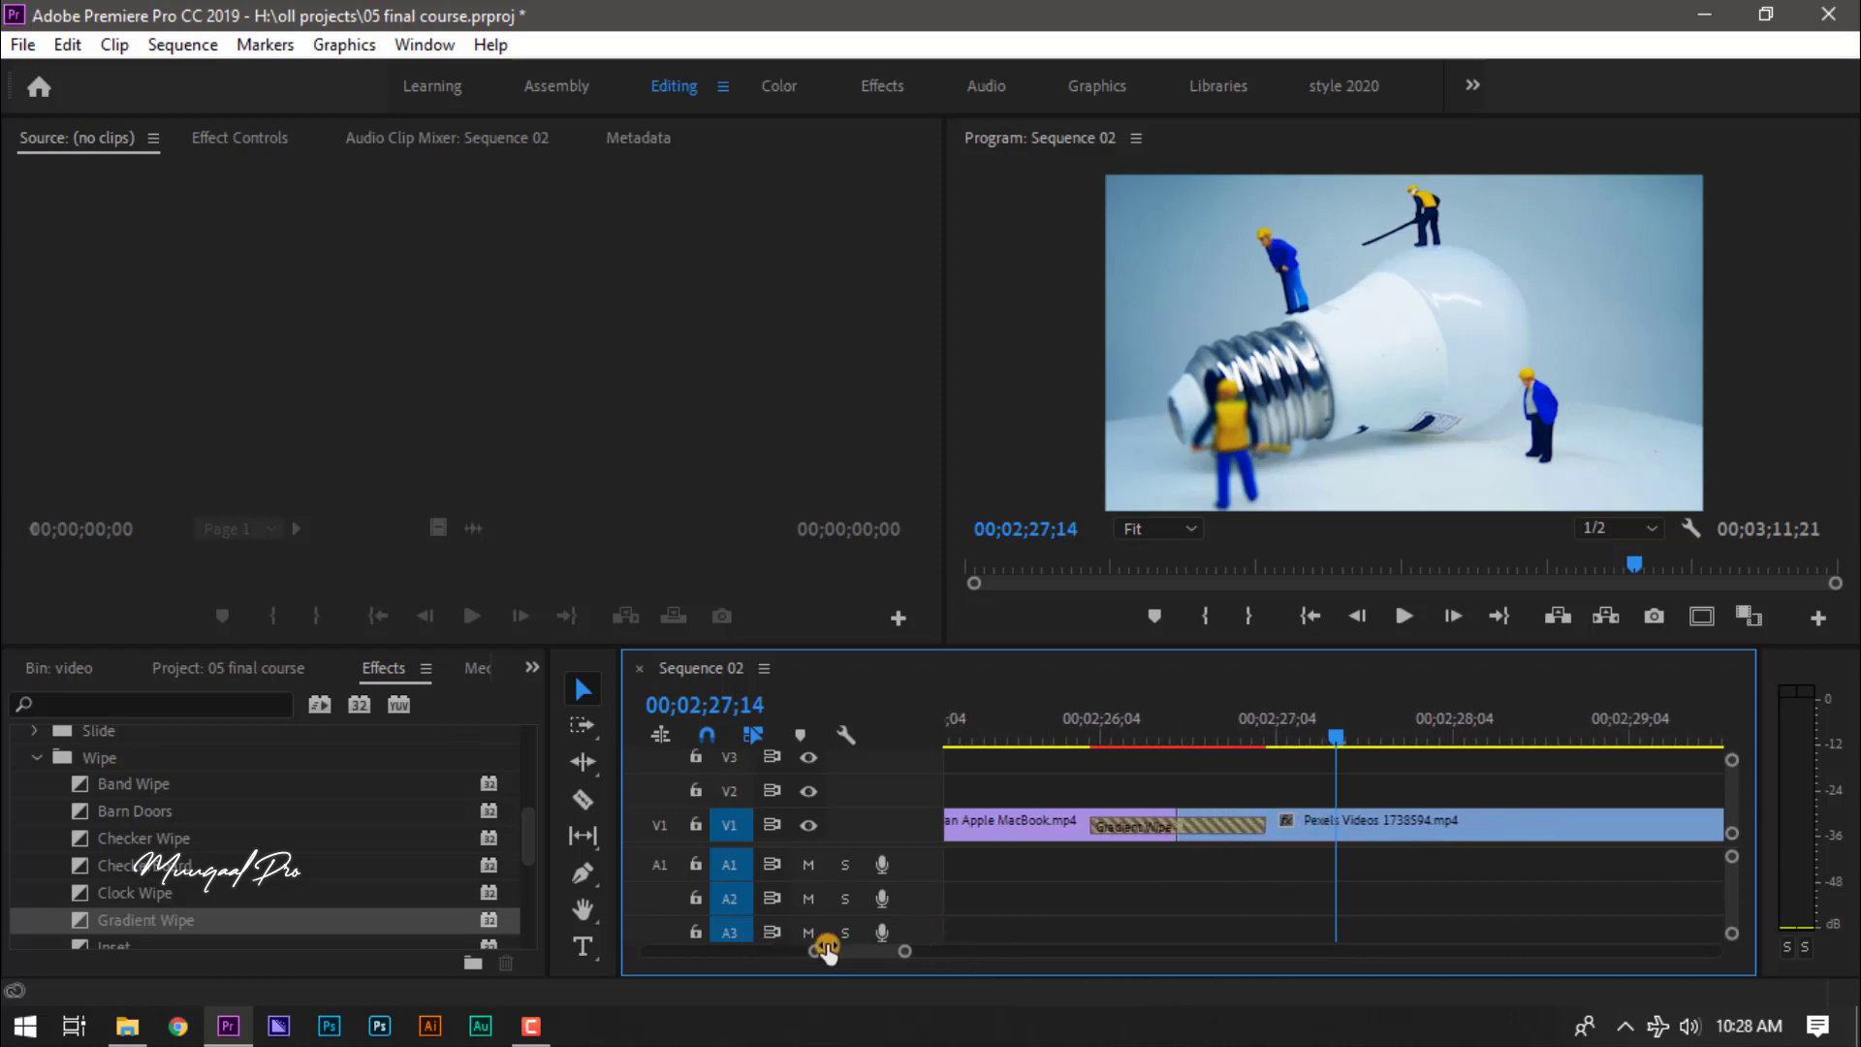
{"action": "left_click_drag", "start_coordinate": [814, 950], "coordinate": [689, 950]}
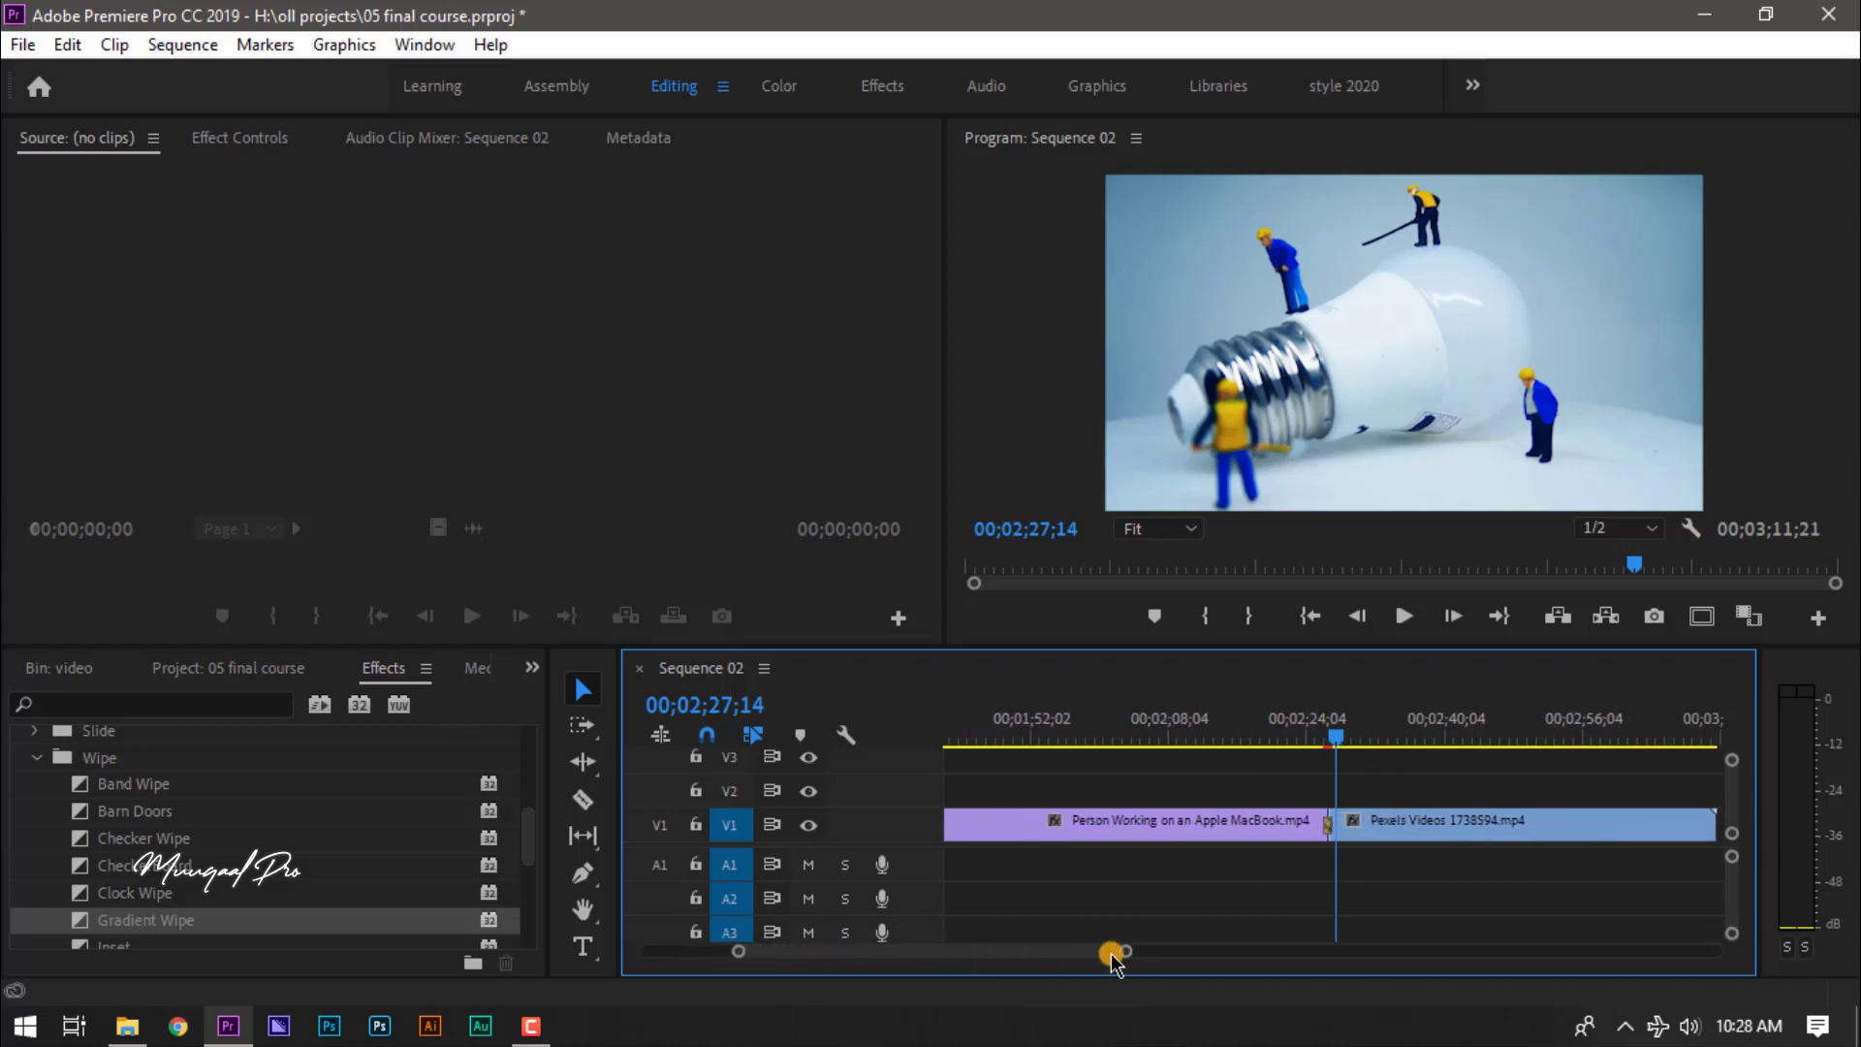
{"action": "left_click_drag", "start_coordinate": [1132, 954], "coordinate": [1146, 951]}
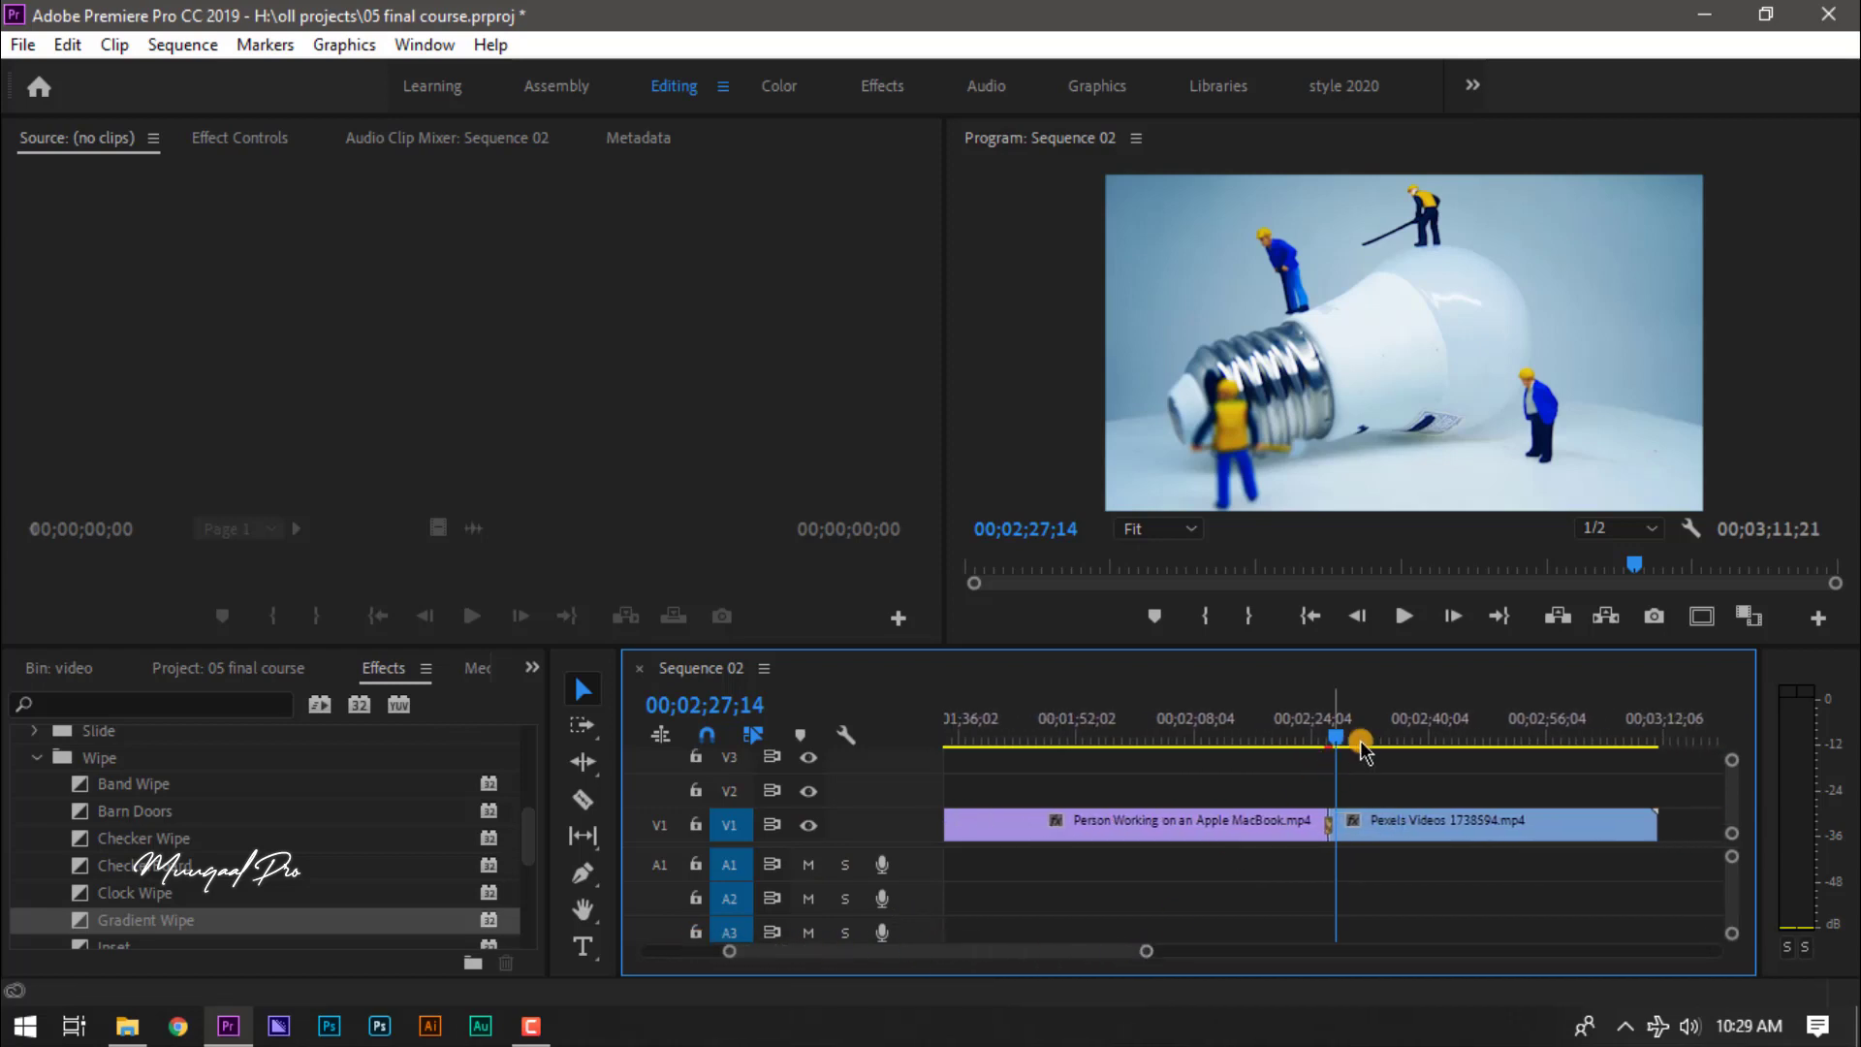
{"action": "left_click_drag", "start_coordinate": [1337, 743], "coordinate": [810, 810]}
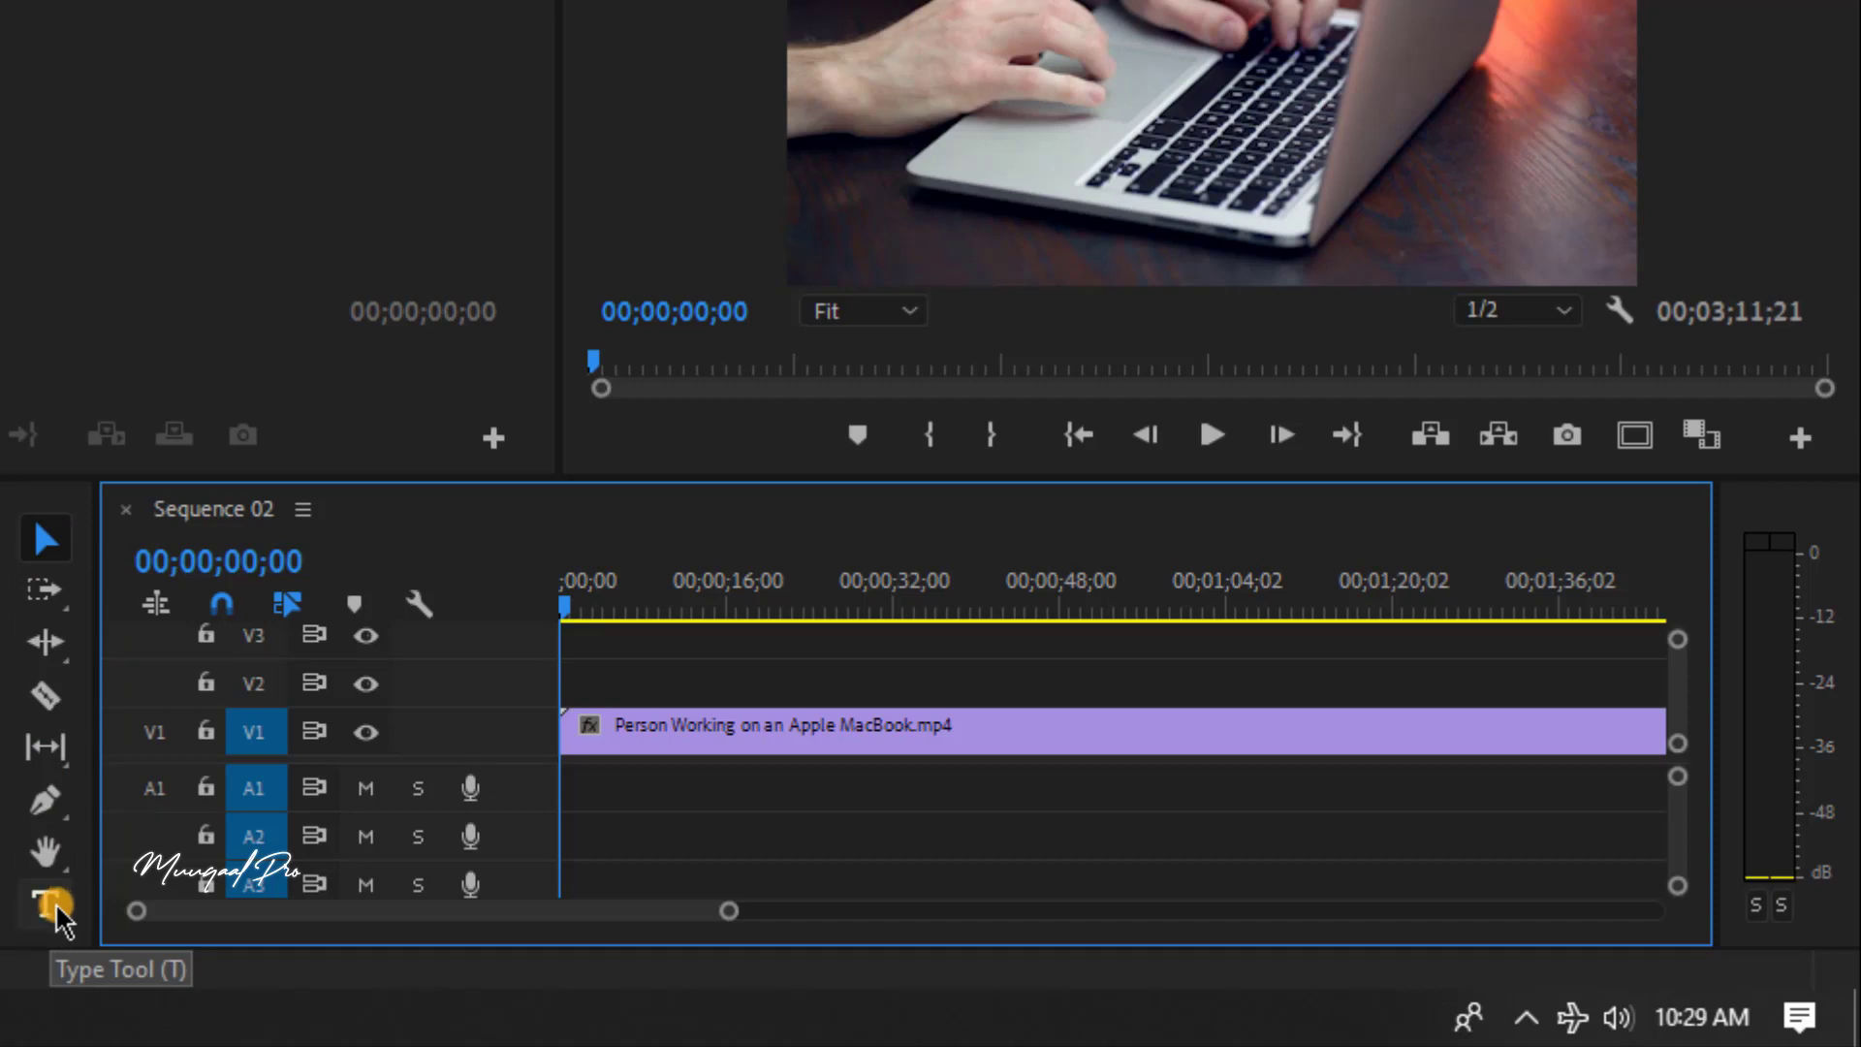
- Draw a text box over the laptop keyboard with the Type Tool and type 'MUUQAAL PRO'
{"action": "left_click", "coordinate": [56, 902]}
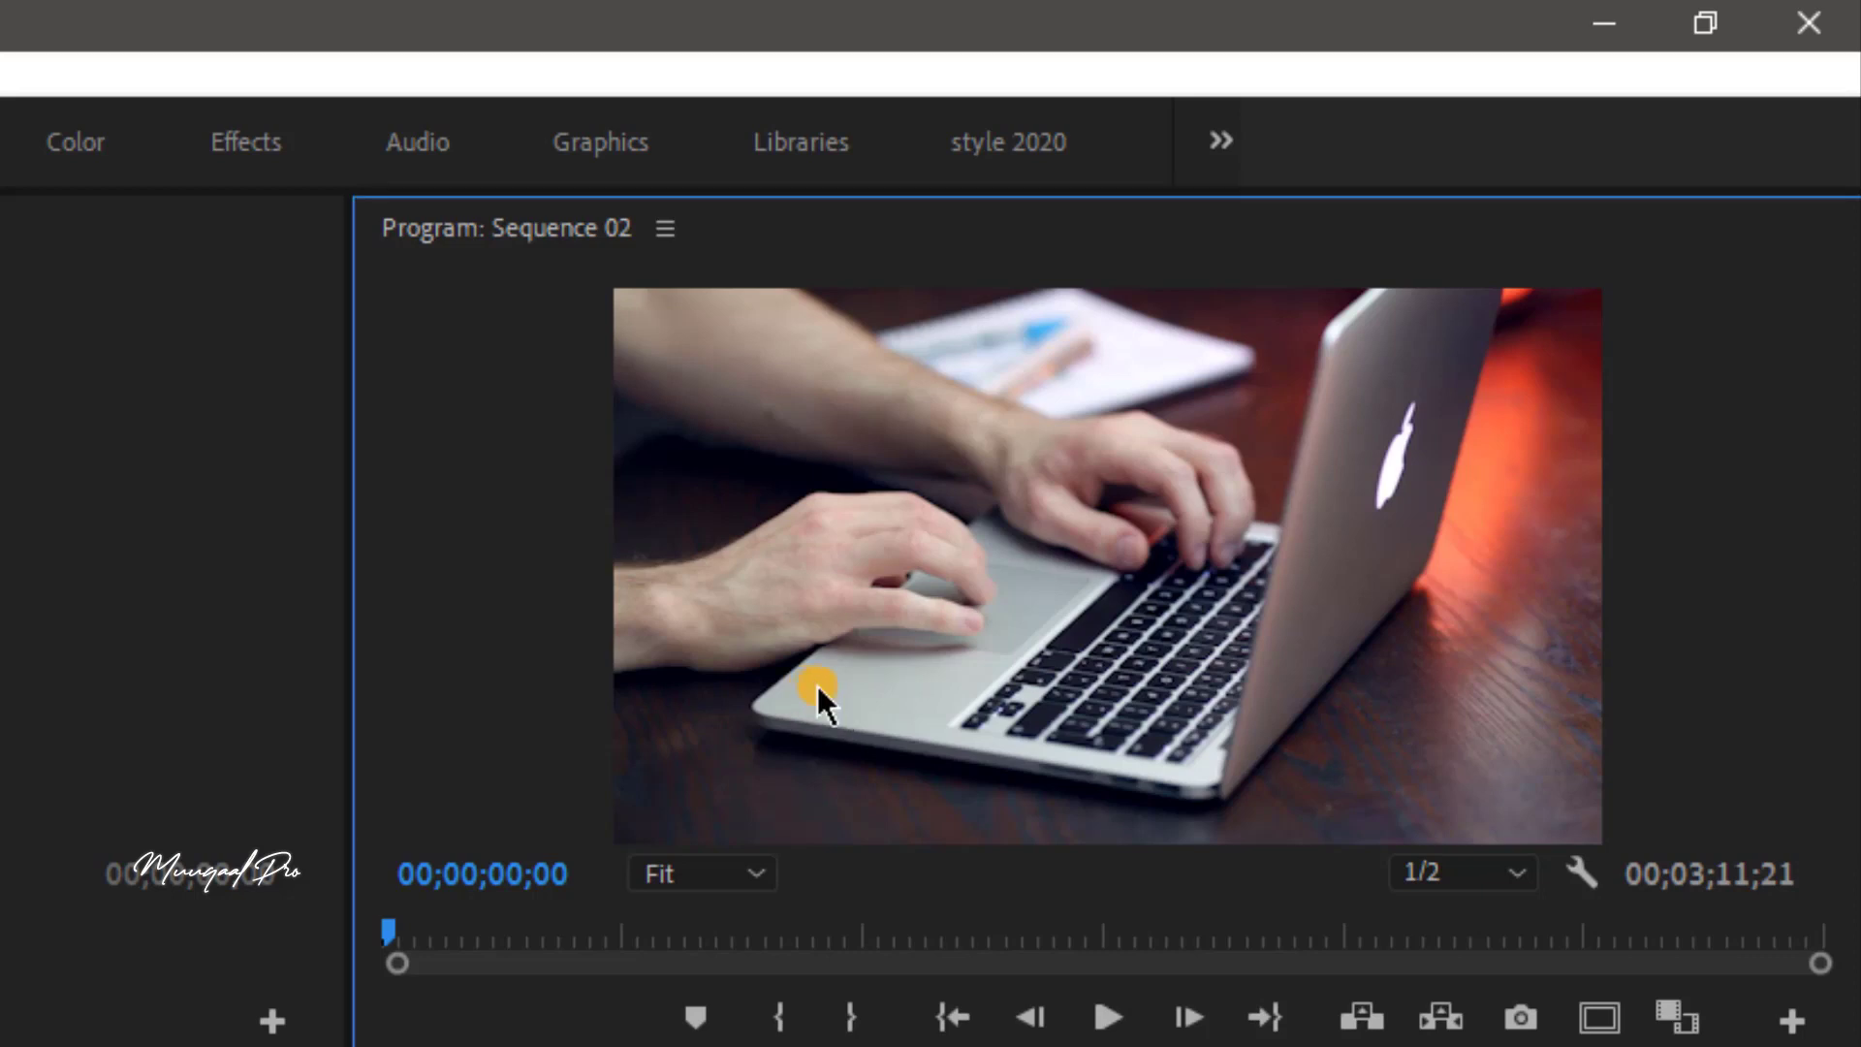
{"action": "mouse_move", "coordinate": [805, 684]}
{"action": "left_mouse_down"}
{"action": "mouse_move", "coordinate": [968, 741]}
{"action": "mouse_move", "coordinate": [1367, 770]}
{"action": "left_mouse_up"}
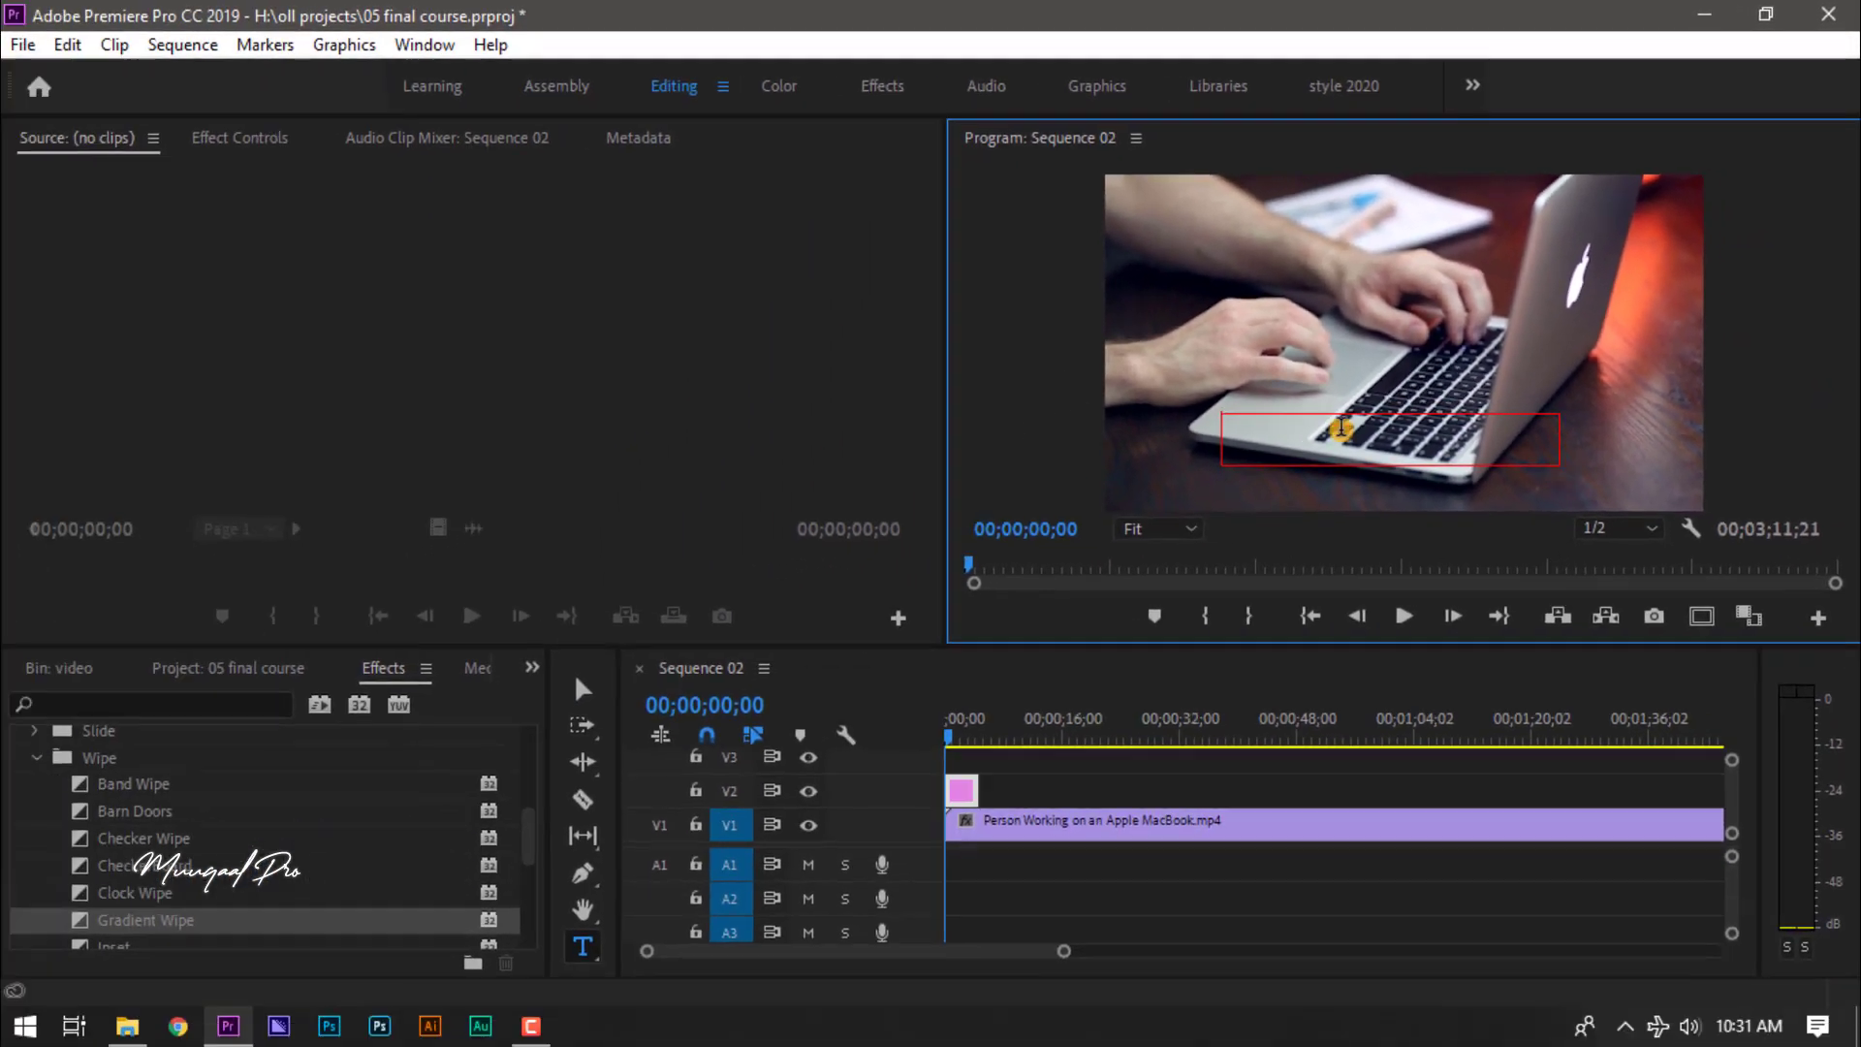
{"action": "type", "text": "M"}
{"action": "type", "text": "UUQA"}
{"action": "type", "text": "AL P"}
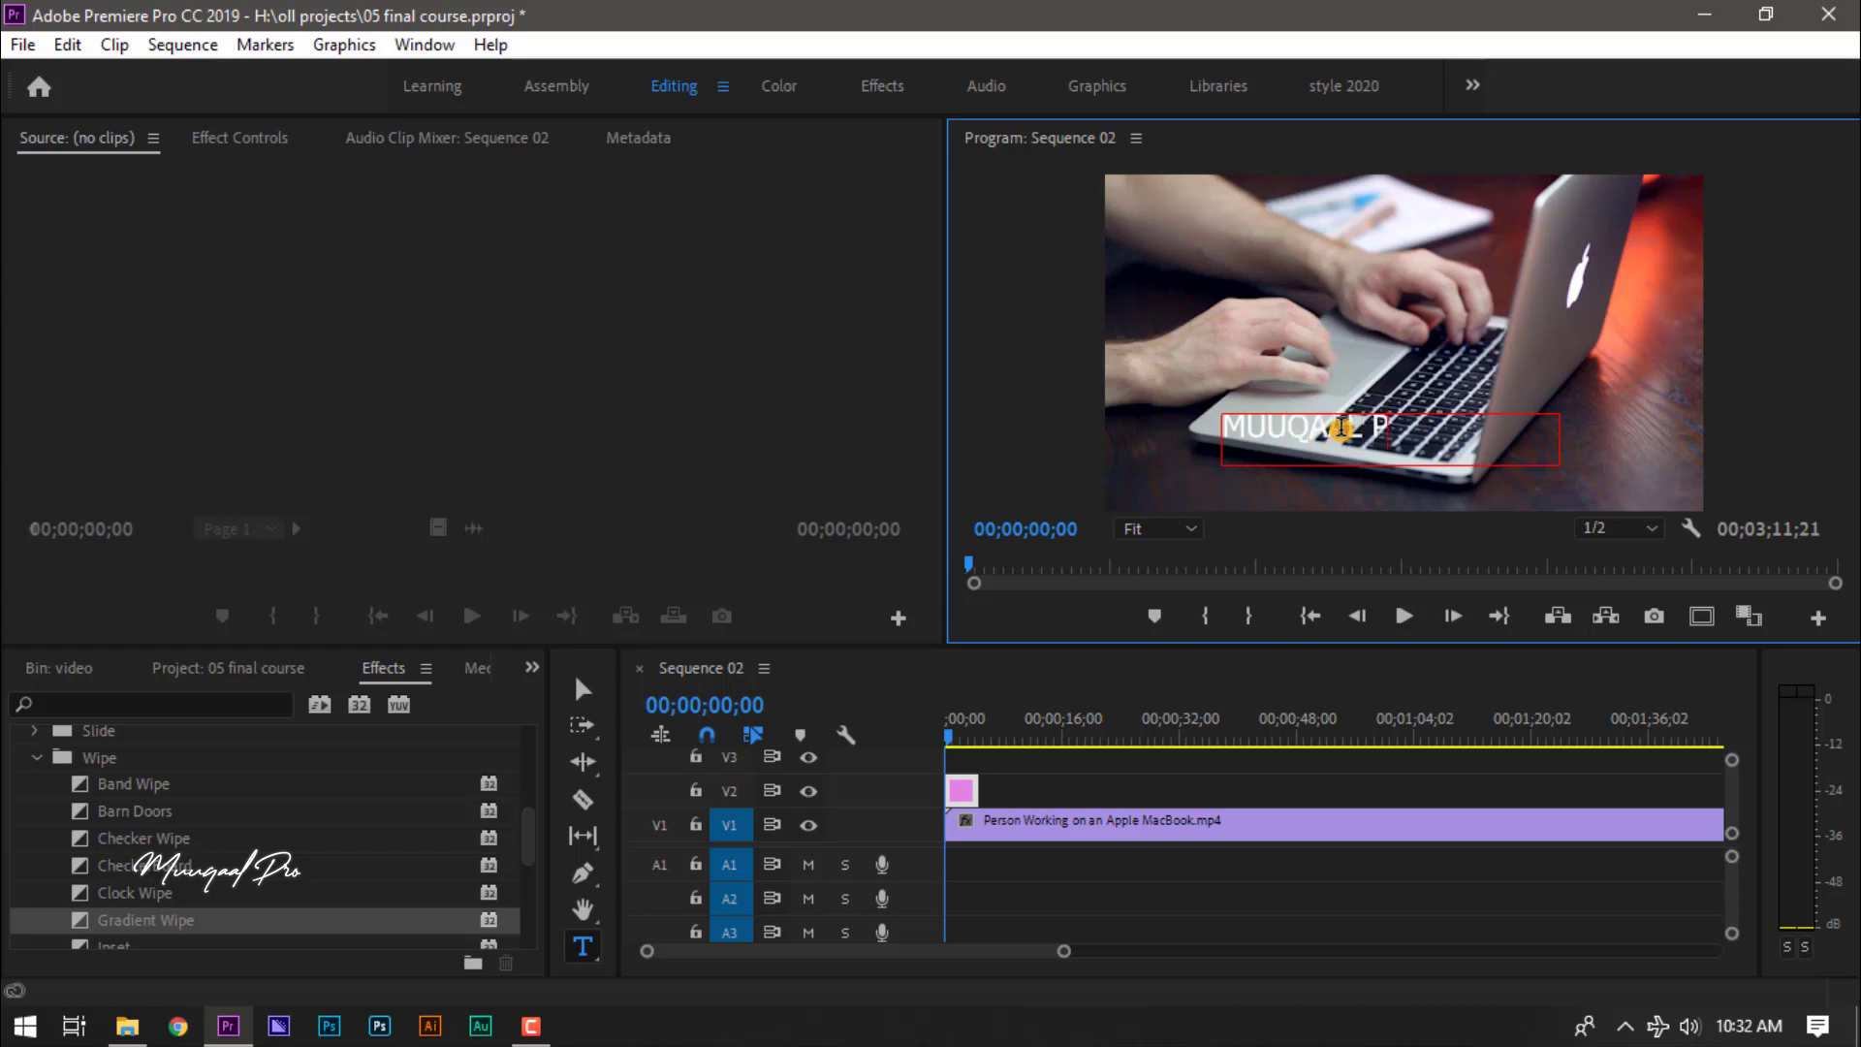
{"action": "type", "text": "RO"}
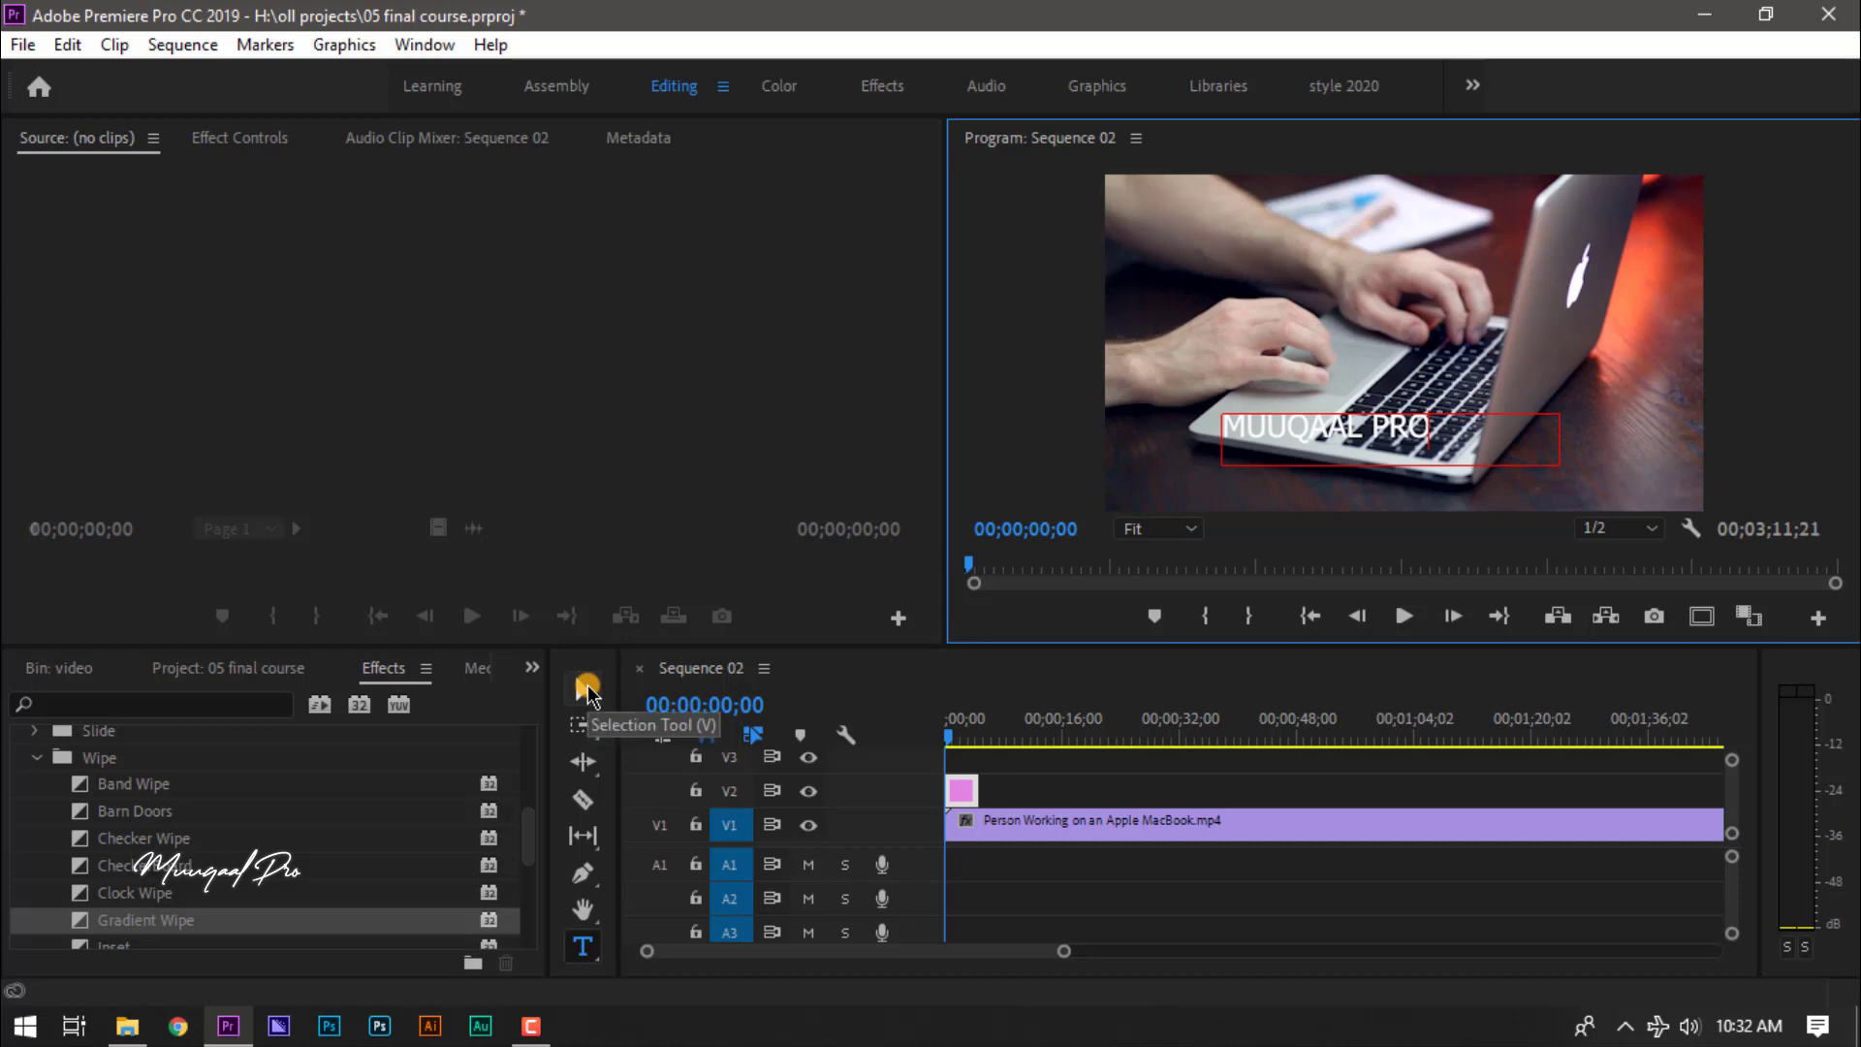
- With the Selection Tool, drag the MUUQAAL PRO title toward the lower-left of the frame
{"action": "left_click", "coordinate": [587, 686]}
{"action": "left_click", "coordinate": [1285, 436]}
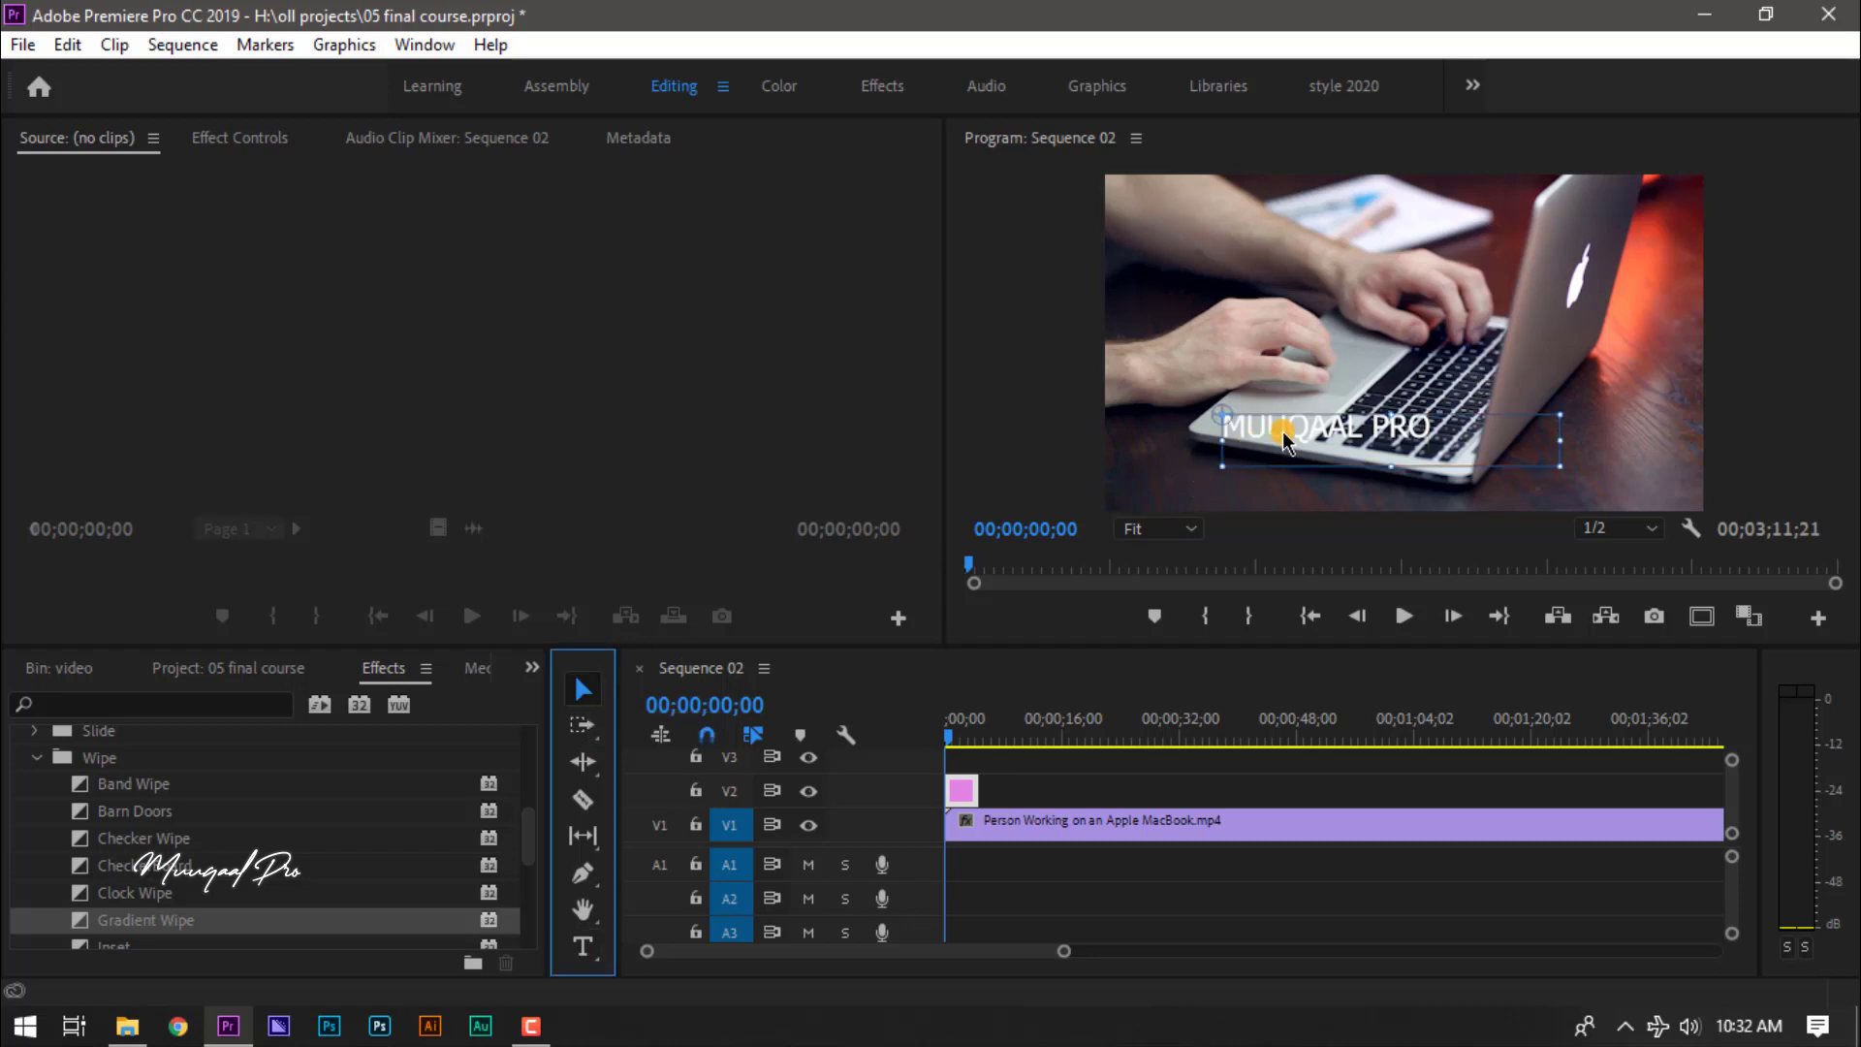
{"action": "mouse_move", "coordinate": [1284, 436]}
{"action": "left_mouse_down"}
{"action": "mouse_move", "coordinate": [1241, 492]}
{"action": "mouse_move", "coordinate": [1187, 493]}
{"action": "mouse_move", "coordinate": [1194, 223]}
{"action": "mouse_move", "coordinate": [1191, 495]}
{"action": "left_mouse_up"}
- Move the V2 title clip about 21 seconds later, to start at 00;00;21;06
{"action": "left_click", "coordinate": [1072, 789]}
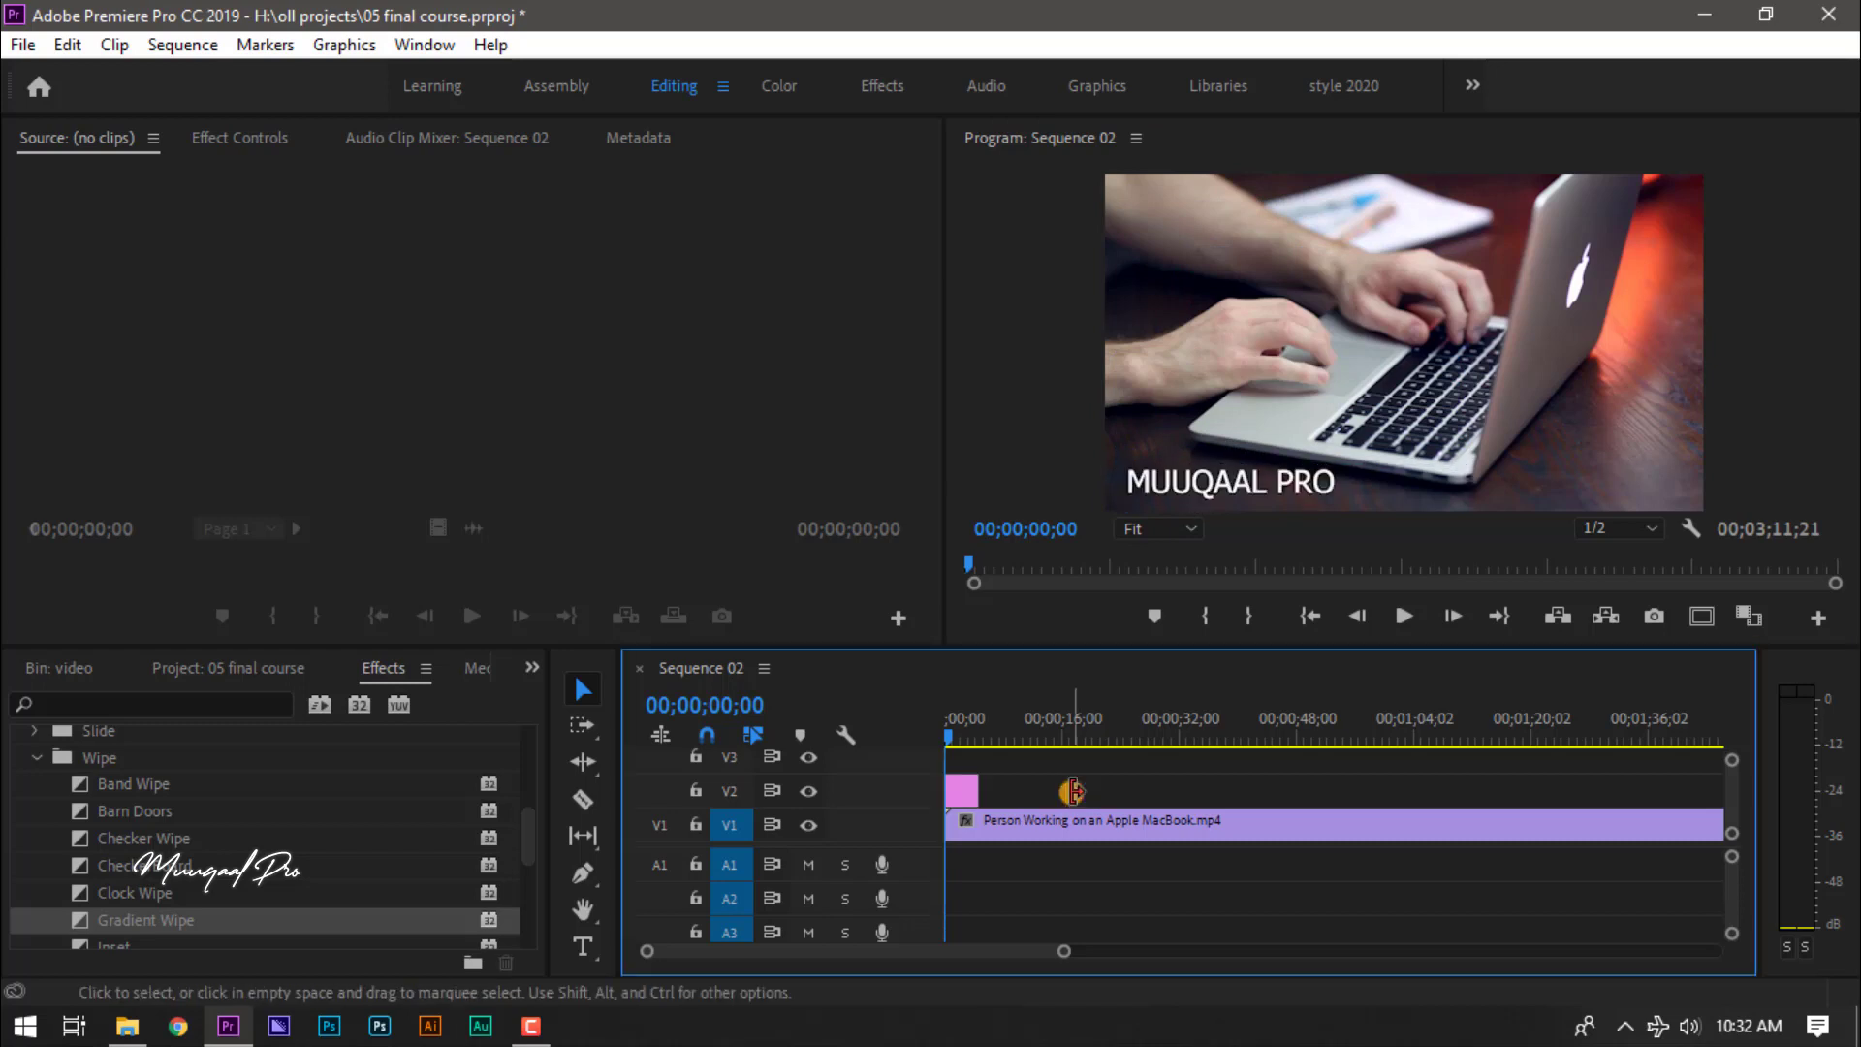
{"action": "left_click", "coordinate": [966, 793]}
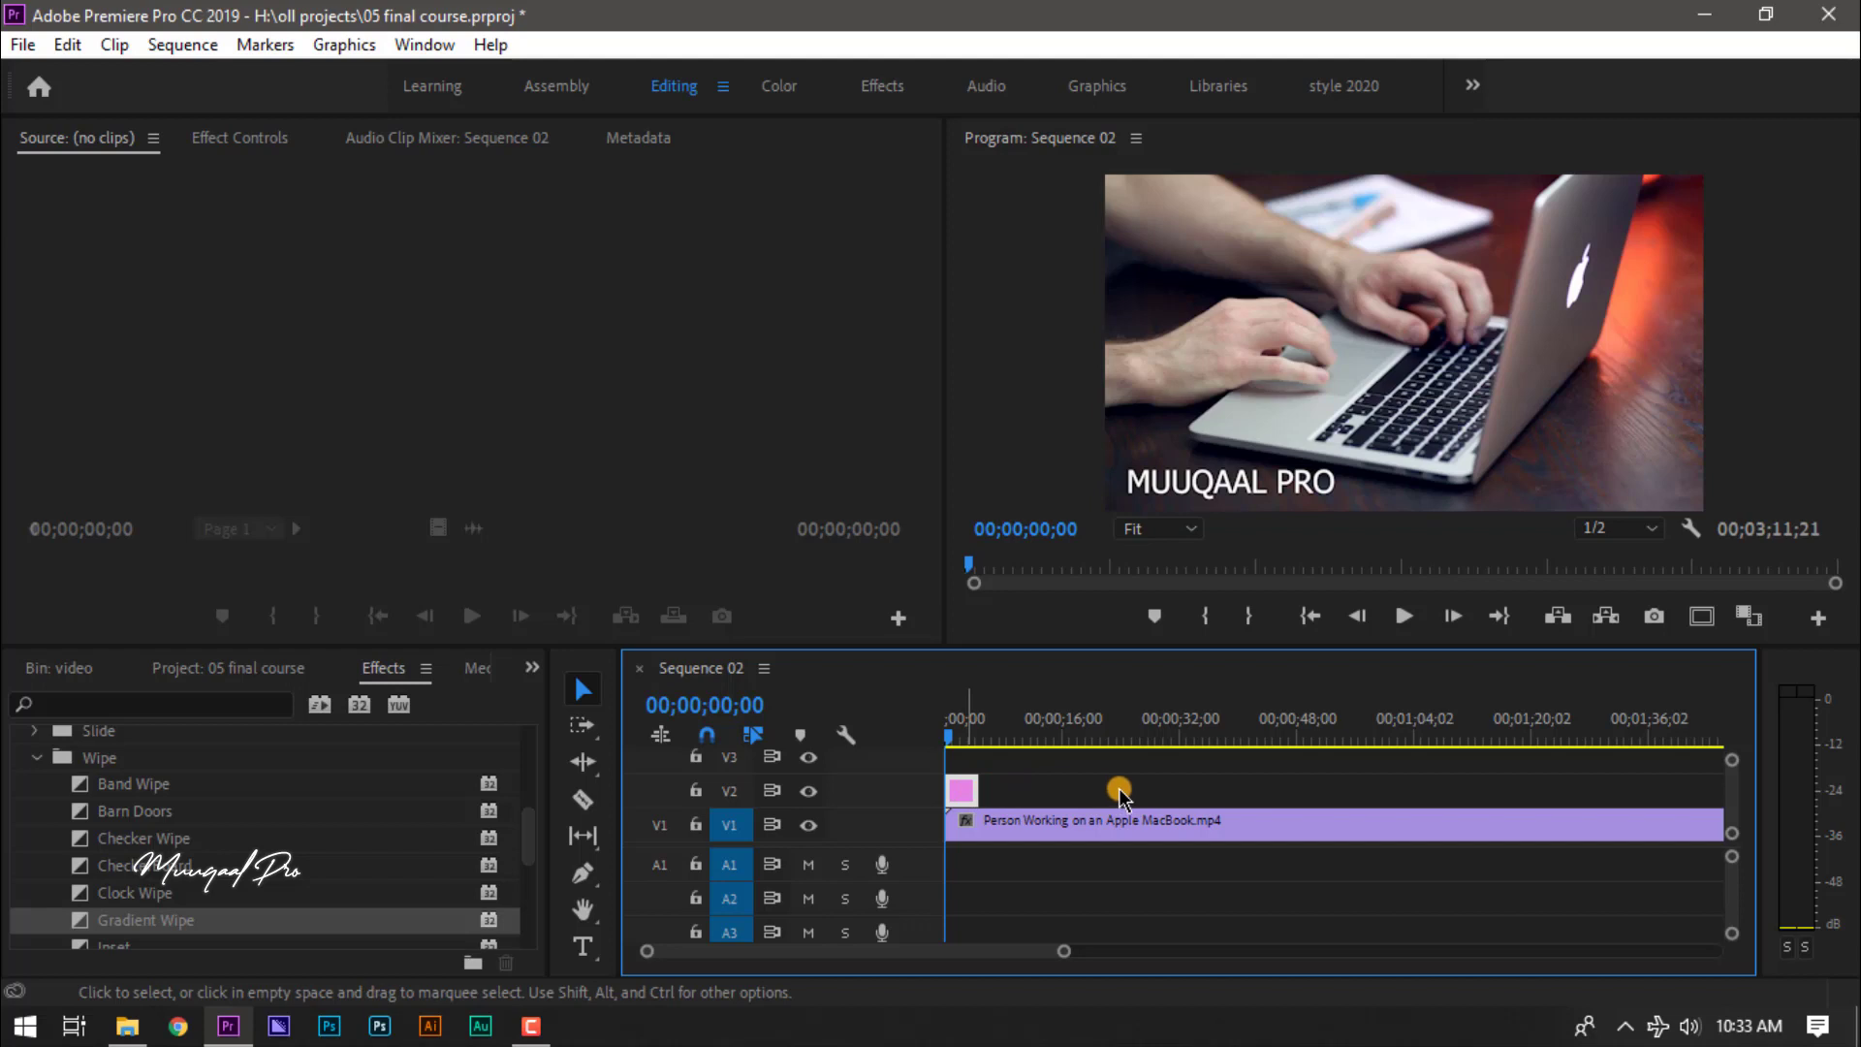
{"action": "left_click_drag", "start_coordinate": [1119, 795], "coordinate": [1333, 788]}
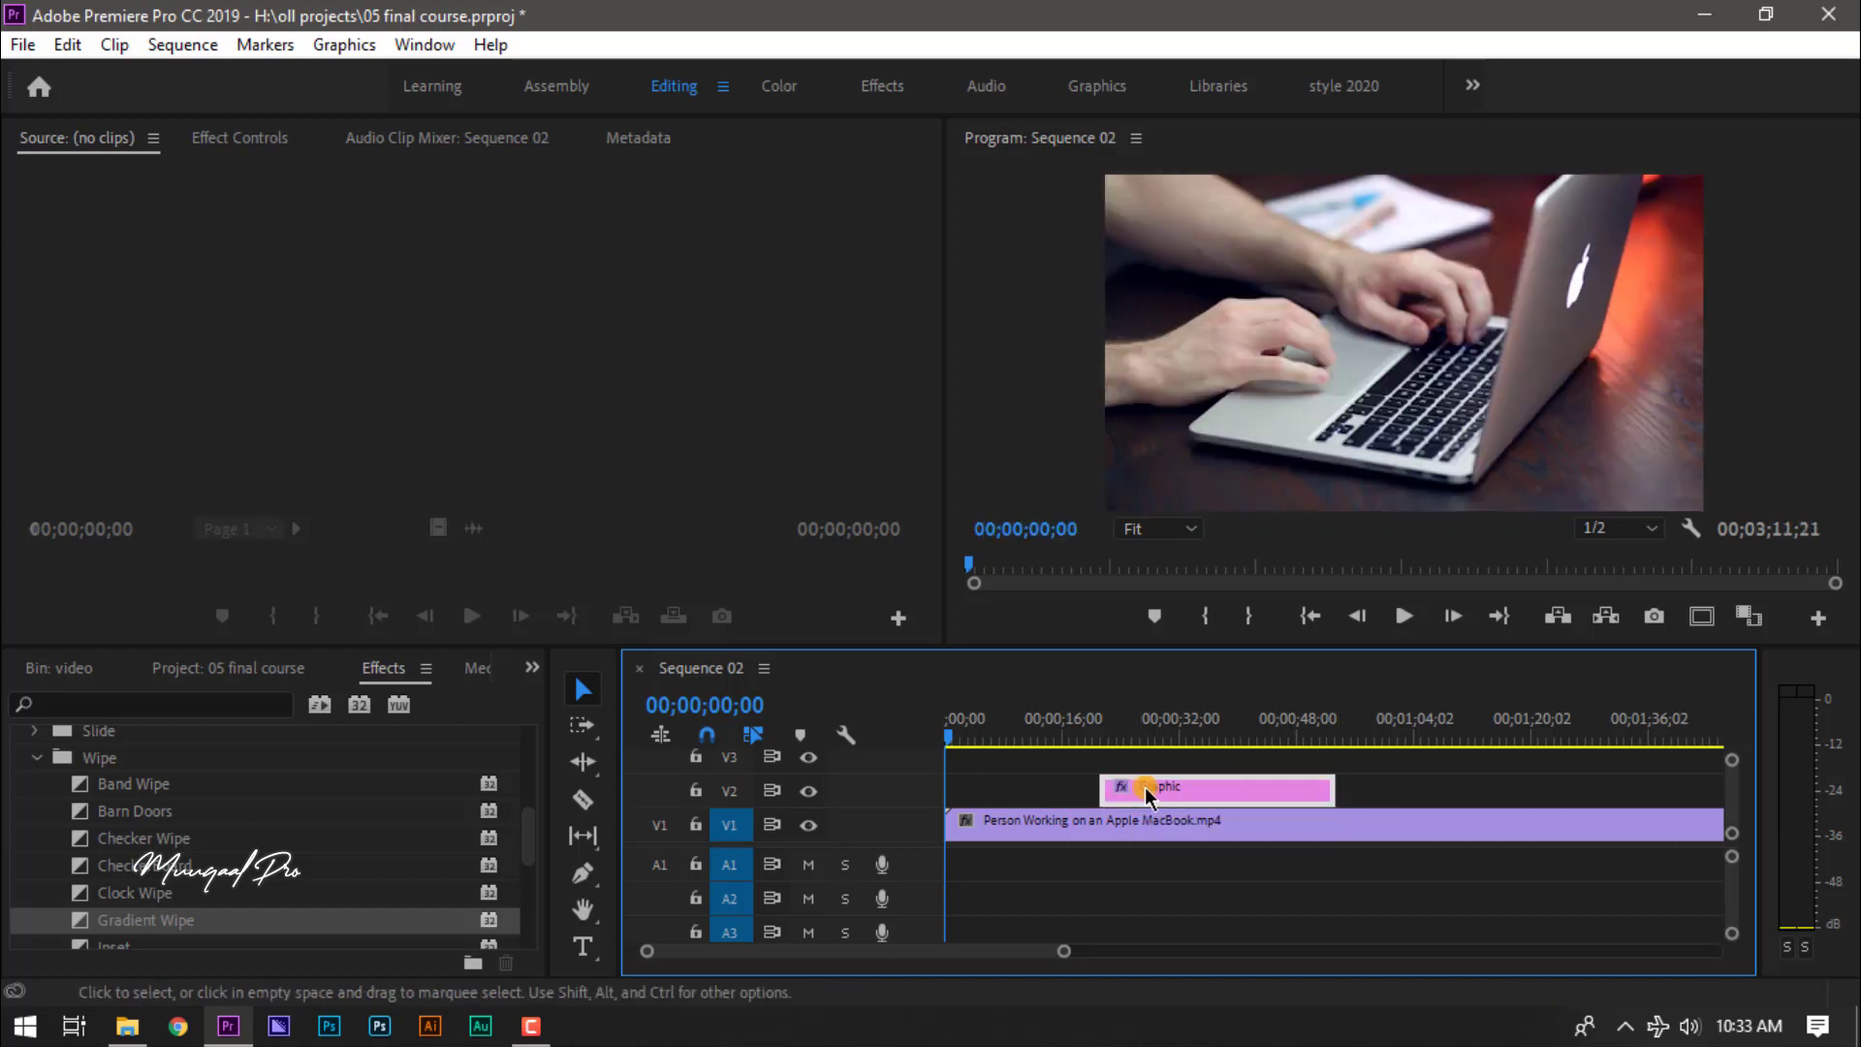
- Stretch the V2 title clip from 00;00;00;00 to the end of the Pexels clip
{"action": "left_click_drag", "start_coordinate": [1064, 790], "coordinate": [946, 790]}
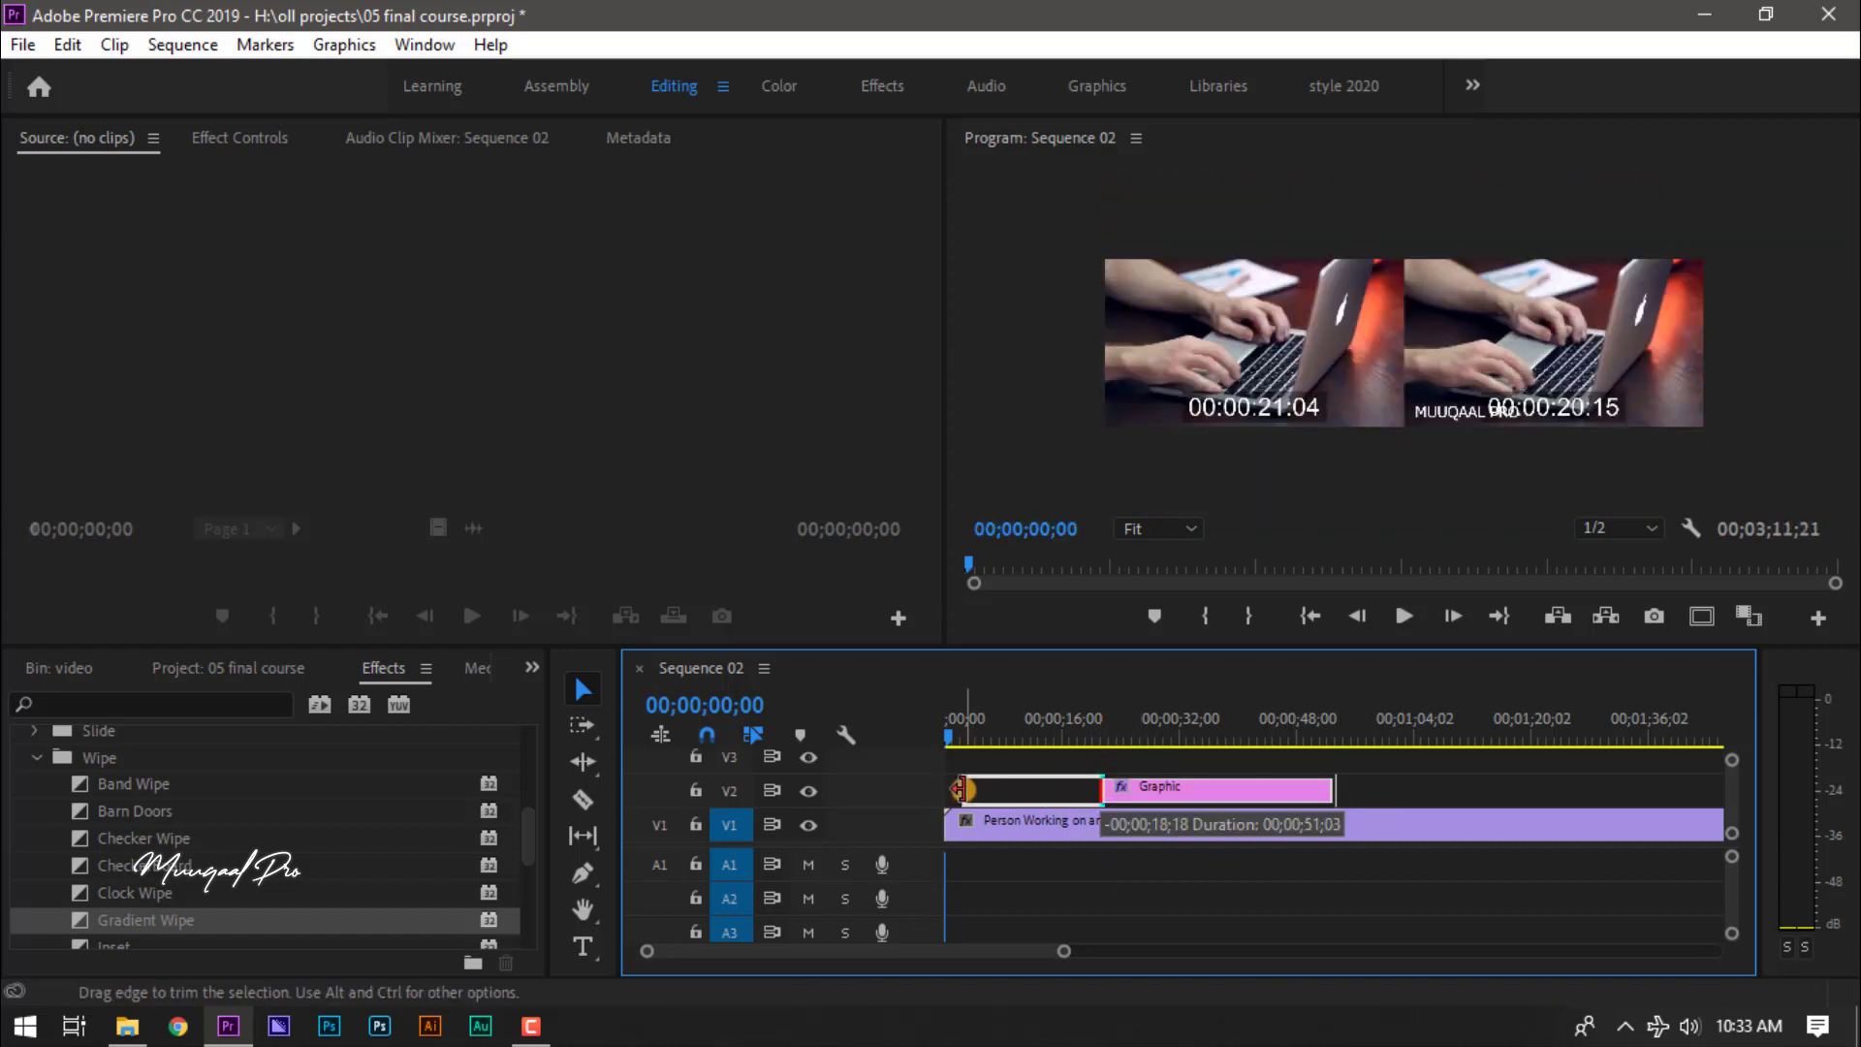
{"action": "left_click_drag", "start_coordinate": [1095, 795], "coordinate": [1106, 790]}
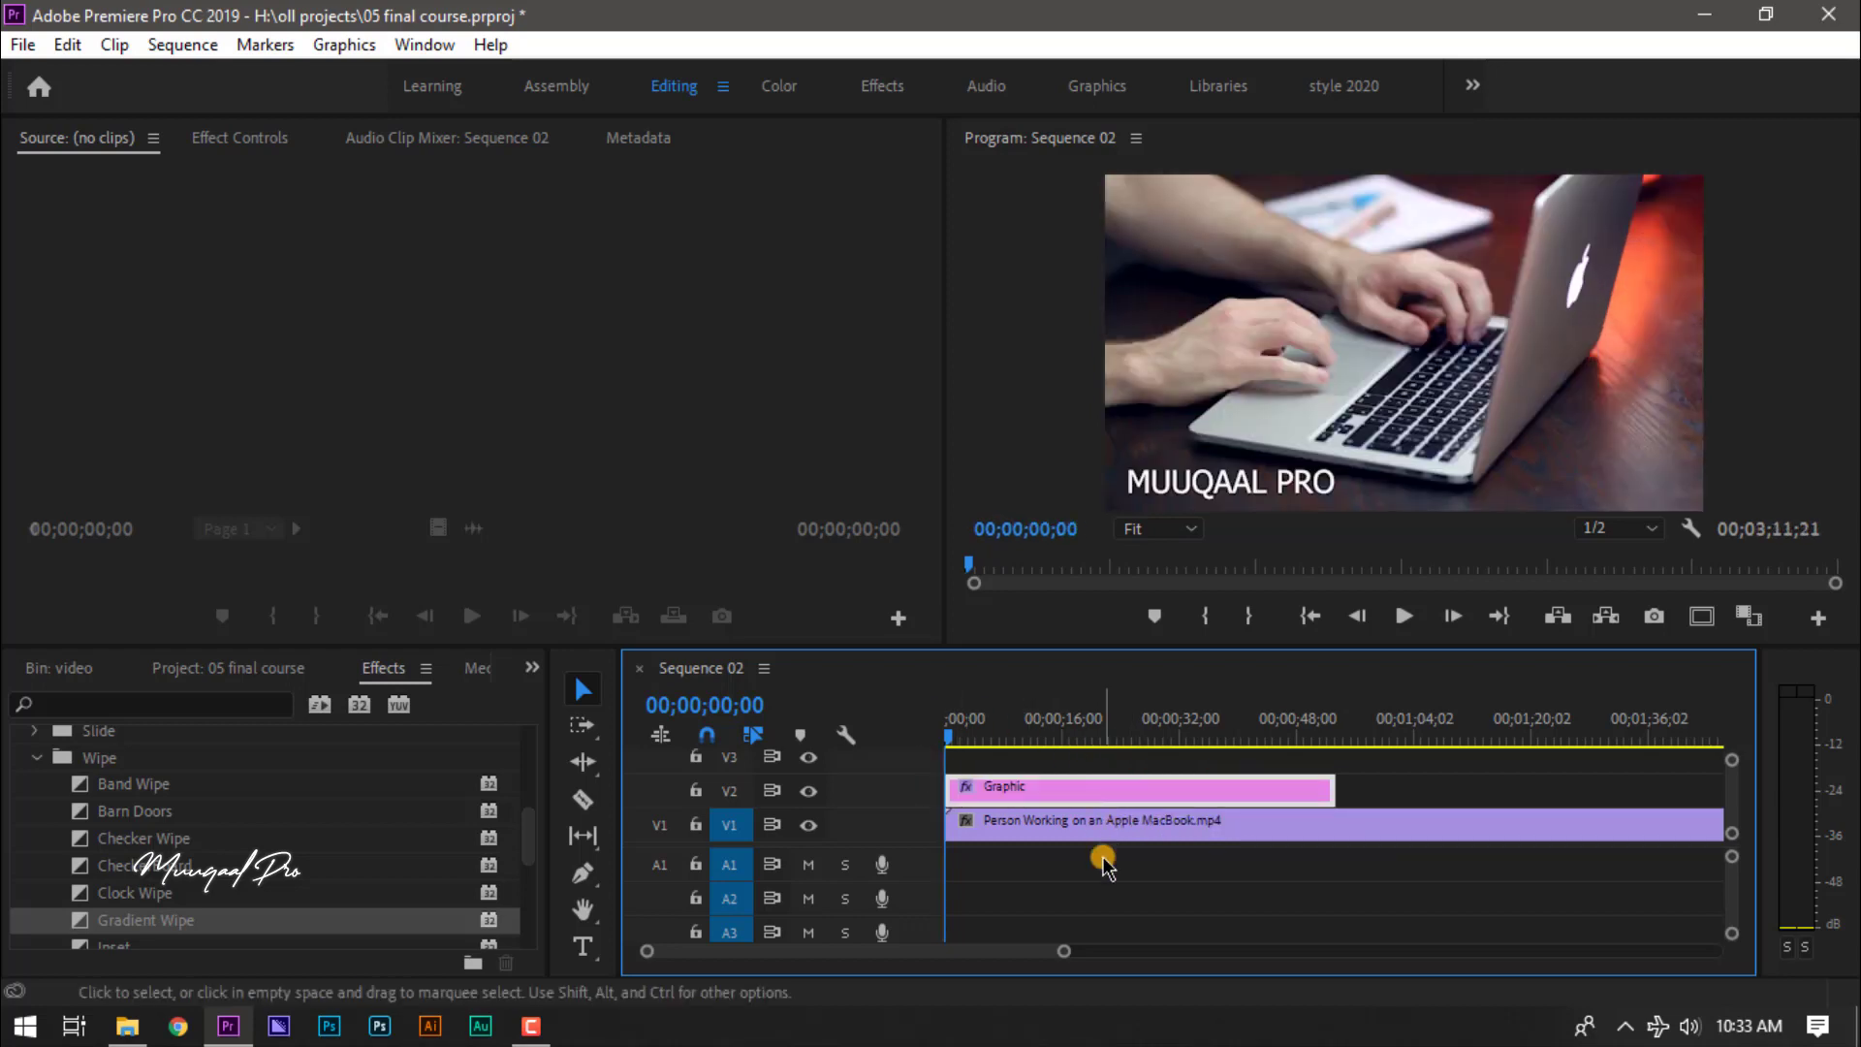
{"action": "left_click_drag", "start_coordinate": [1066, 957], "coordinate": [1263, 951]}
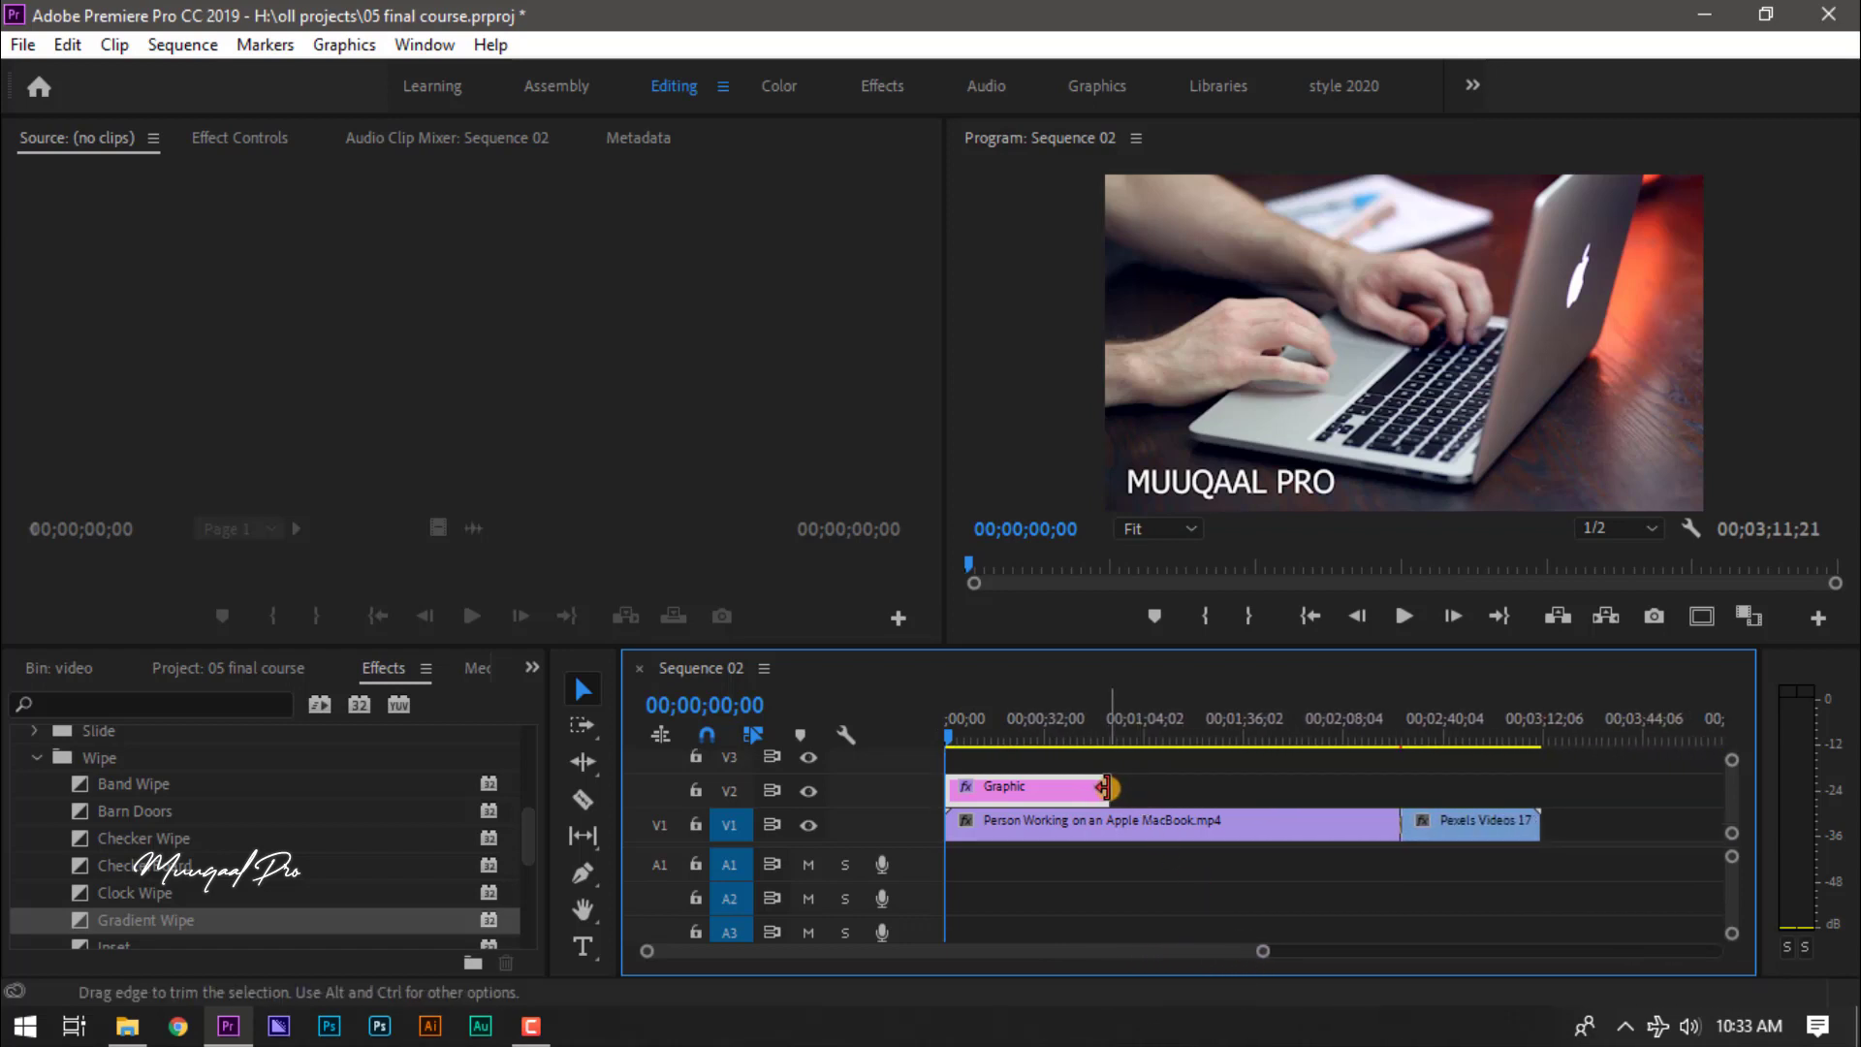
{"action": "mouse_move", "coordinate": [1108, 790]}
{"action": "left_mouse_down"}
{"action": "mouse_move", "coordinate": [1462, 832]}
{"action": "mouse_move", "coordinate": [1539, 820]}
{"action": "left_mouse_up"}
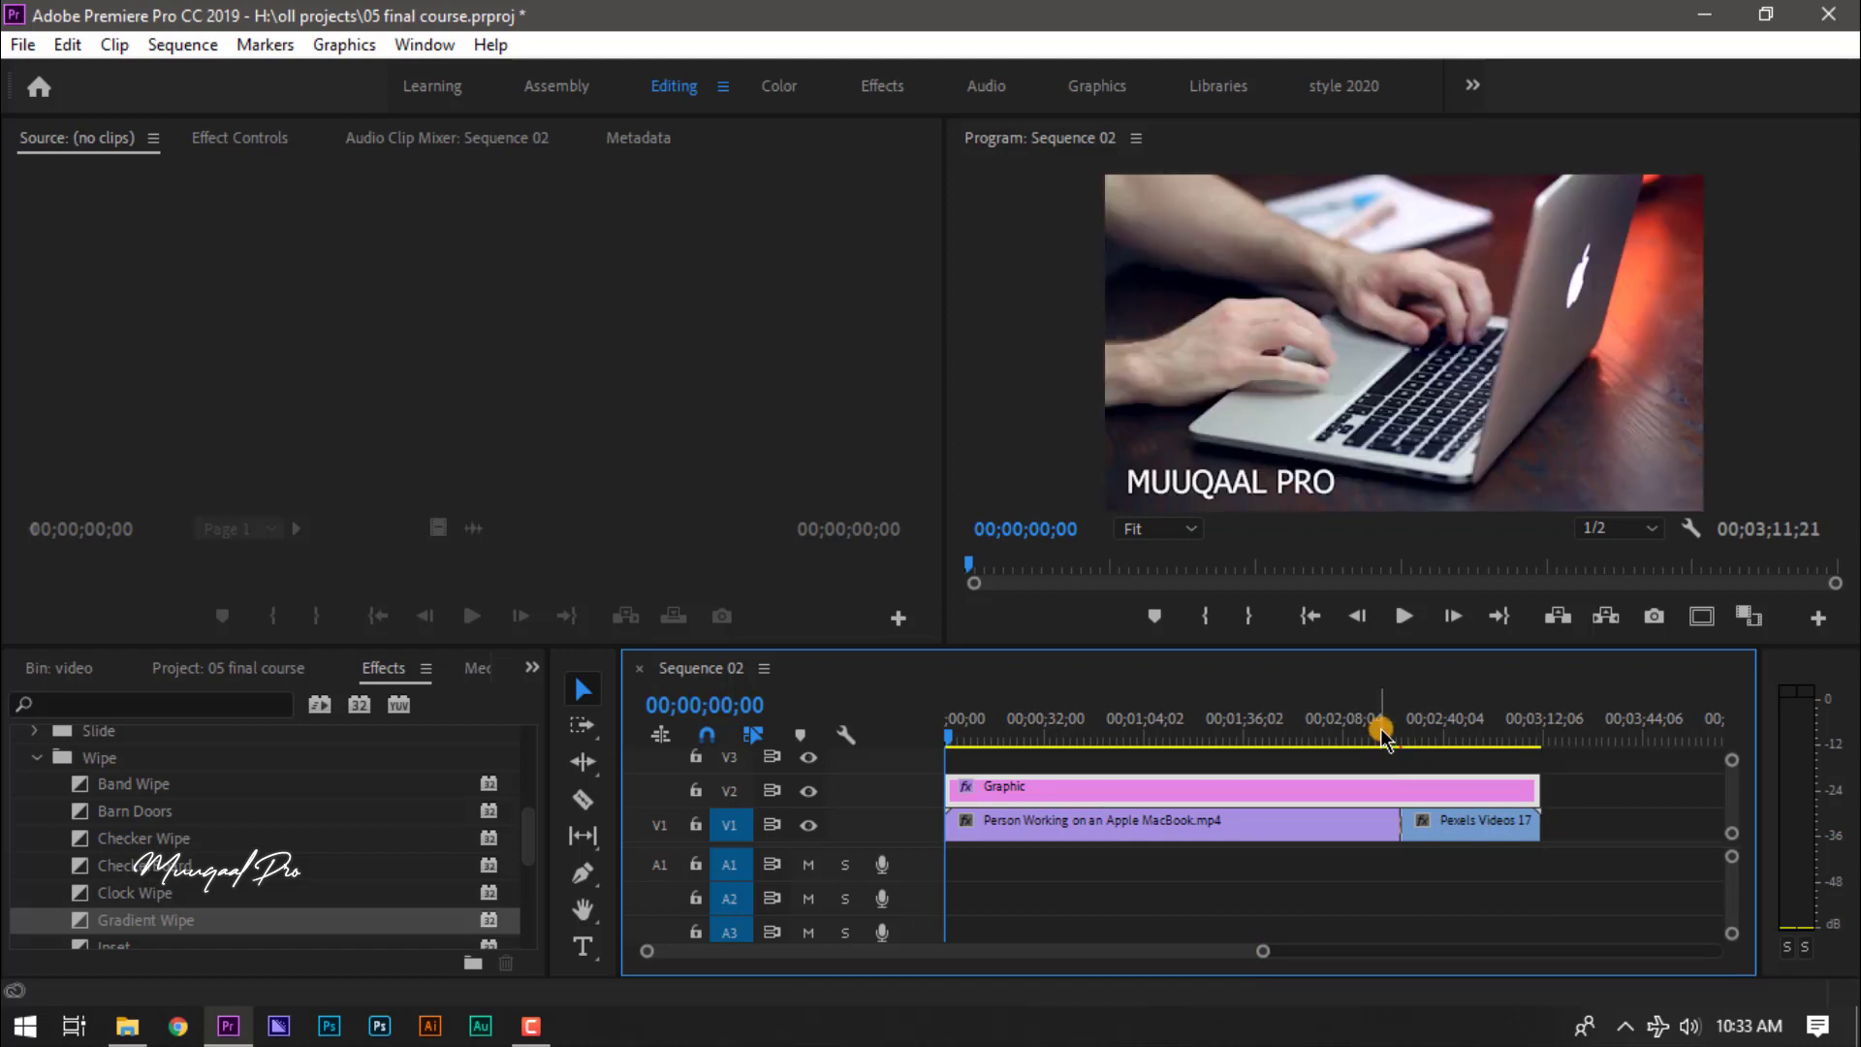
- Play the sequence from about 00;02;22;17 through the transition to check the title
{"action": "left_click", "coordinate": [1378, 727]}
{"action": "left_click", "coordinate": [1391, 729]}
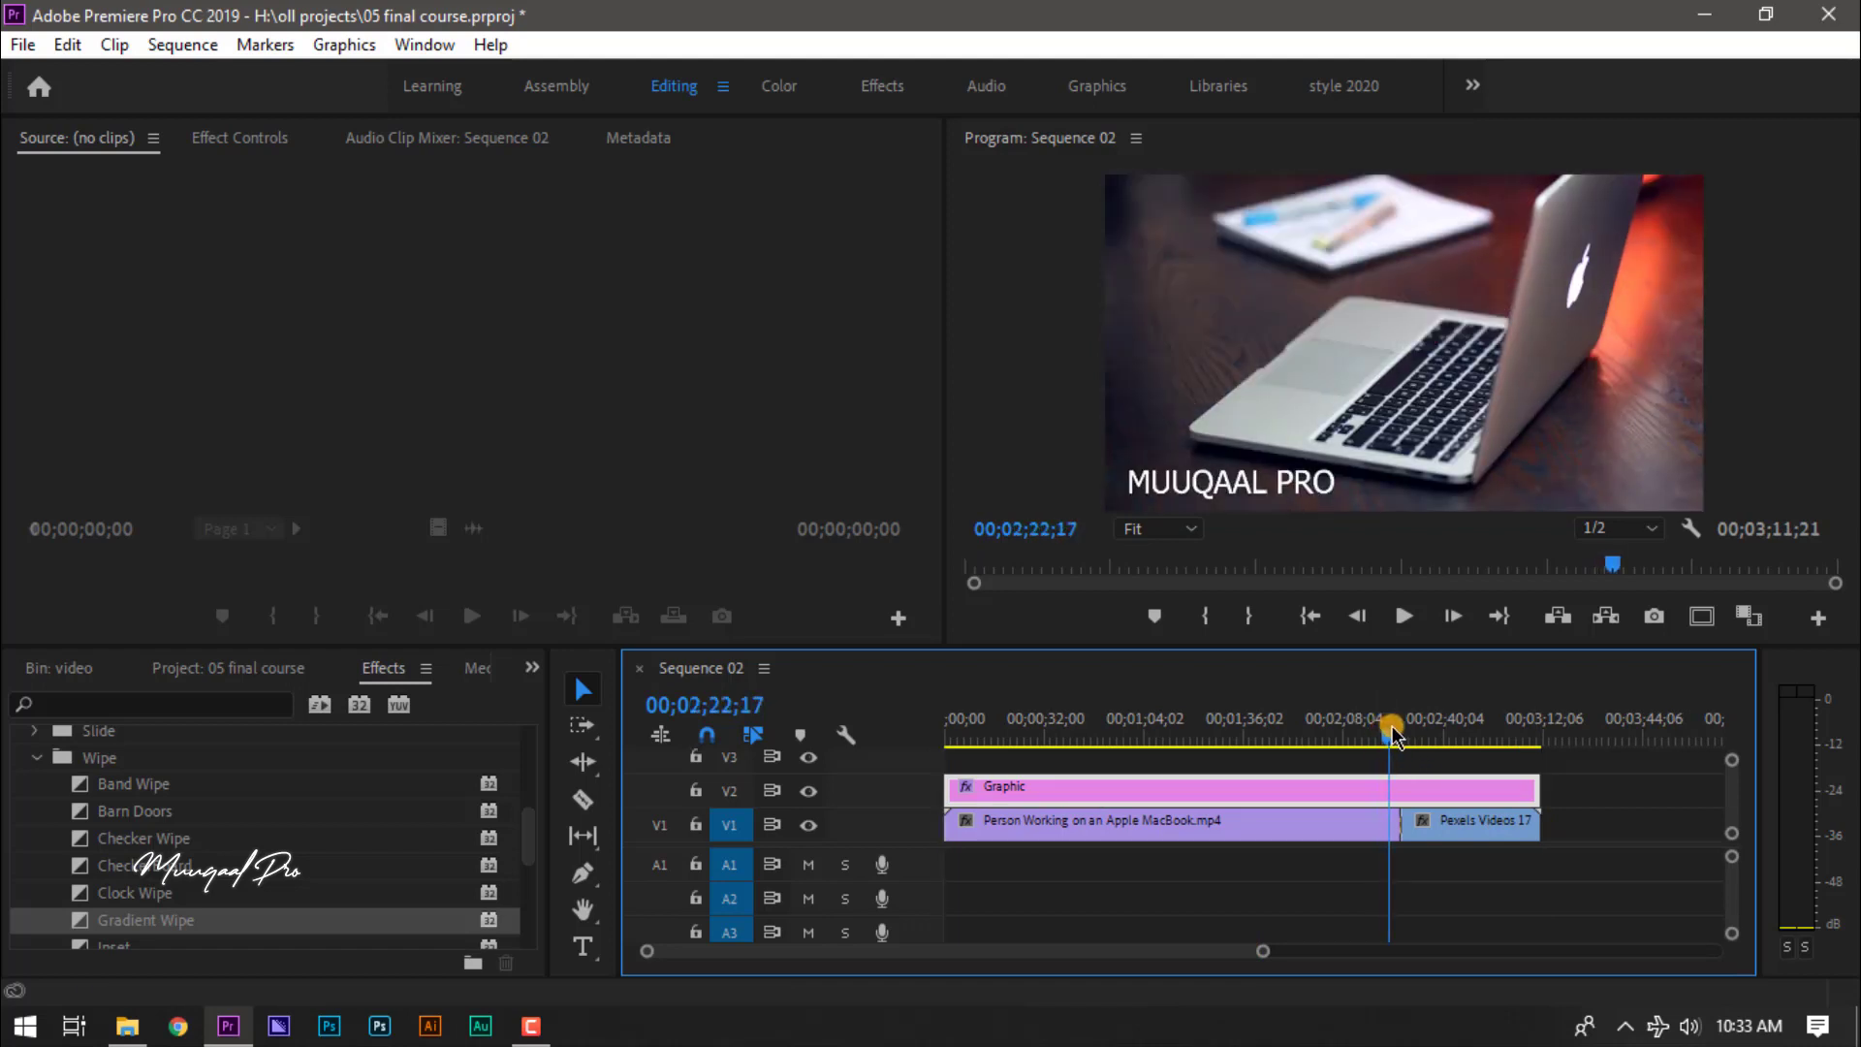
{"action": "key", "text": "space"}
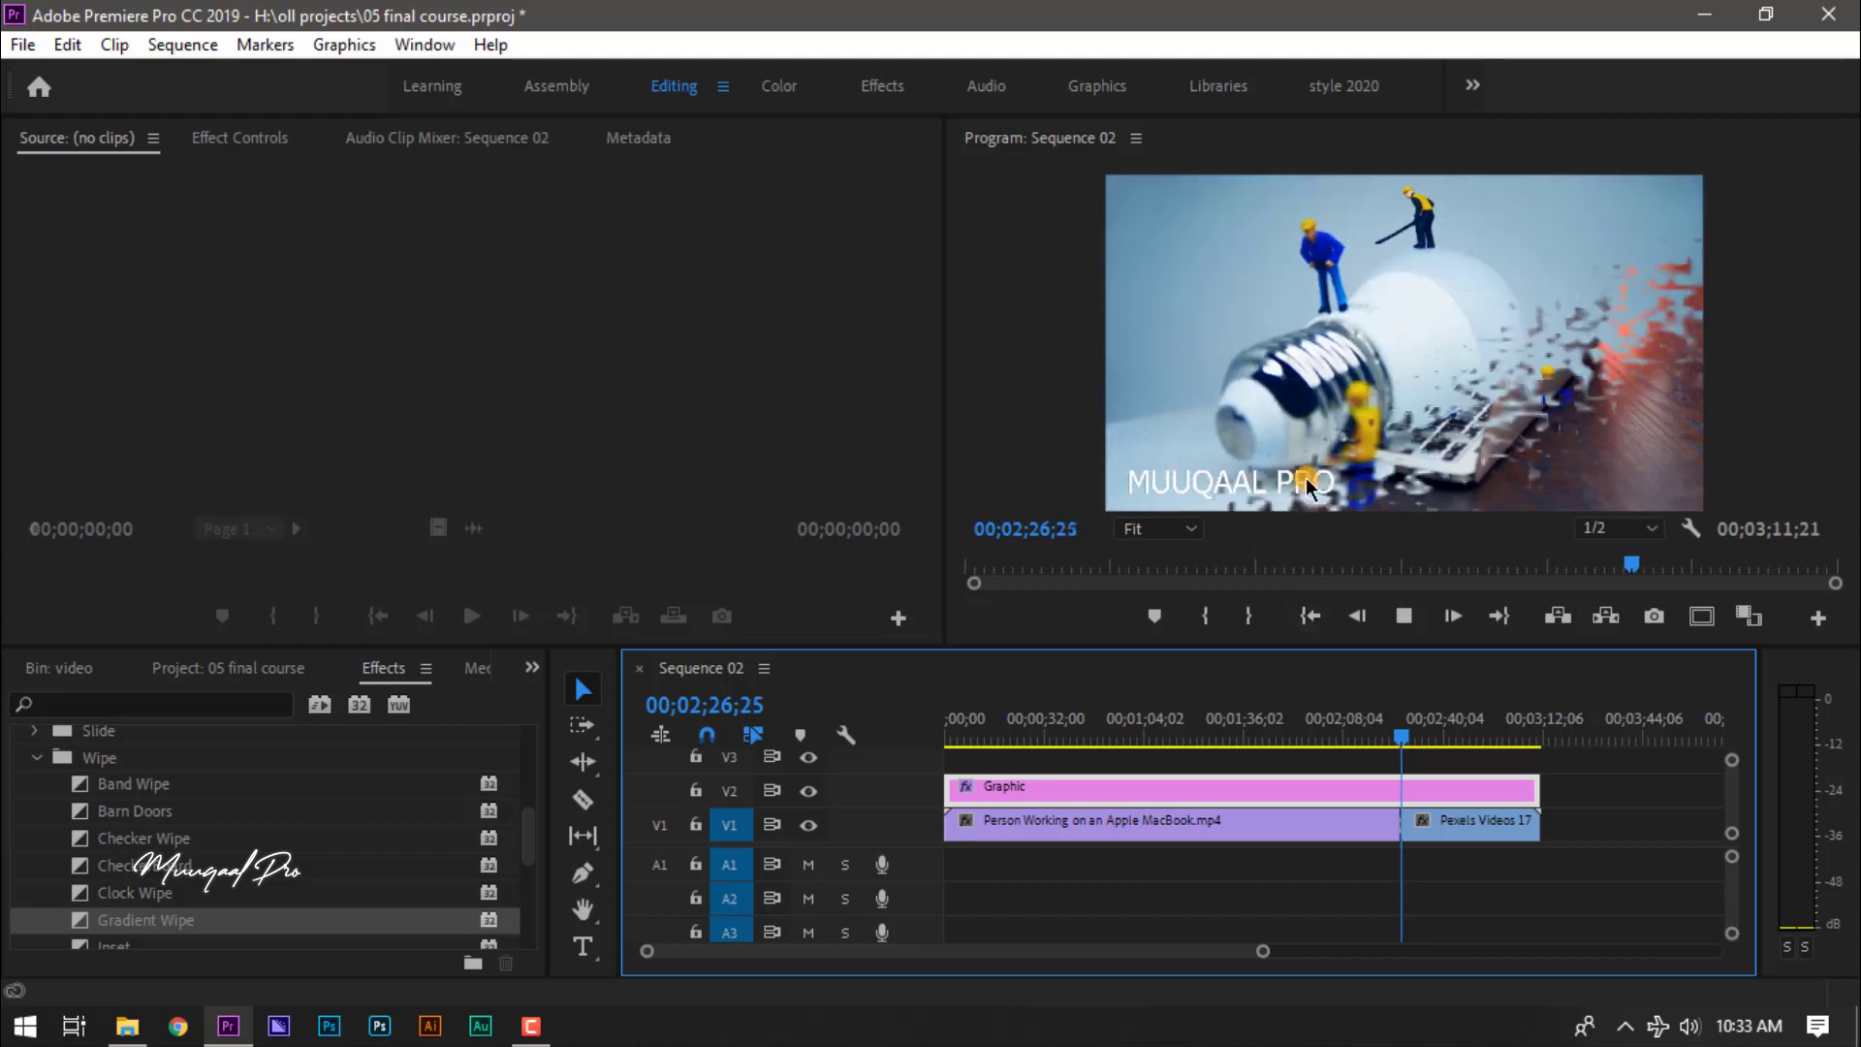
{"action": "key", "text": "space"}
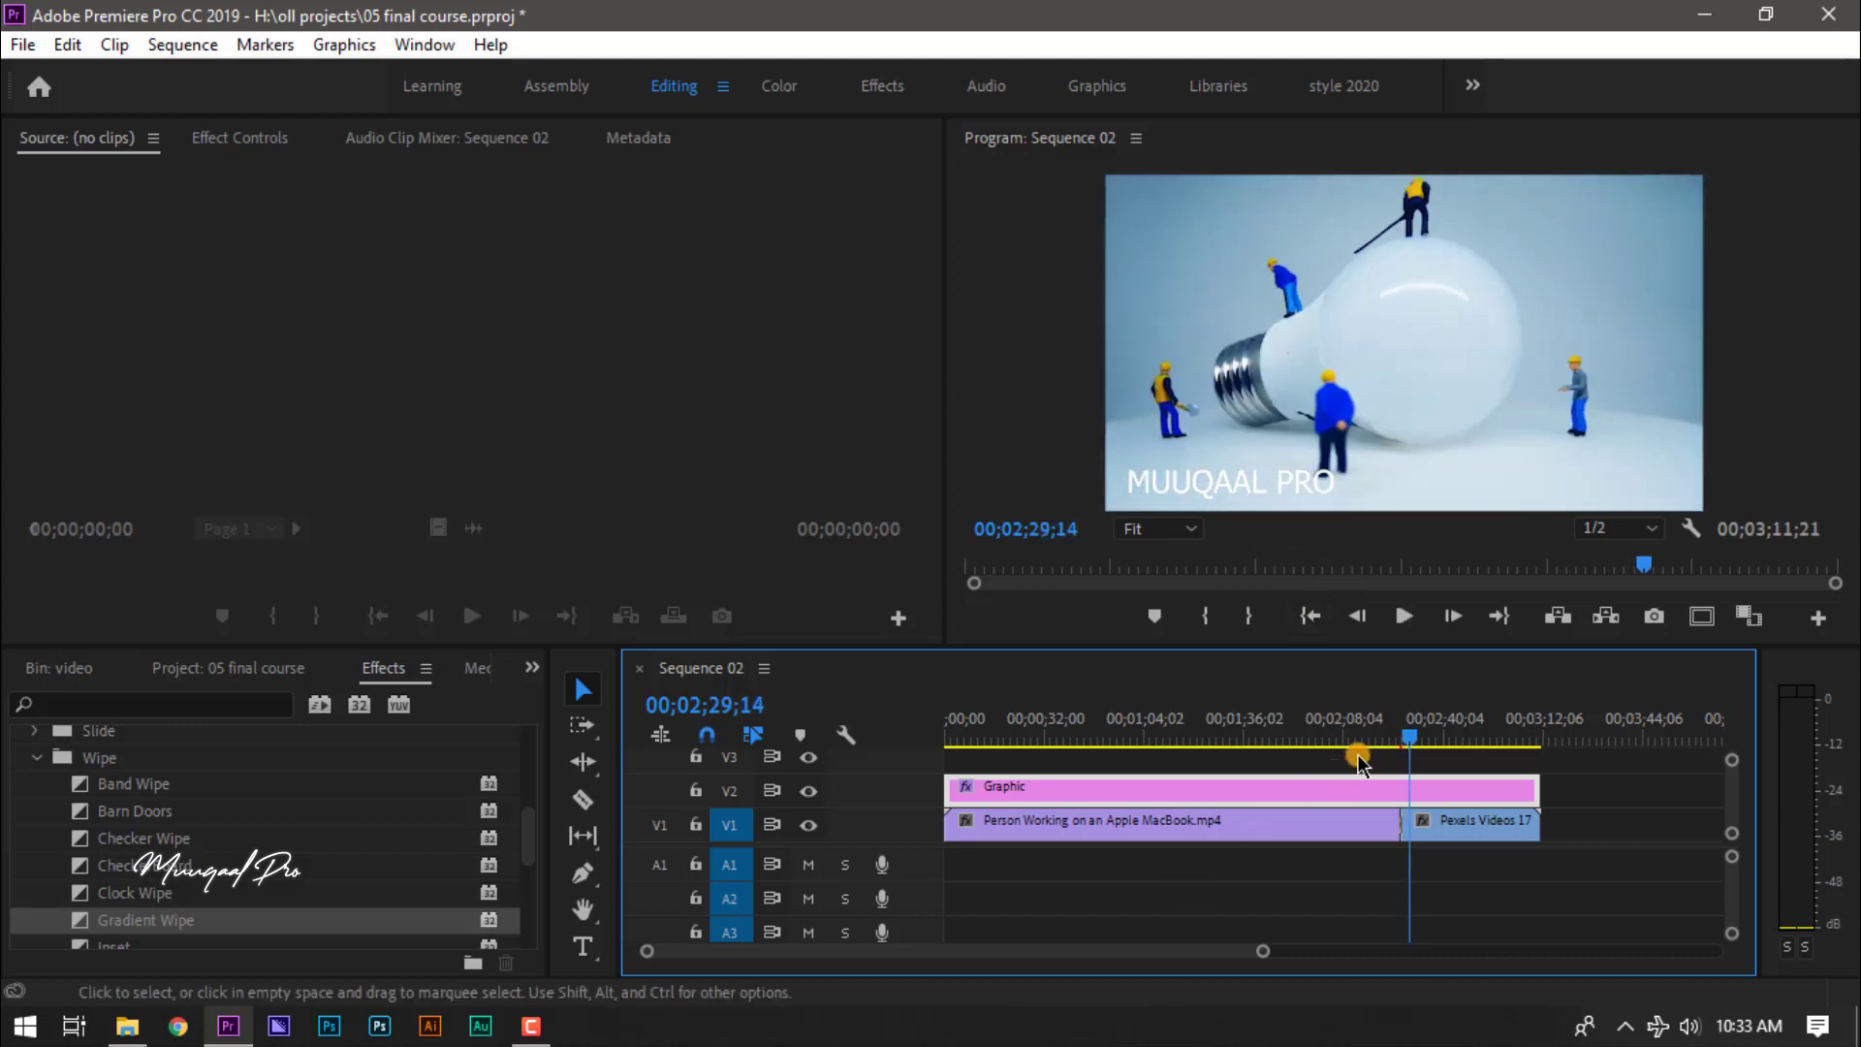
- Scrub the playhead back to about 00;02;01;18 and show the 05 final course project contents
{"action": "left_click", "coordinate": [1369, 739]}
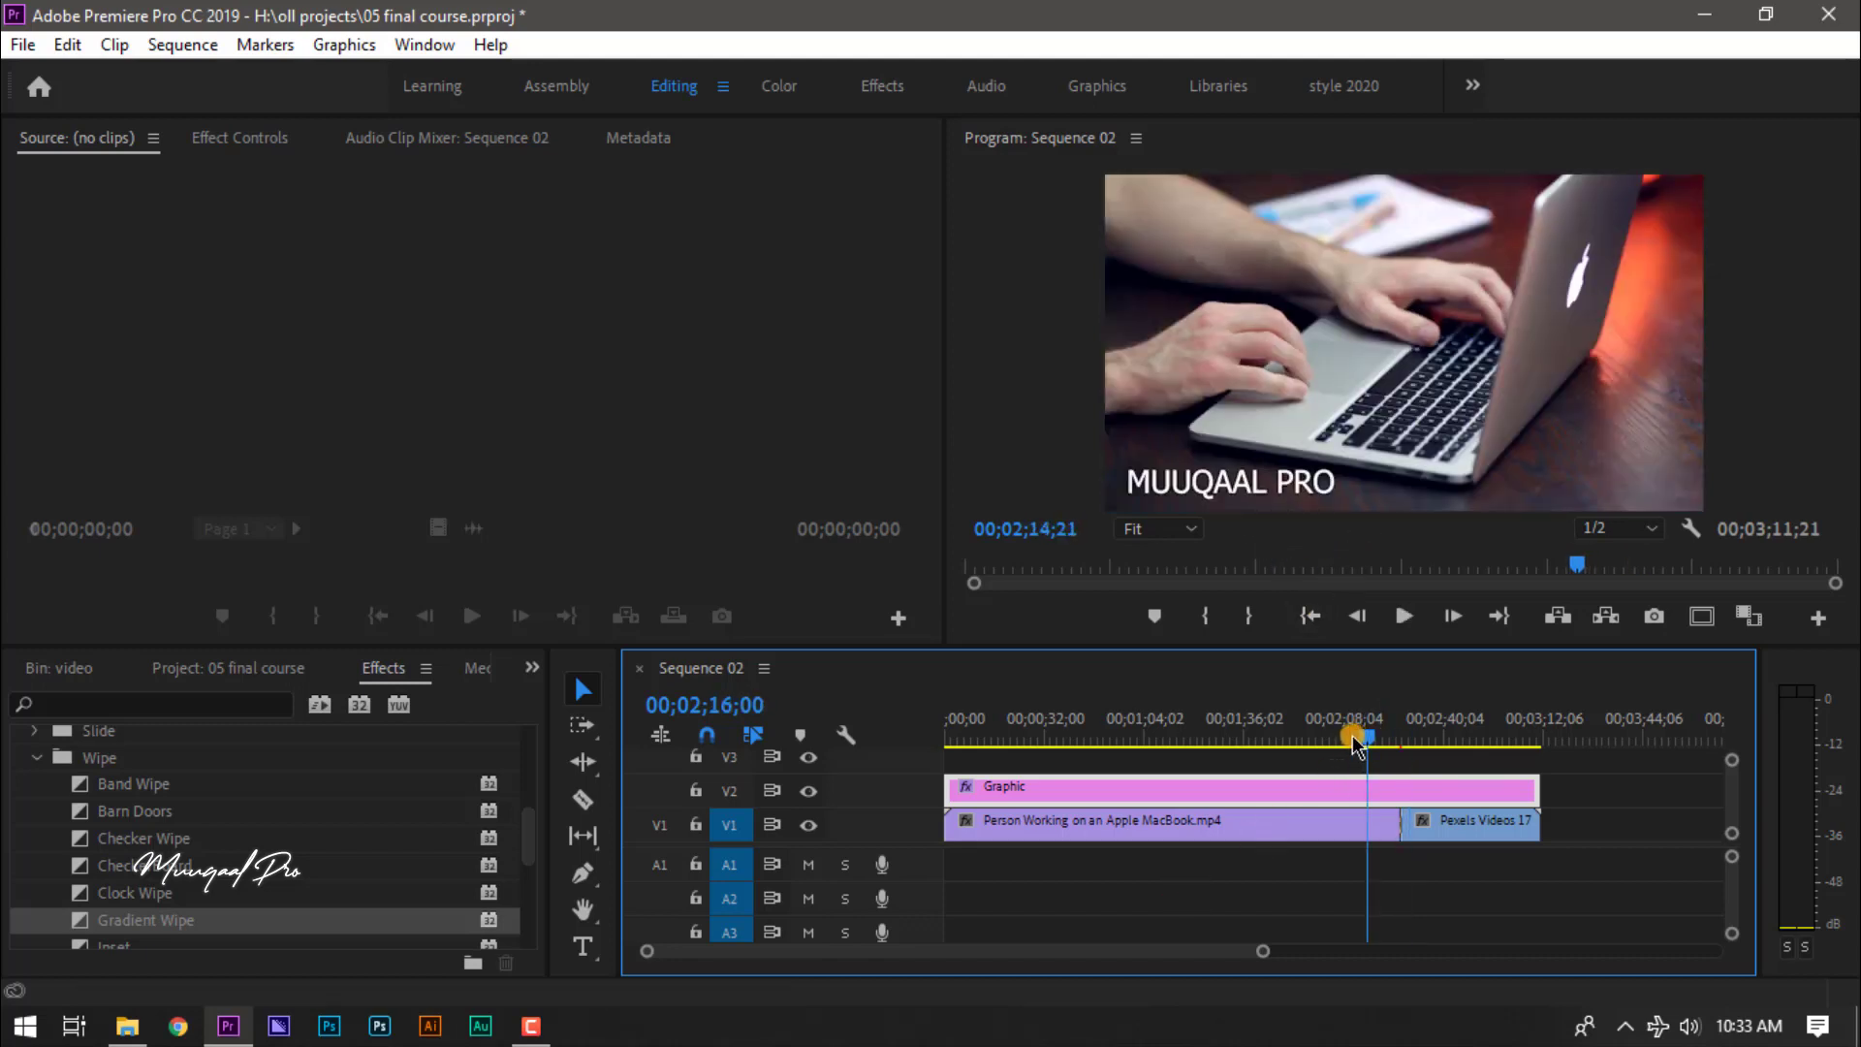
{"action": "left_click", "coordinate": [1355, 742]}
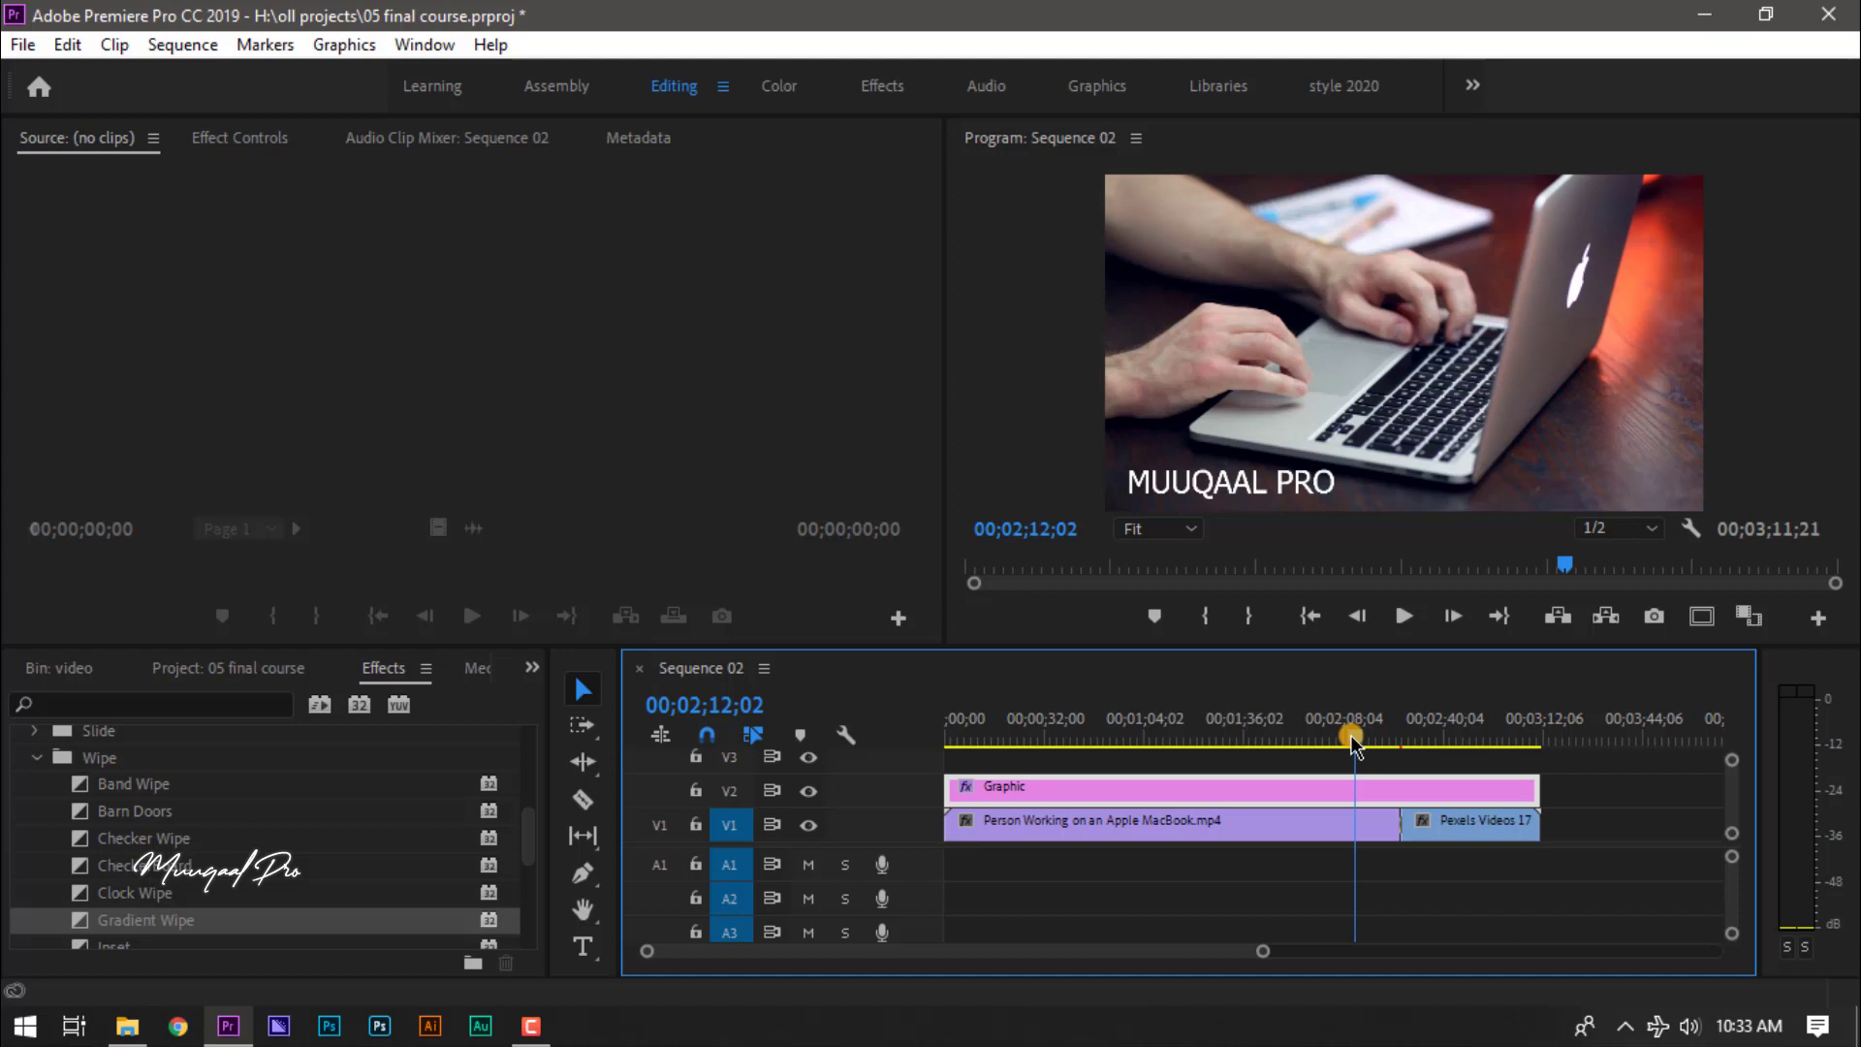
{"action": "left_click_drag", "start_coordinate": [1354, 741], "coordinate": [1339, 741]}
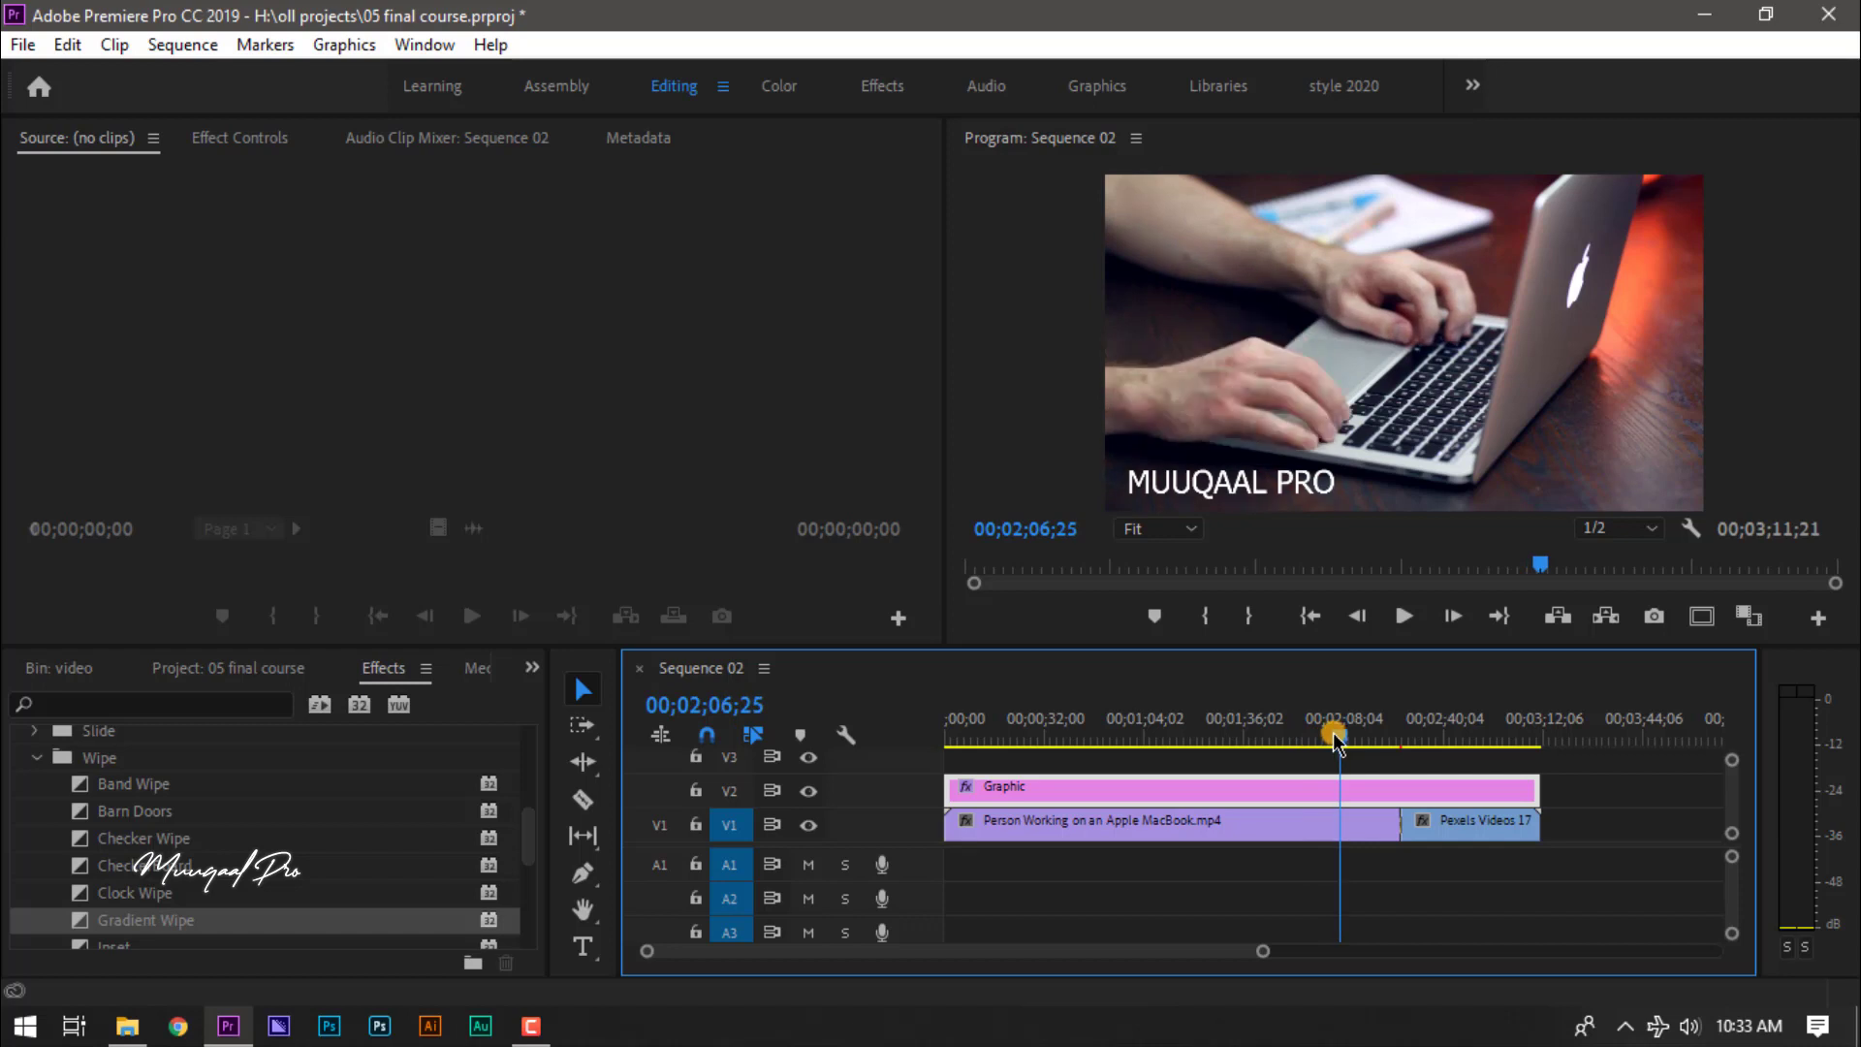
{"action": "left_click", "coordinate": [210, 671]}
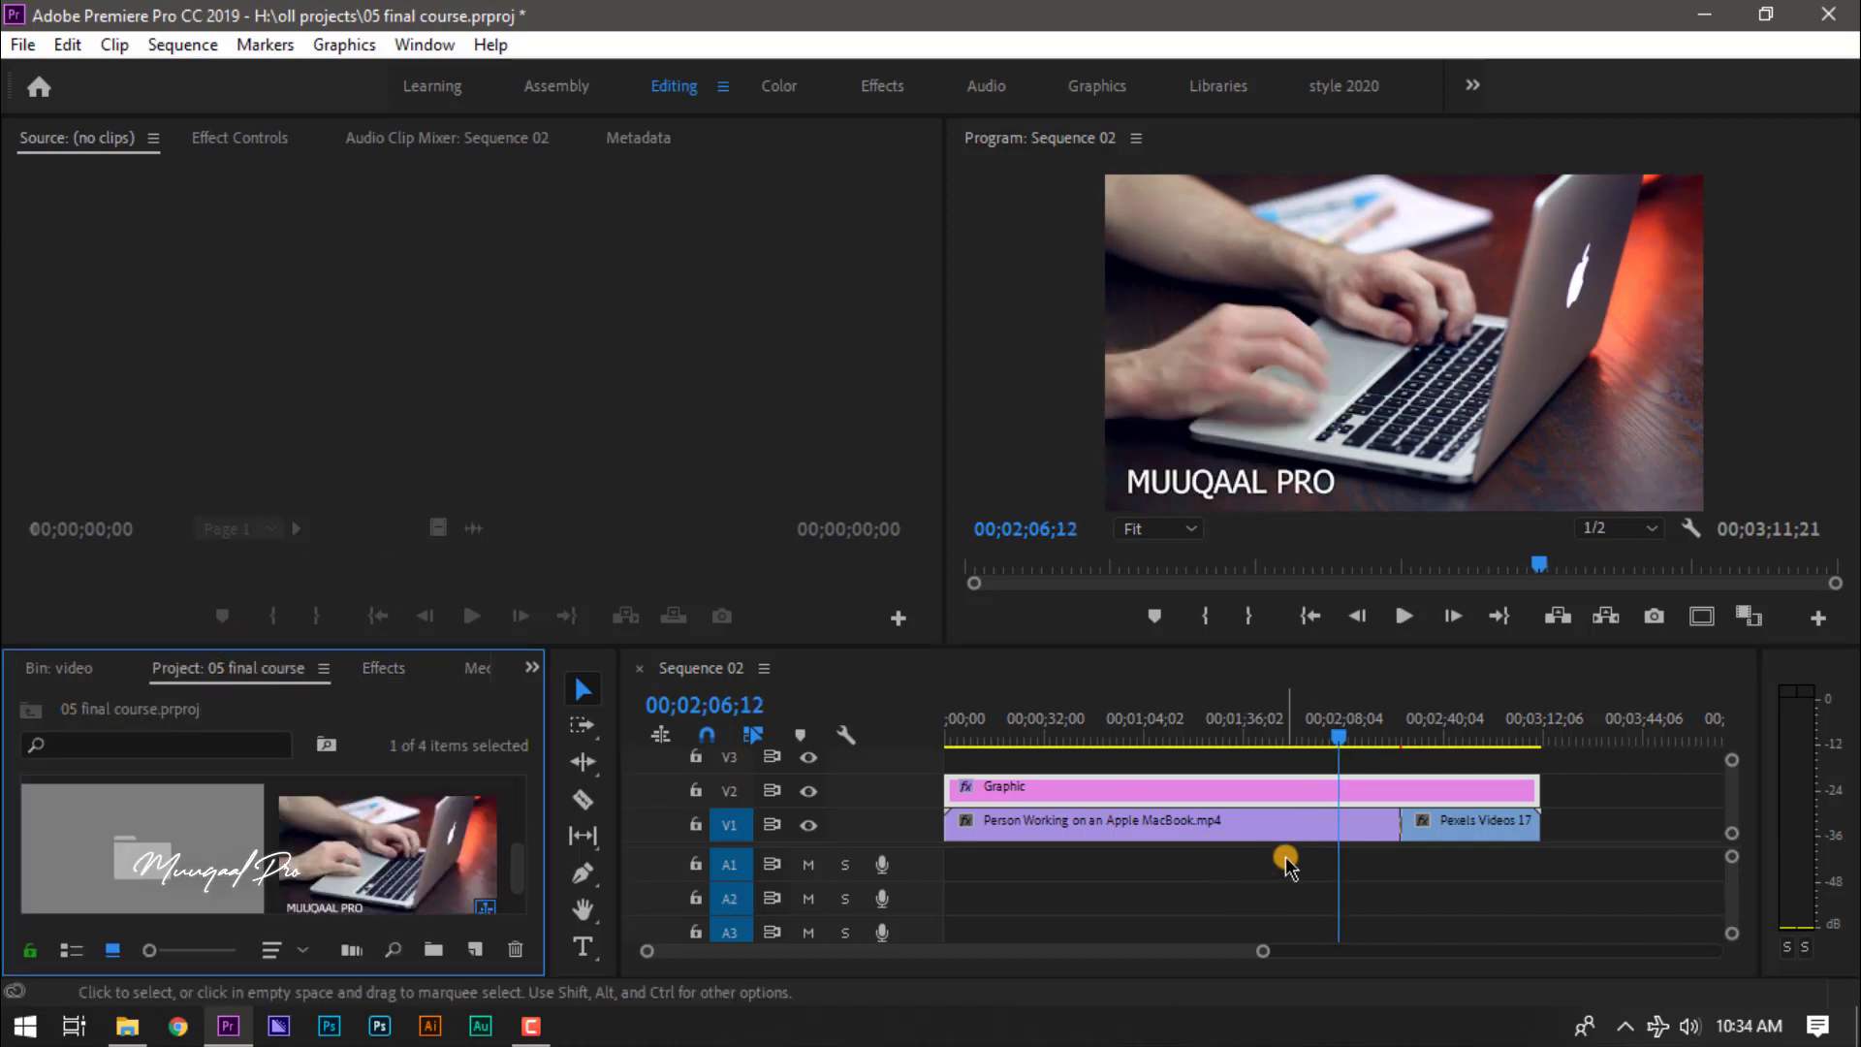
- Split all clips in the sequence at the playhead position with Ctrl+K
{"action": "mouse_move", "coordinate": [1339, 741]}
{"action": "left_mouse_down"}
{"action": "mouse_move", "coordinate": [1205, 743]}
{"action": "mouse_move", "coordinate": [1121, 626]}
{"action": "mouse_move", "coordinate": [1061, 632]}
{"action": "left_mouse_up"}
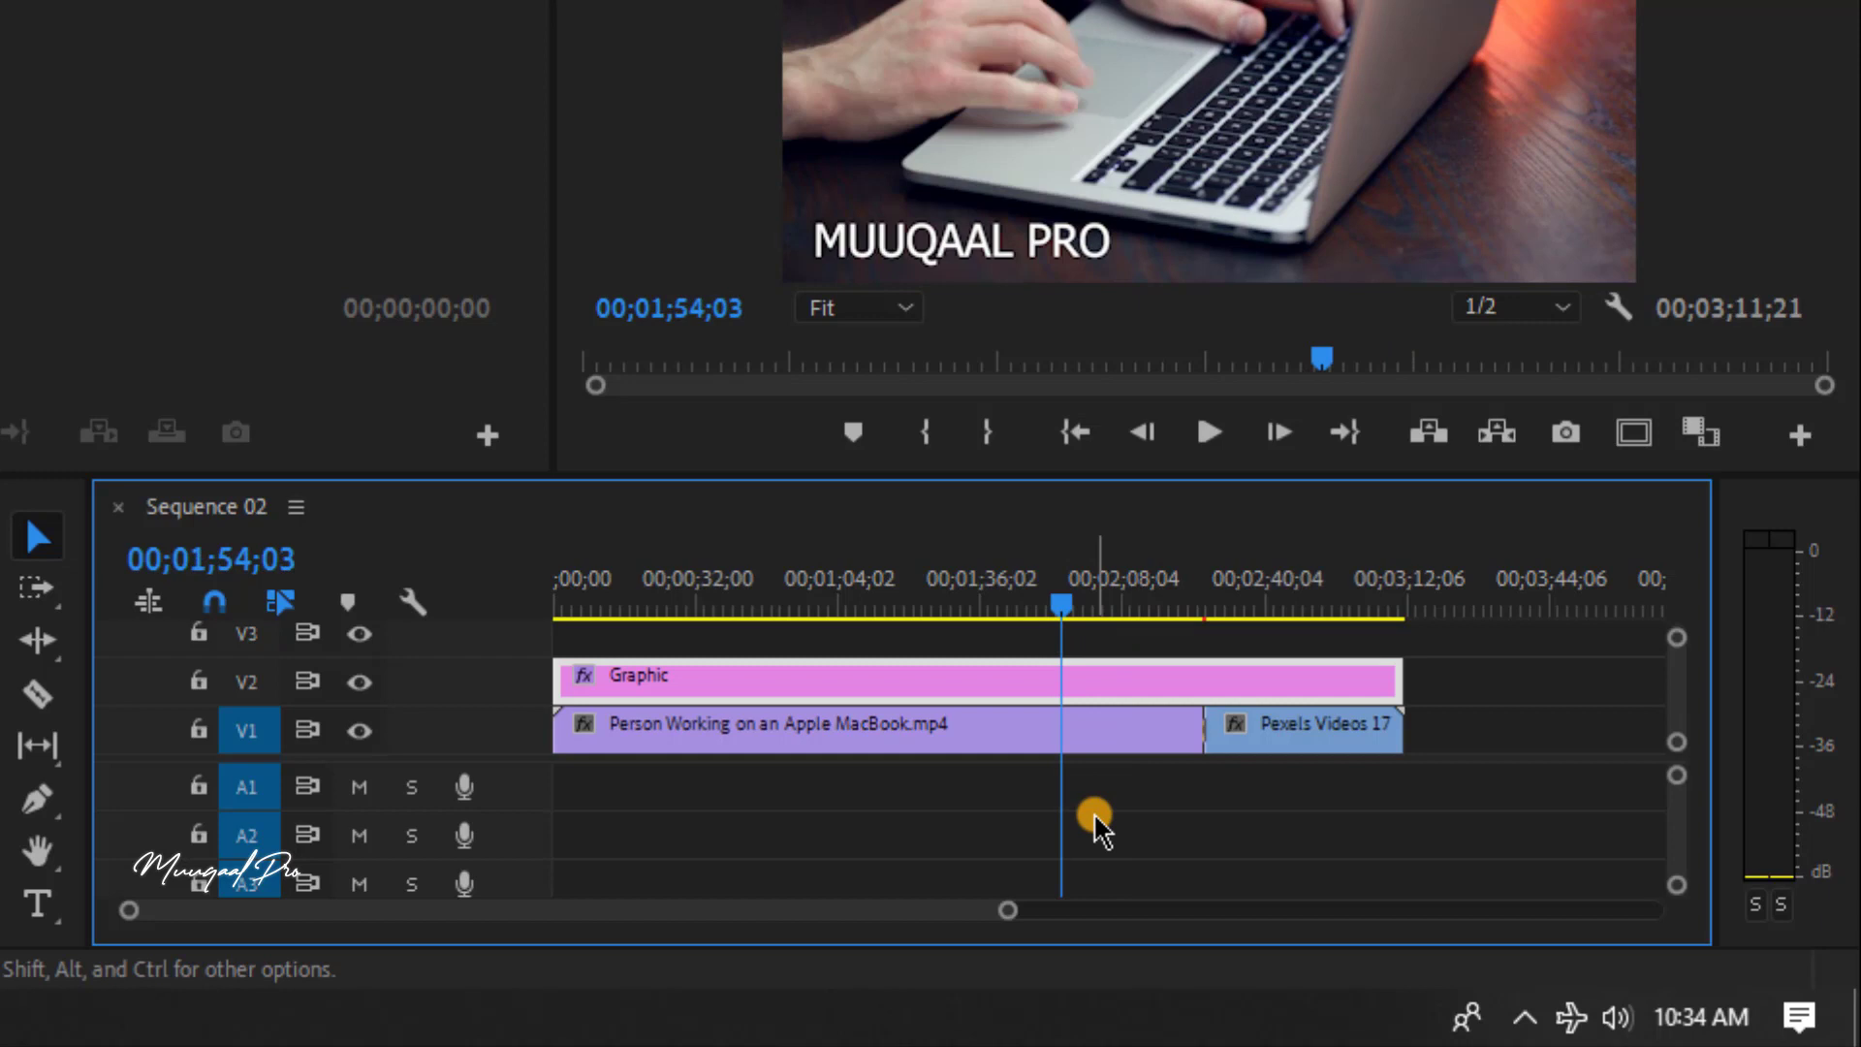
{"action": "key", "text": "ctrl+k"}
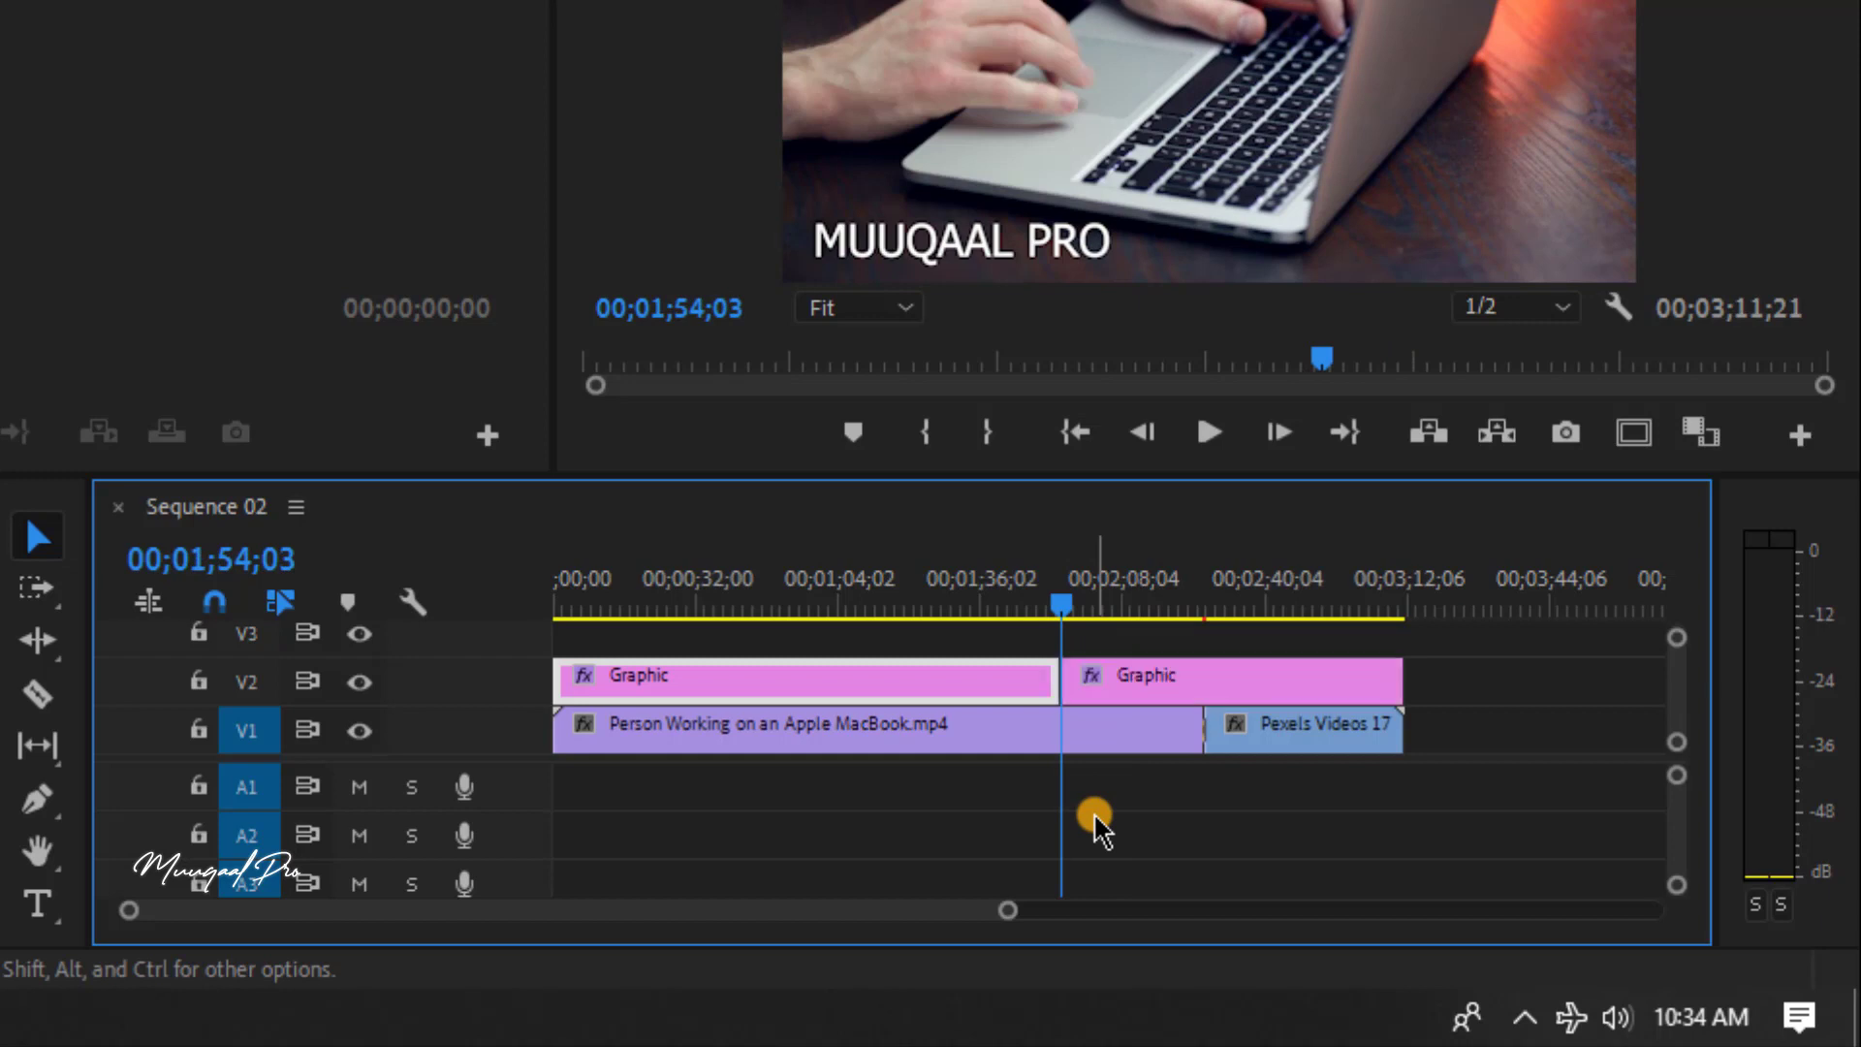
{"action": "key", "text": "ctrl+z"}
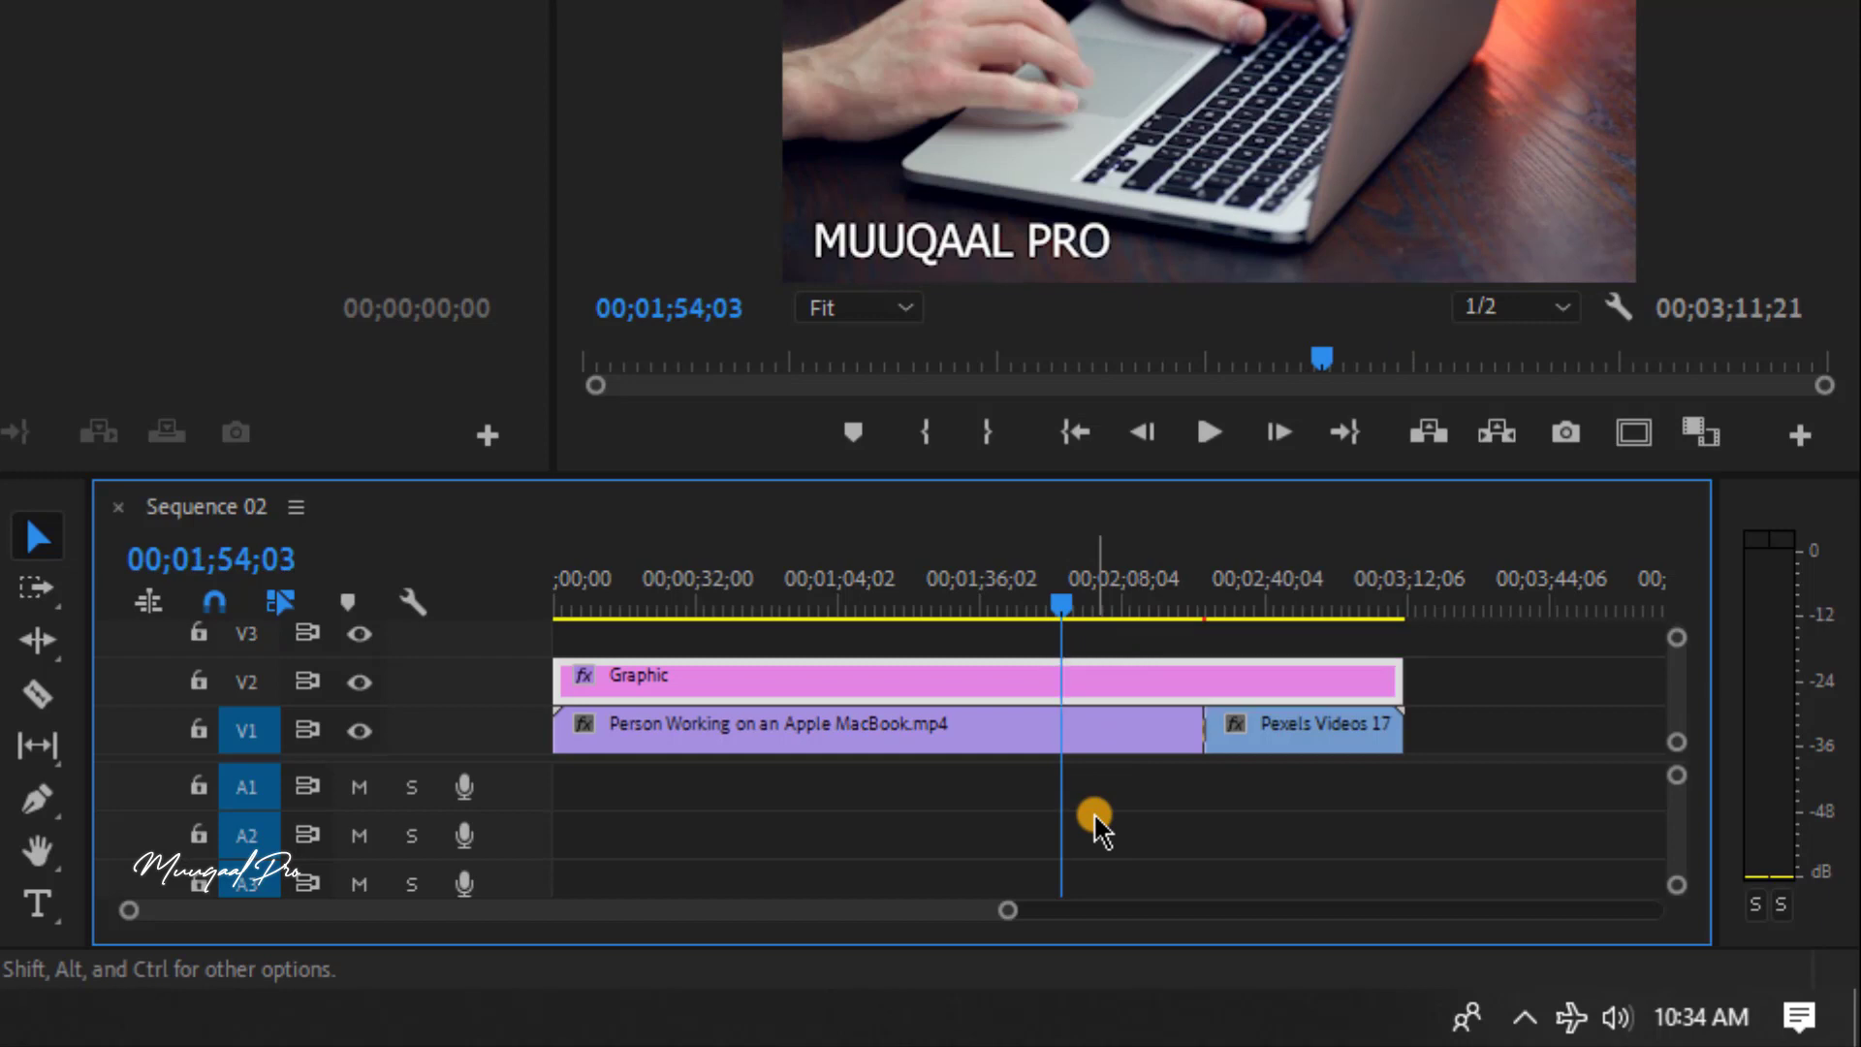
{"action": "key", "text": "ctrl+a"}
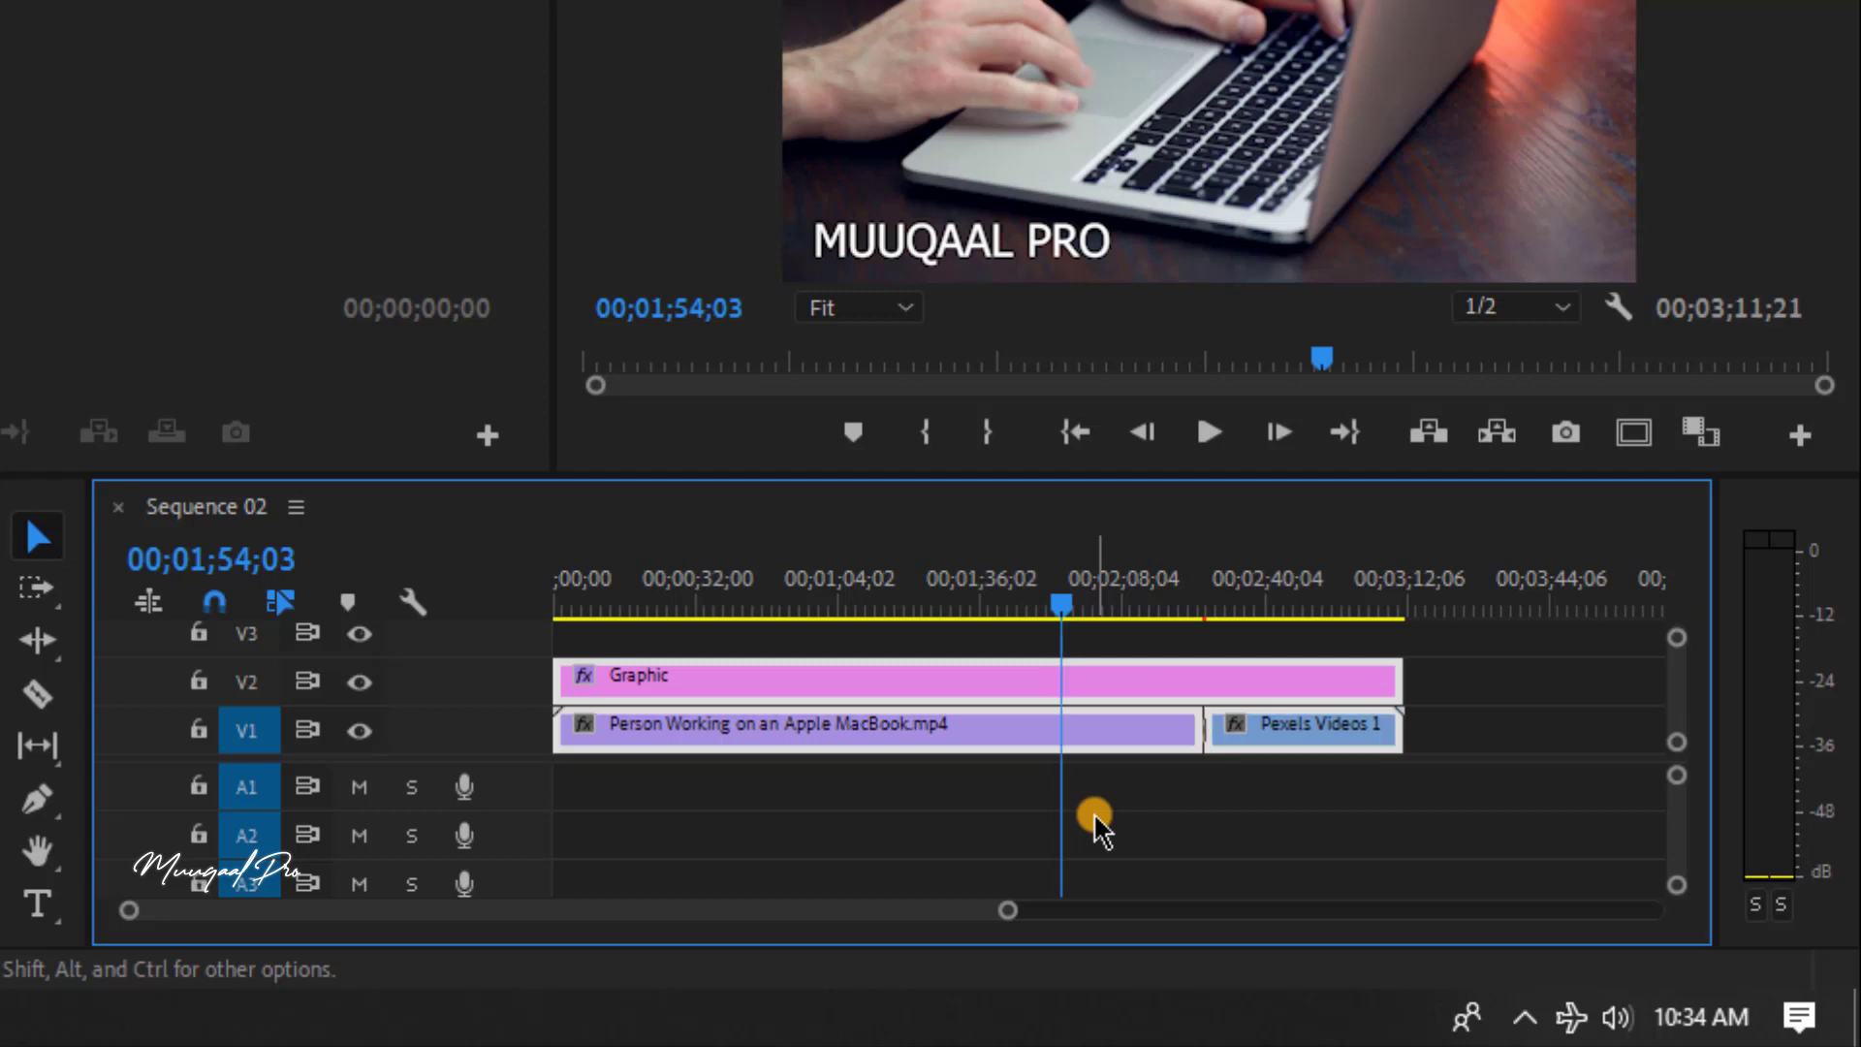
{"action": "key", "text": "ctrl+k"}
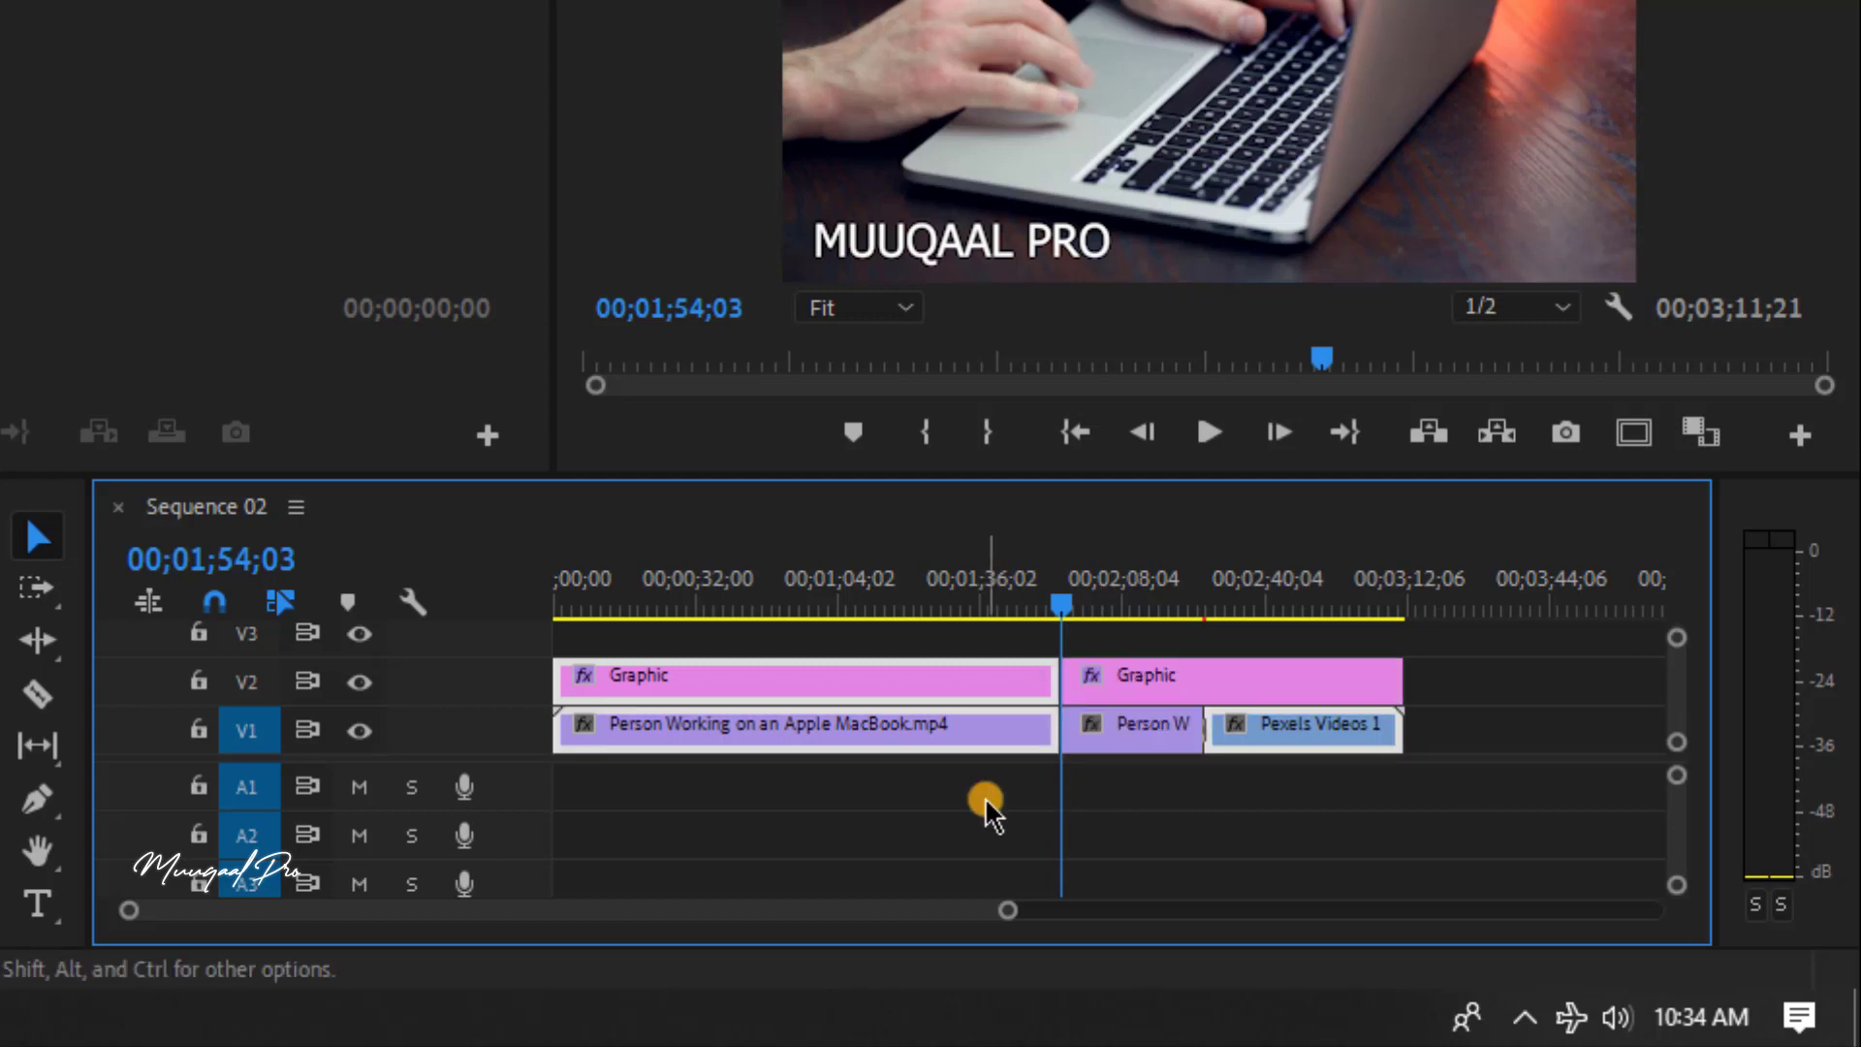
- Delete the clip parts before the cut and ripple-delete the gap so everything starts at 00;00;00;00
{"action": "left_click_drag", "start_coordinate": [985, 800], "coordinate": [968, 672]}
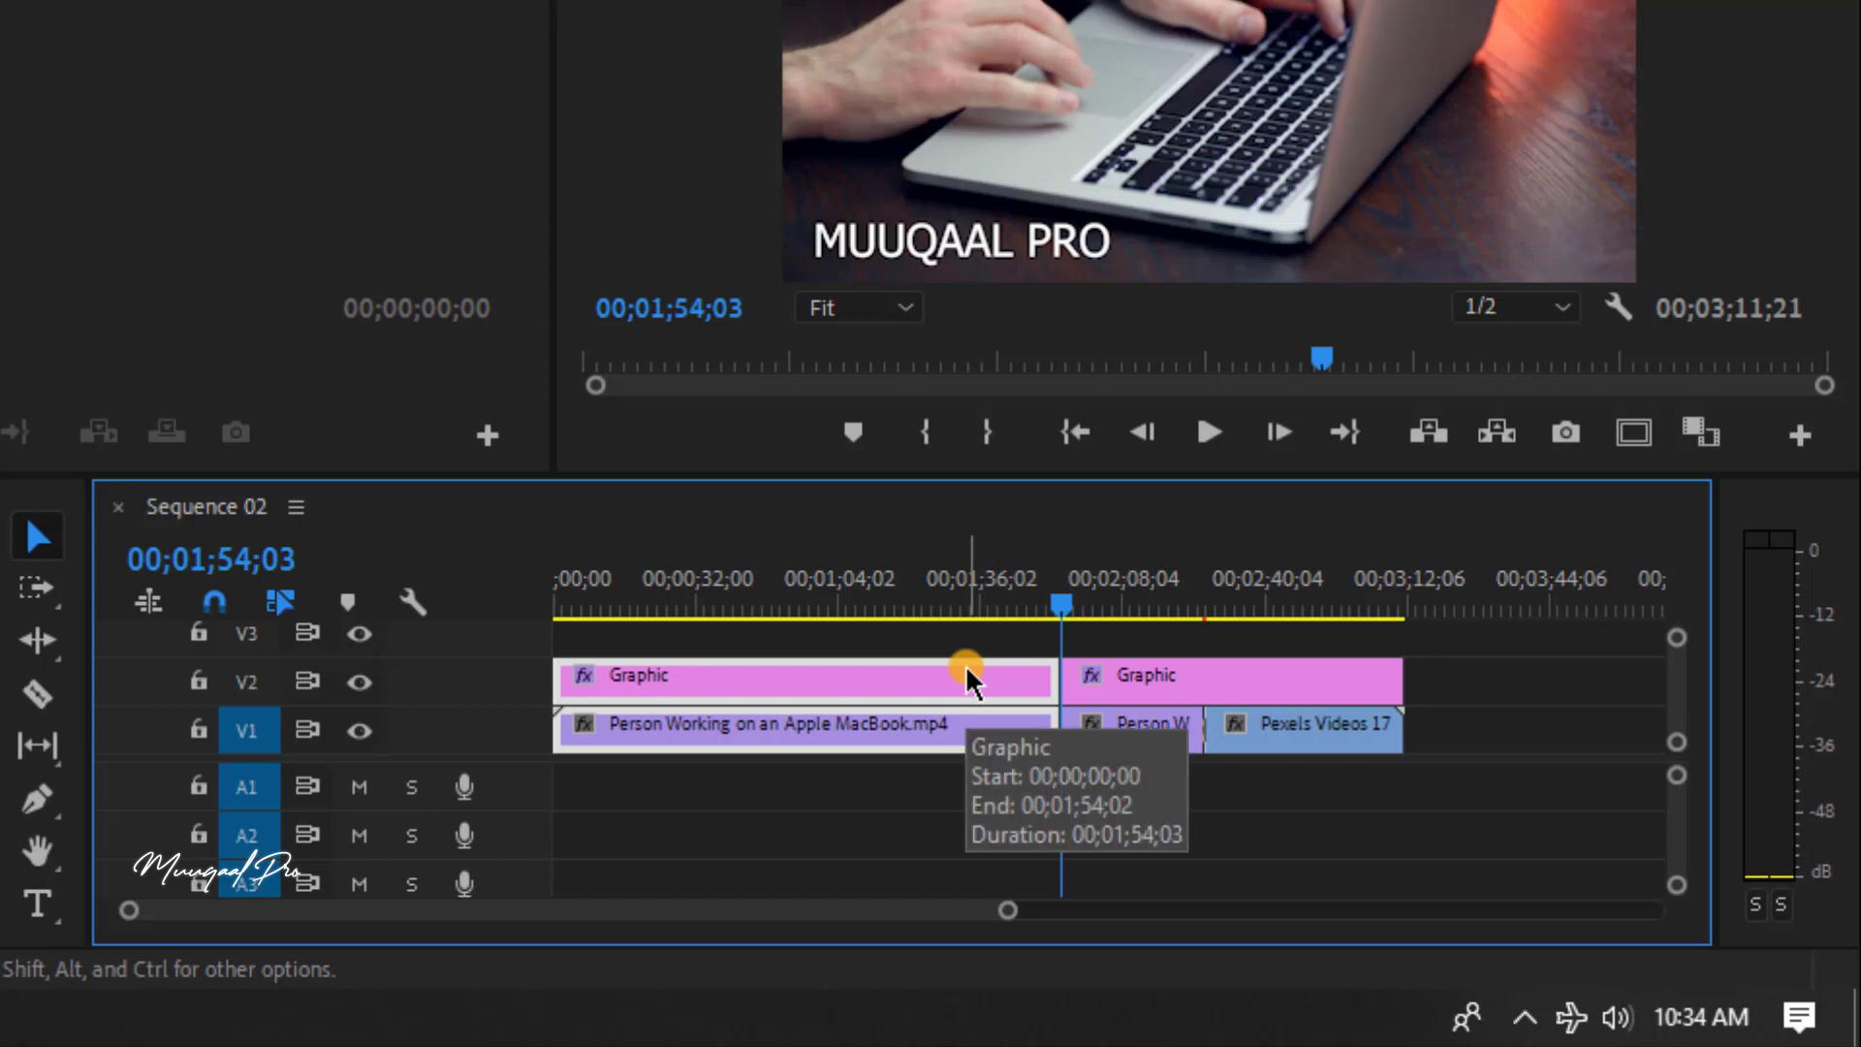
{"action": "key", "text": "Delete"}
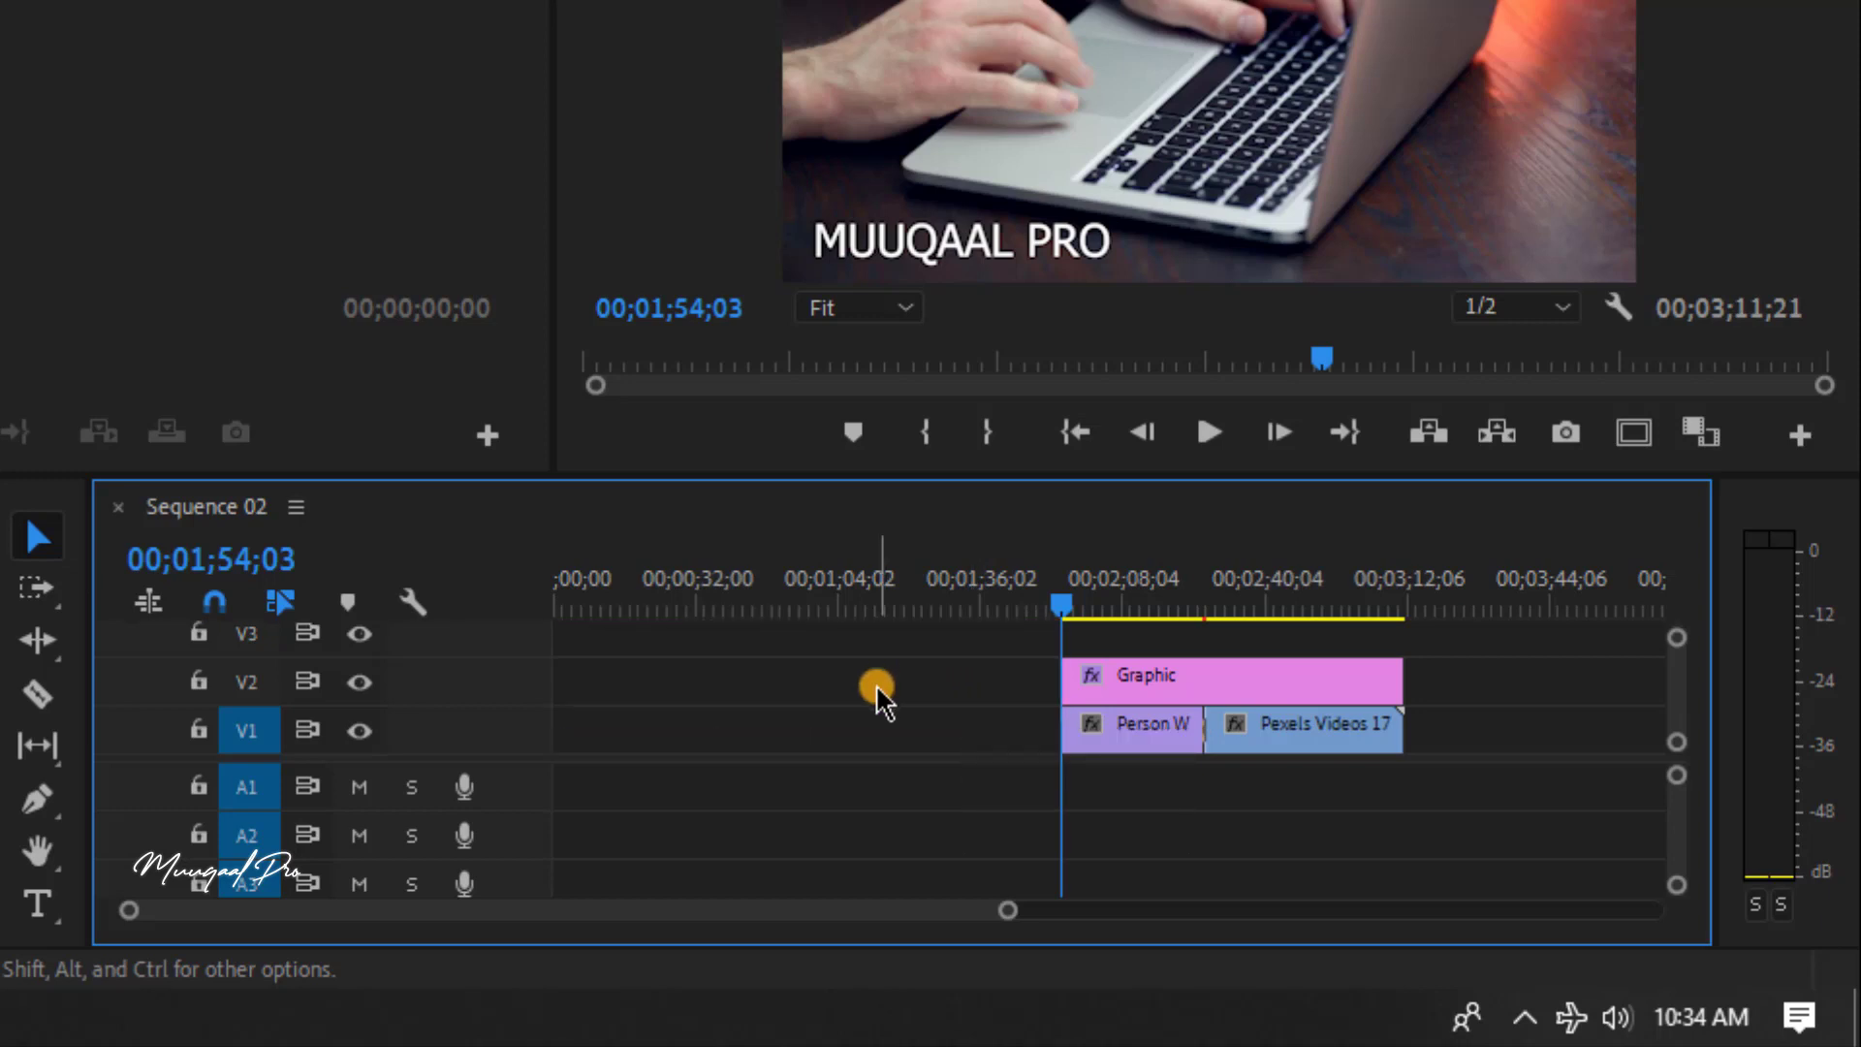
{"action": "right_click", "coordinate": [878, 691]}
{"action": "left_click", "coordinate": [936, 725]}
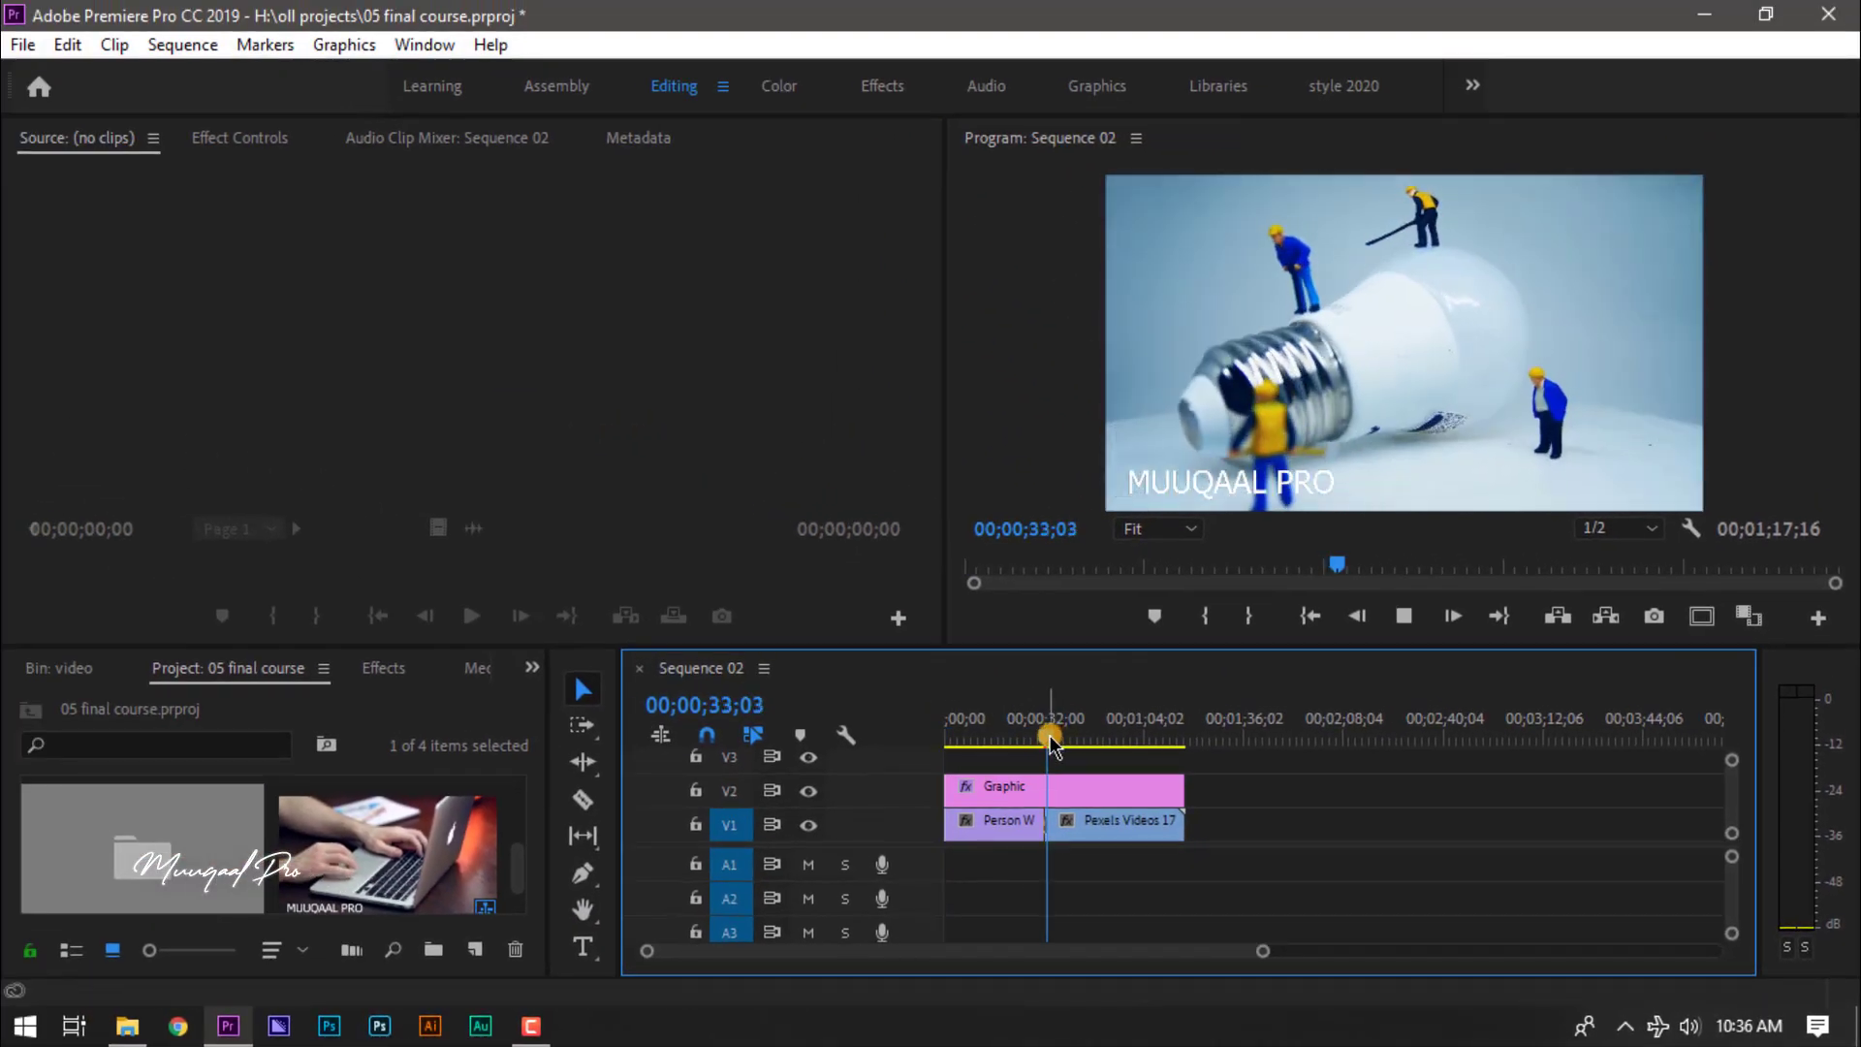
- Play the trimmed sequence from its start to check the MUUQAAL PRO title over both clips
{"action": "mouse_move", "coordinate": [1050, 751]}
{"action": "left_mouse_down"}
{"action": "mouse_move", "coordinate": [972, 753]}
{"action": "mouse_move", "coordinate": [1031, 758]}
{"action": "left_mouse_up"}
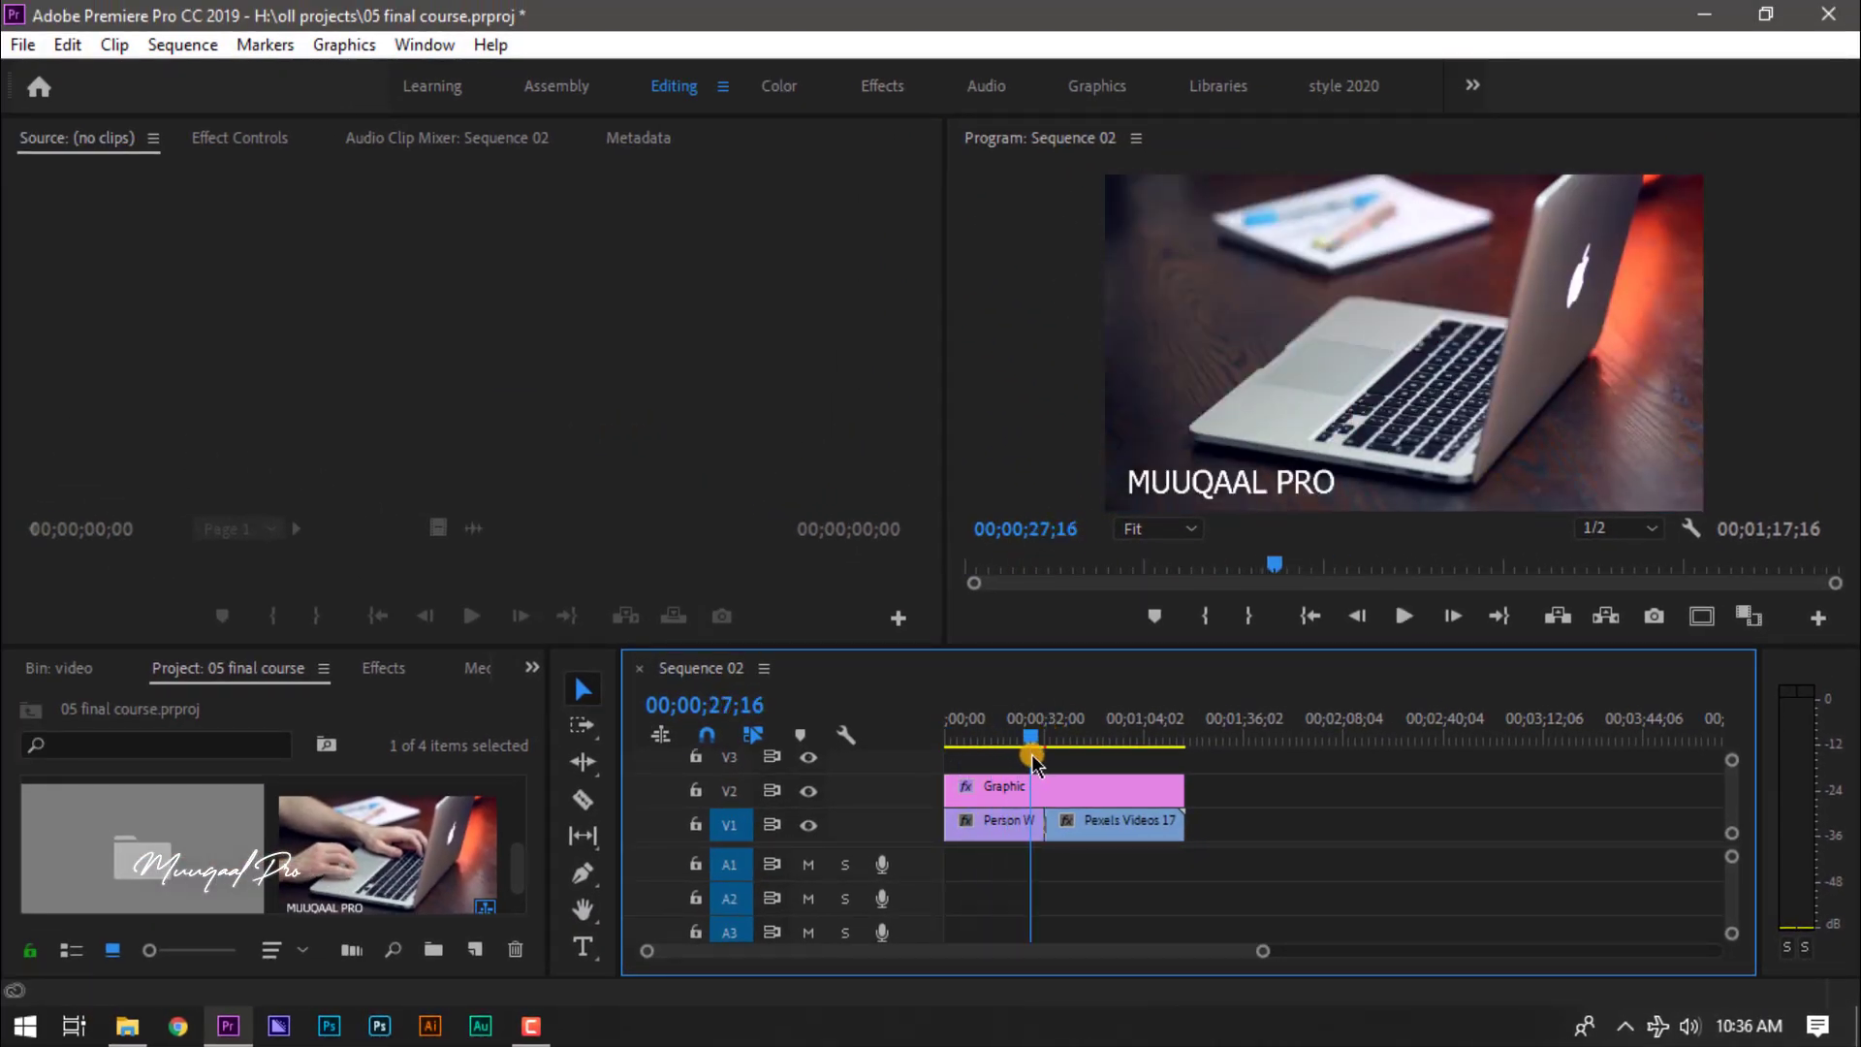
{"action": "key", "text": "space"}
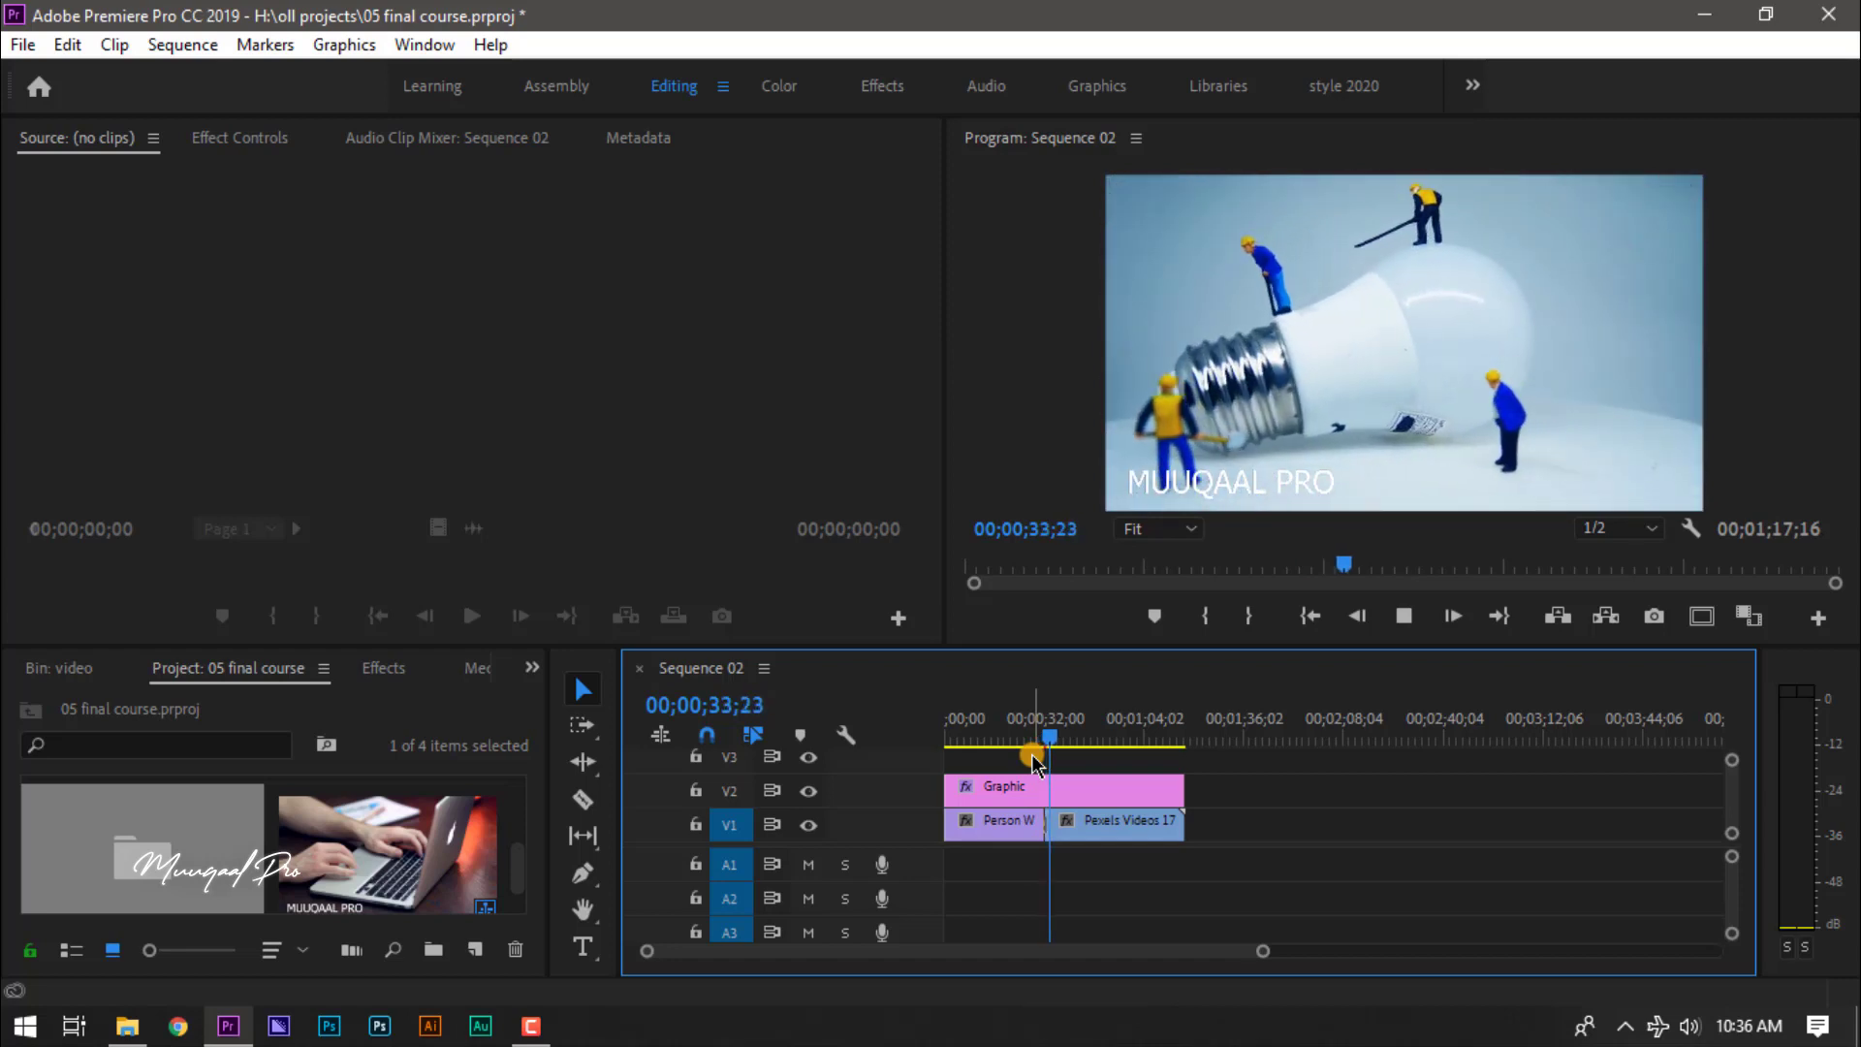
{"action": "key", "text": "space"}
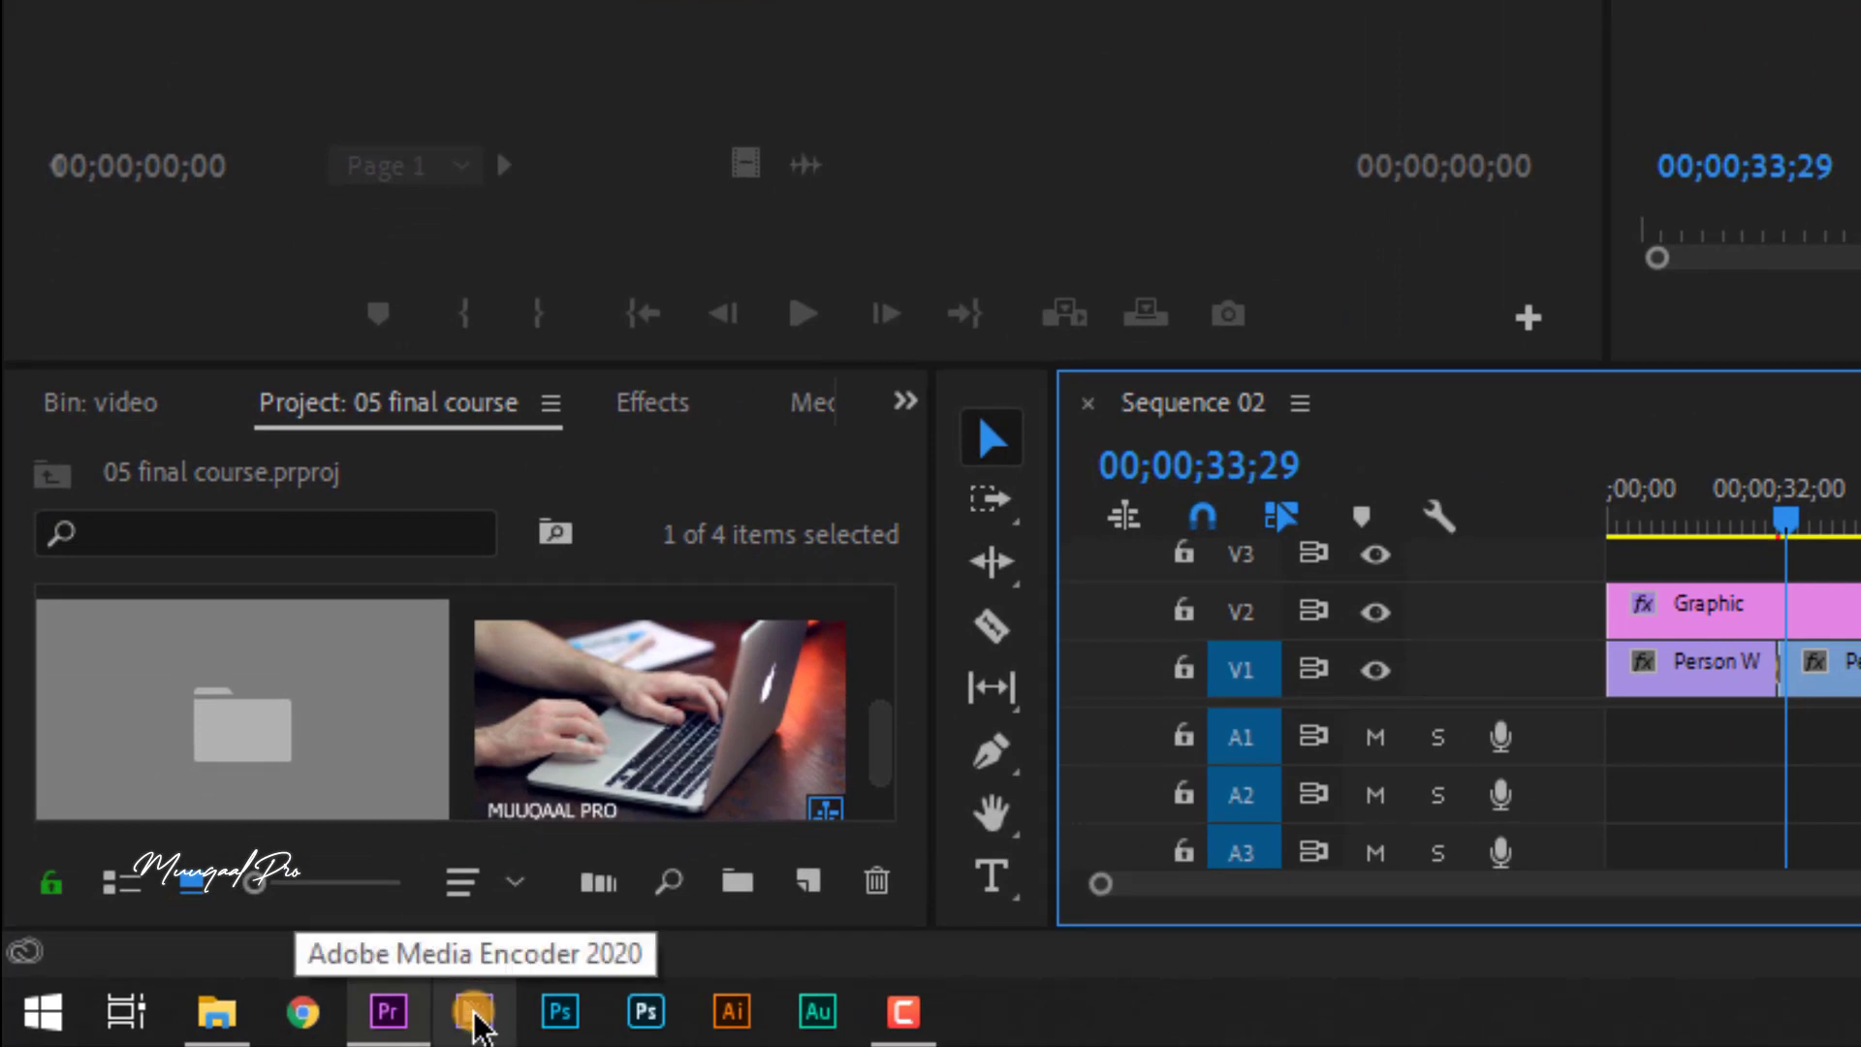
{"action": "left_click", "coordinate": [475, 1013]}
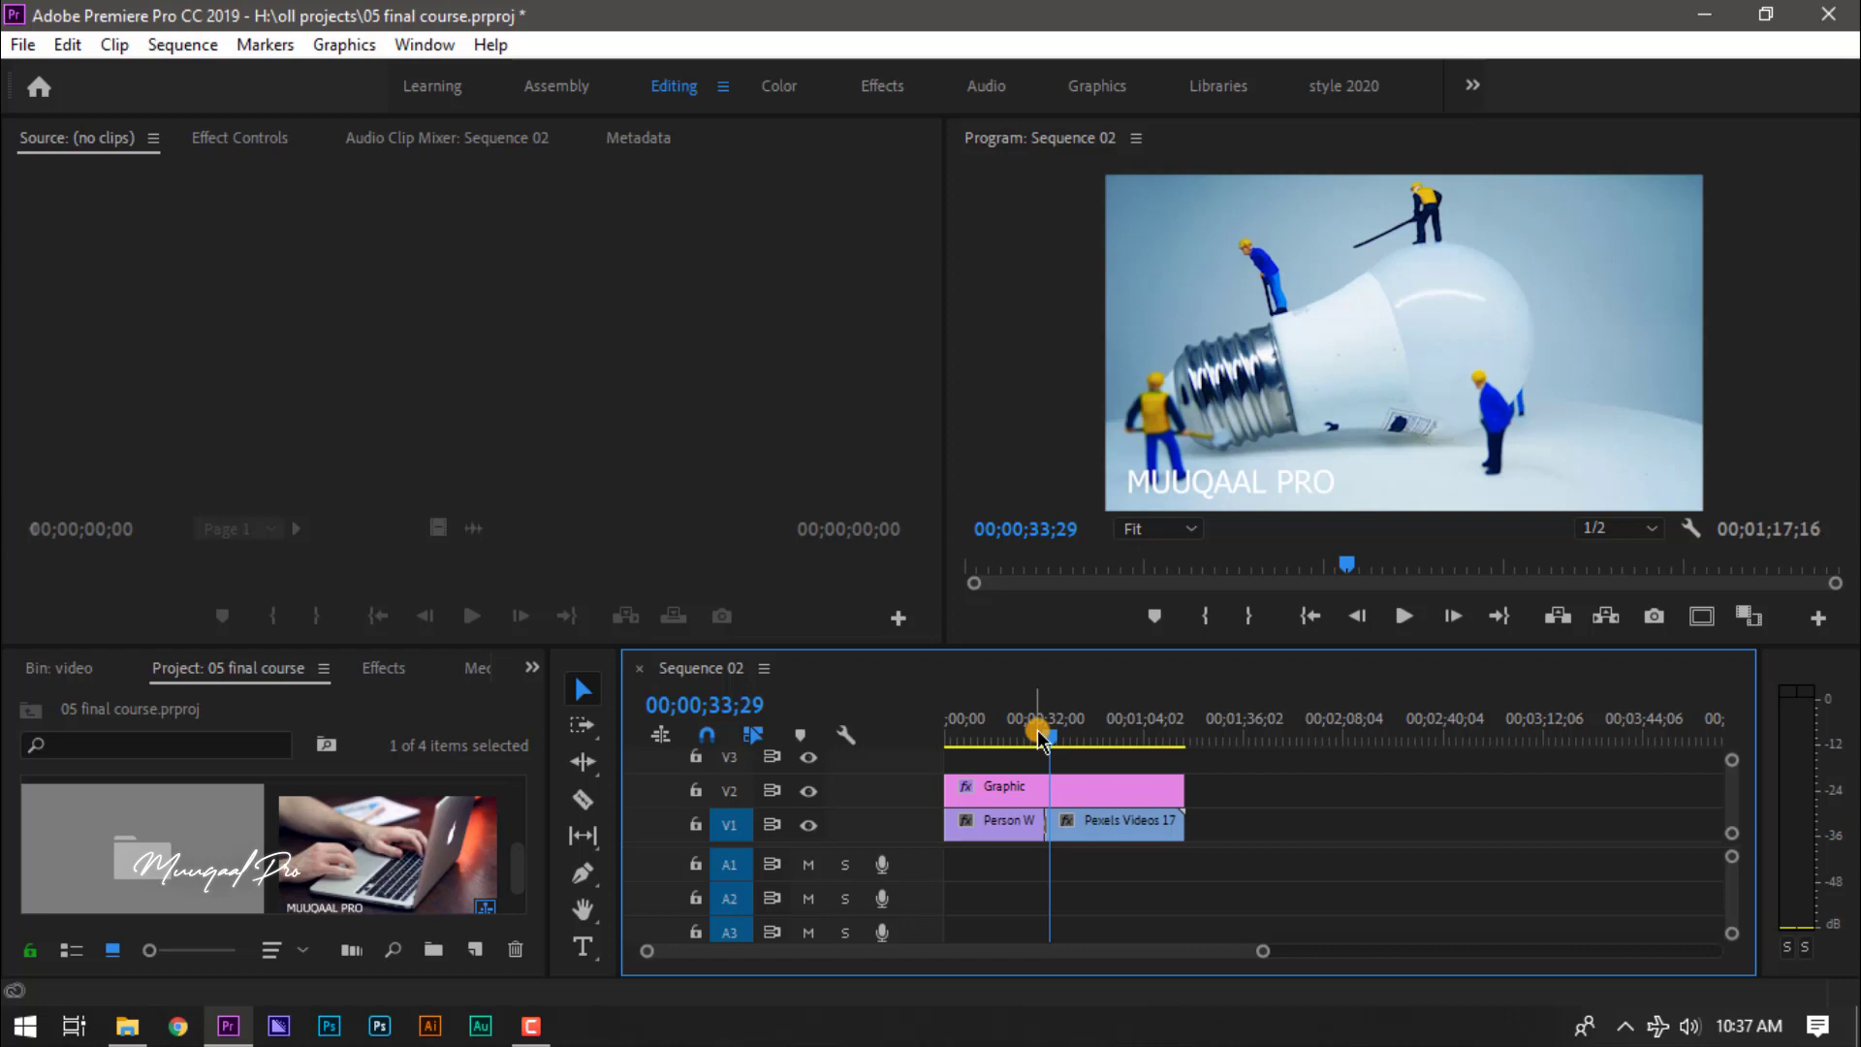
{"action": "left_click", "coordinate": [279, 1028]}
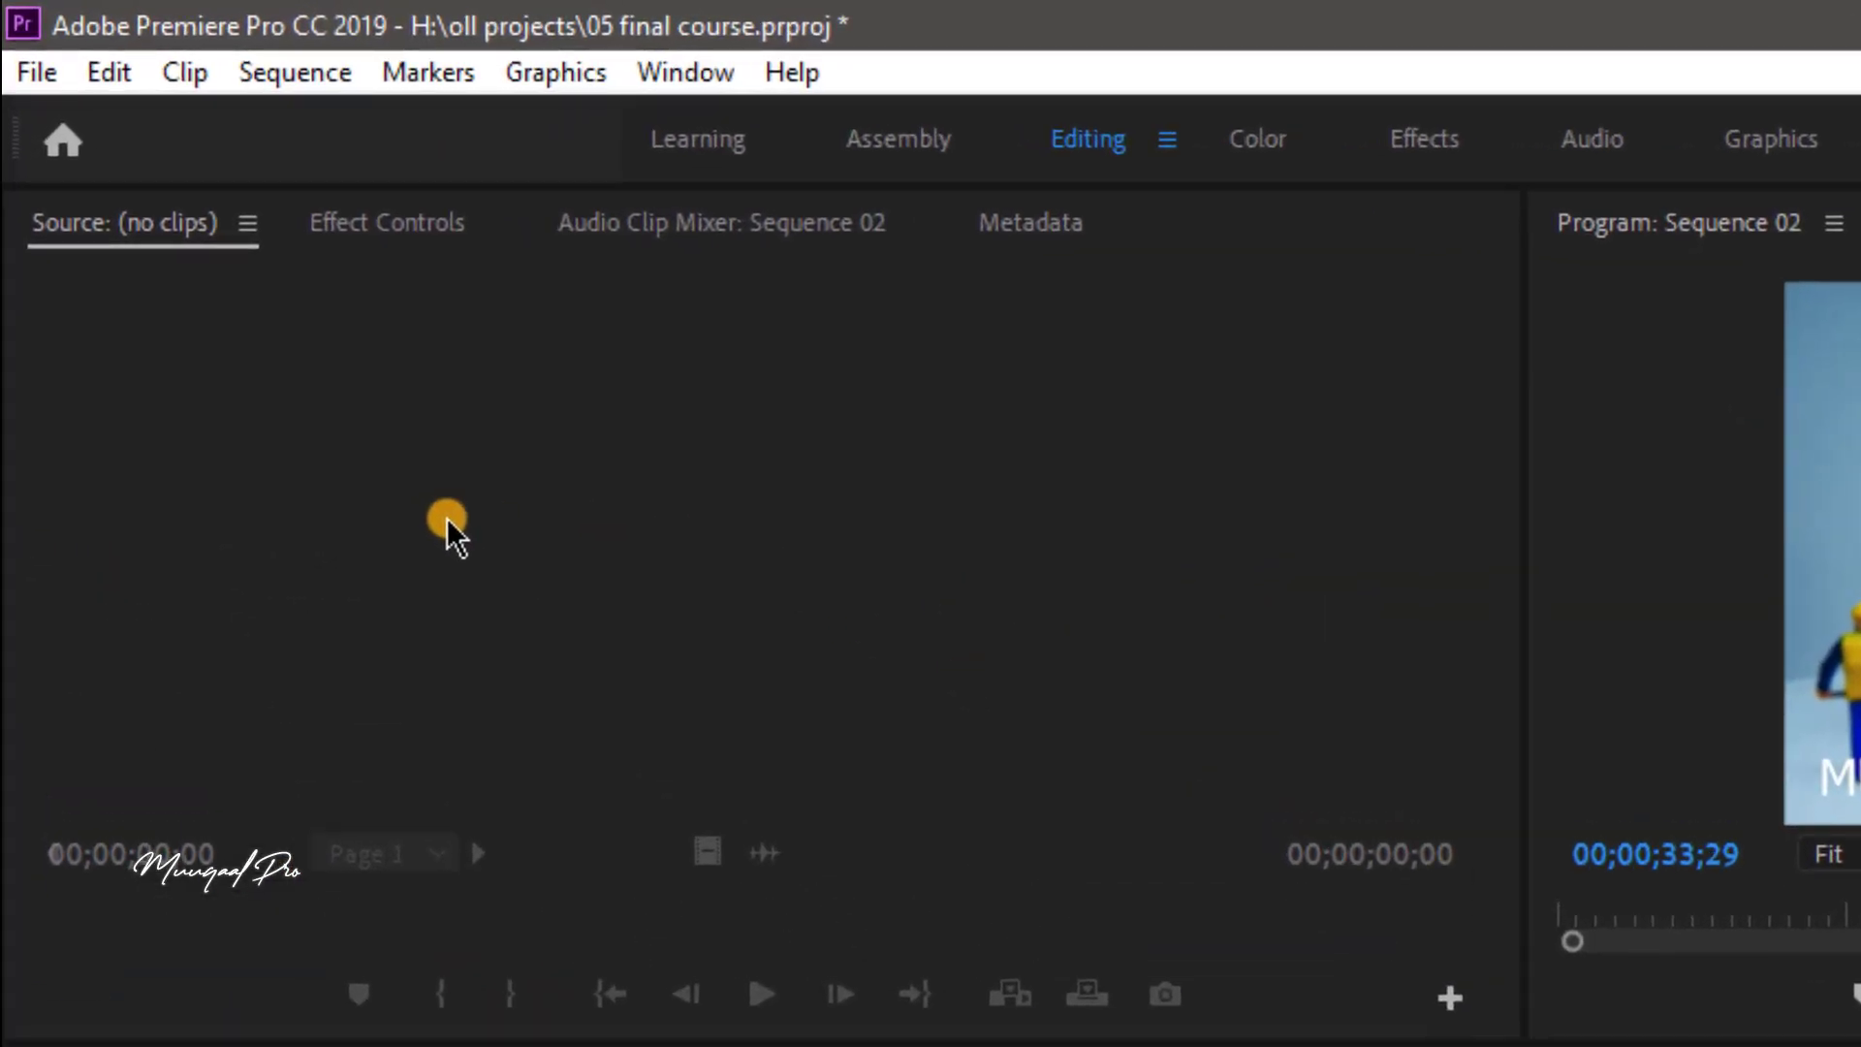
- Open Export Settings, keep Format H.264, and bring up the Output Name save dialog
{"action": "left_click", "coordinate": [44, 73]}
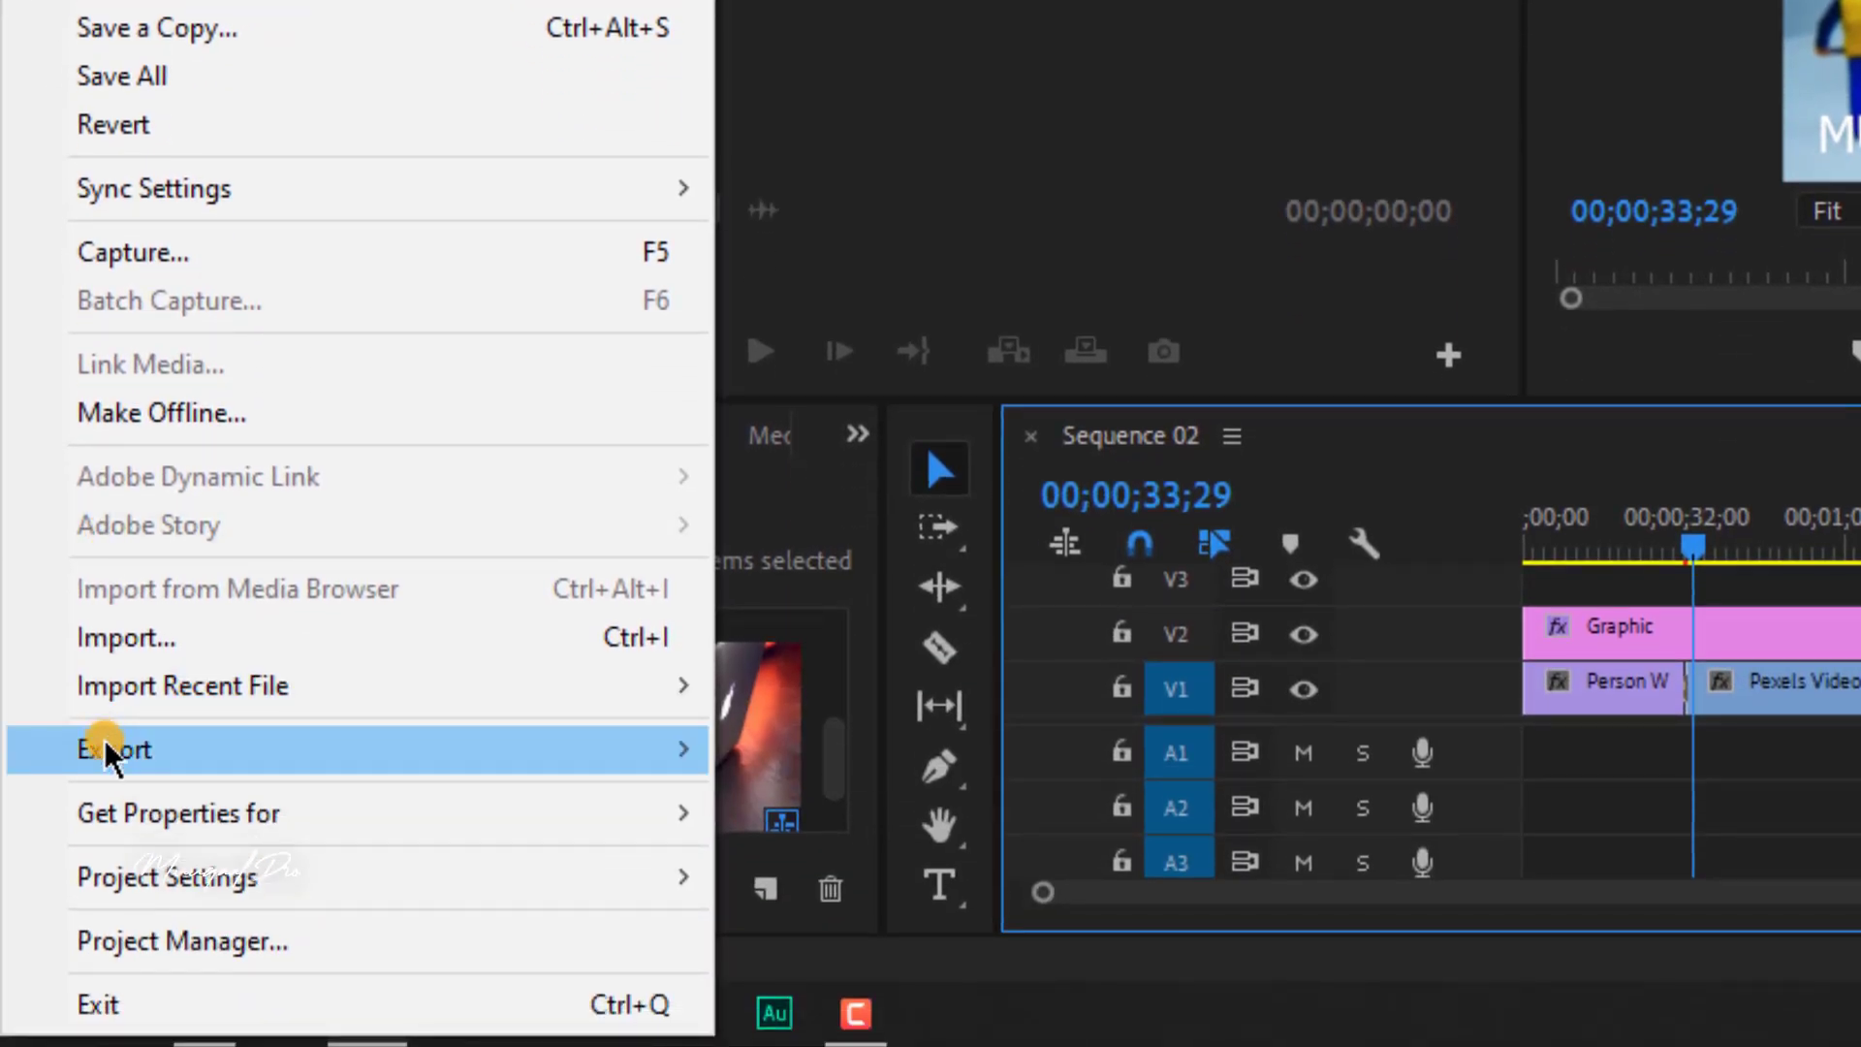
{"action": "mouse_move", "coordinate": [104, 774]}
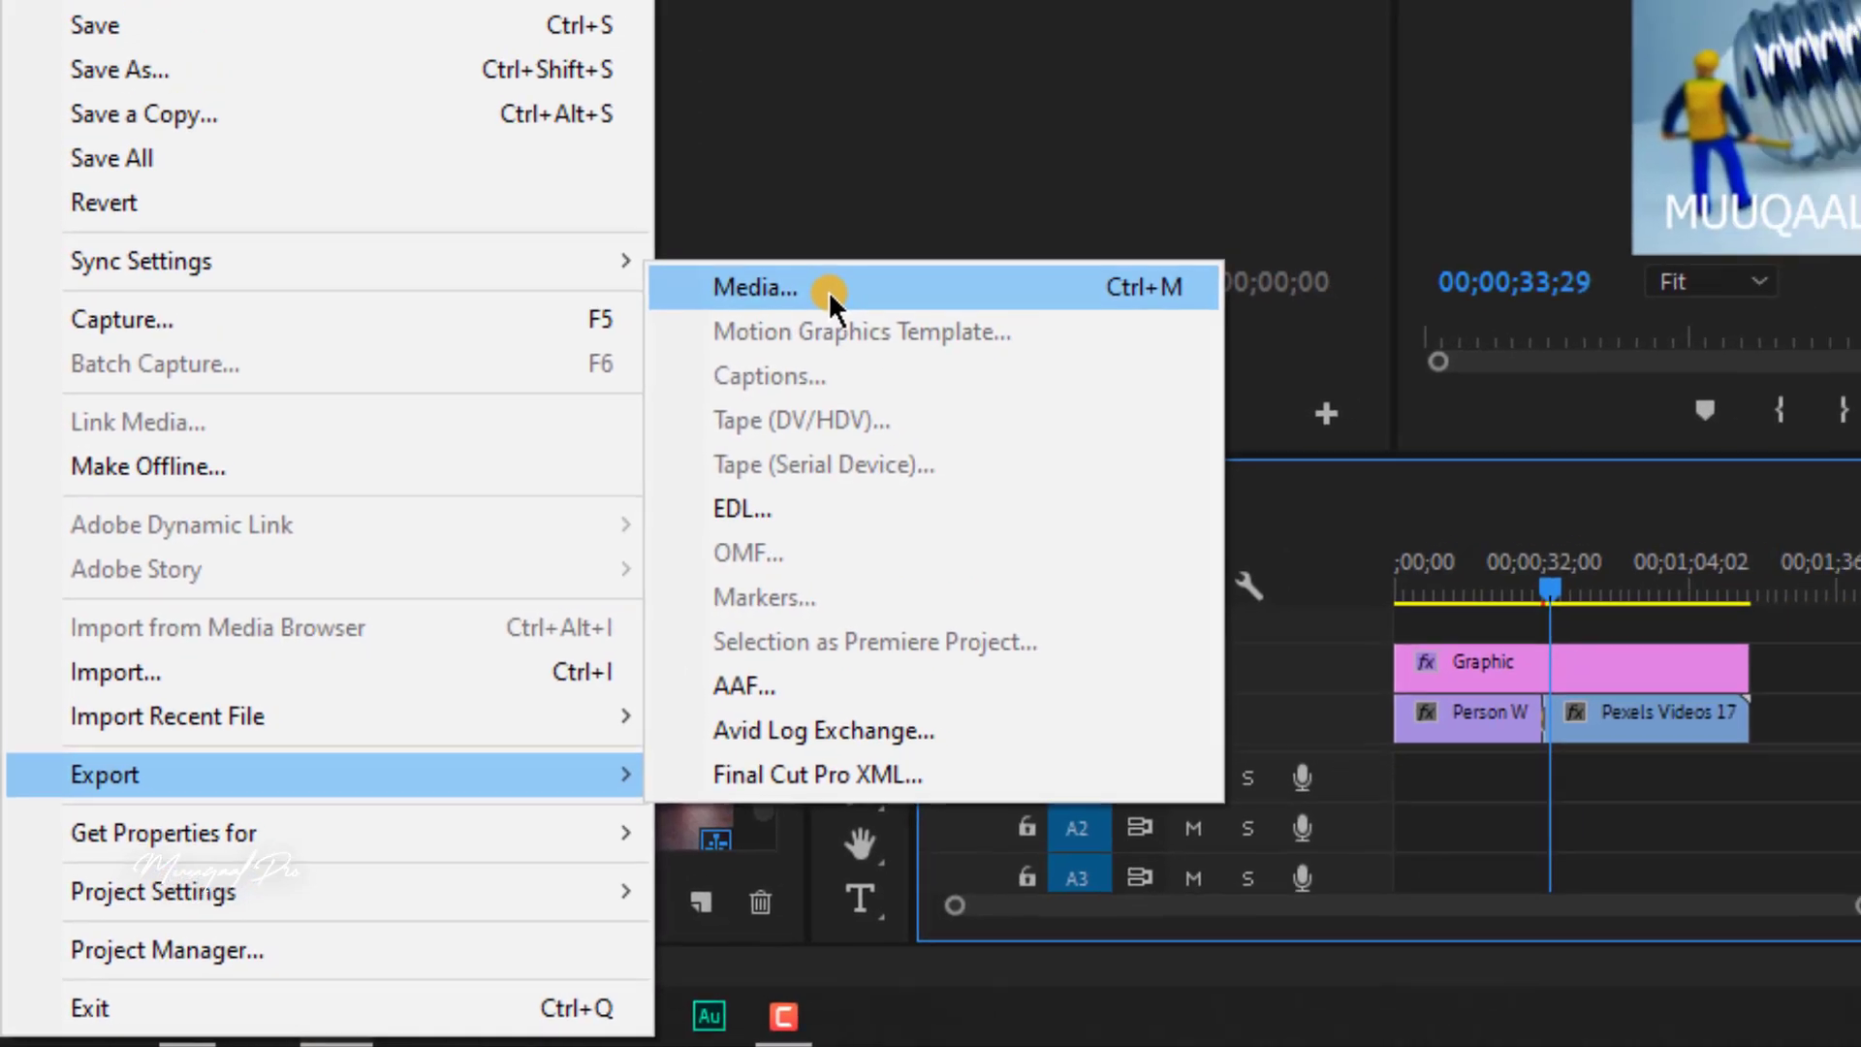
{"action": "left_click", "coordinate": [905, 220]}
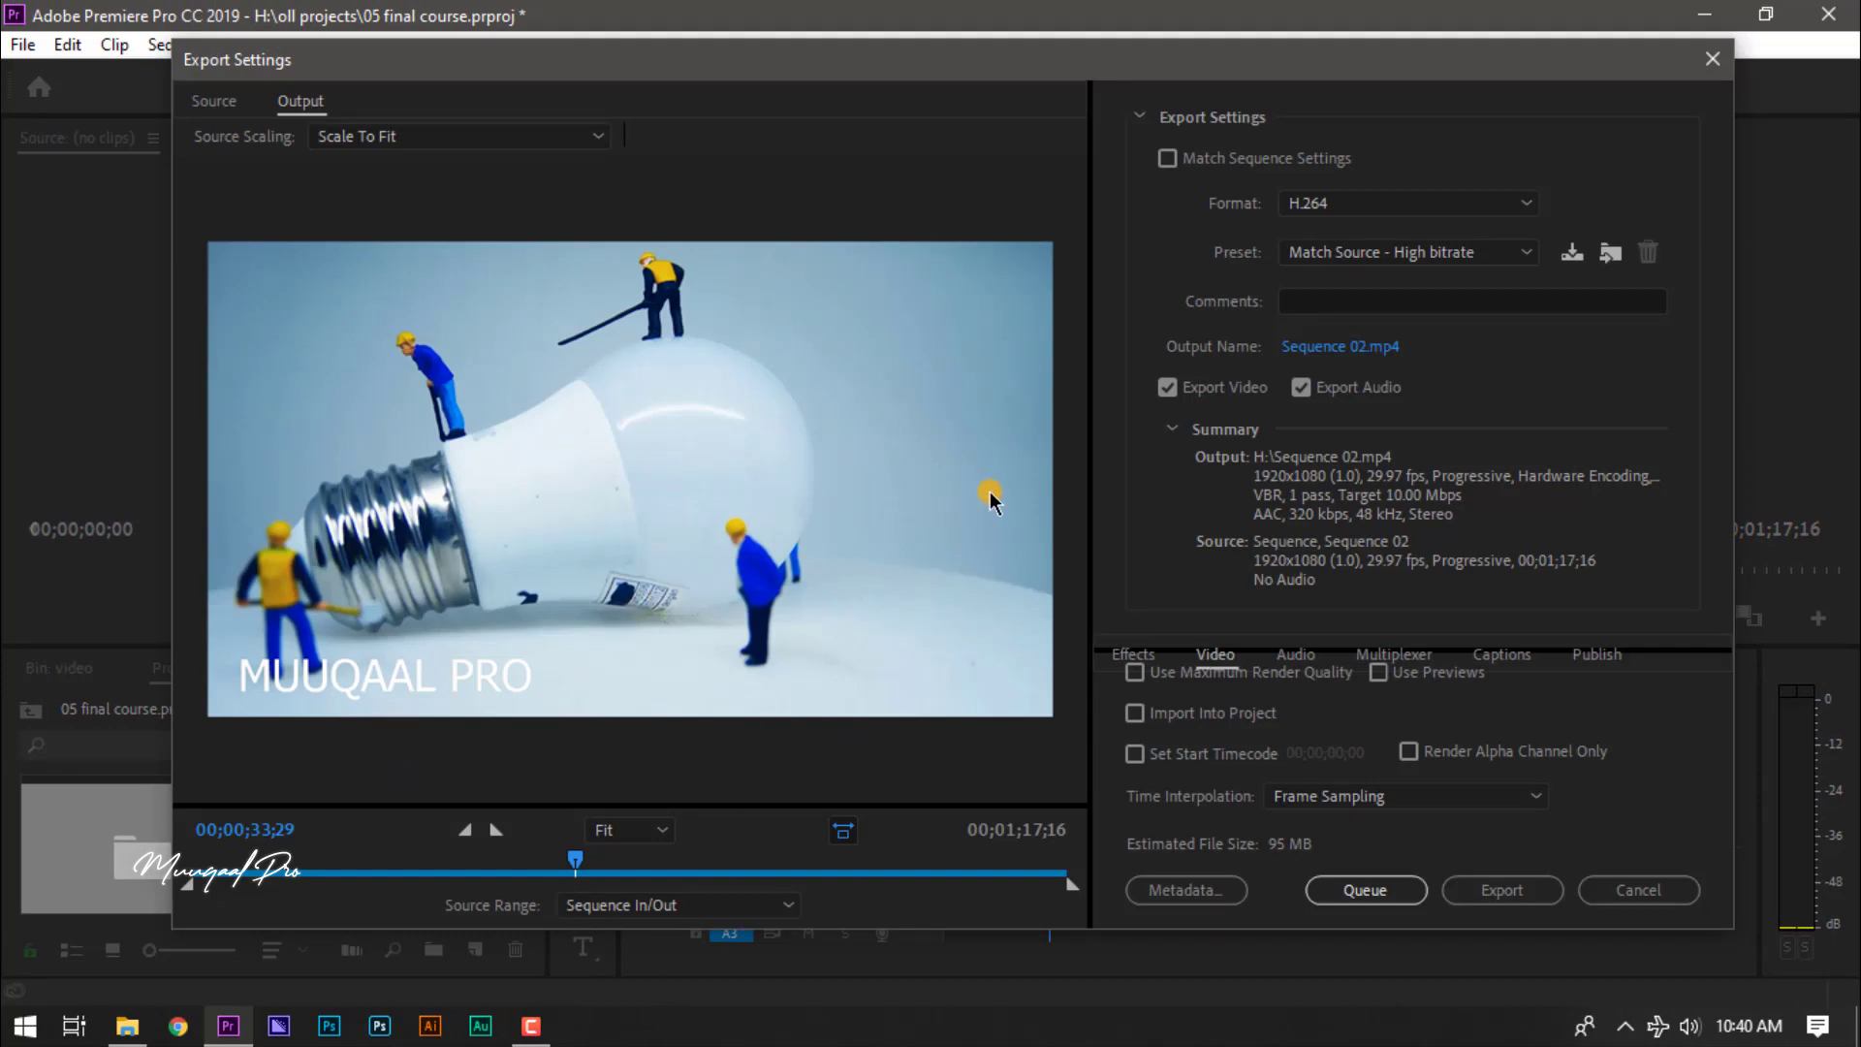
{"action": "left_click", "coordinate": [1525, 206]}
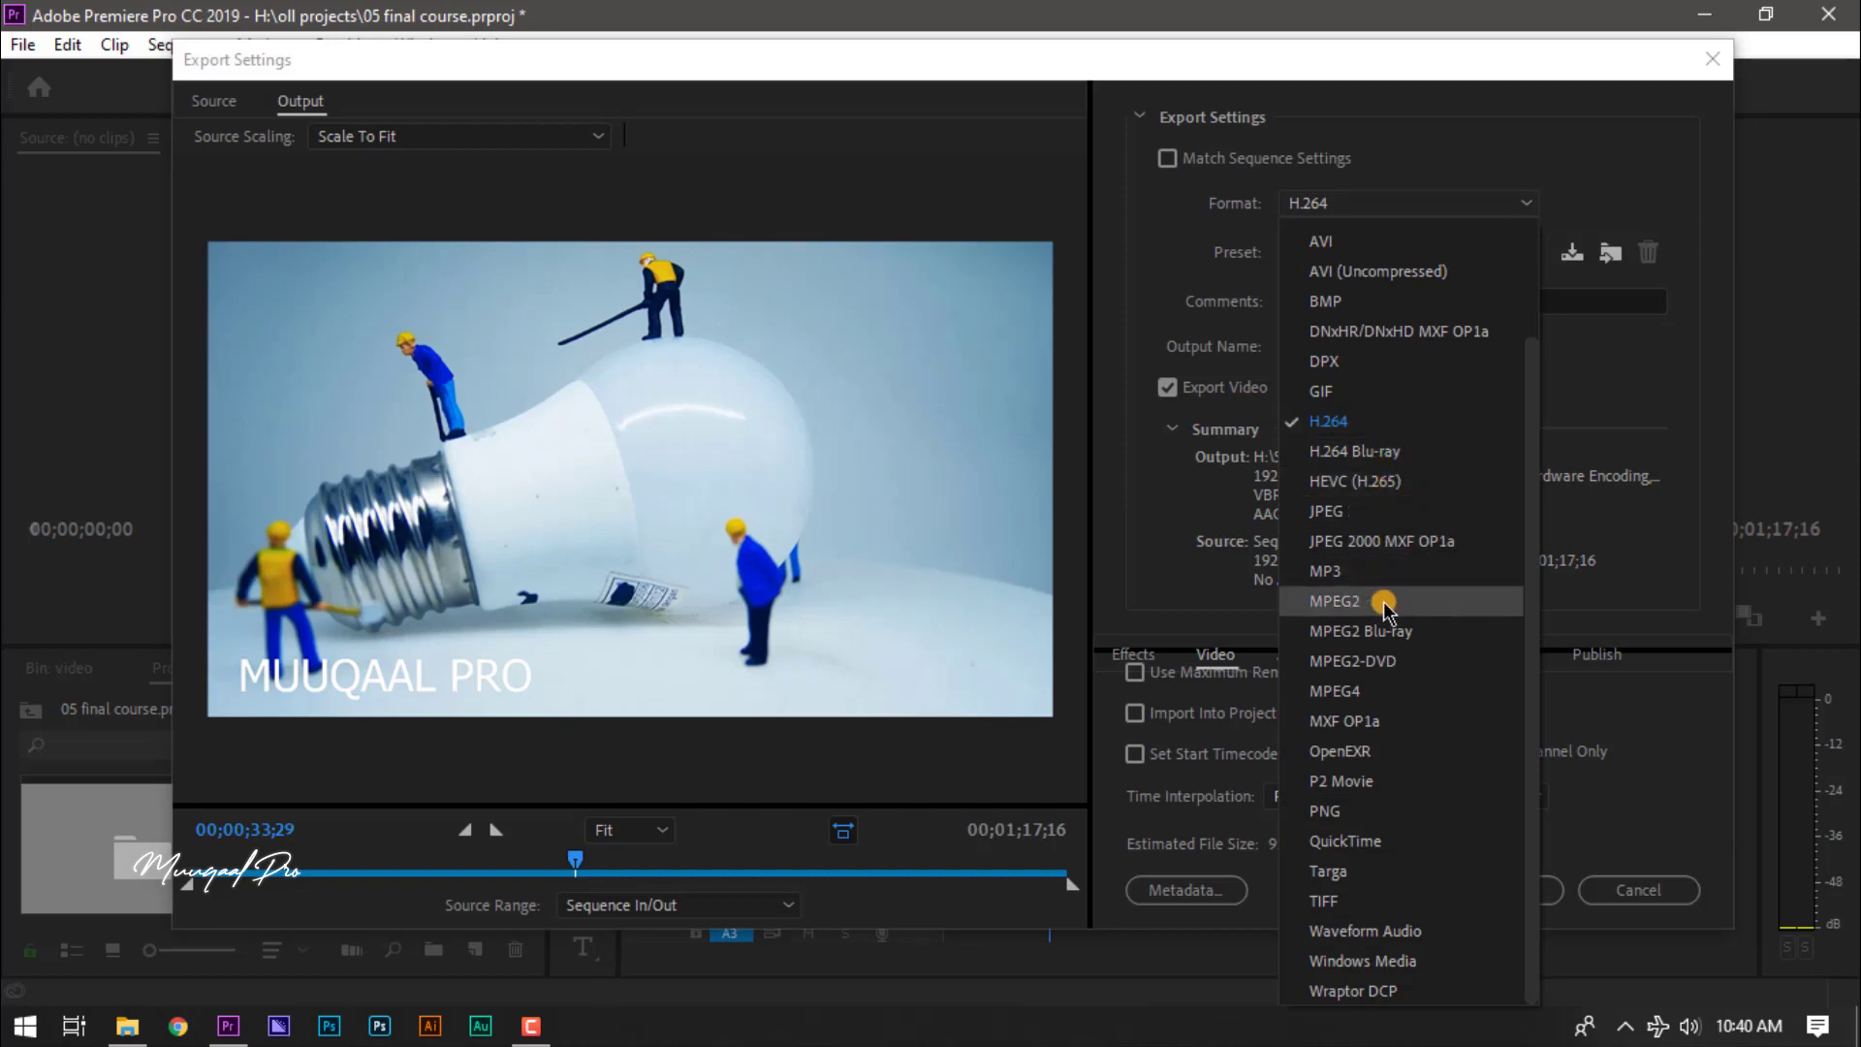
{"action": "left_click", "coordinate": [1355, 422]}
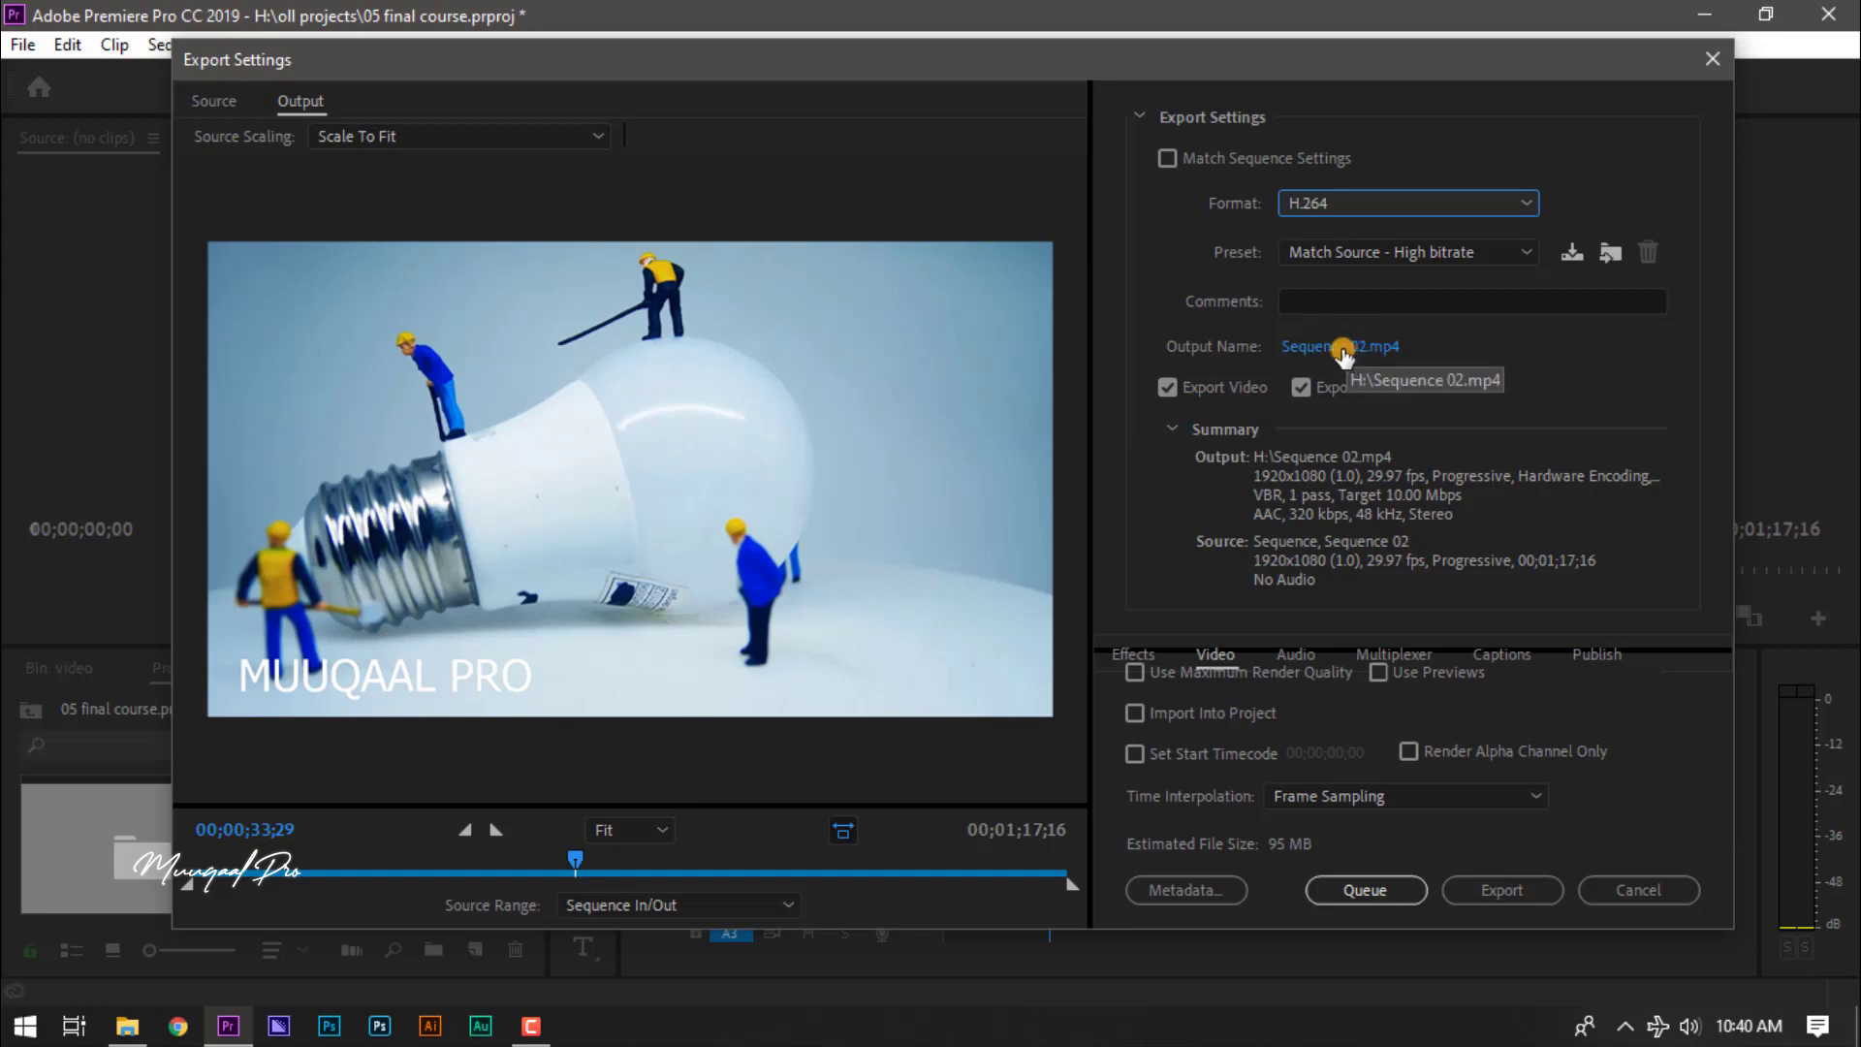
{"action": "left_click", "coordinate": [1357, 353]}
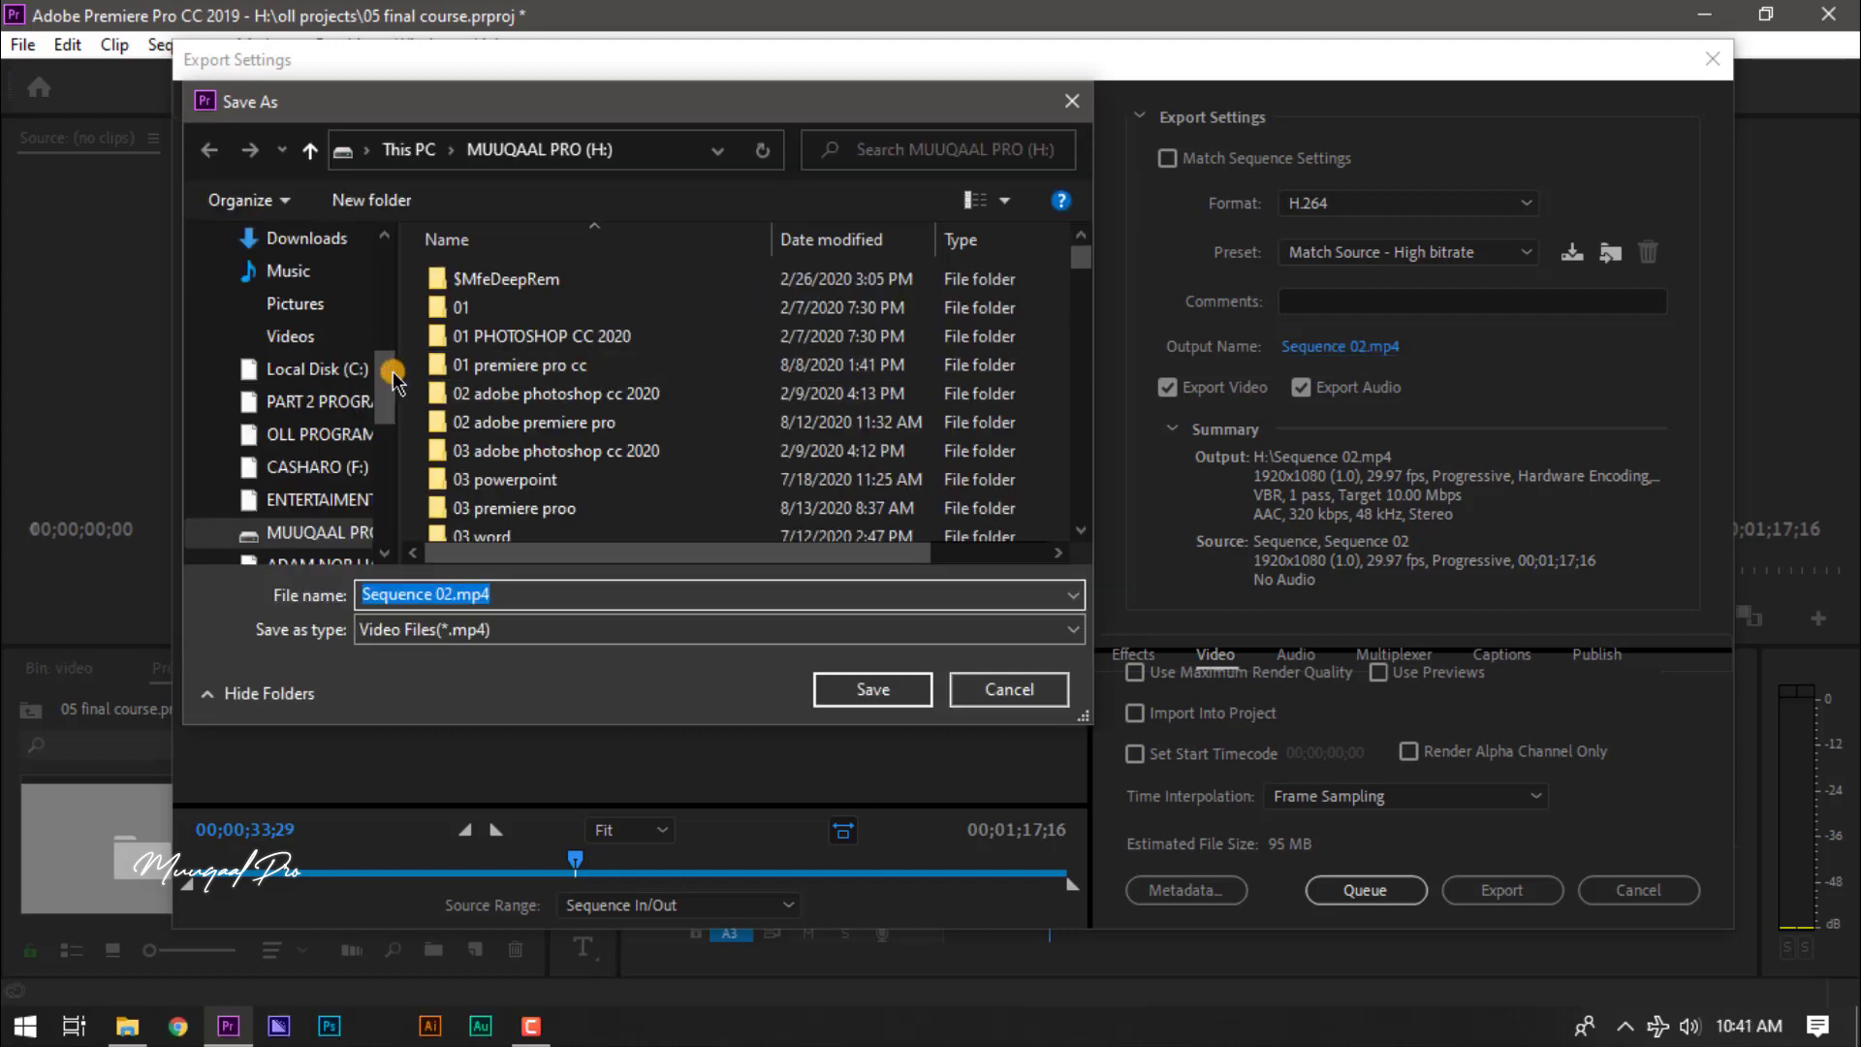
- Save Sequence 02.mp4 into the Desktop project folder and start the export
{"action": "left_click_drag", "start_coordinate": [393, 373], "coordinate": [356, 312]}
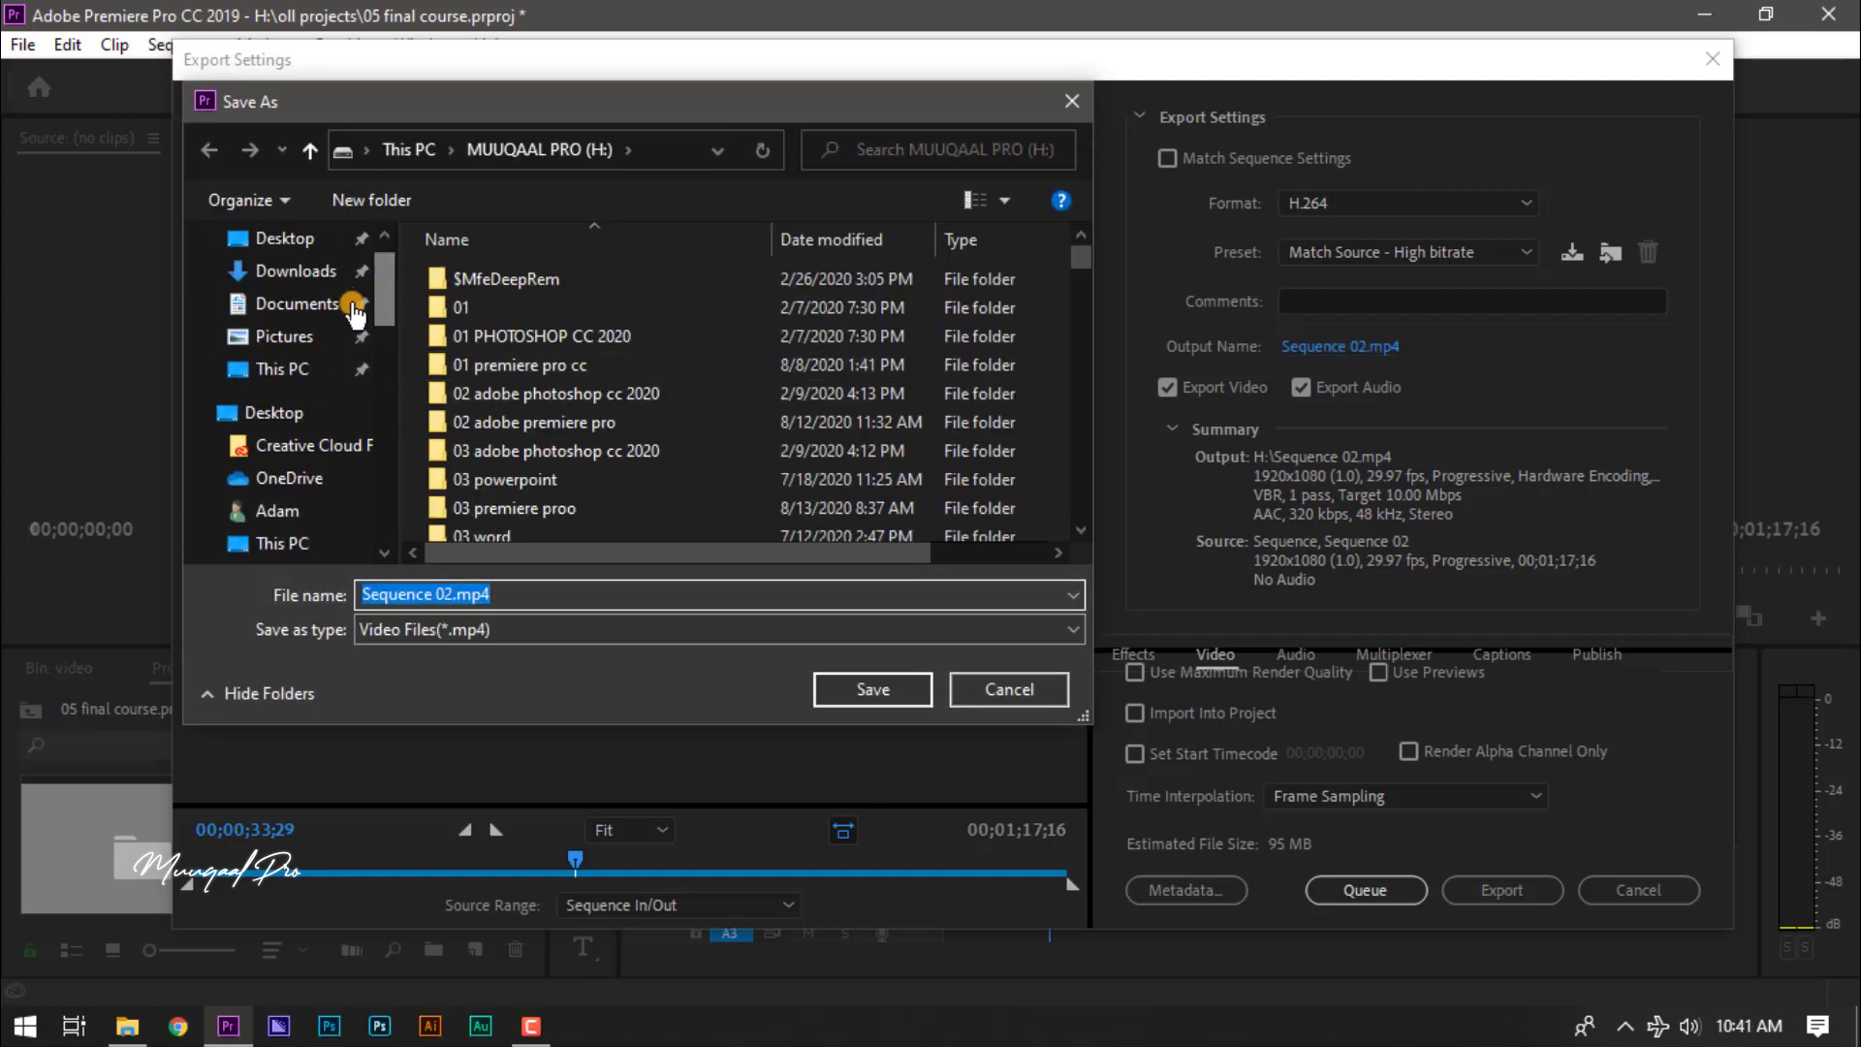
{"action": "left_click", "coordinate": [315, 415]}
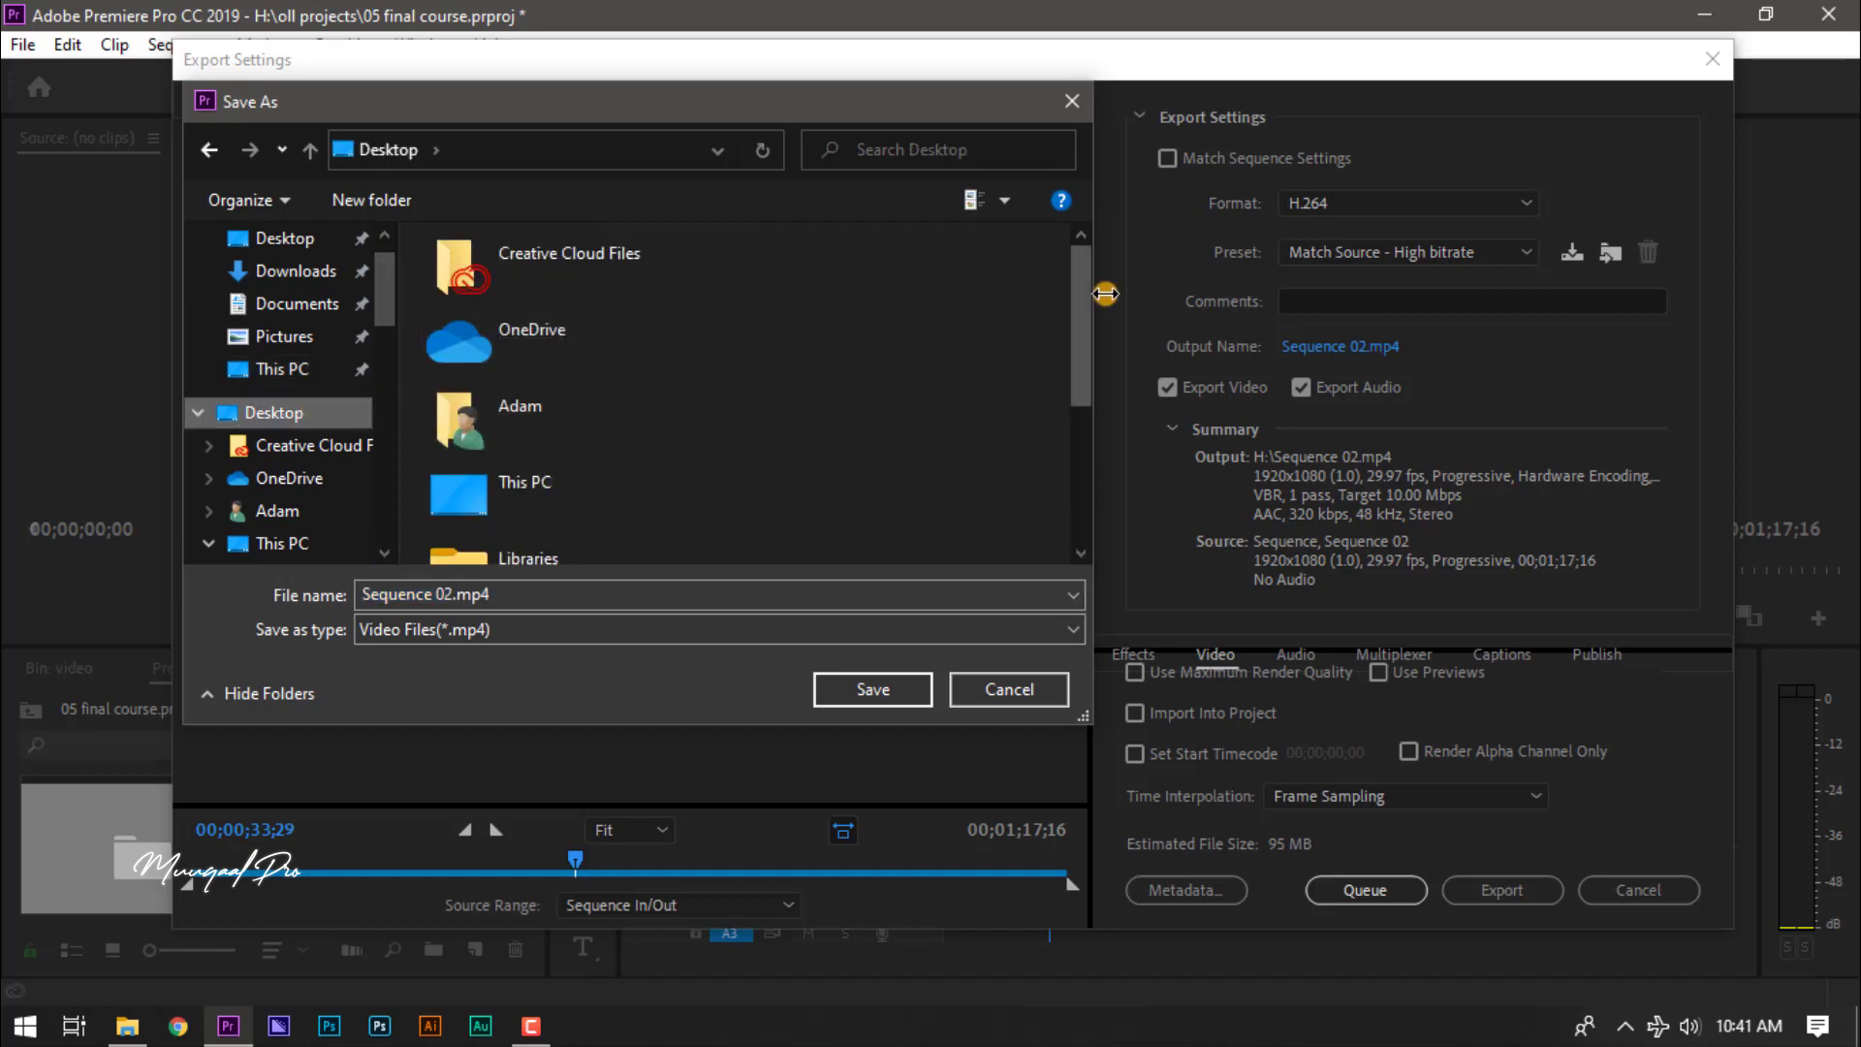
{"action": "left_click_drag", "start_coordinate": [1080, 308], "coordinate": [1047, 455]}
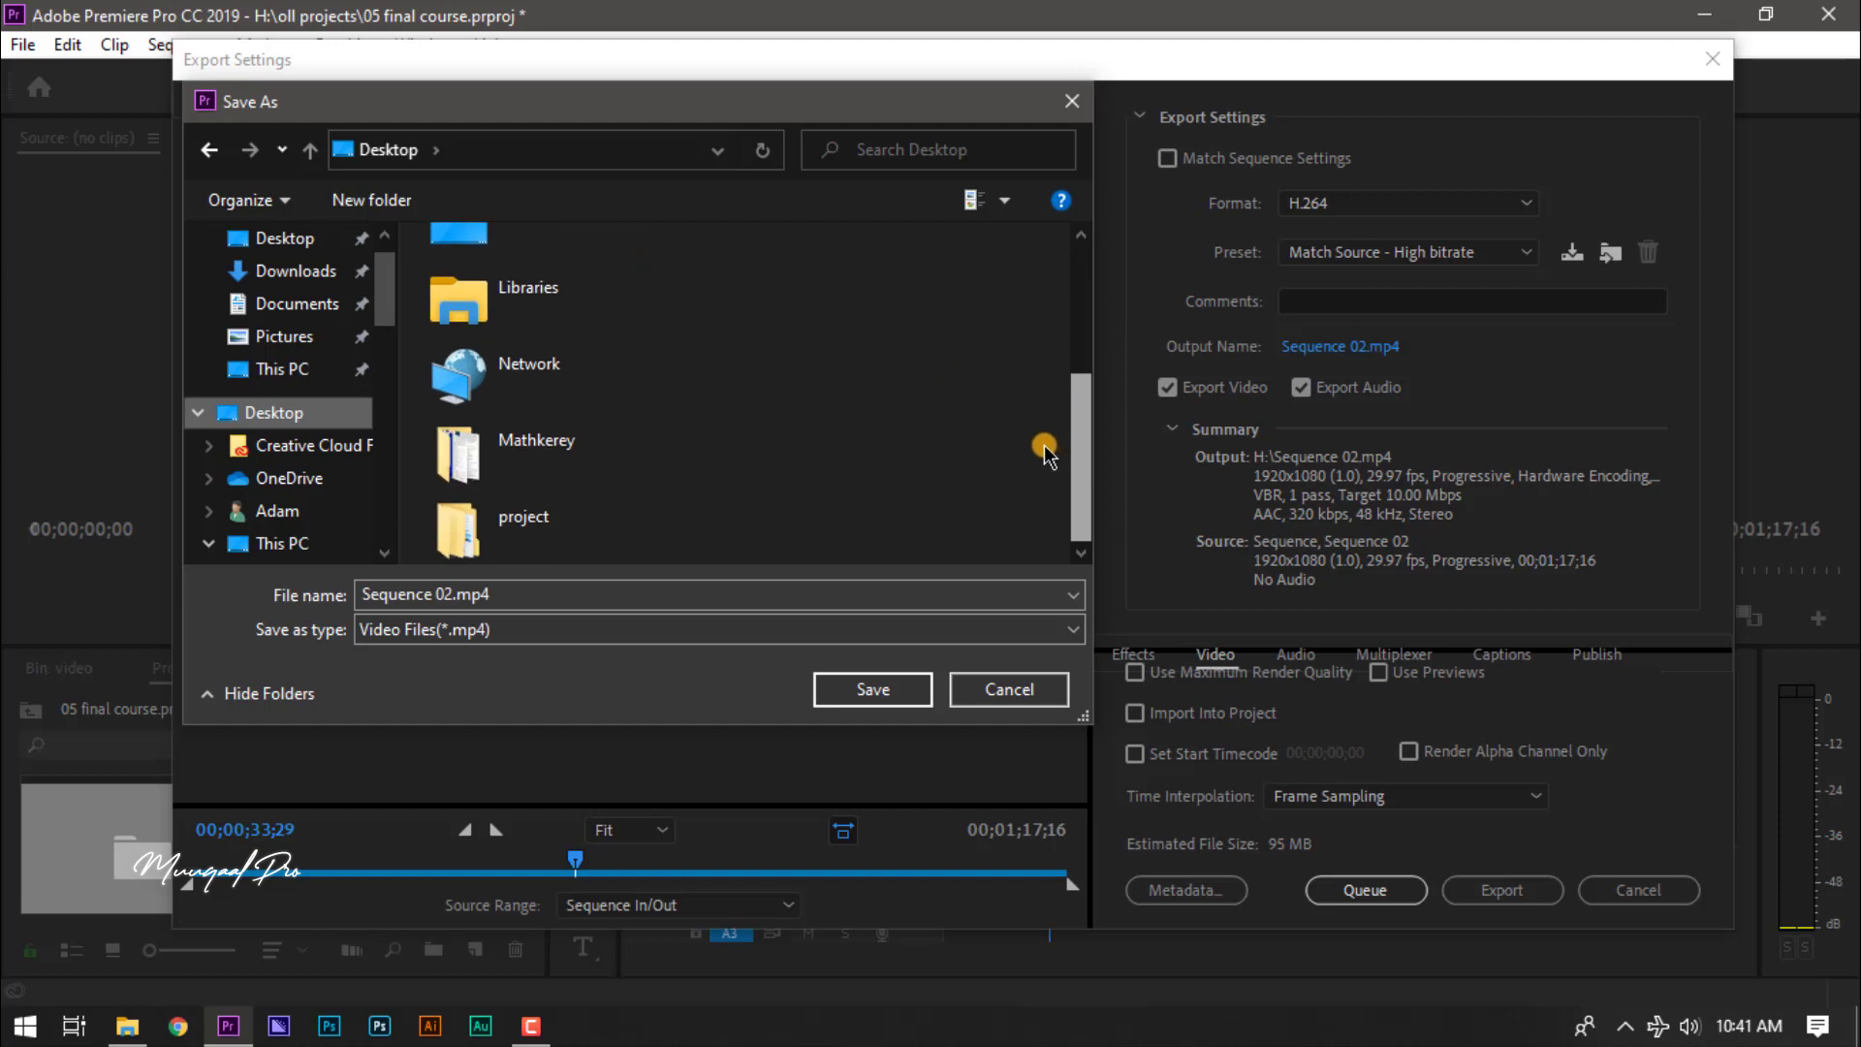
{"action": "double_click", "coordinate": [737, 512]}
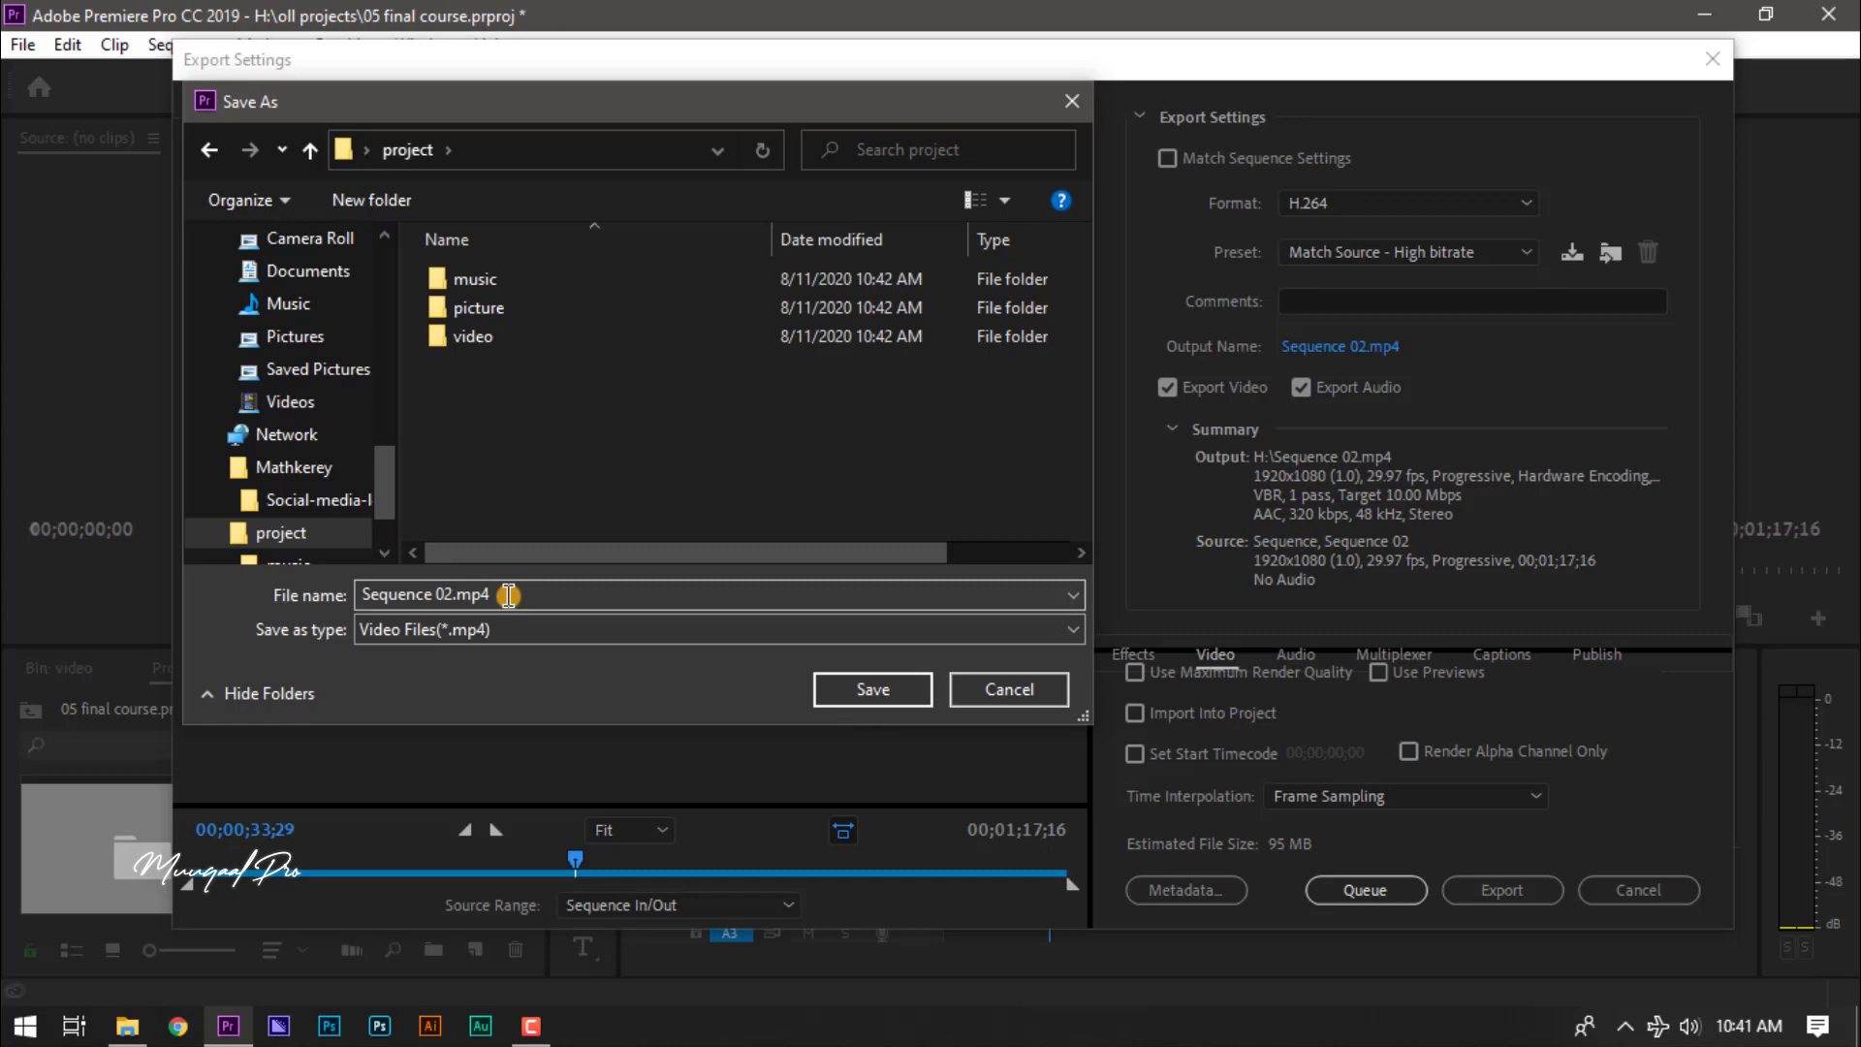
{"action": "left_click", "coordinate": [873, 691]}
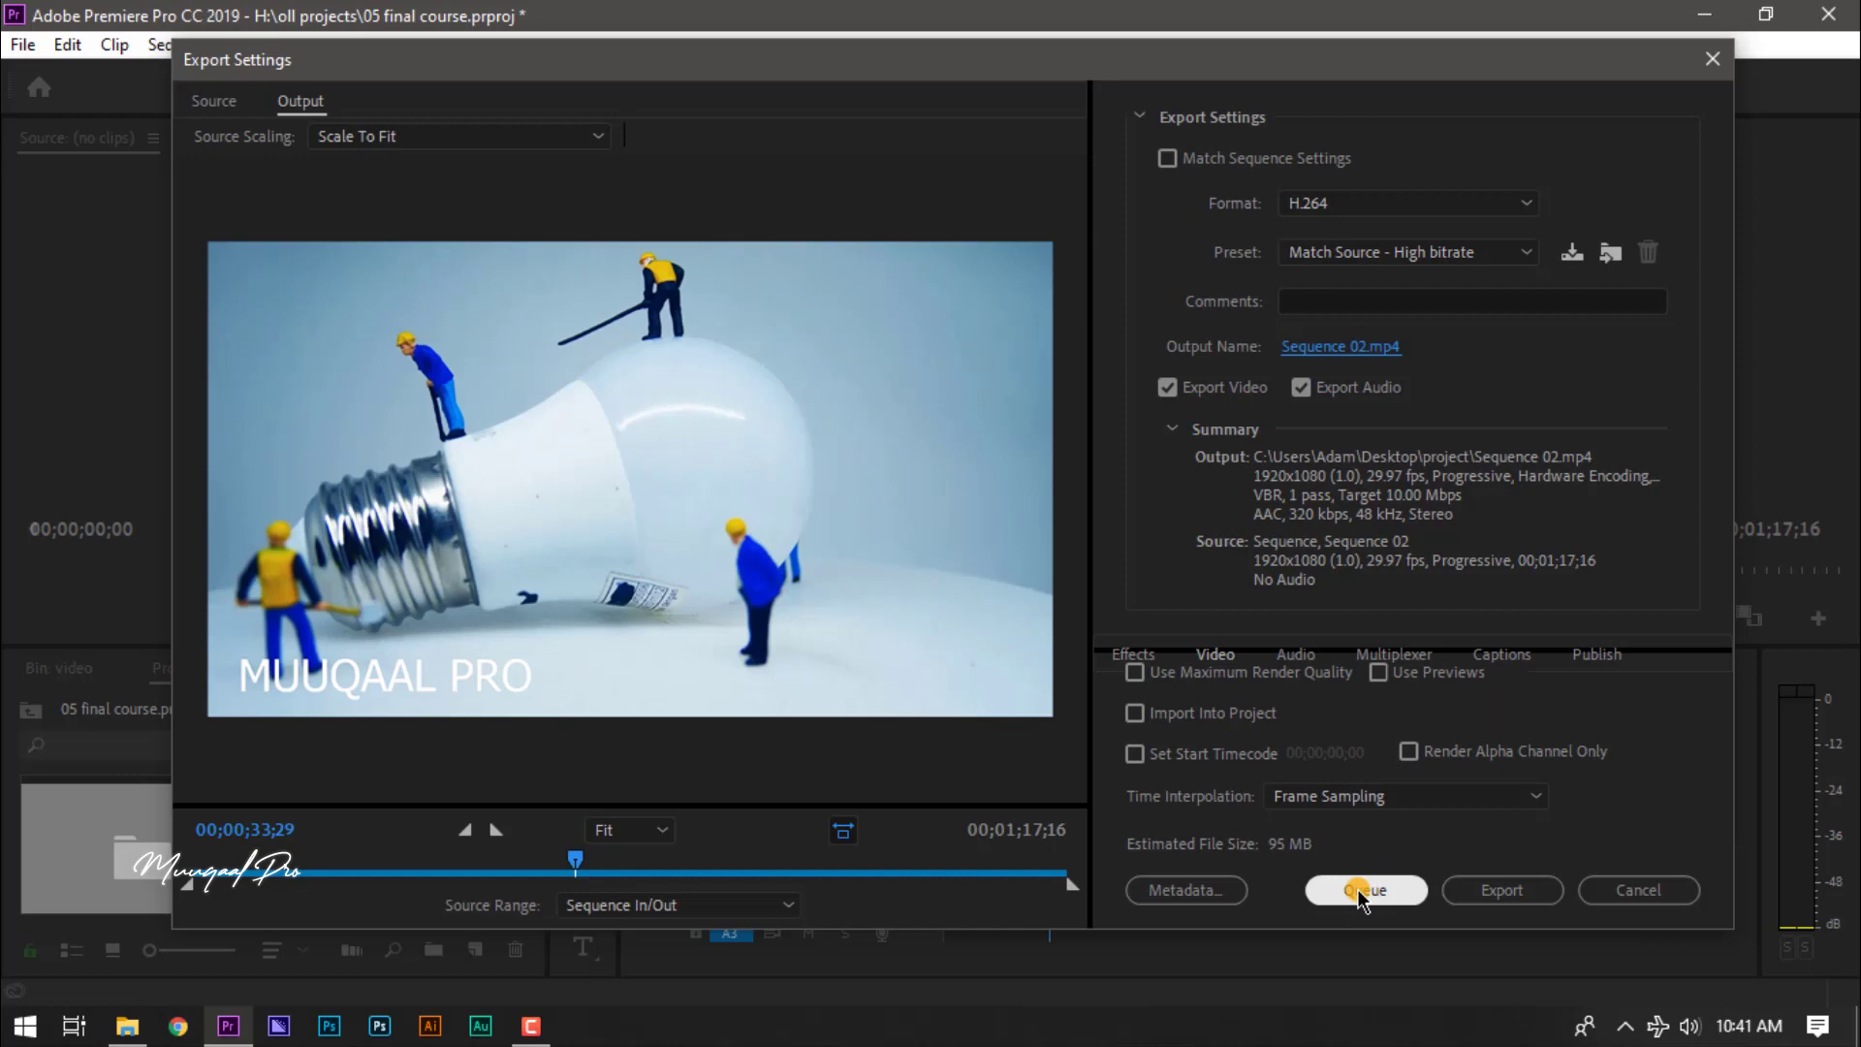
{"action": "left_click", "coordinate": [1517, 890]}
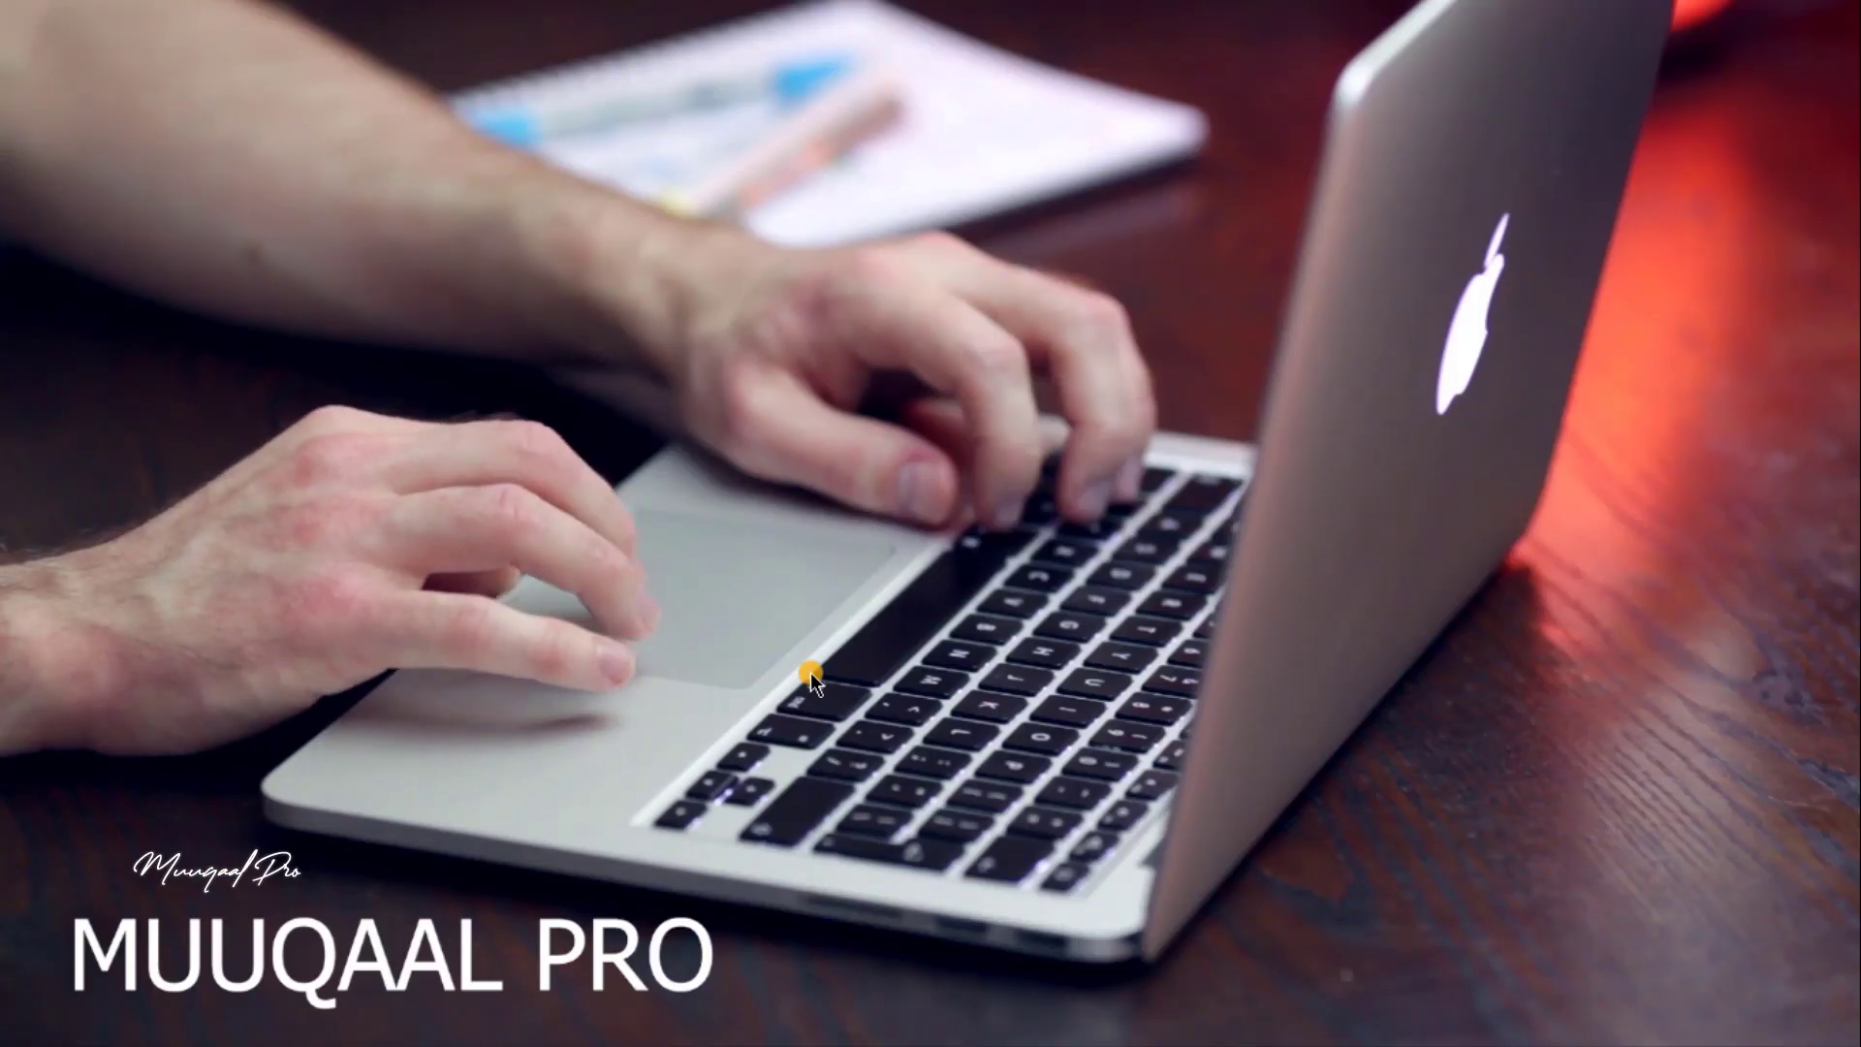
- Seek back and forth through the exported Sequence 02.mp4 between the lightbulb and laptop scenes
{"action": "key", "text": "Right"}
{"action": "key", "text": "Right"}
{"action": "key", "text": "Right"}
{"action": "key", "text": "Right"}
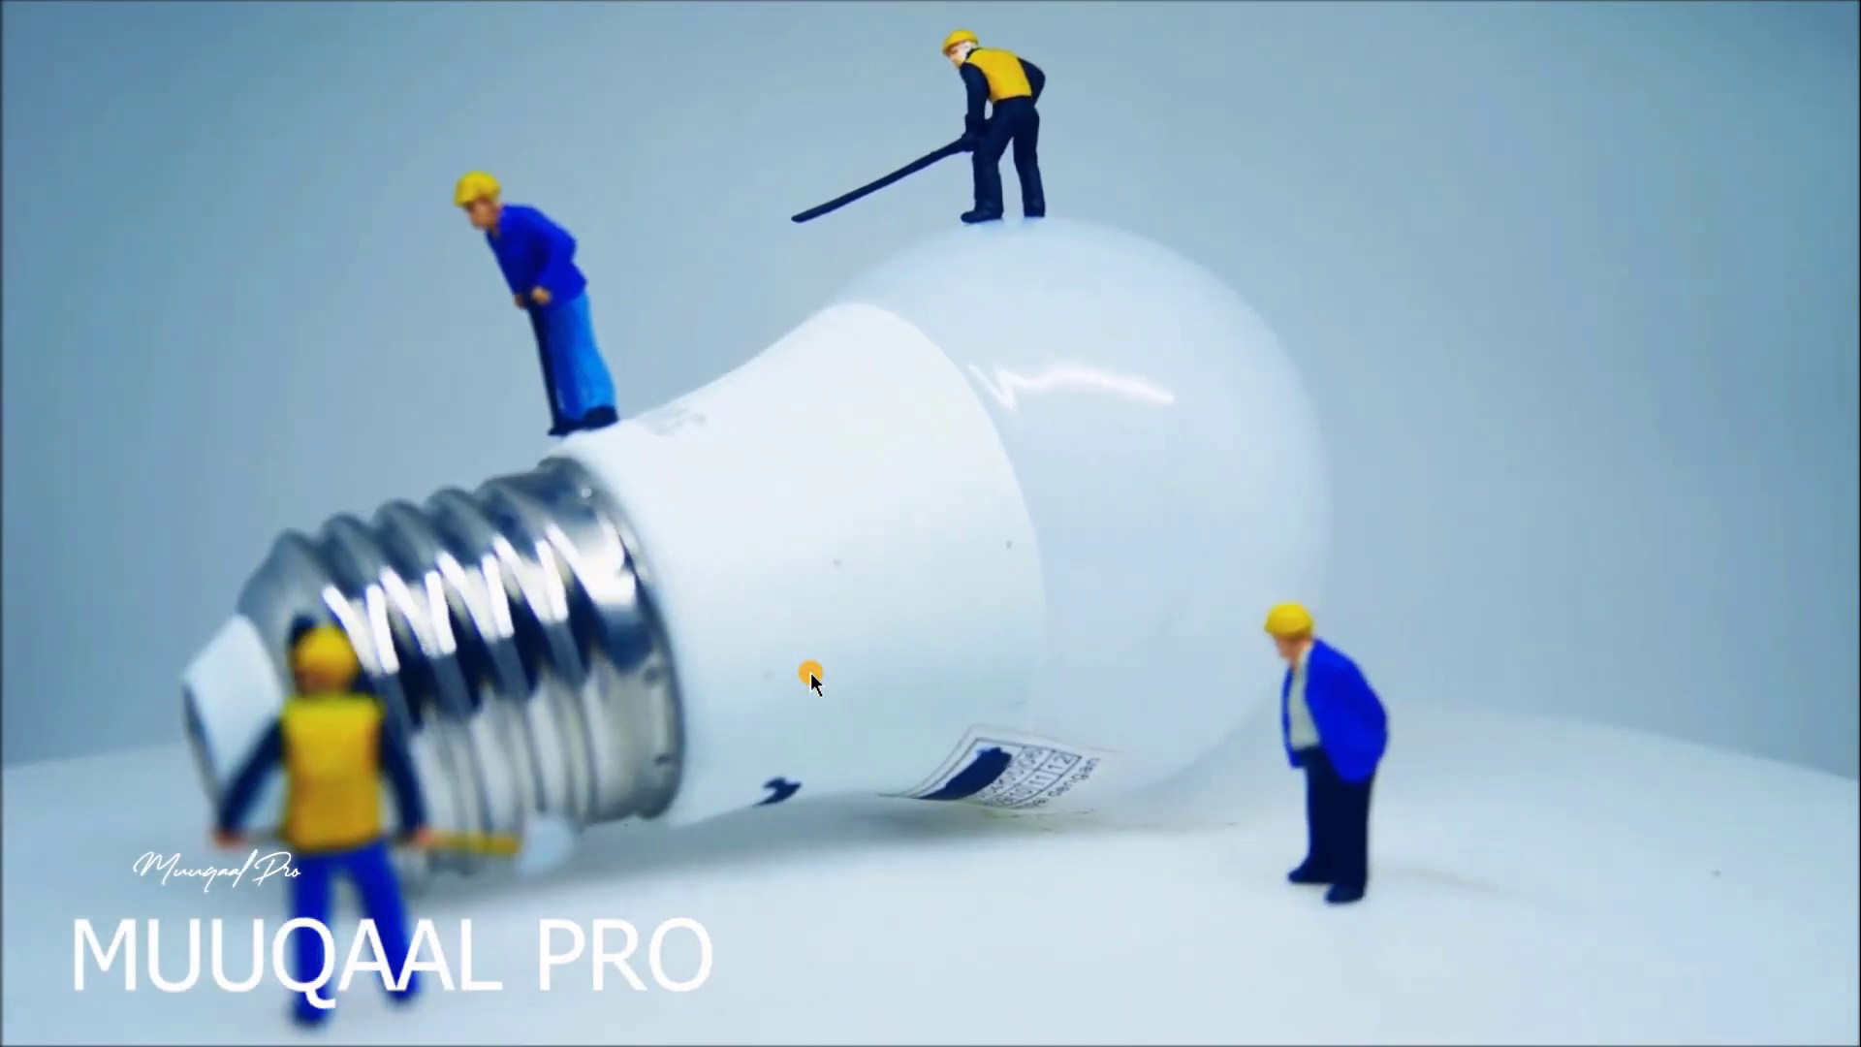
{"action": "key", "text": "Left"}
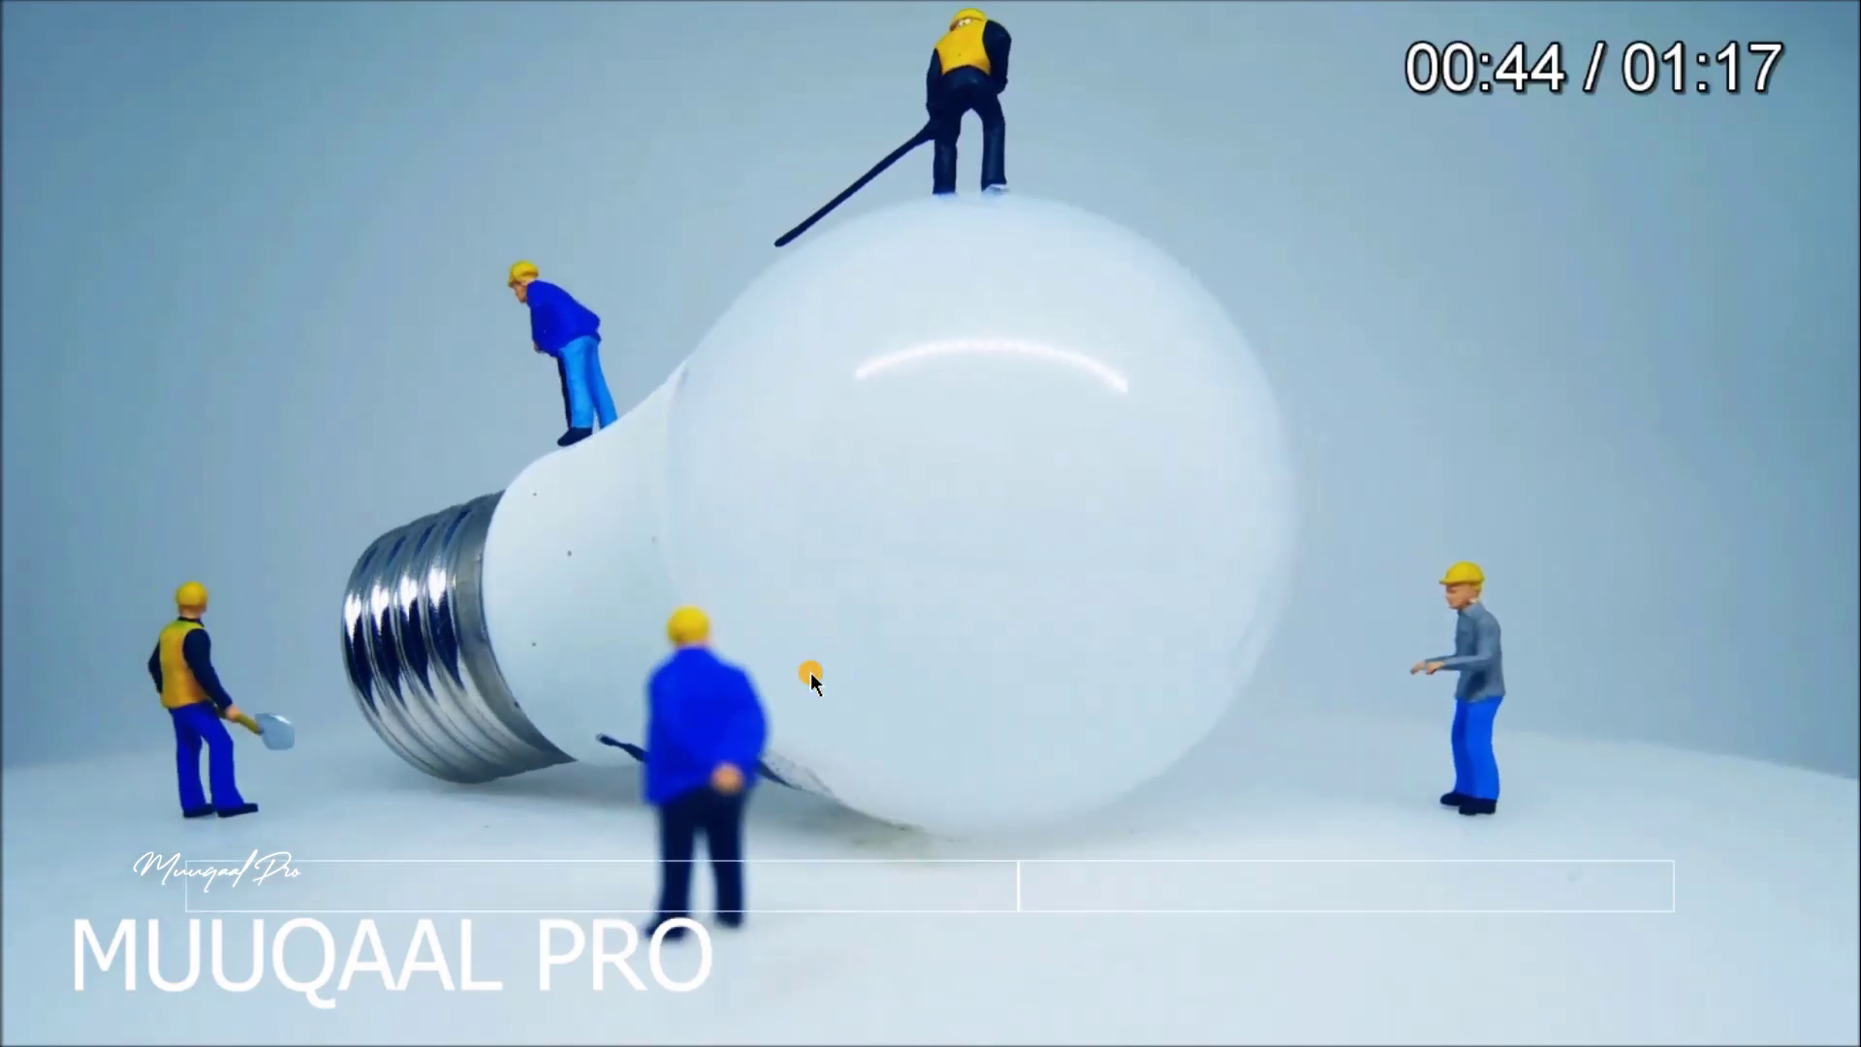
{"action": "key", "text": "Left"}
{"action": "key", "text": "Left"}
{"action": "key", "text": "Left"}
{"action": "key", "text": "Left"}
{"action": "key", "text": "Right"}
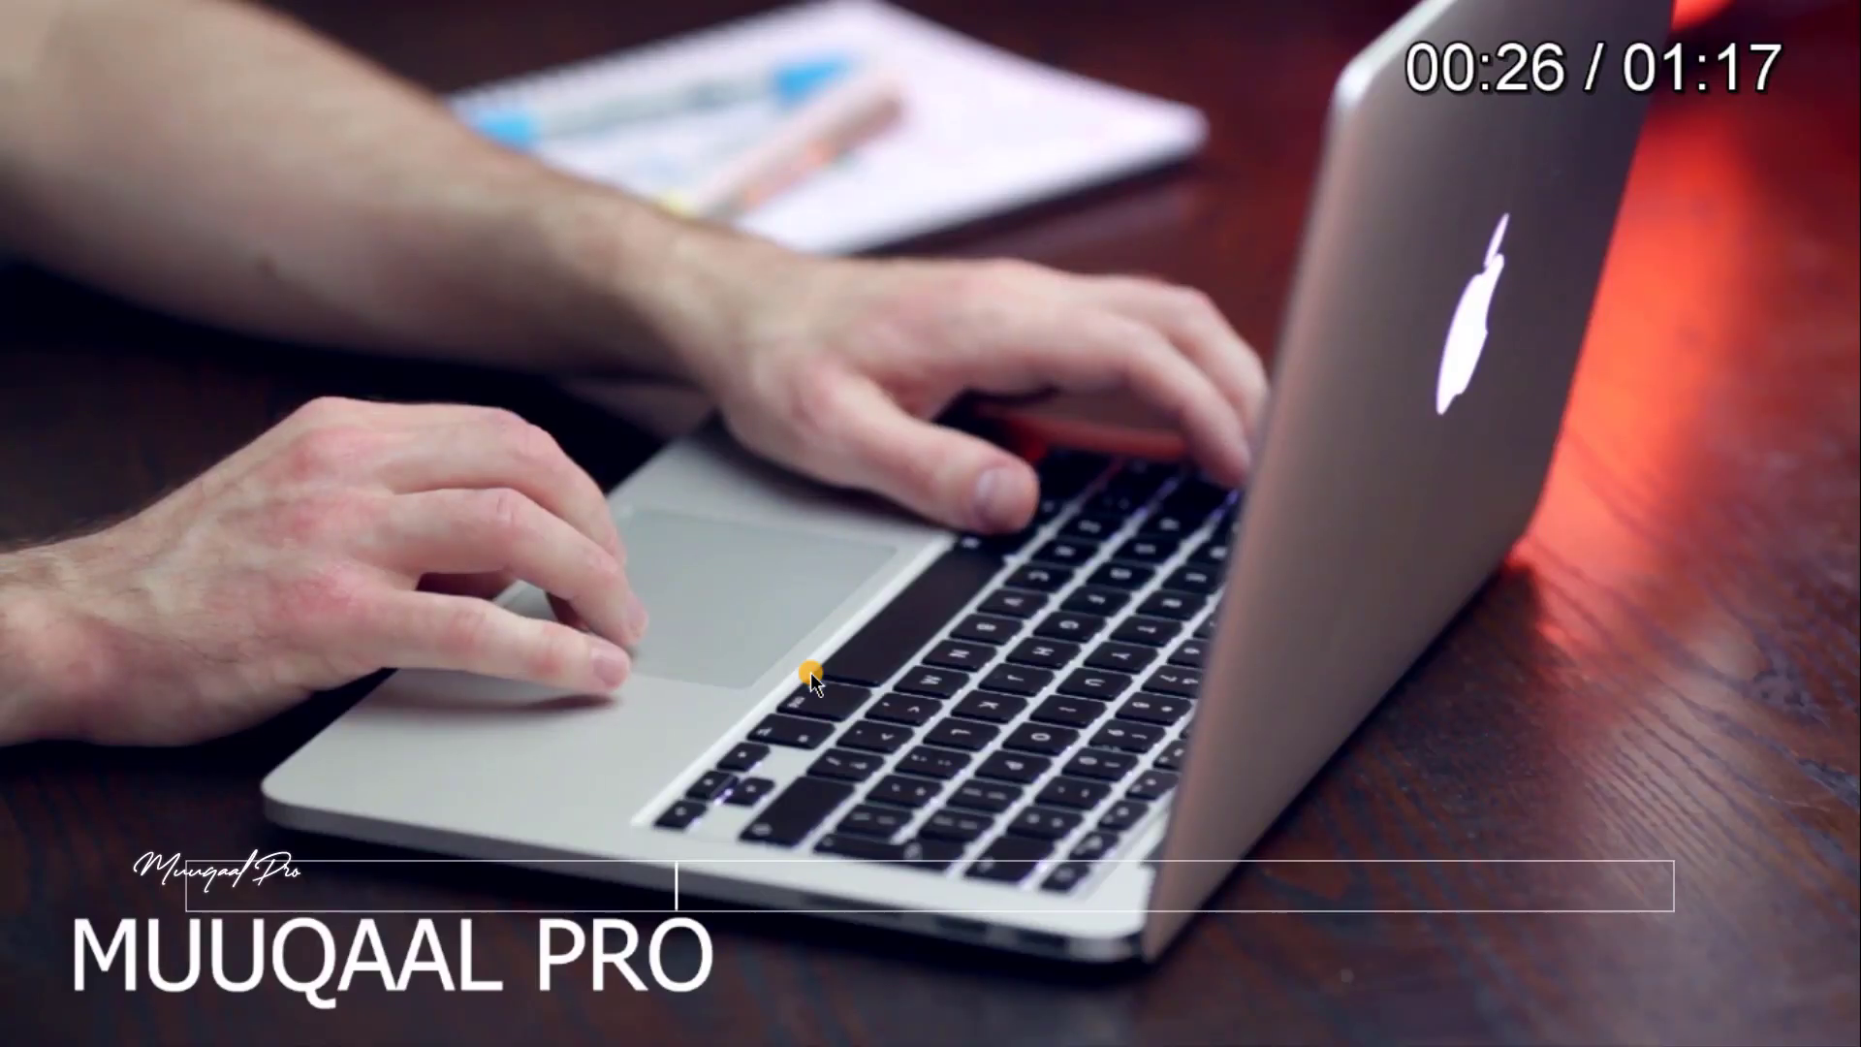
{"action": "key", "text": "Right"}
{"action": "key", "text": "Right"}
{"action": "key", "text": "Left"}
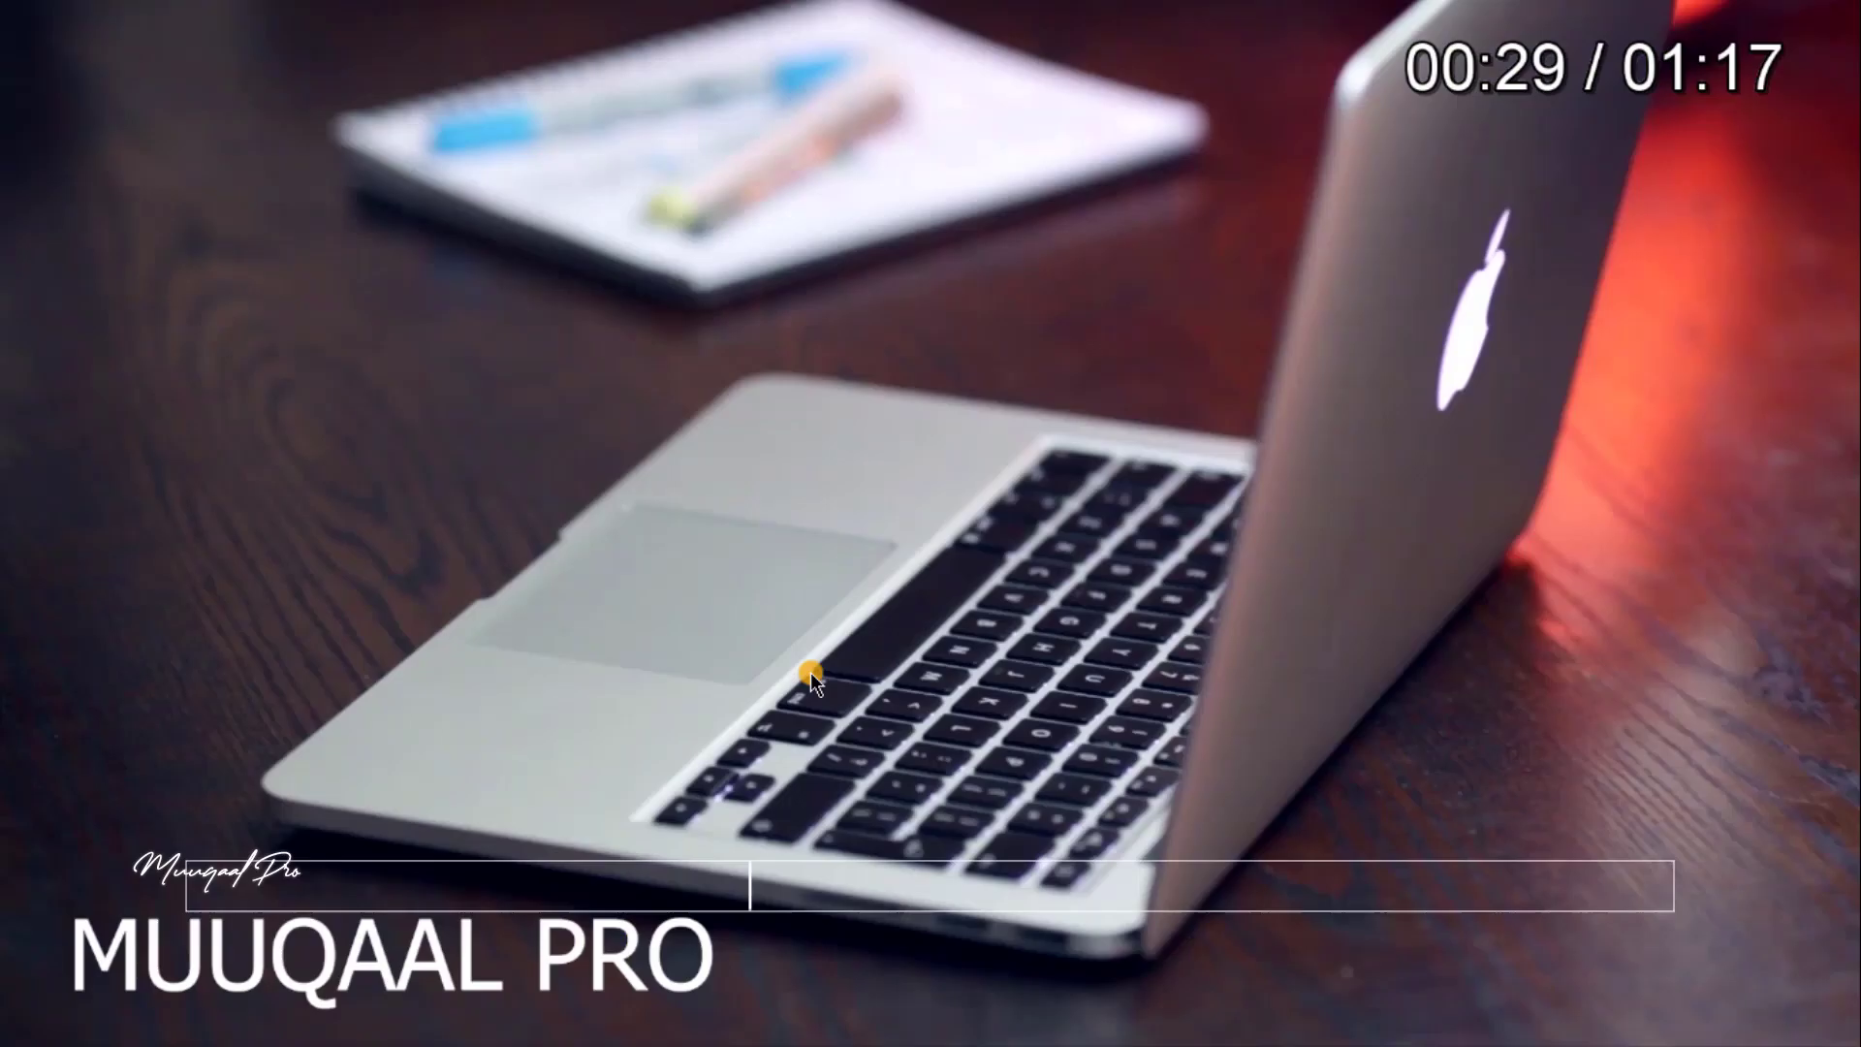
{"action": "key", "text": "Left"}
{"action": "key", "text": "Left"}
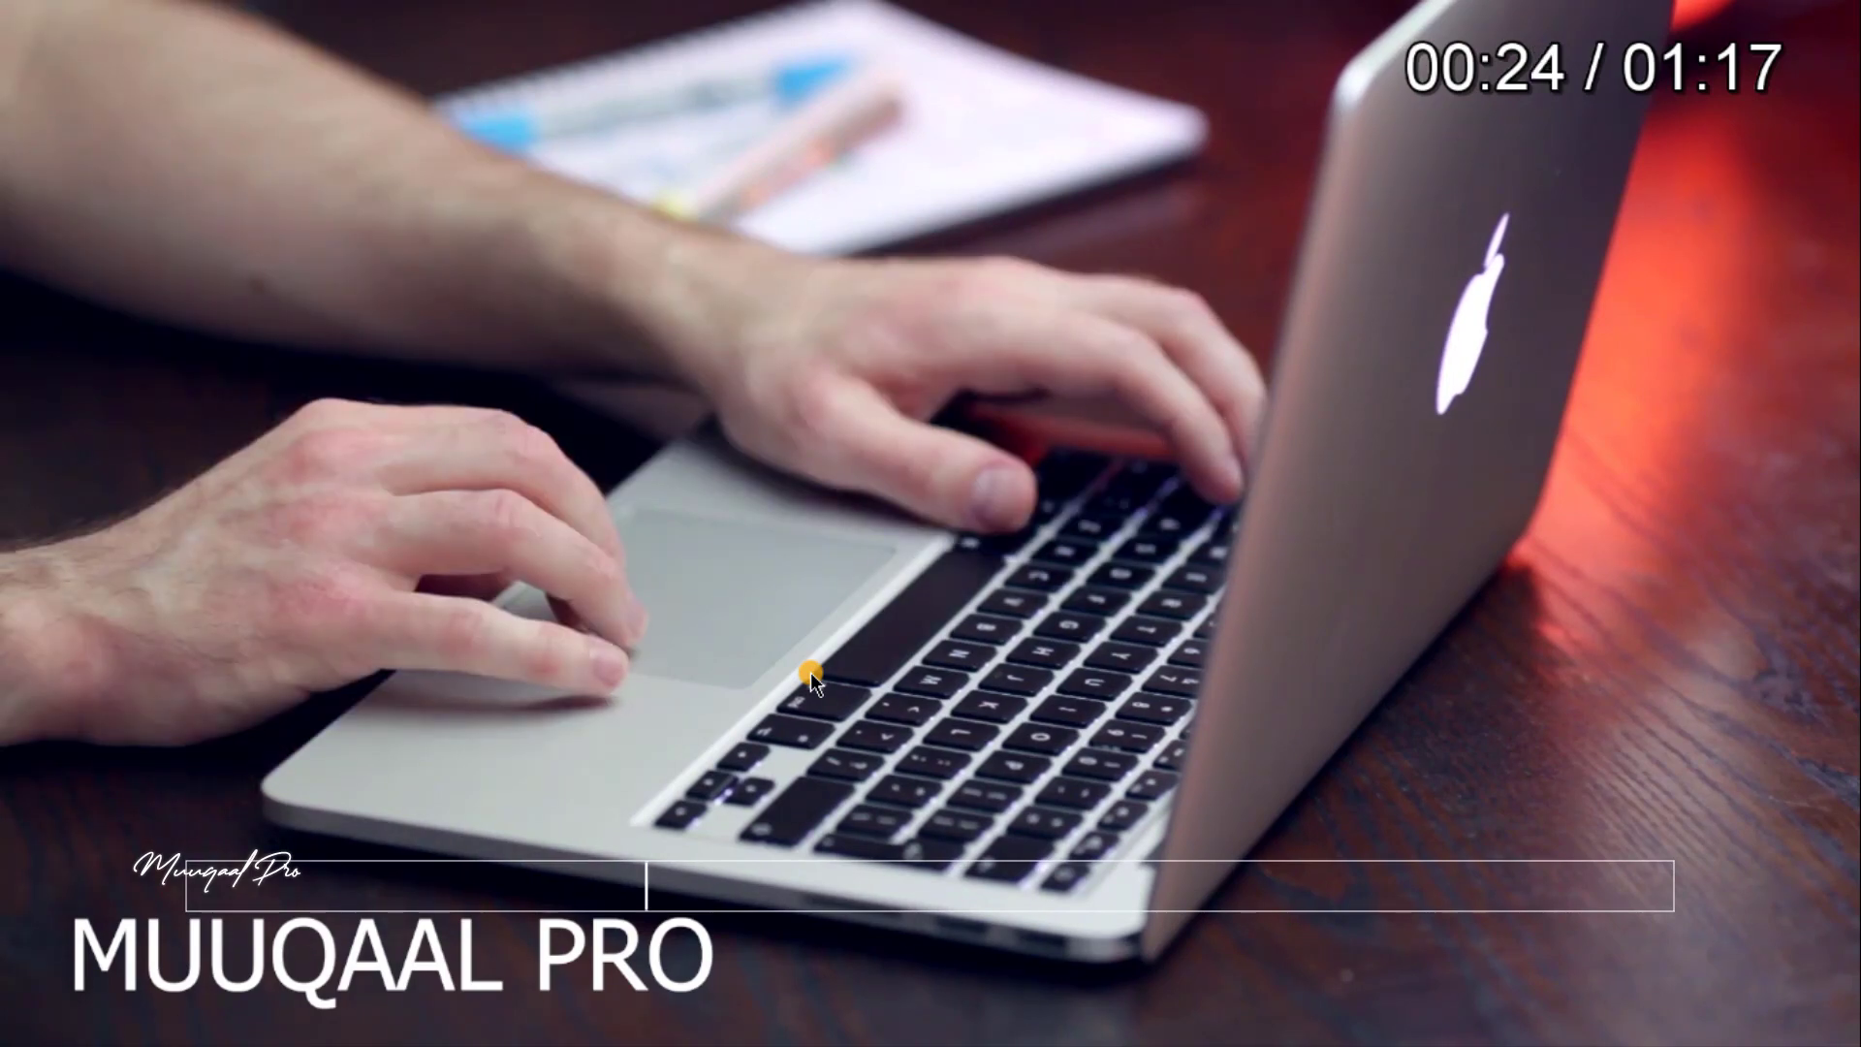